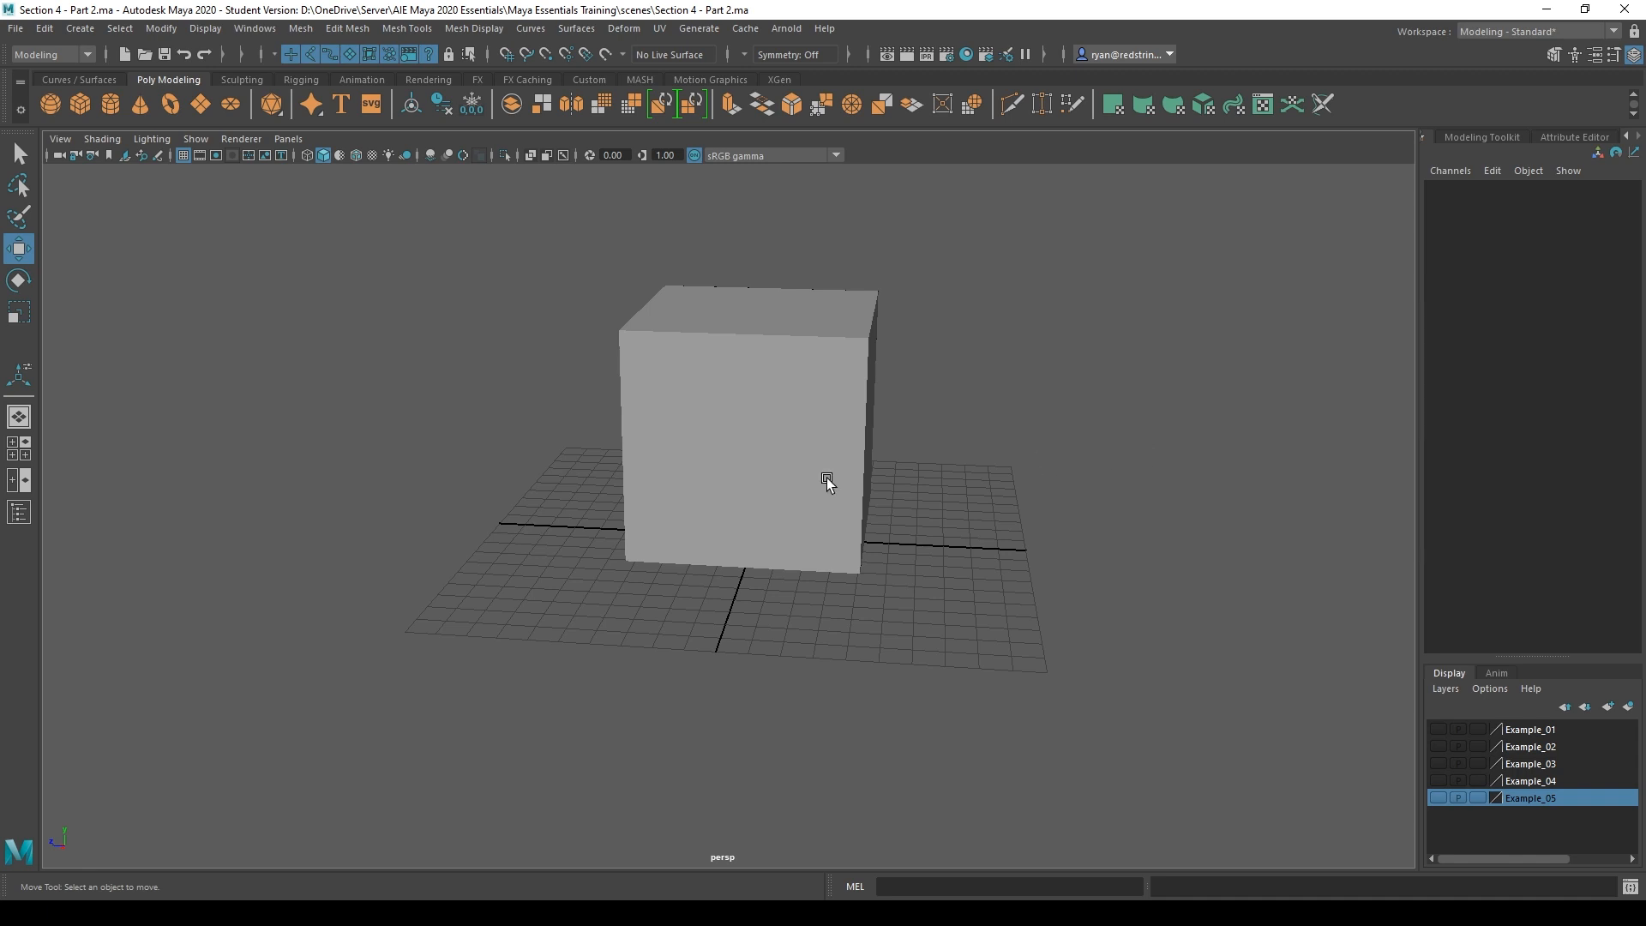
Turn on the wireframe on shaded display so the cube's edges show over its shading
click(711, 465)
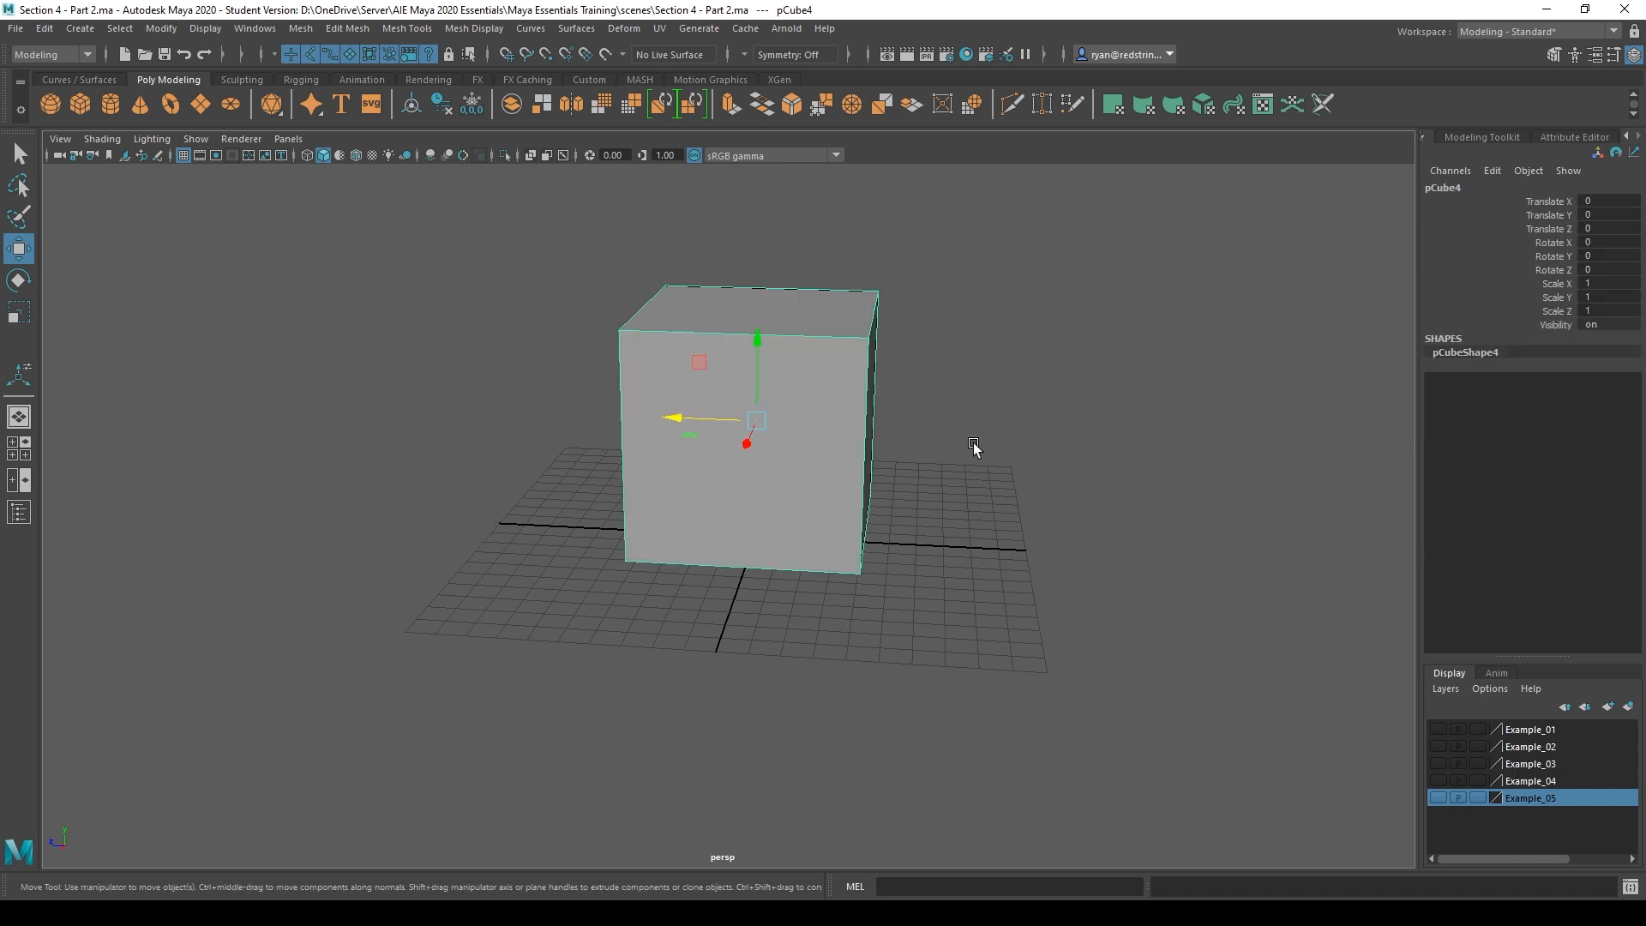
click(561, 353)
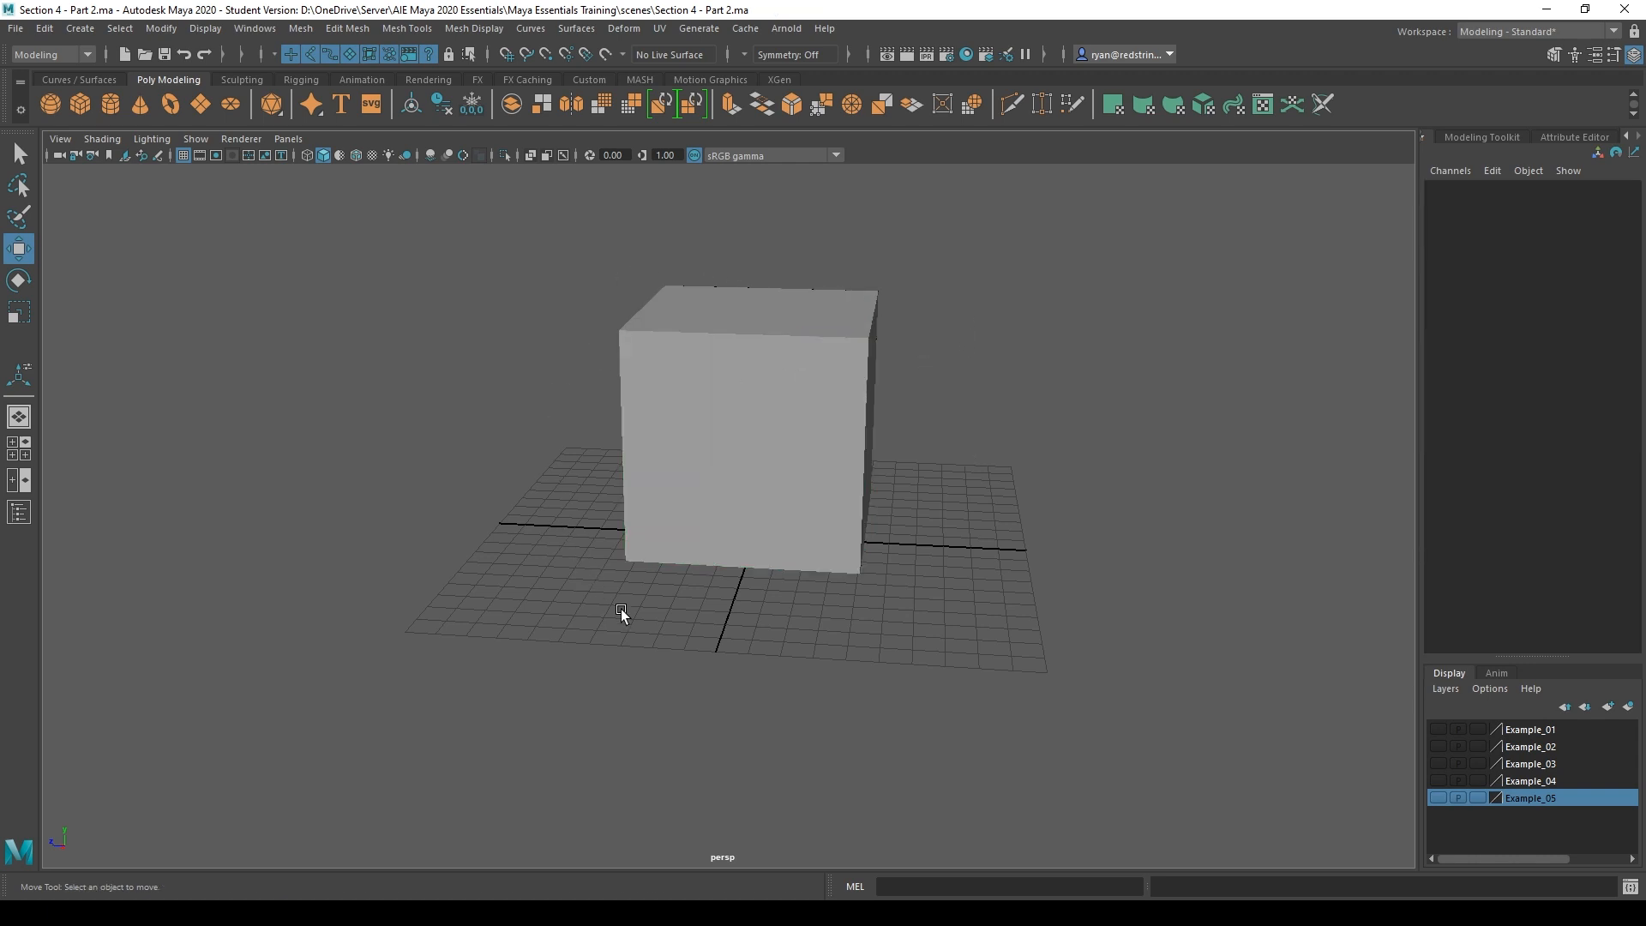
alt+drag(820, 400, 771, 432)
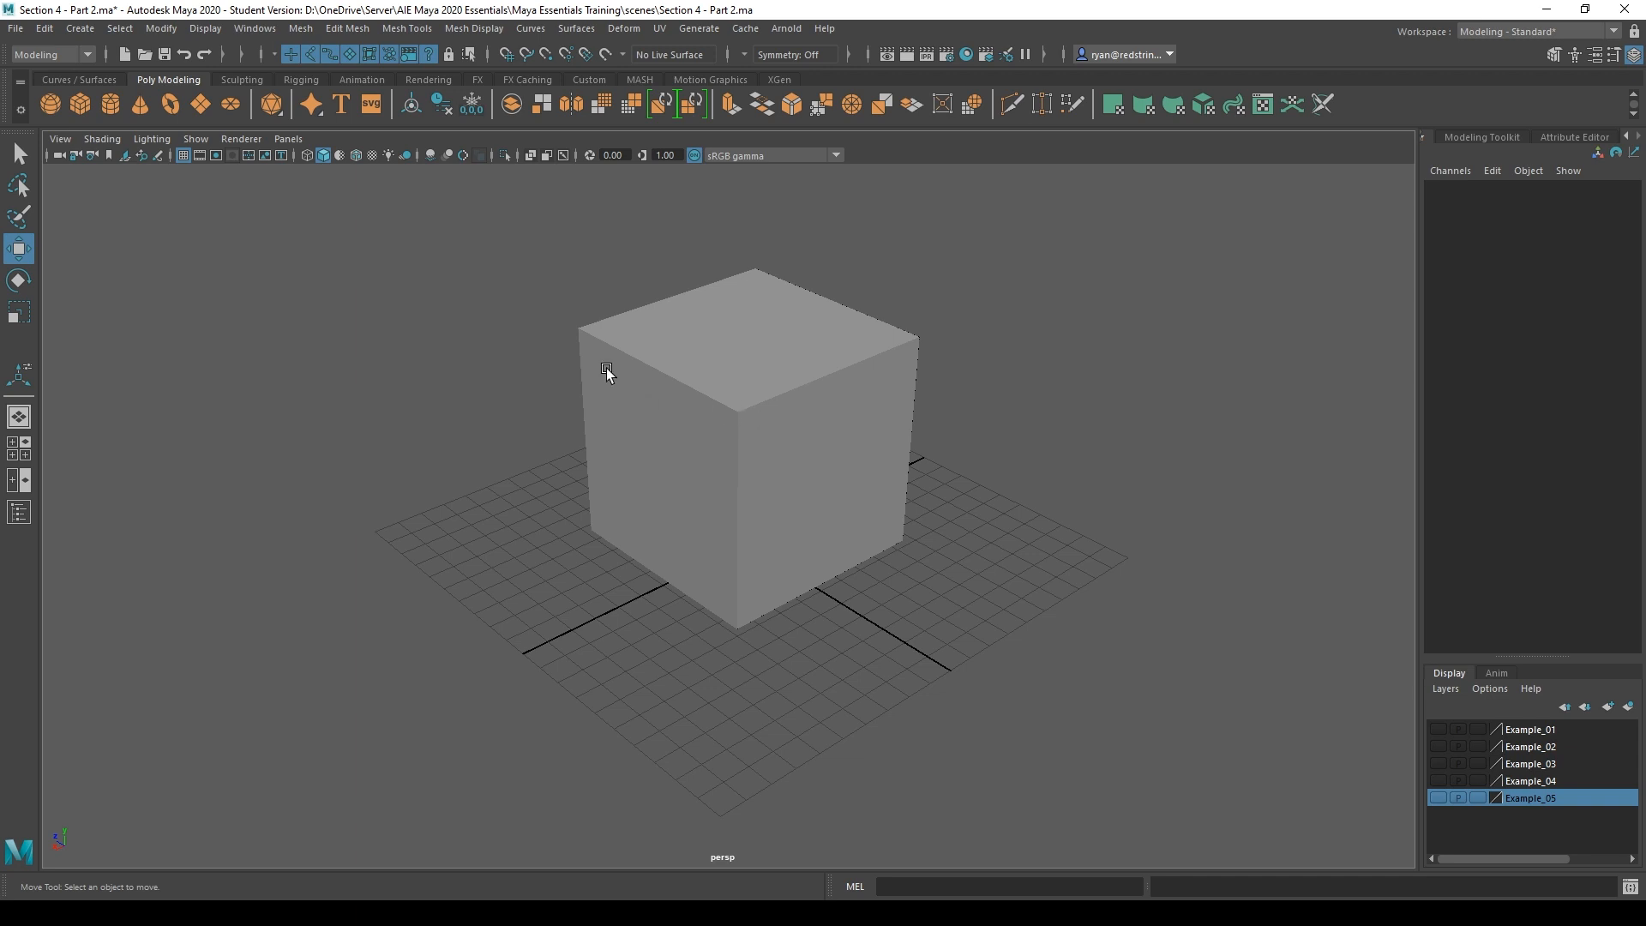
alt+drag(630, 352, 511, 464)
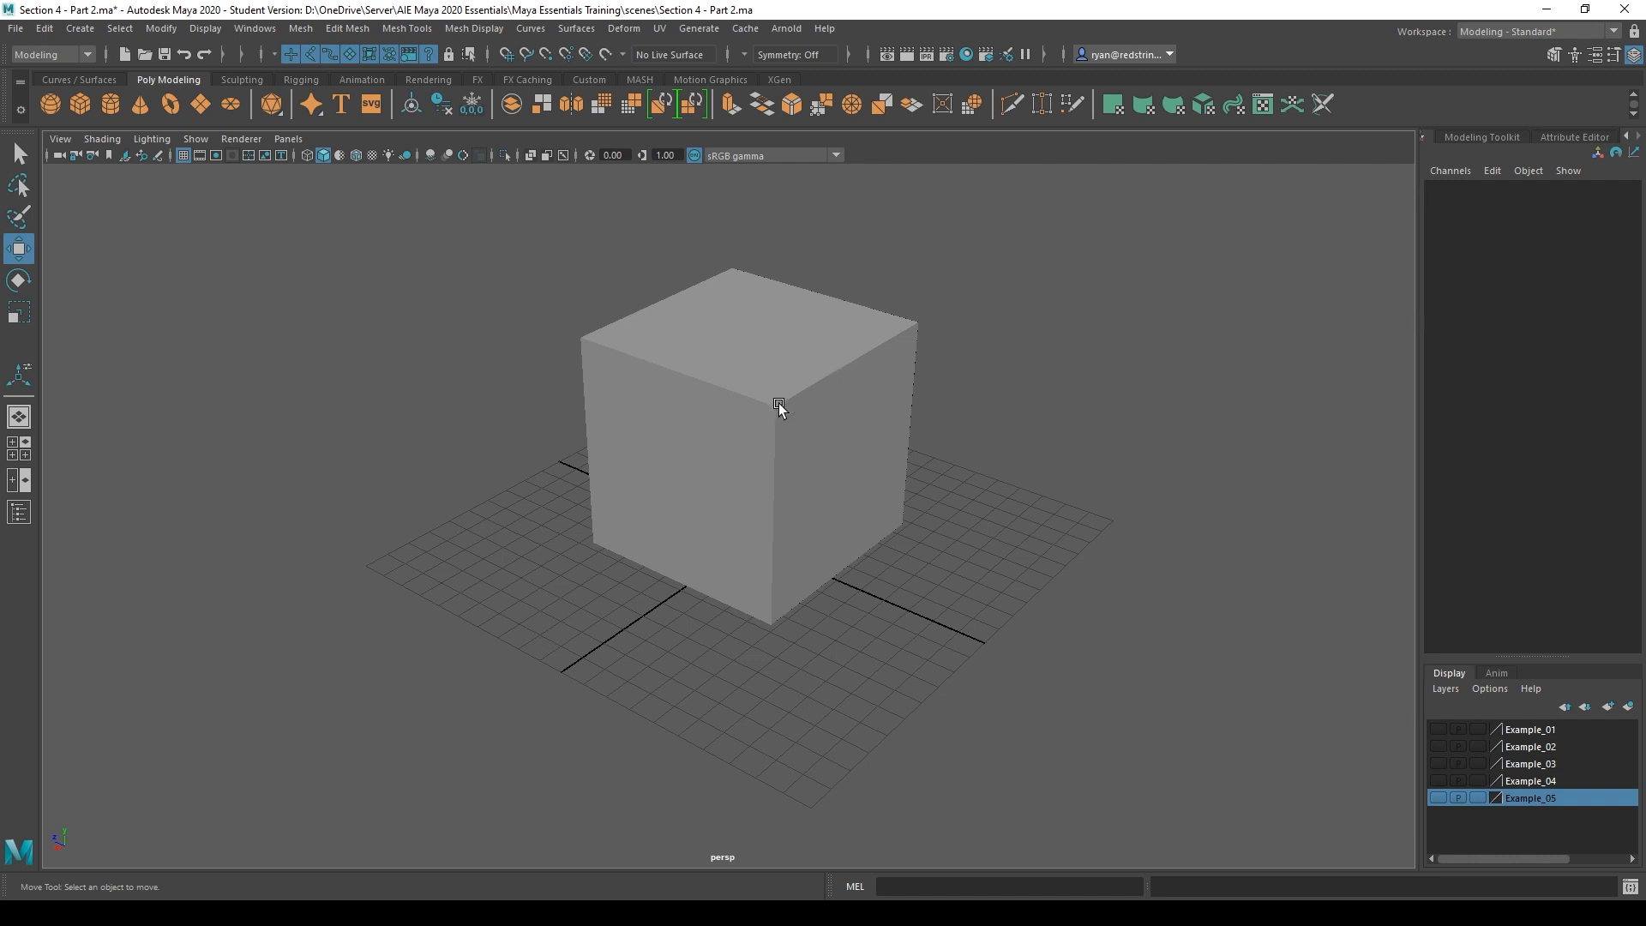
click(357, 155)
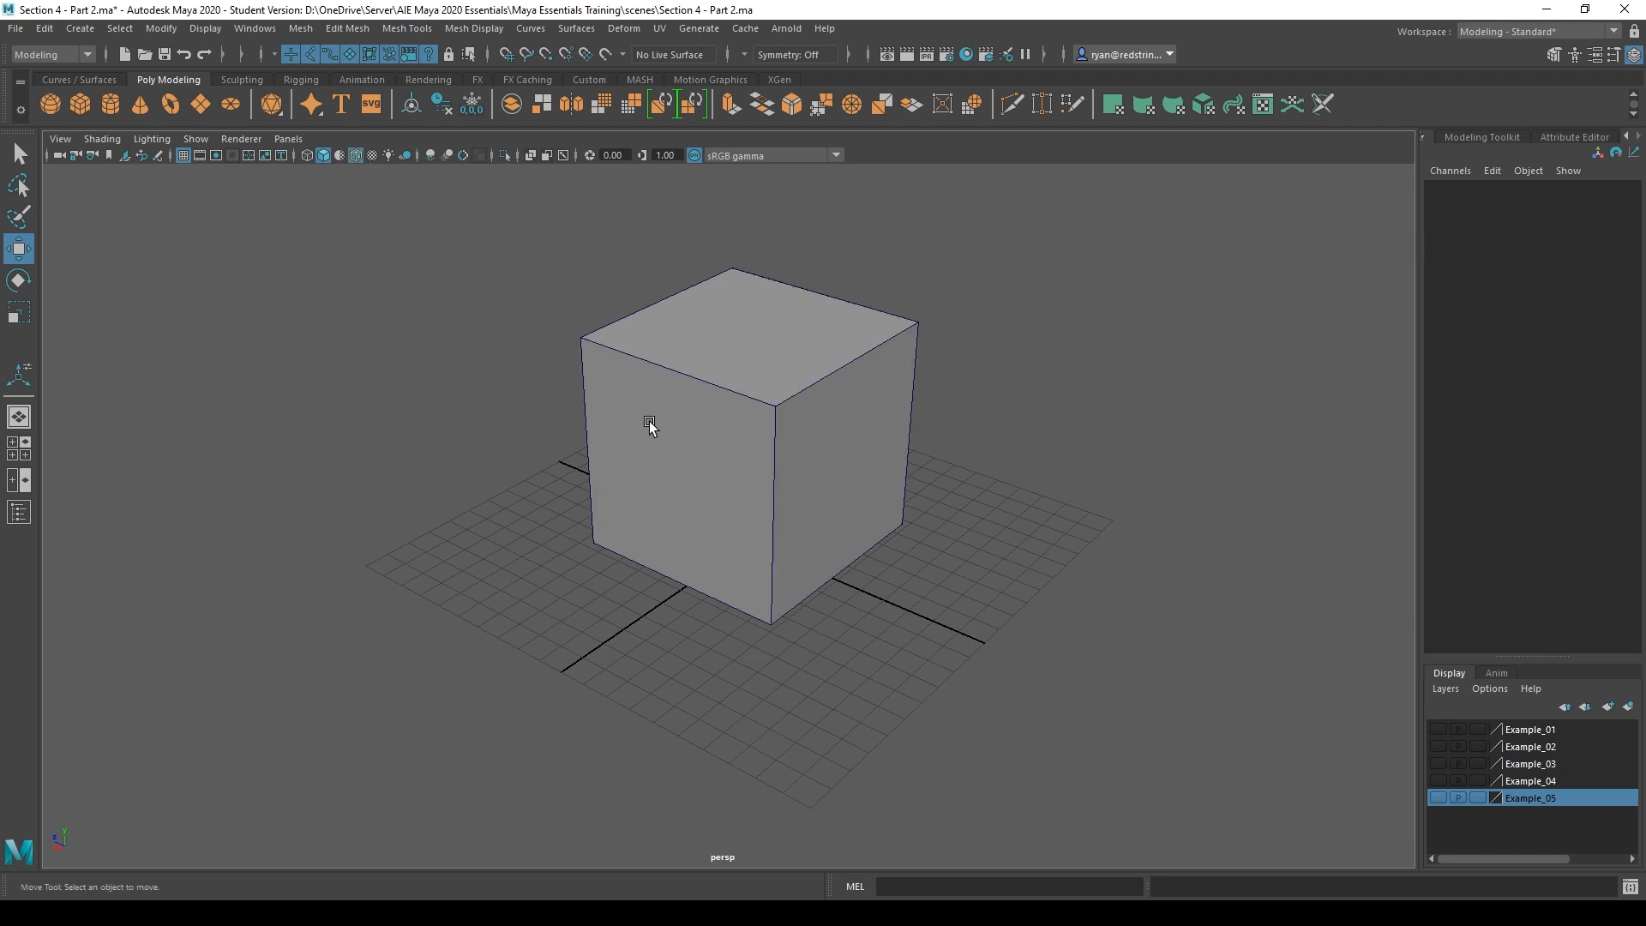
alt+drag(650, 420, 815, 437)
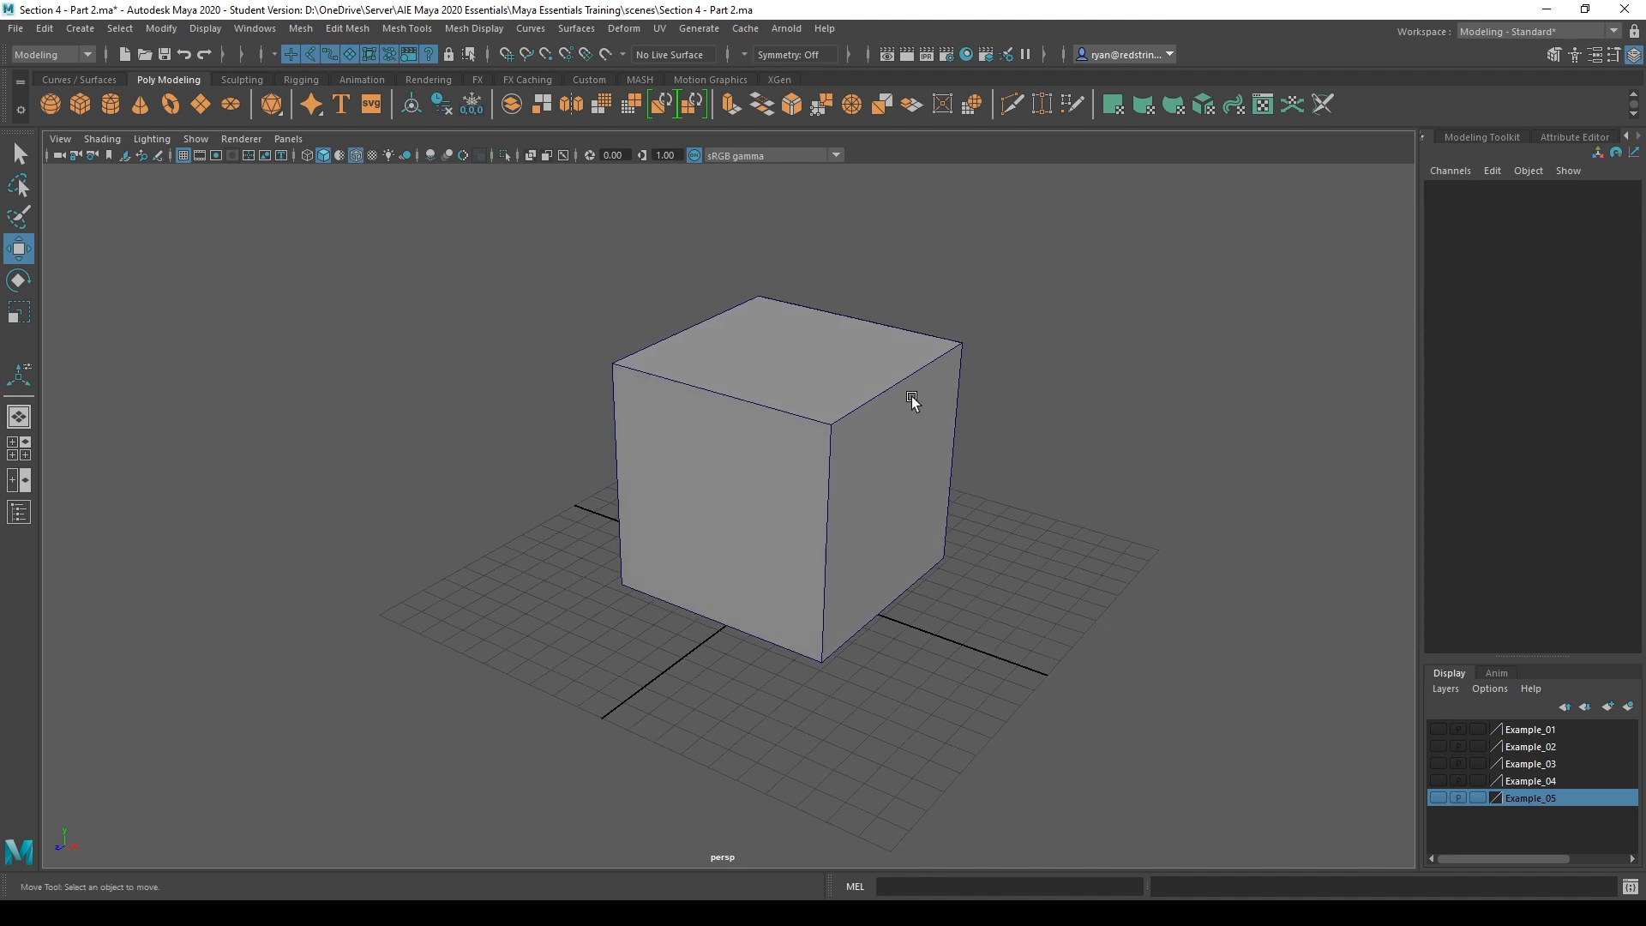
click(724, 480)
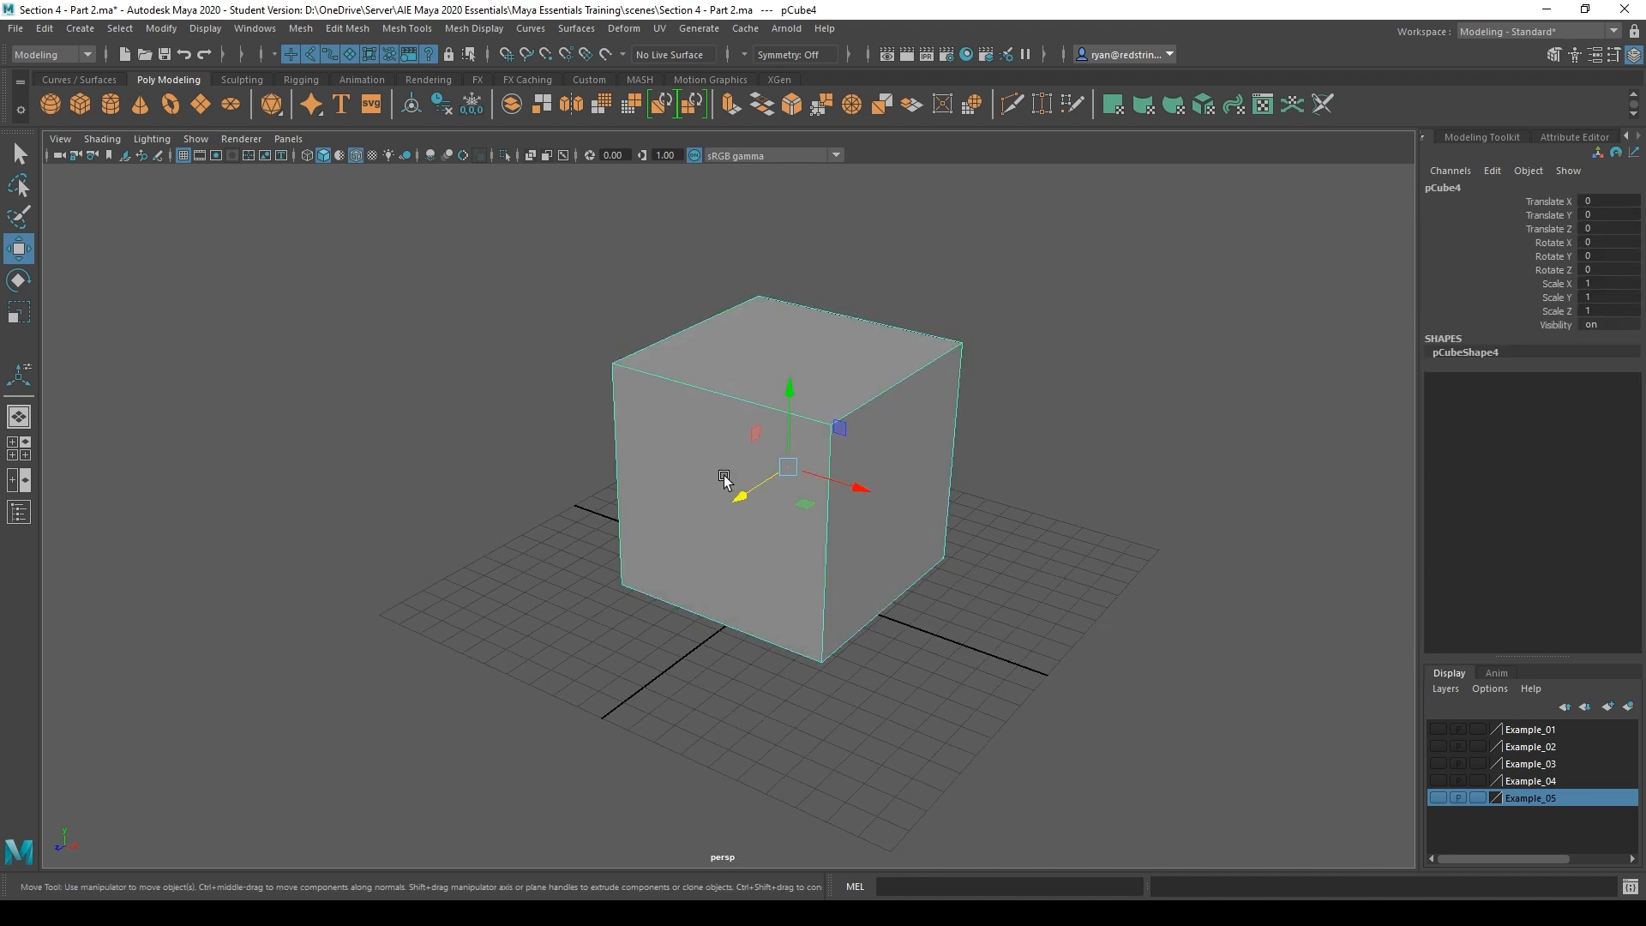
click(214, 405)
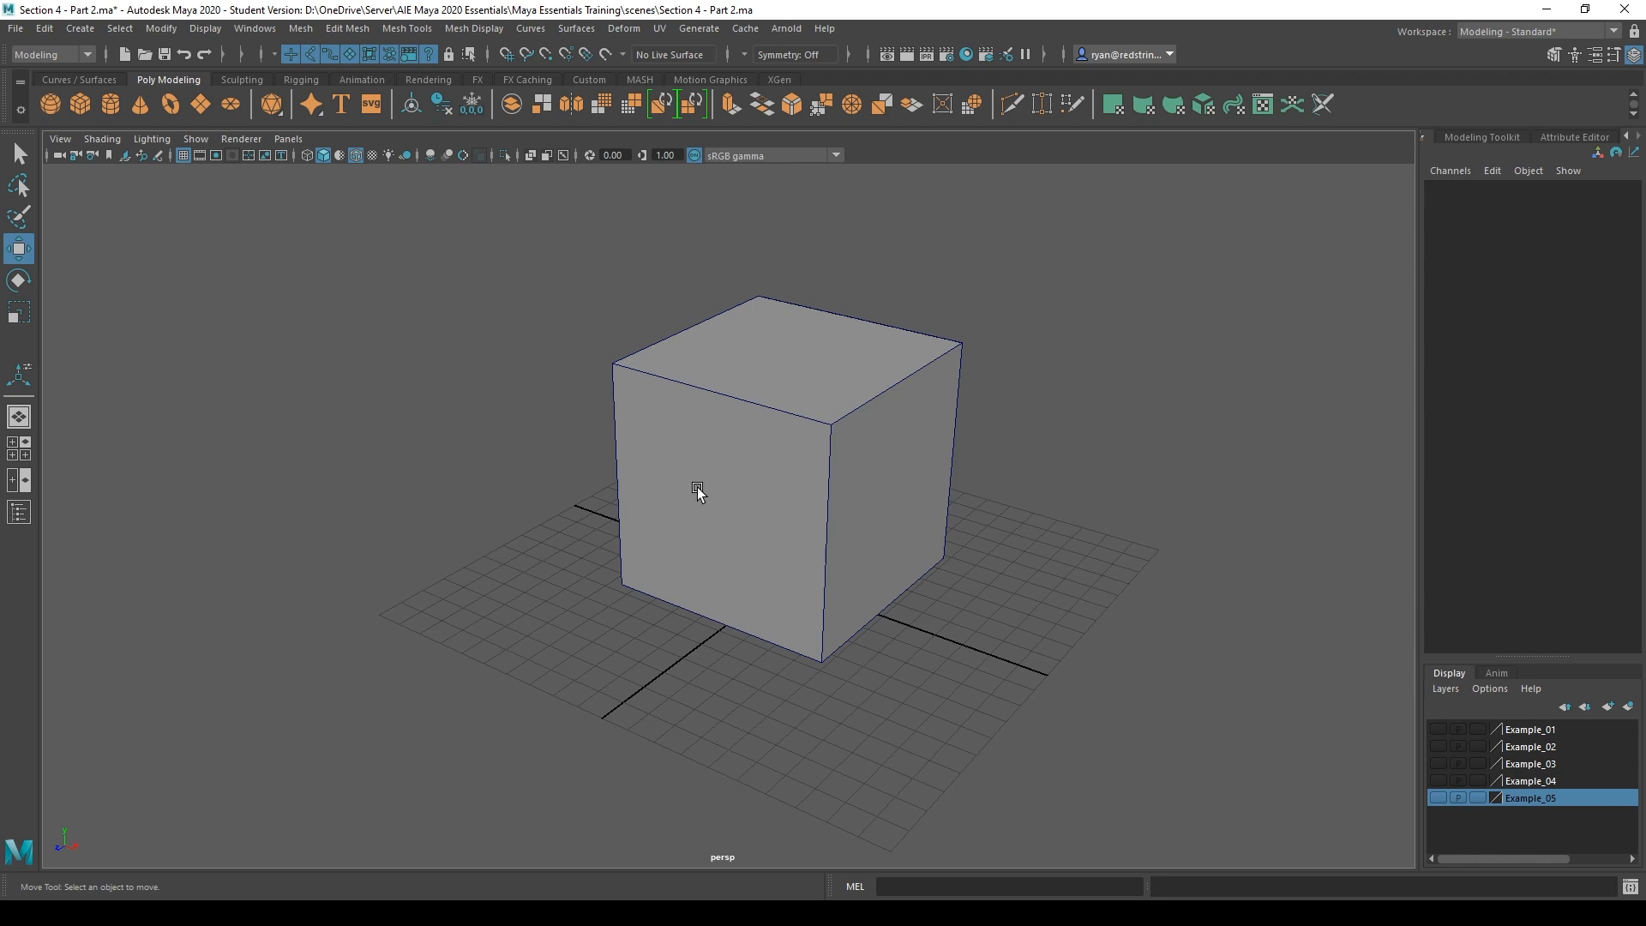
Delete the front face of the cube in face mode and return to object mode
mouse_move(547, 531)
alt+mouse_down()
mouse_move(694, 521)
mouse_move(571, 516)
mouse_move(569, 535)
alt+mouse_up()
right_click(750, 451)
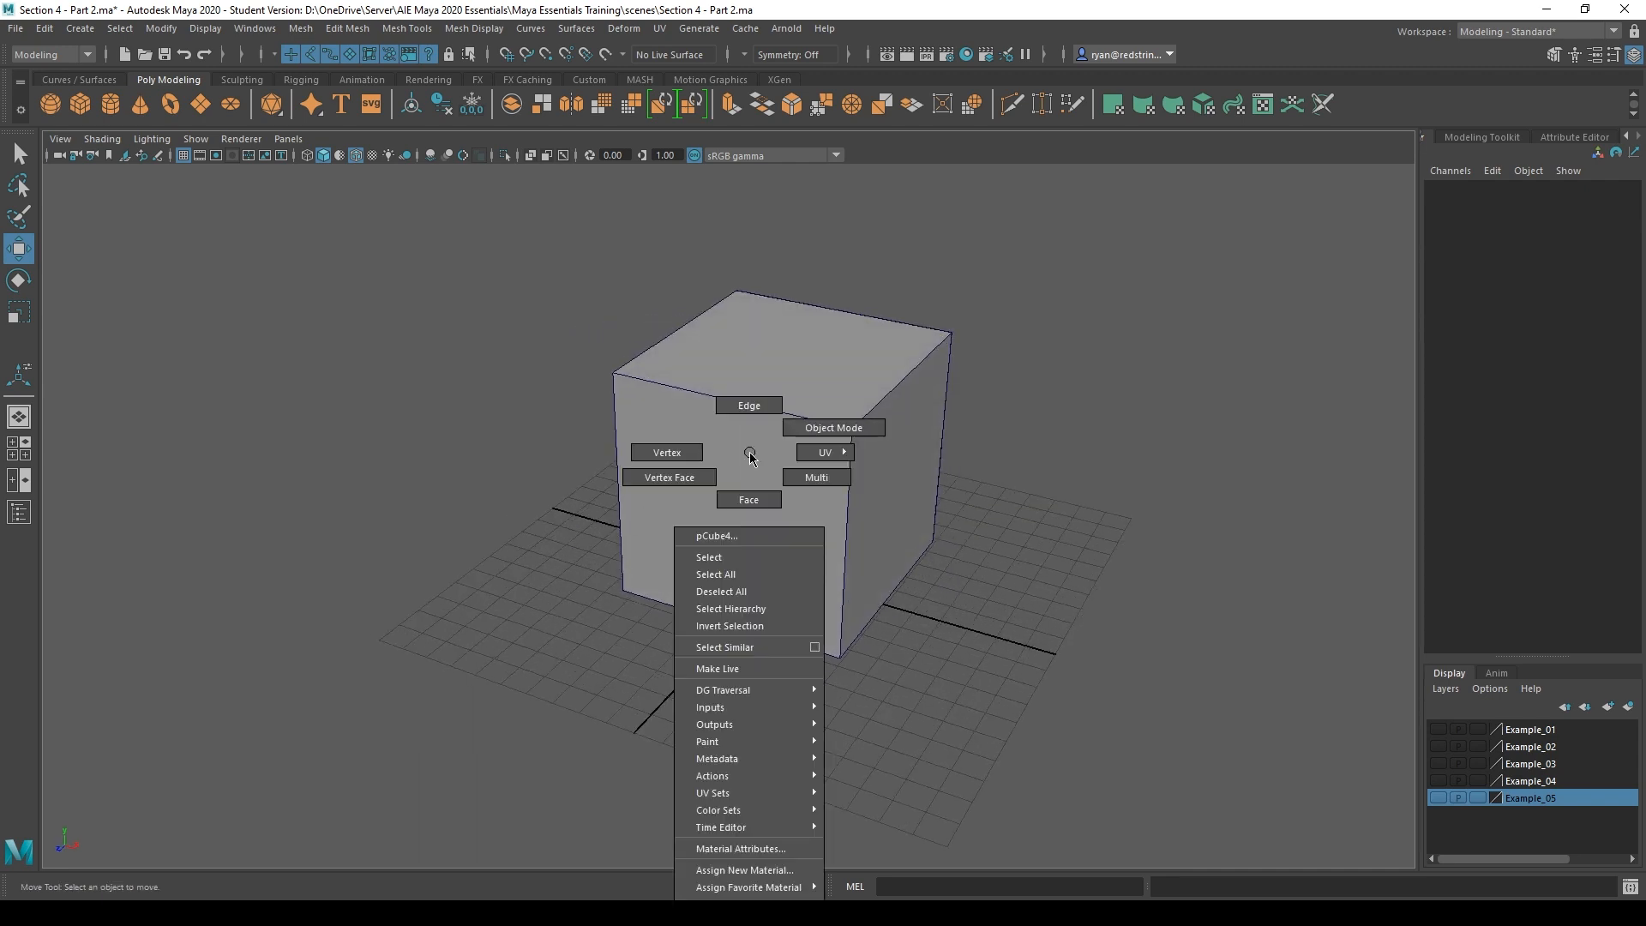
click(747, 497)
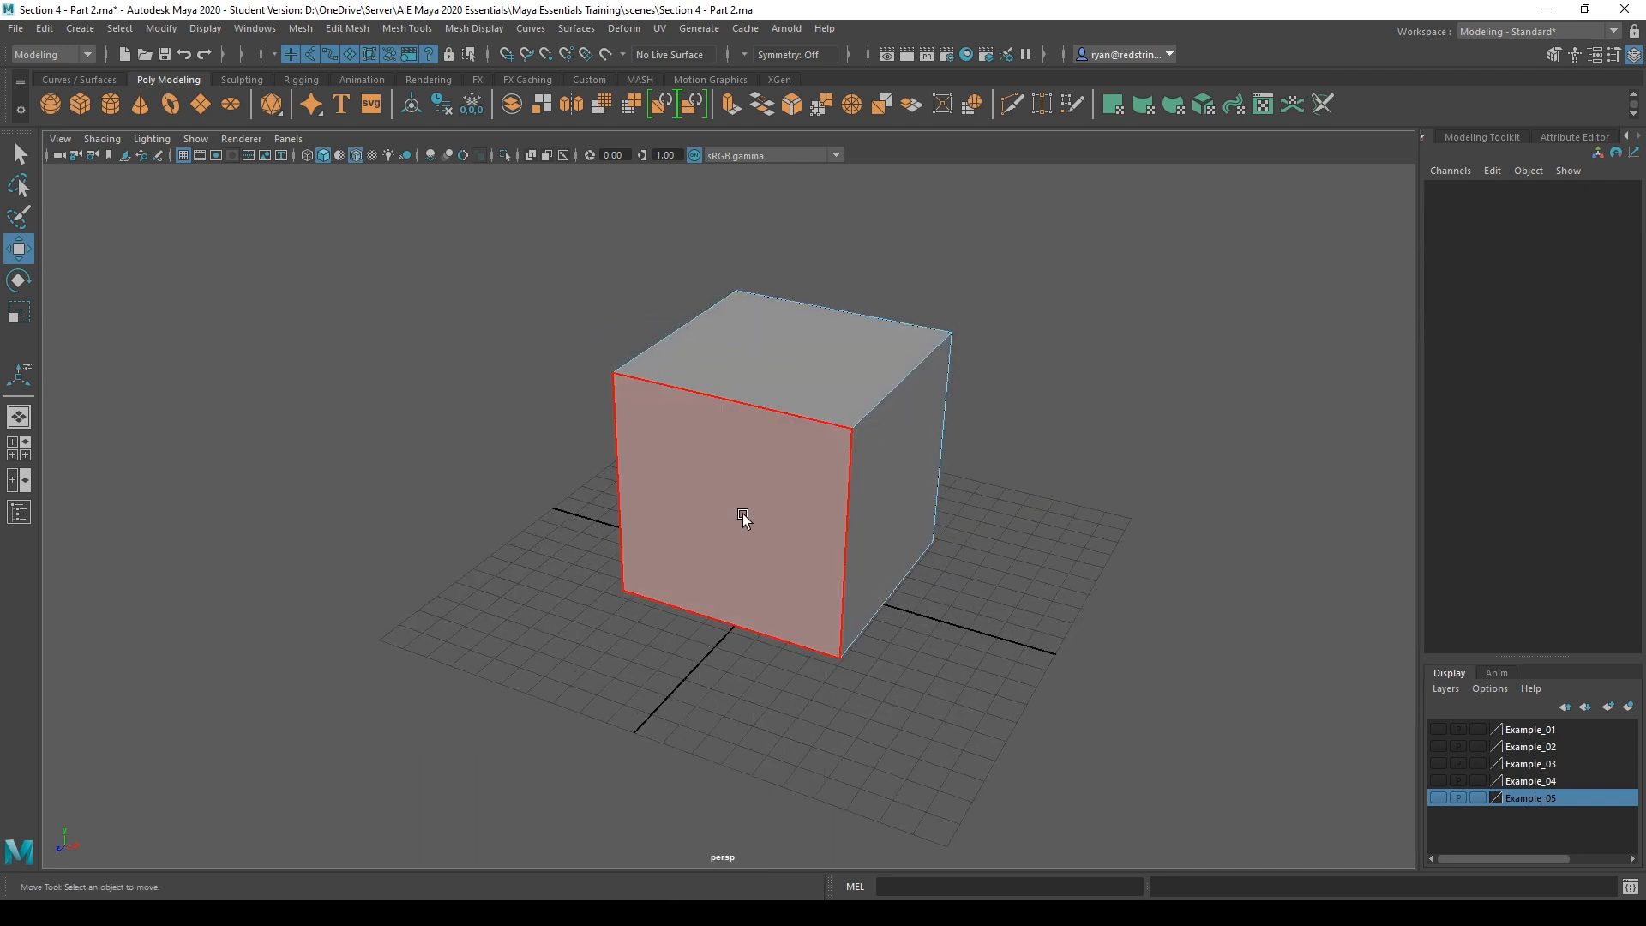
click(742, 513)
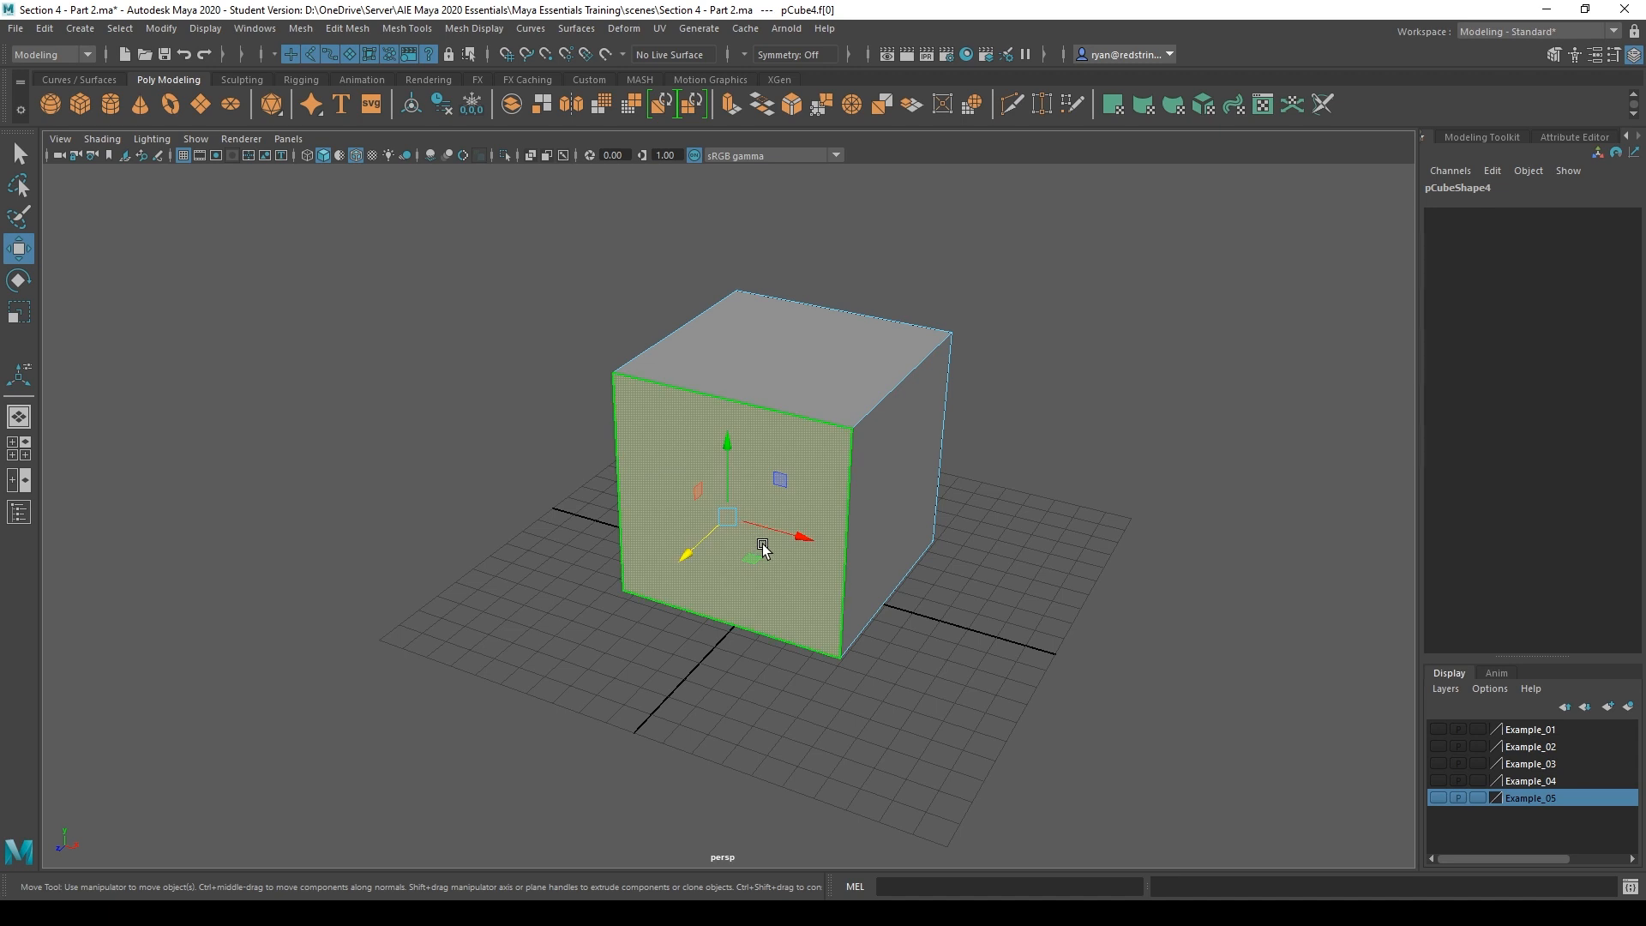
key(Delete)
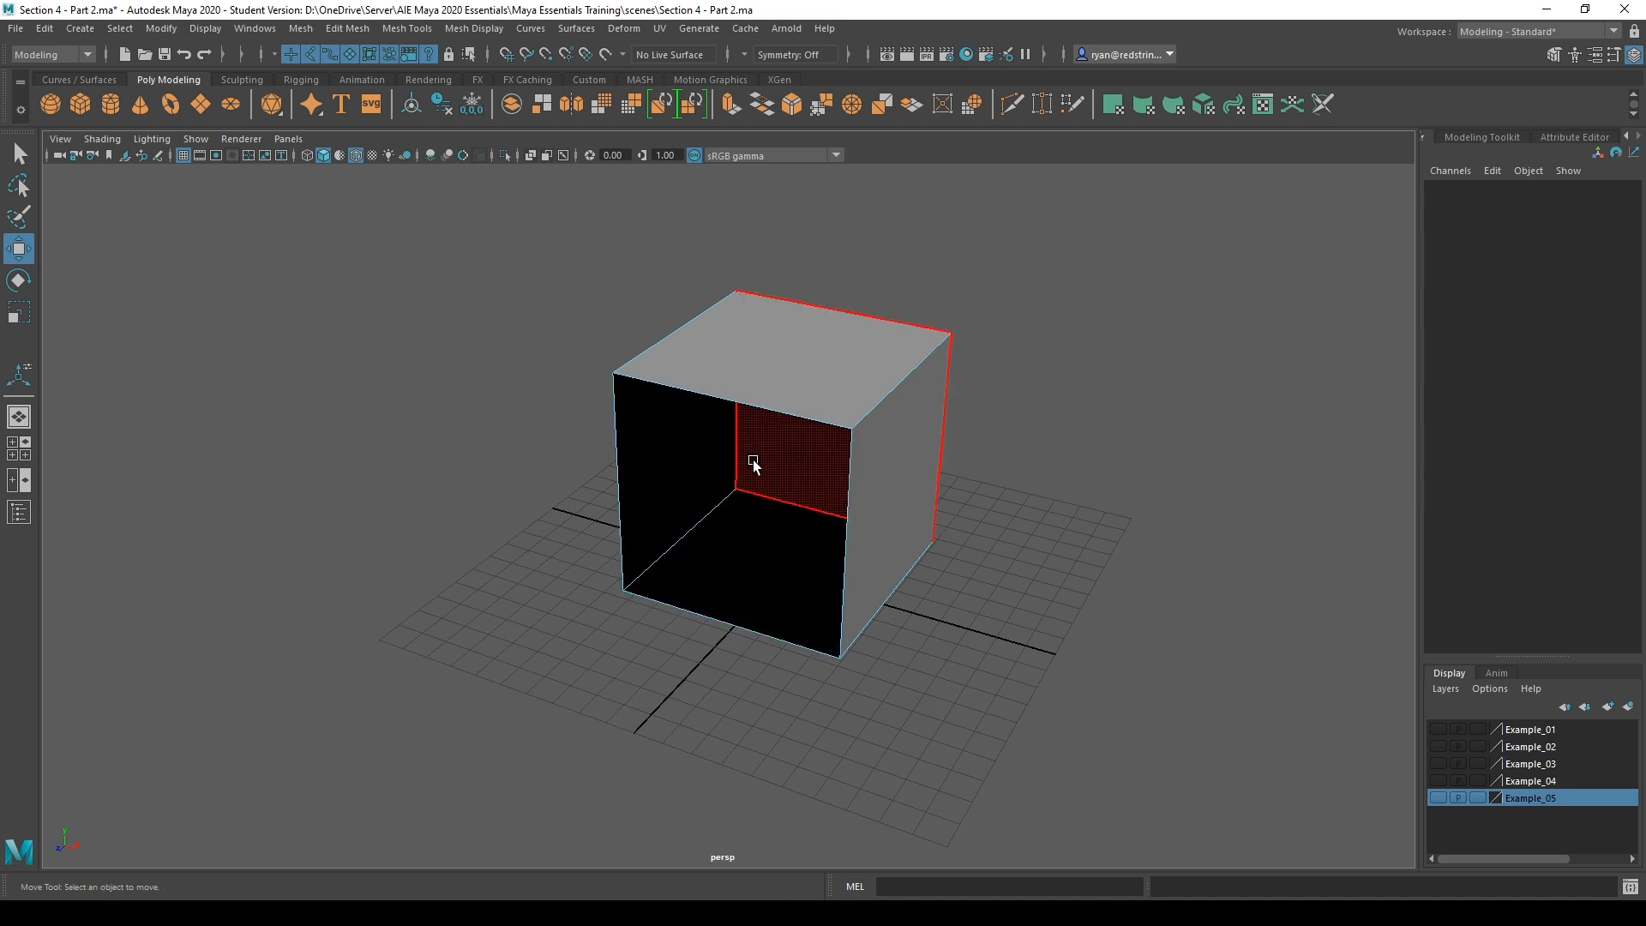
right_drag(752, 450, 806, 437)
click(1077, 382)
Turn on Two Sided Lighting to light the inside faces of the open cube
alt+drag(1078, 383, 670, 473)
alt+right_drag(711, 505, 935, 553)
alt+drag(934, 552, 968, 636)
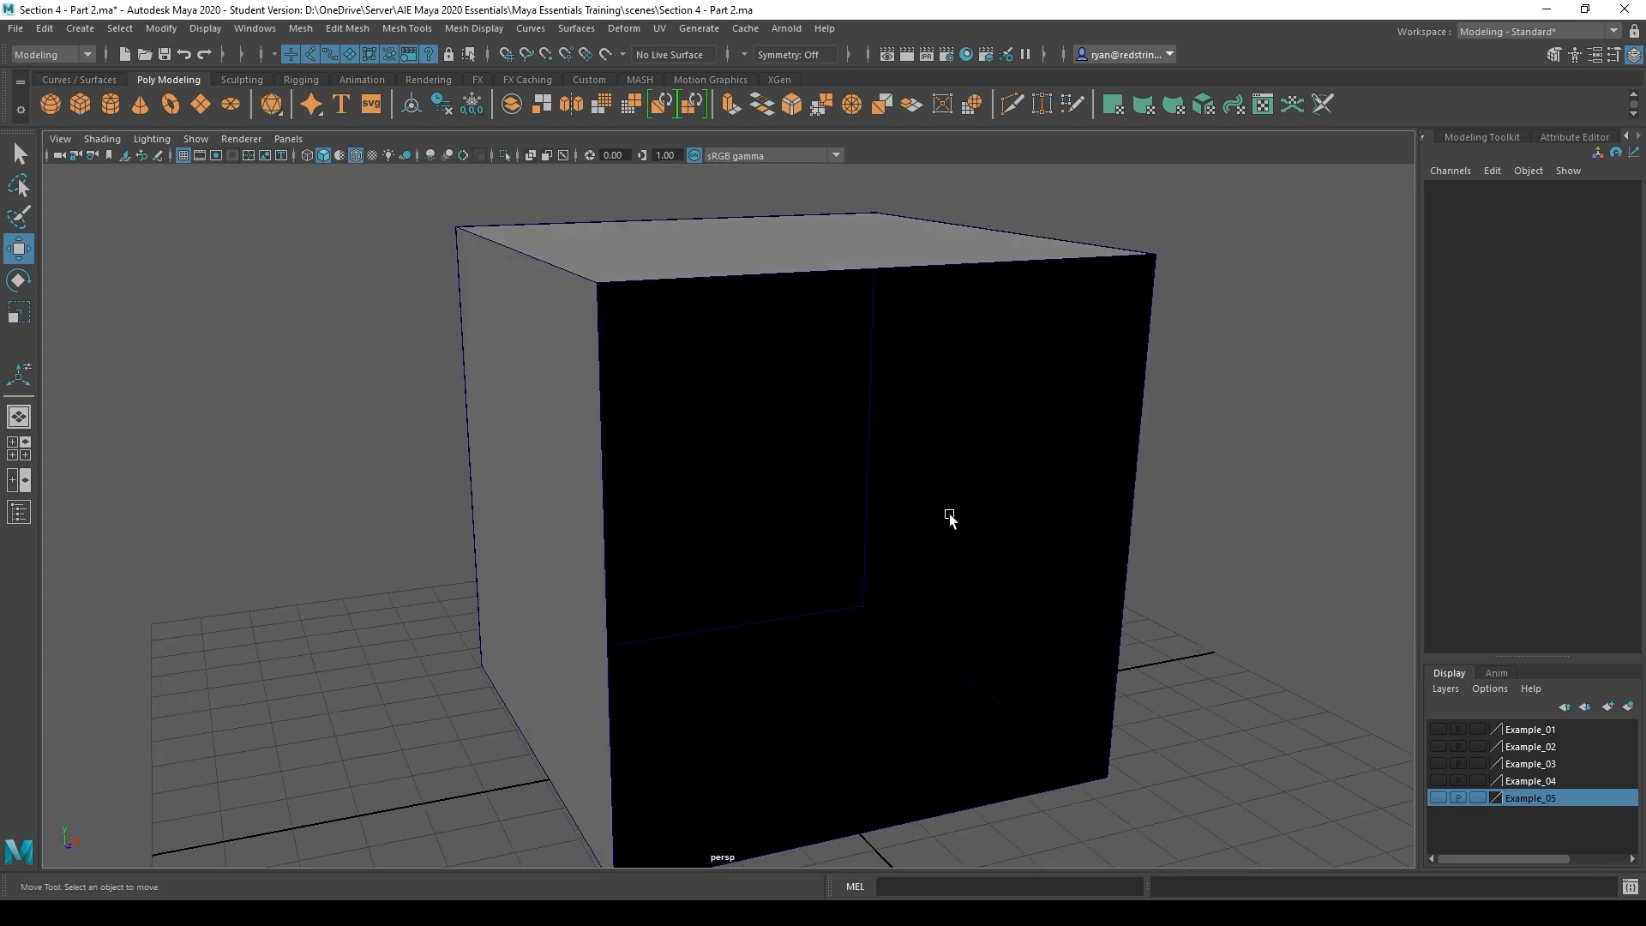
alt+right_drag(951, 514, 887, 546)
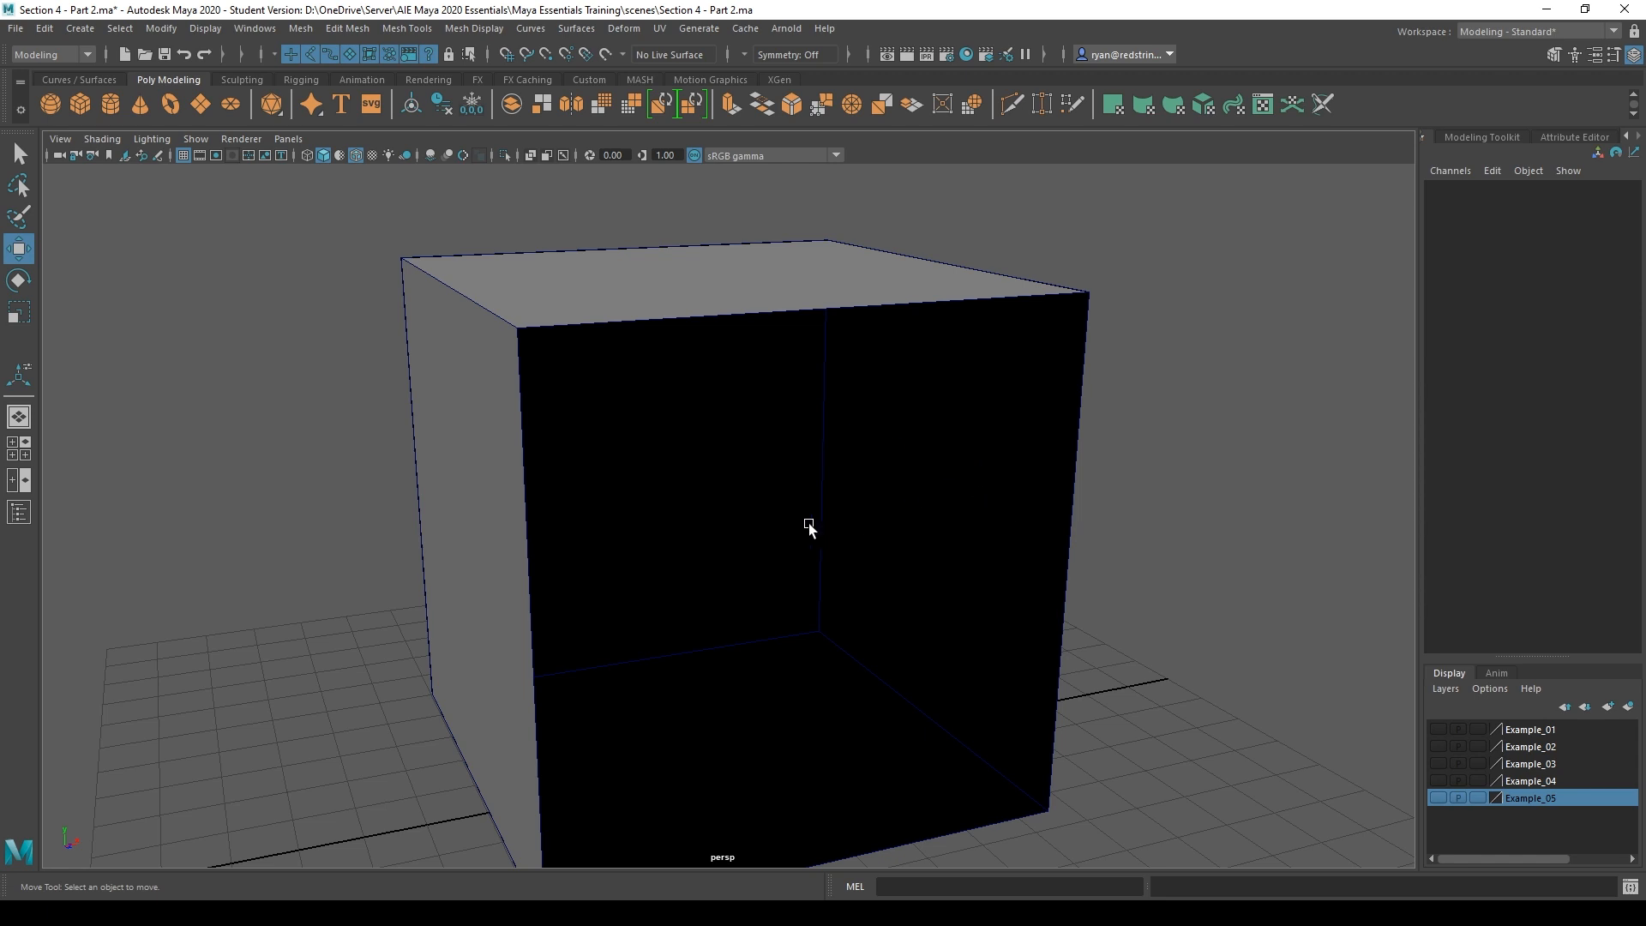
alt+drag(980, 499, 751, 486)
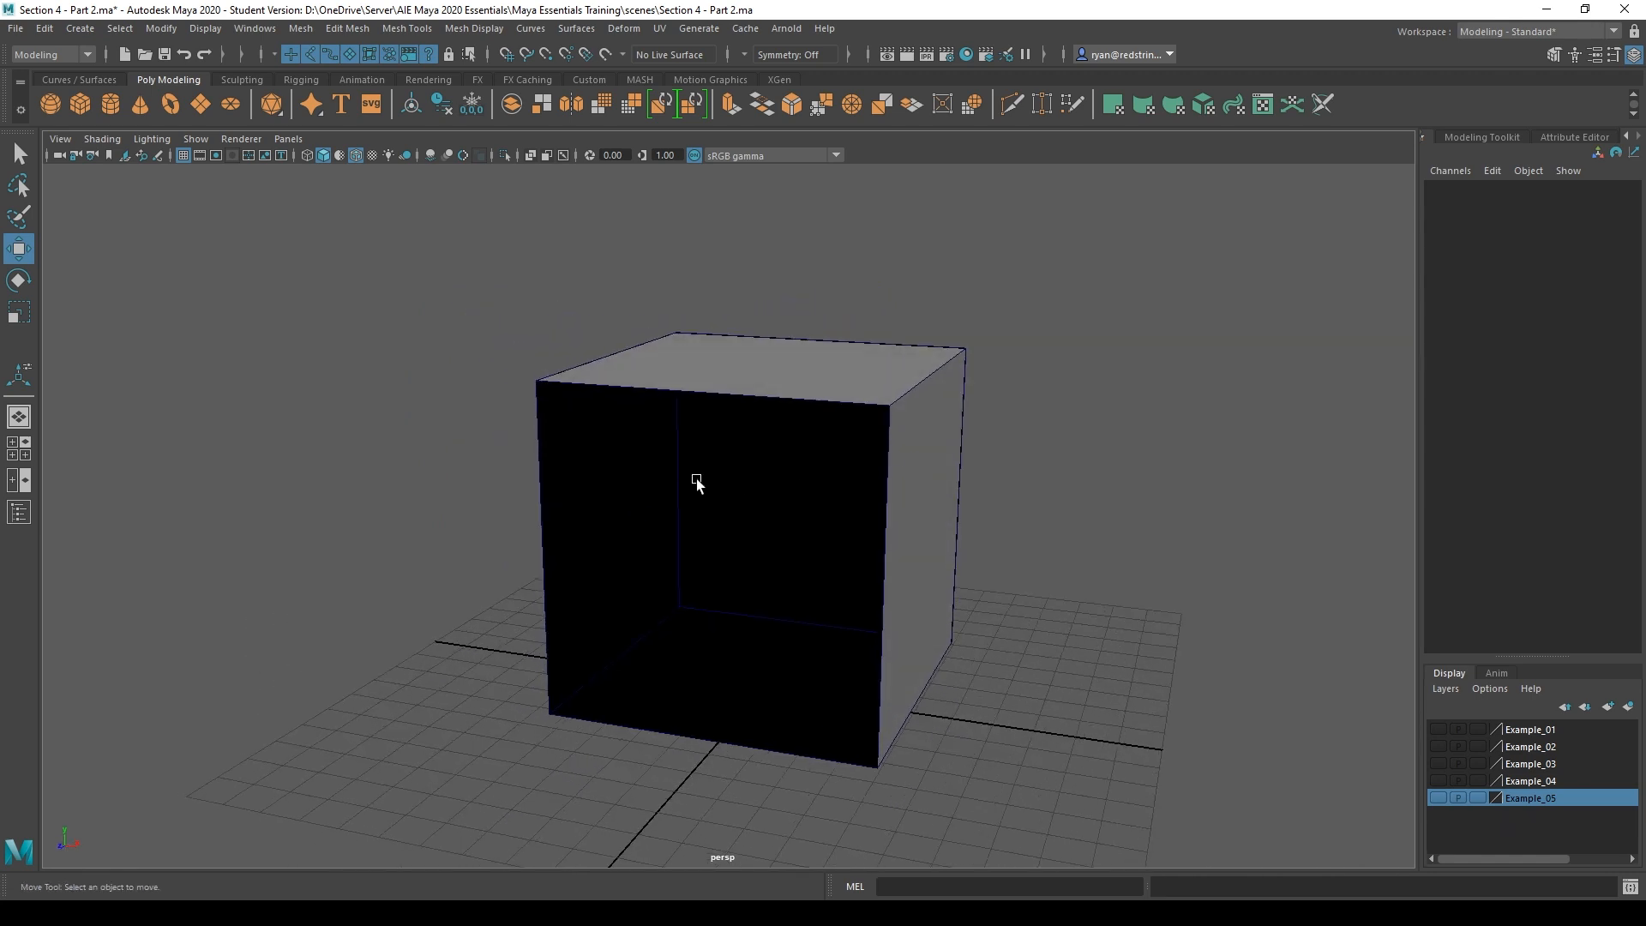
click(148, 143)
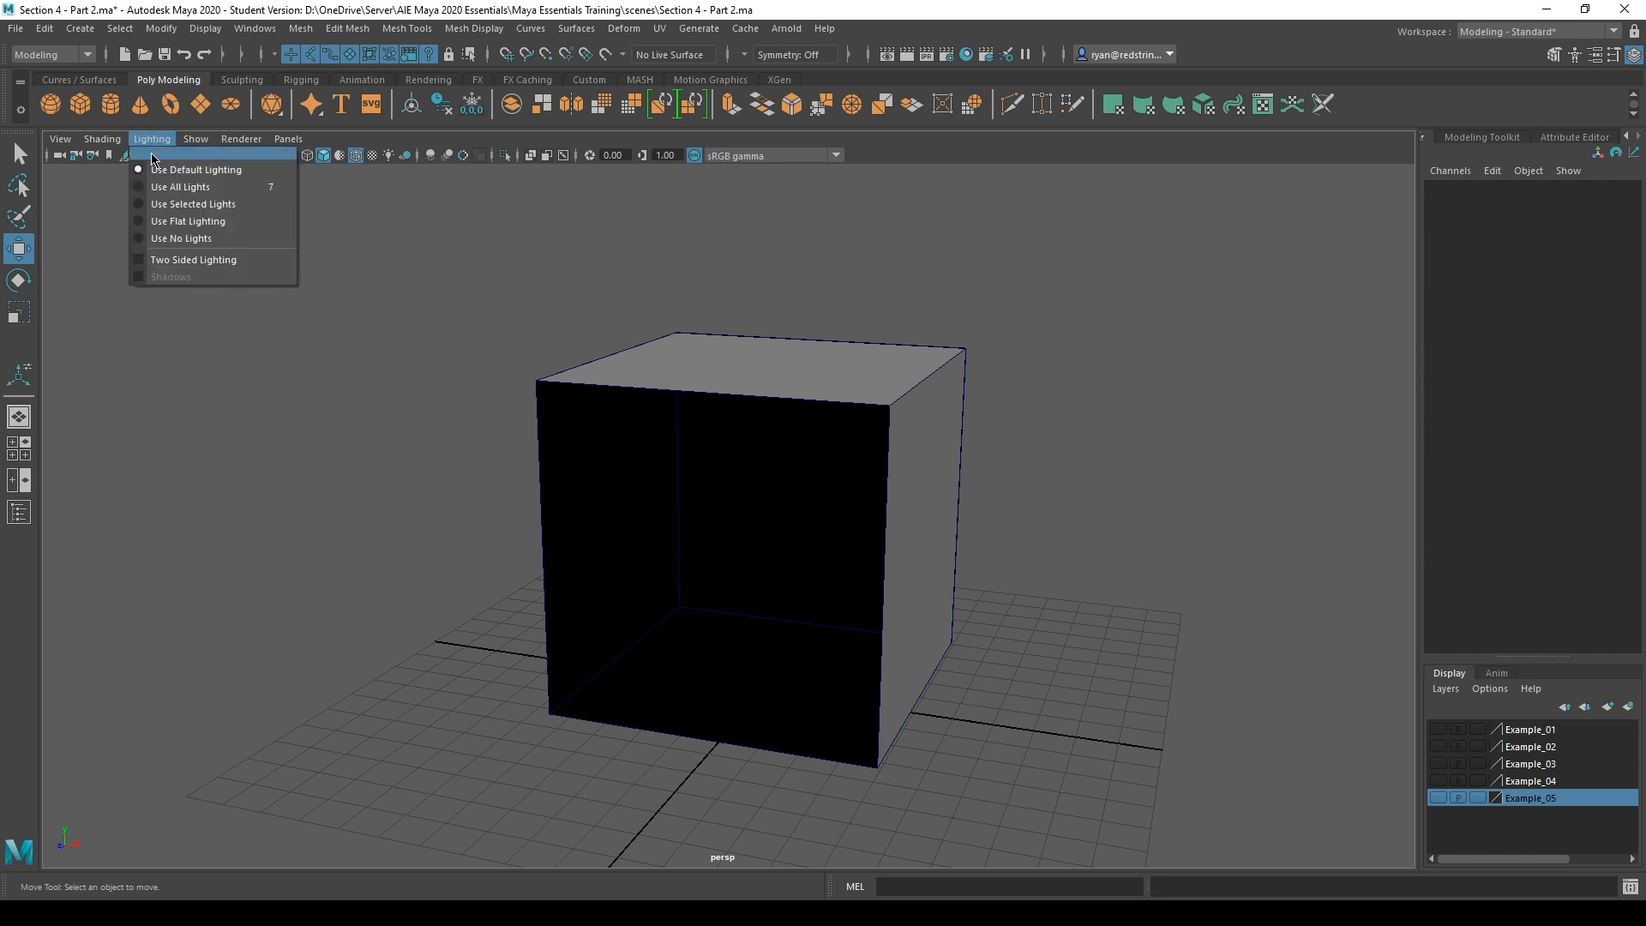
click(195, 259)
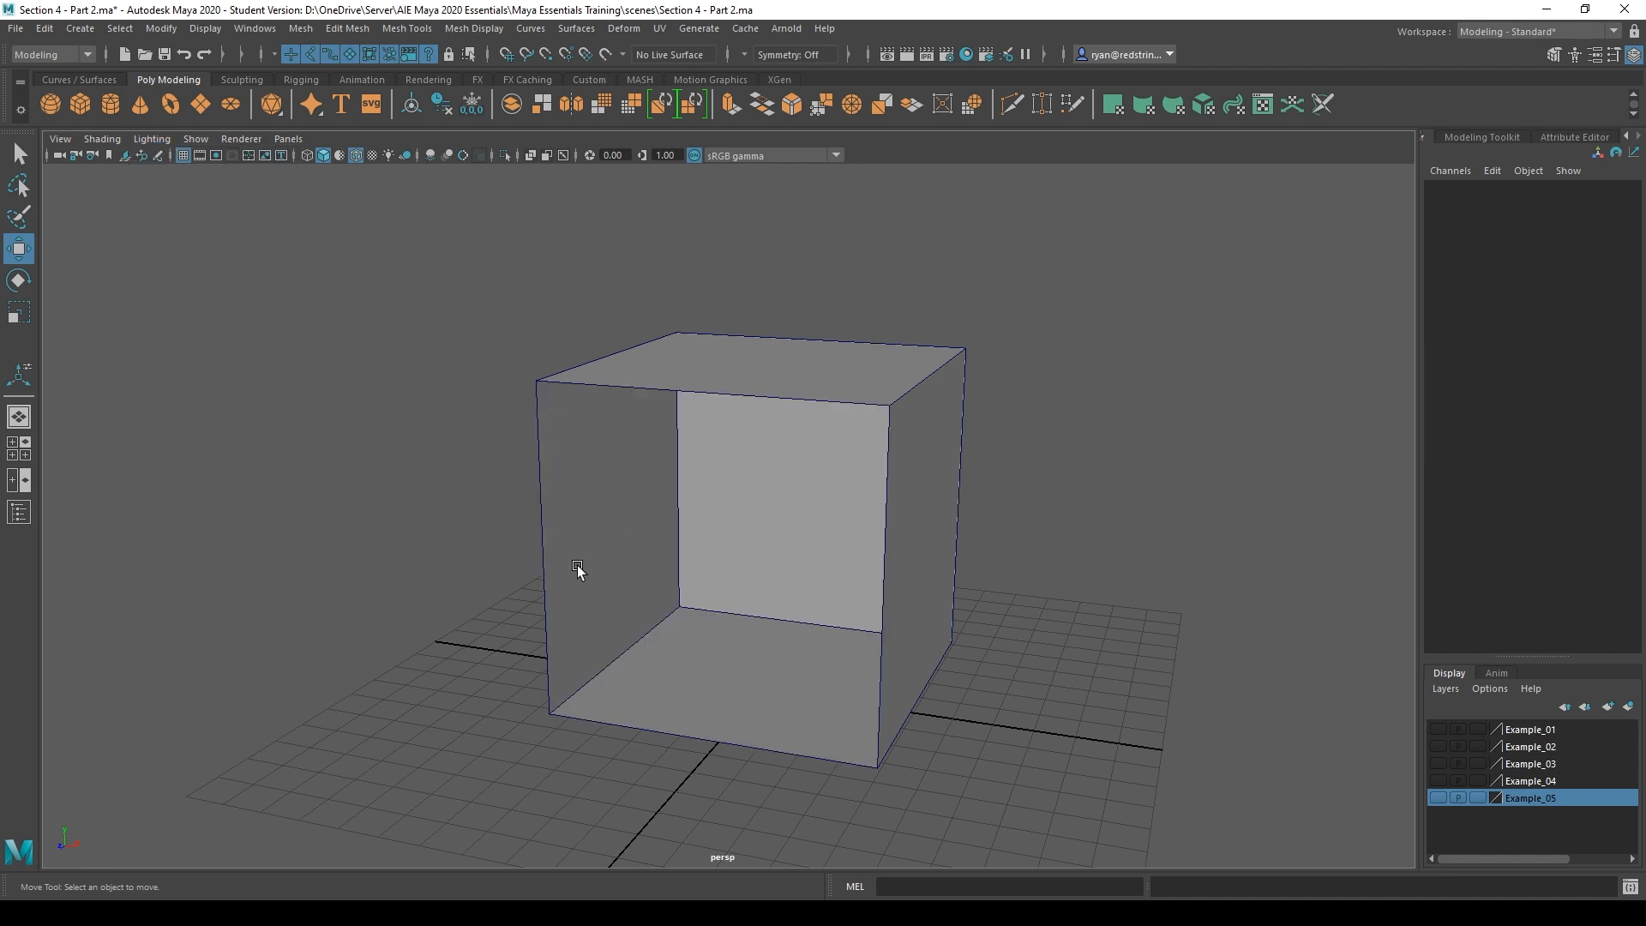
Turn Two Sided Lighting off after viewing the open cube's interior from both sides
alt+drag(430, 553, 583, 547)
alt+drag(651, 613, 747, 600)
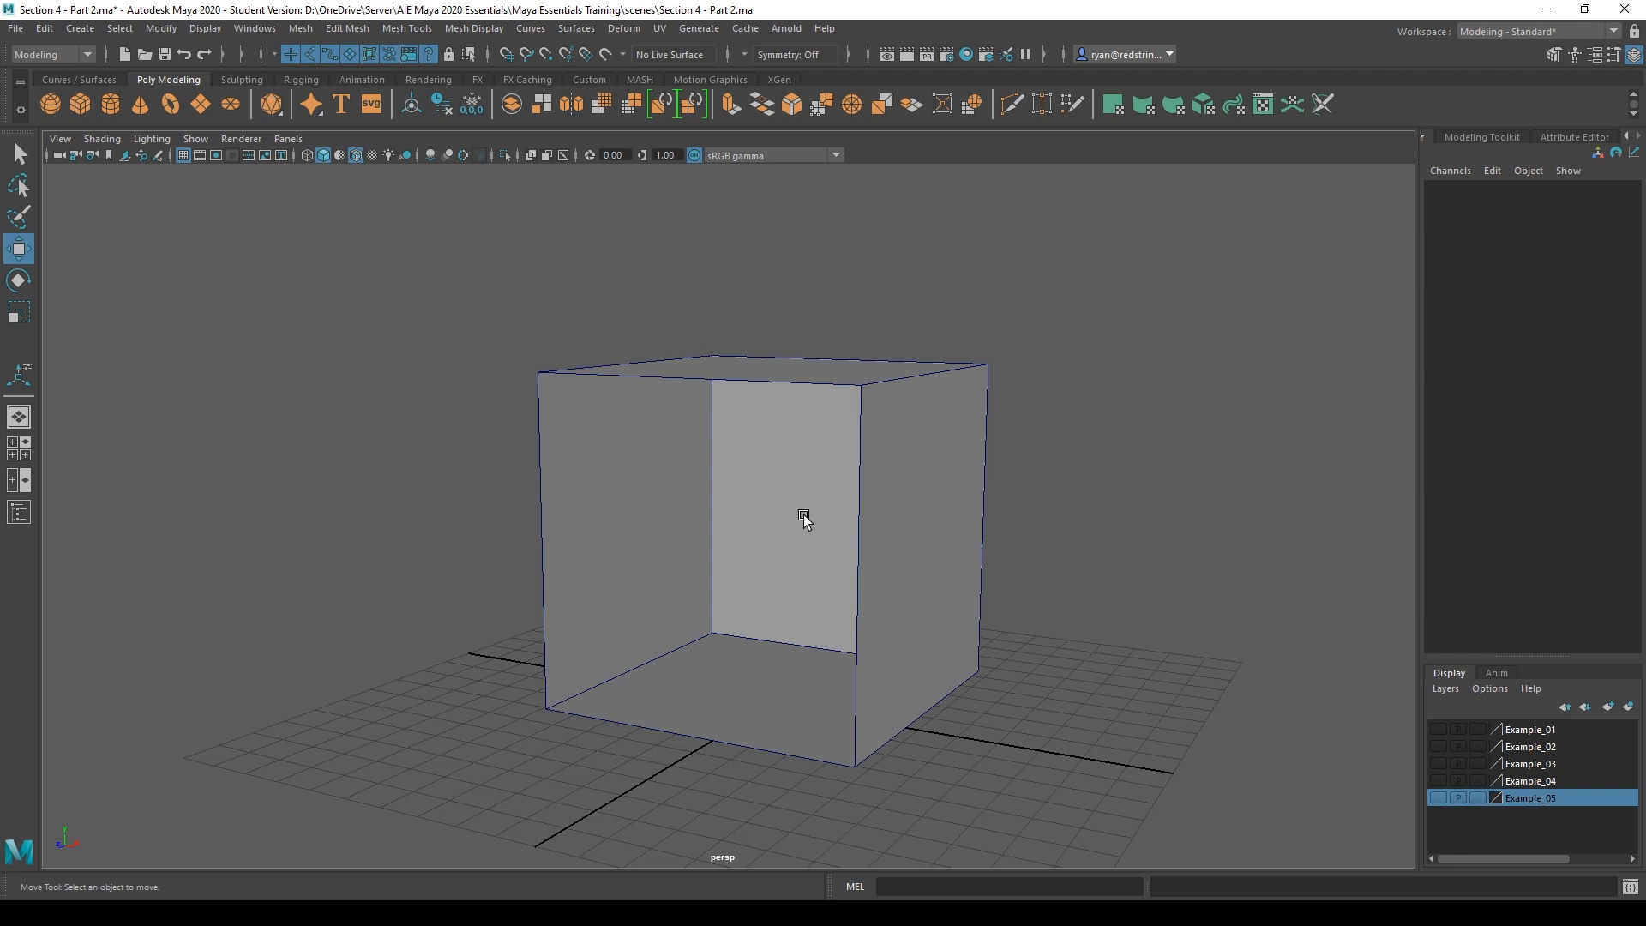
alt+drag(804, 515, 727, 525)
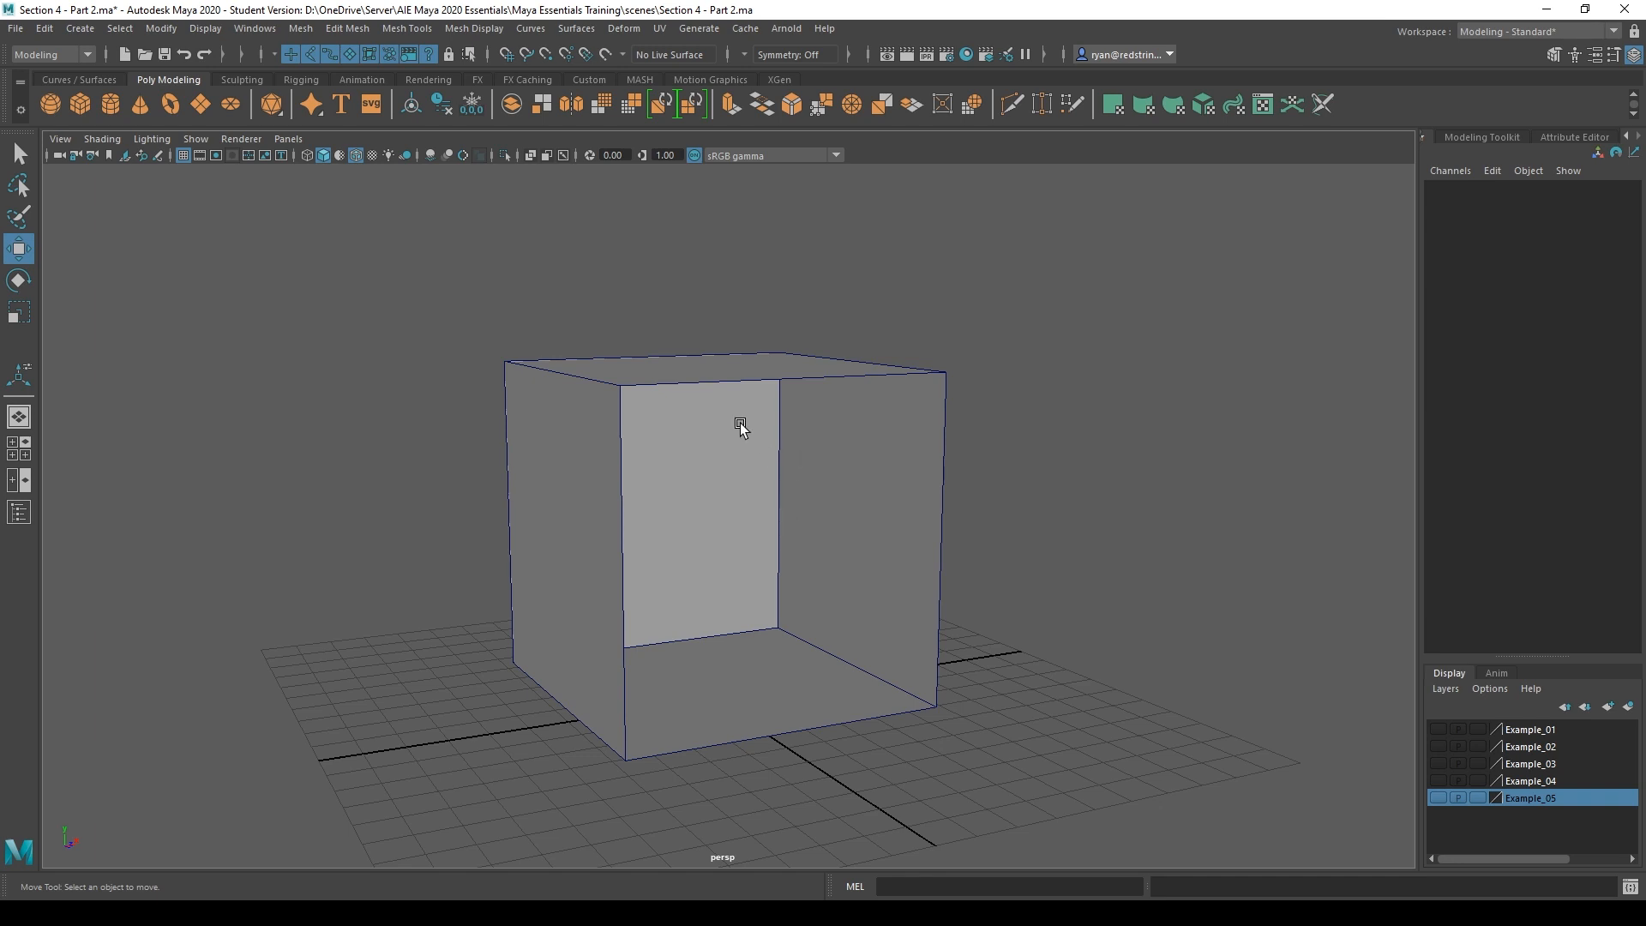
click(155, 140)
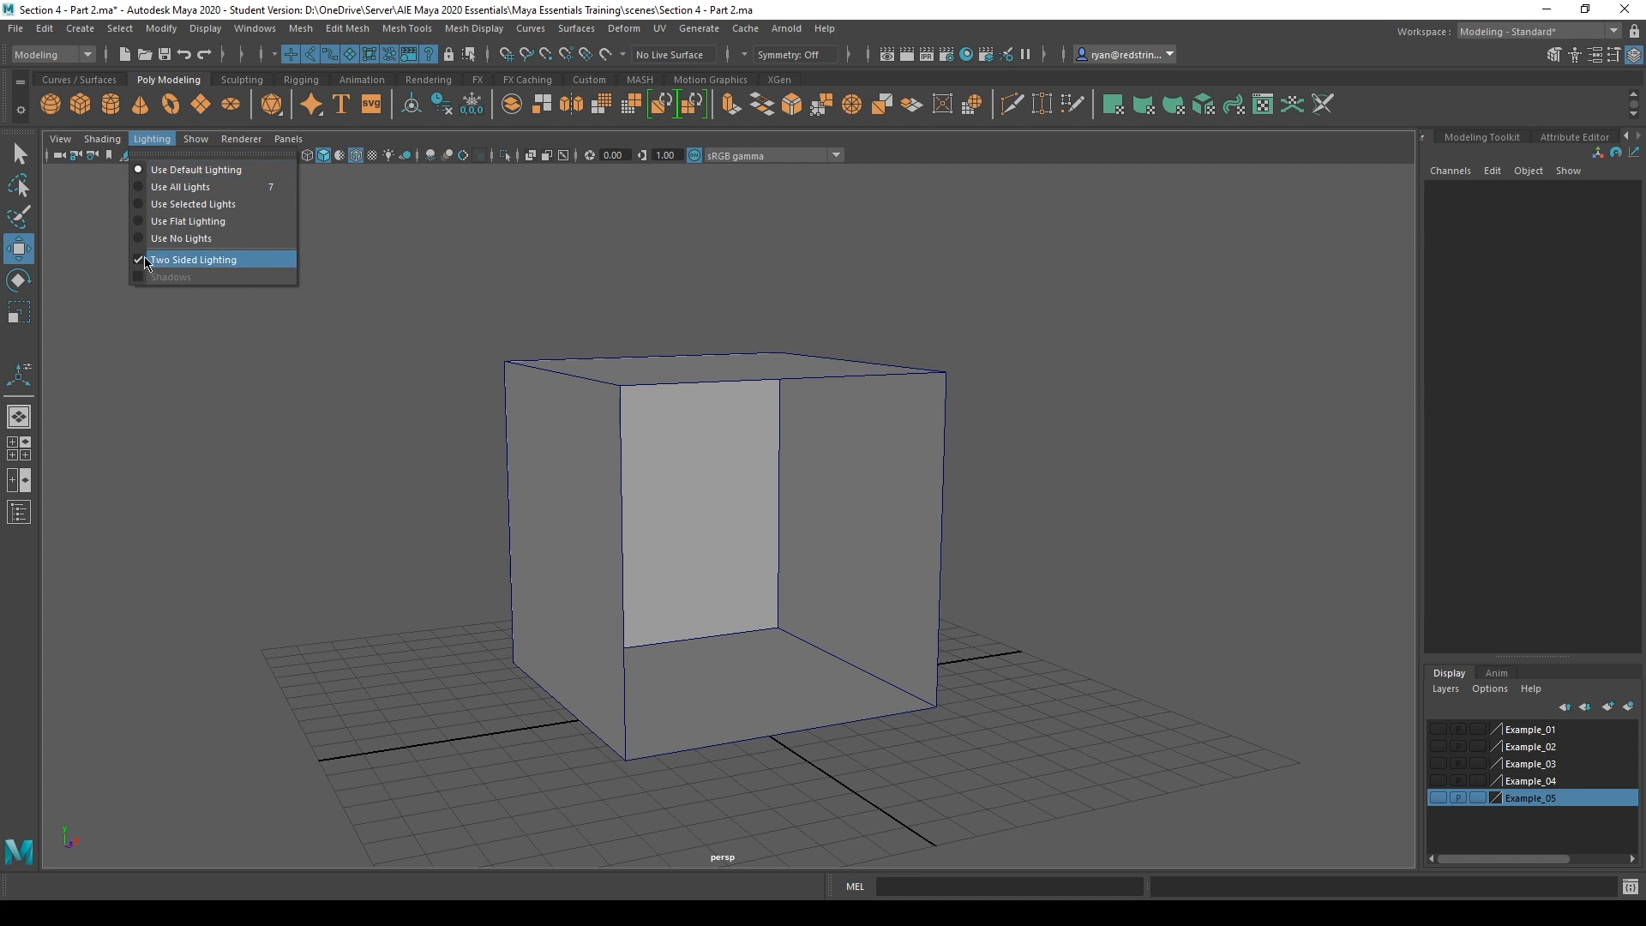
click(203, 260)
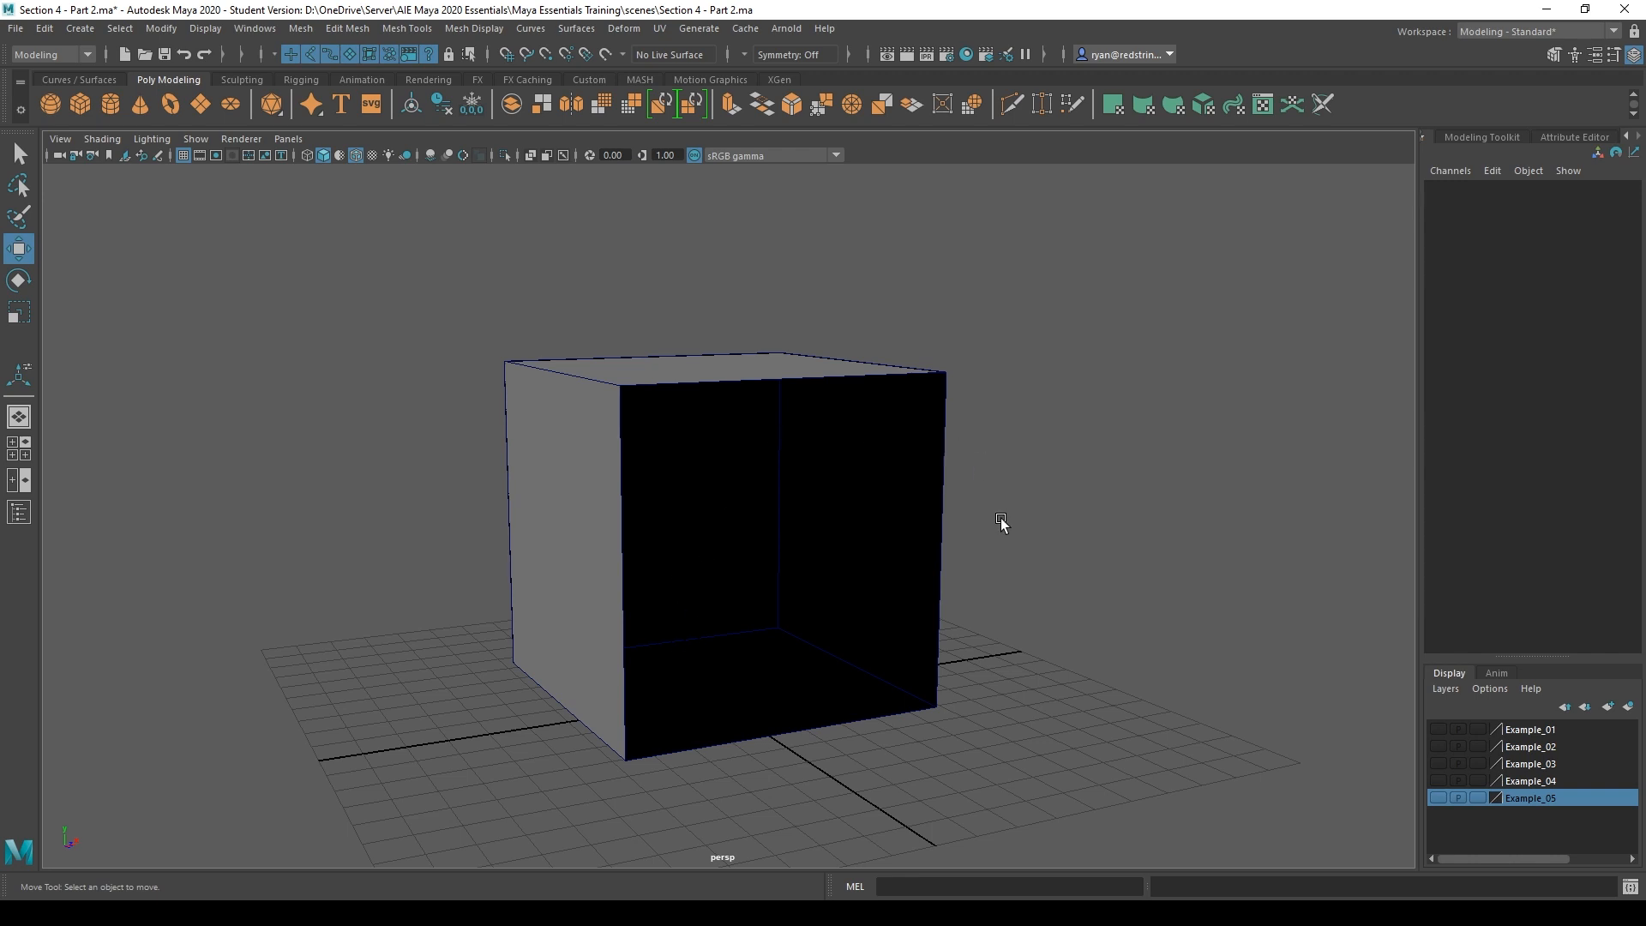
Delete the open cube from the scene
alt+drag(613, 471, 570, 511)
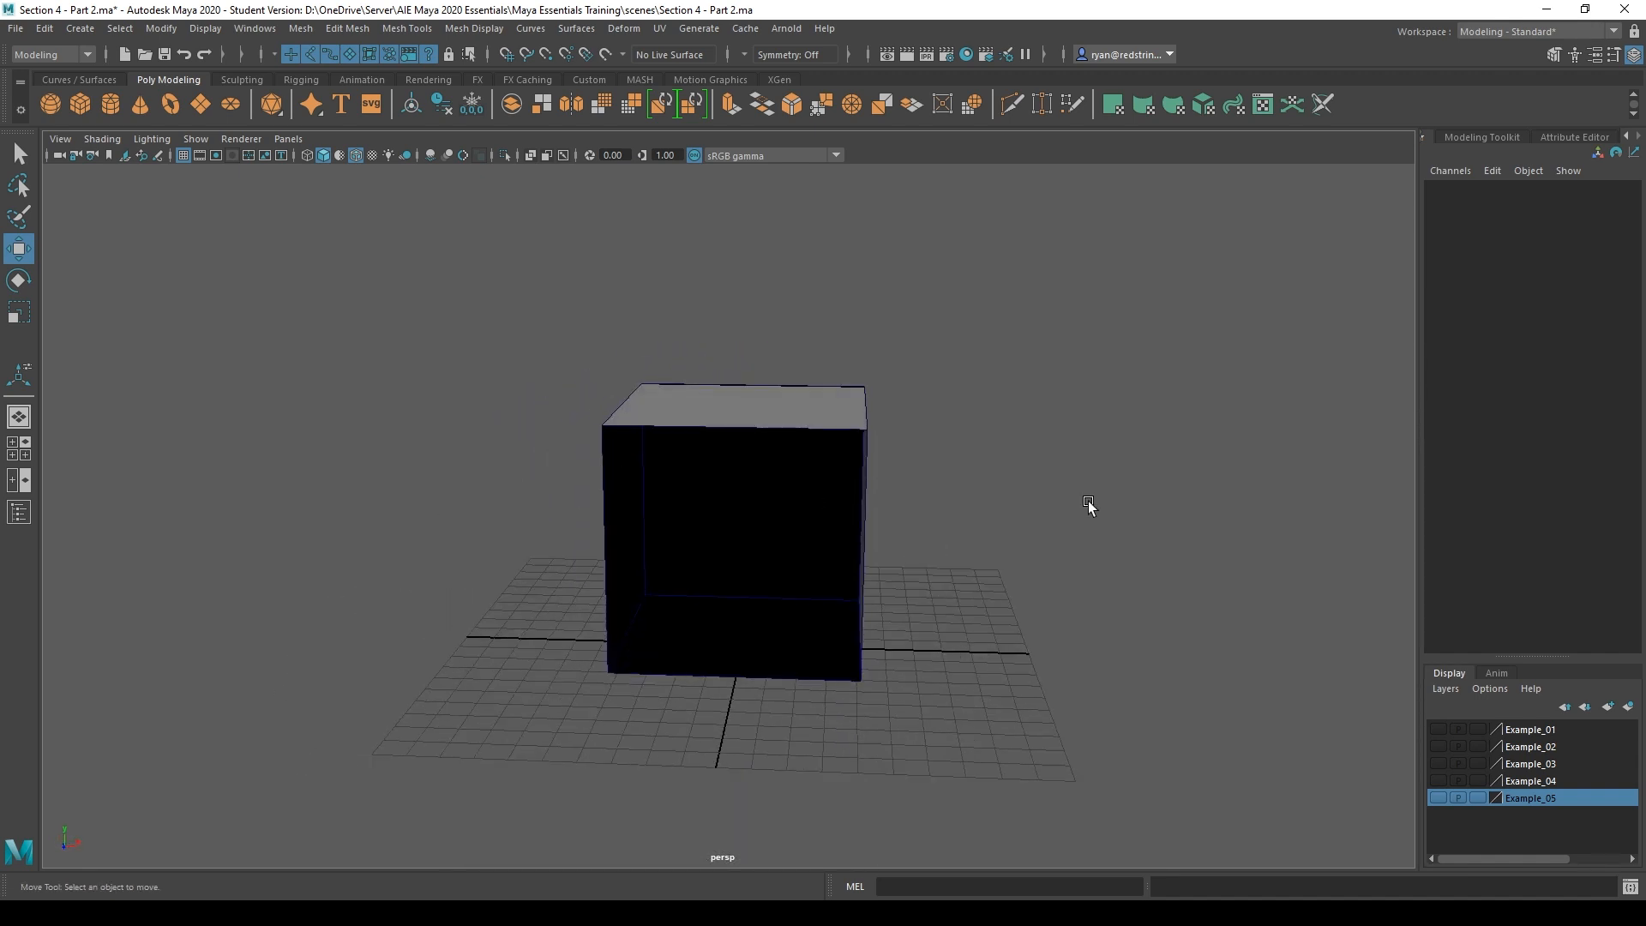
click(692, 439)
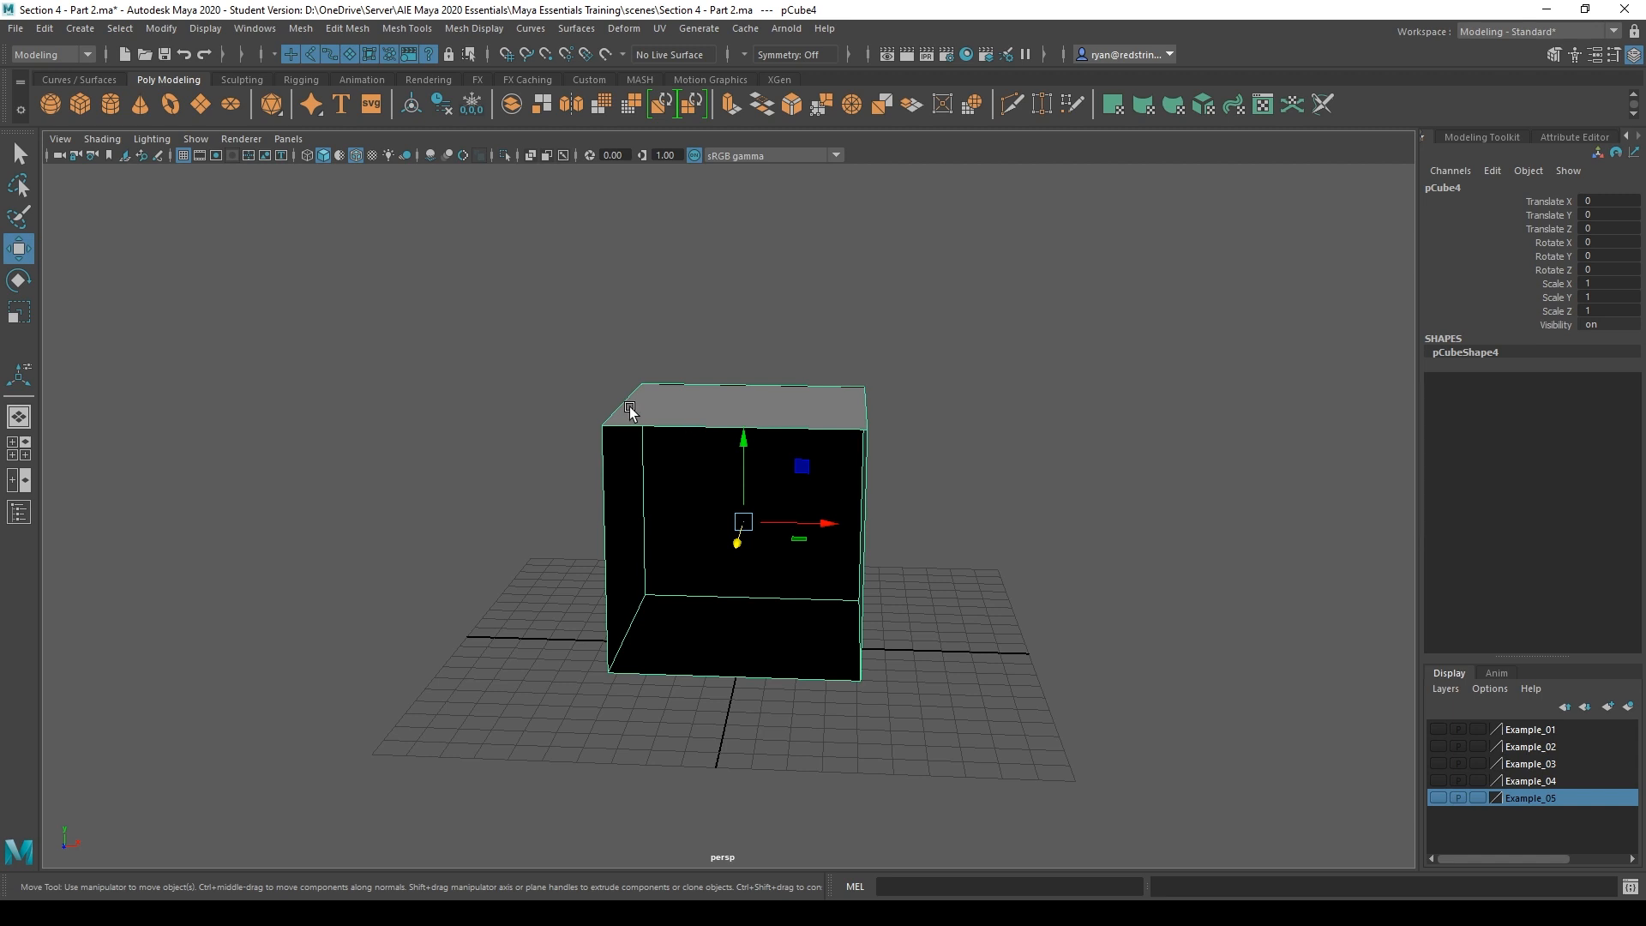
key(Delete)
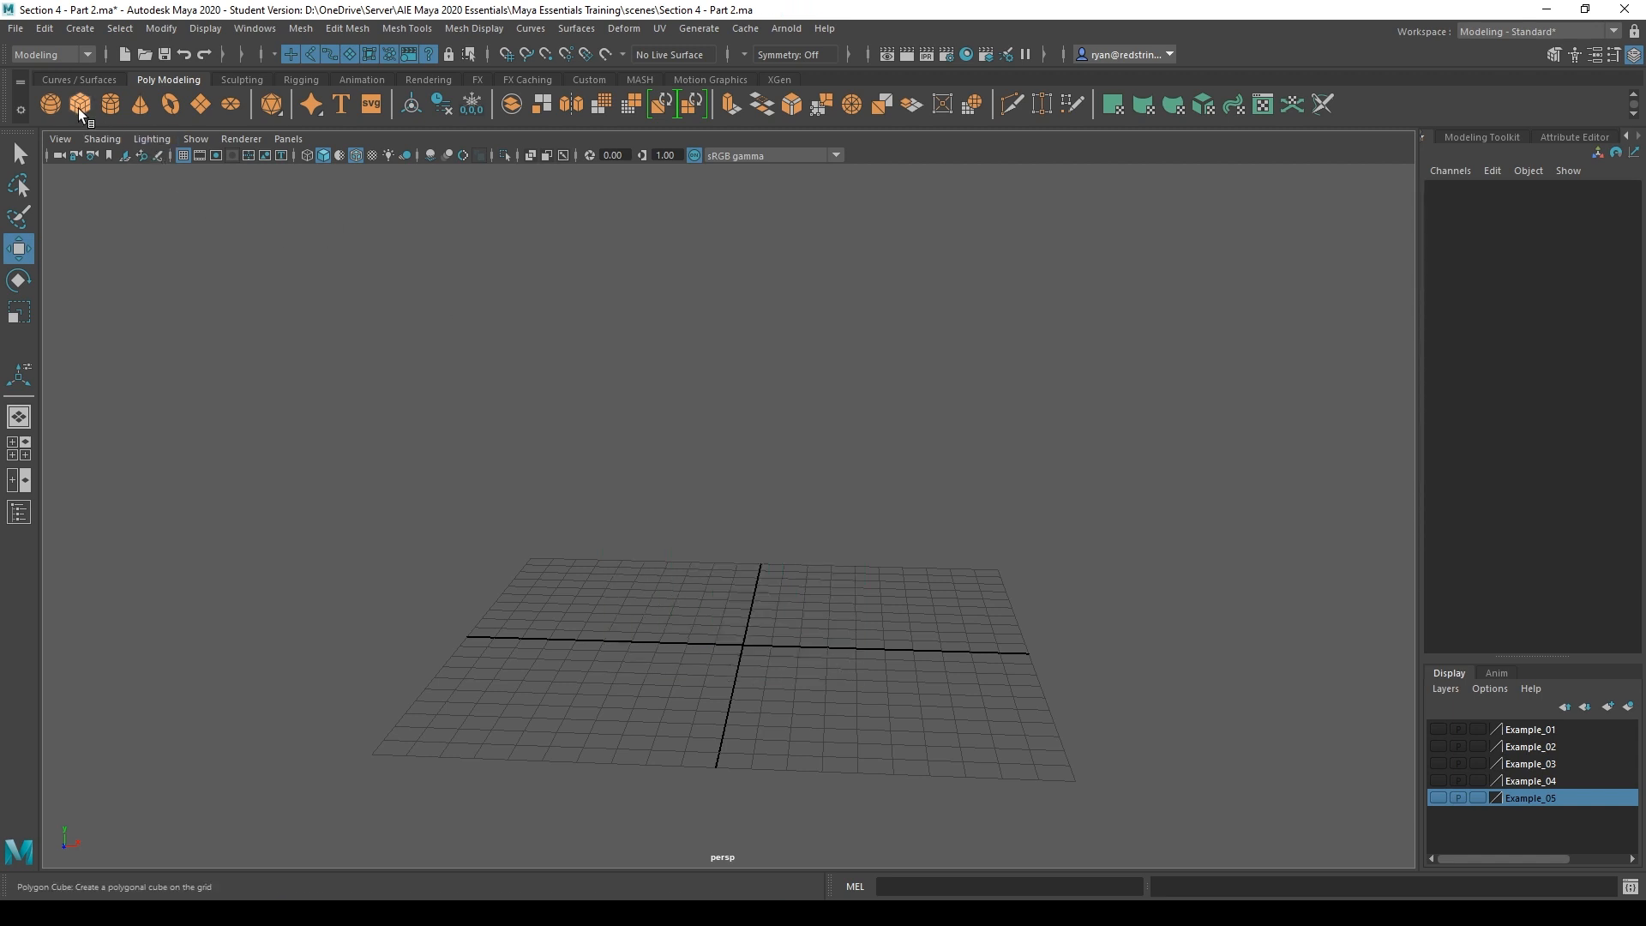
Create a polygon sphere, scale it up uniformly and raise it above the grid
click(48, 107)
key(r)
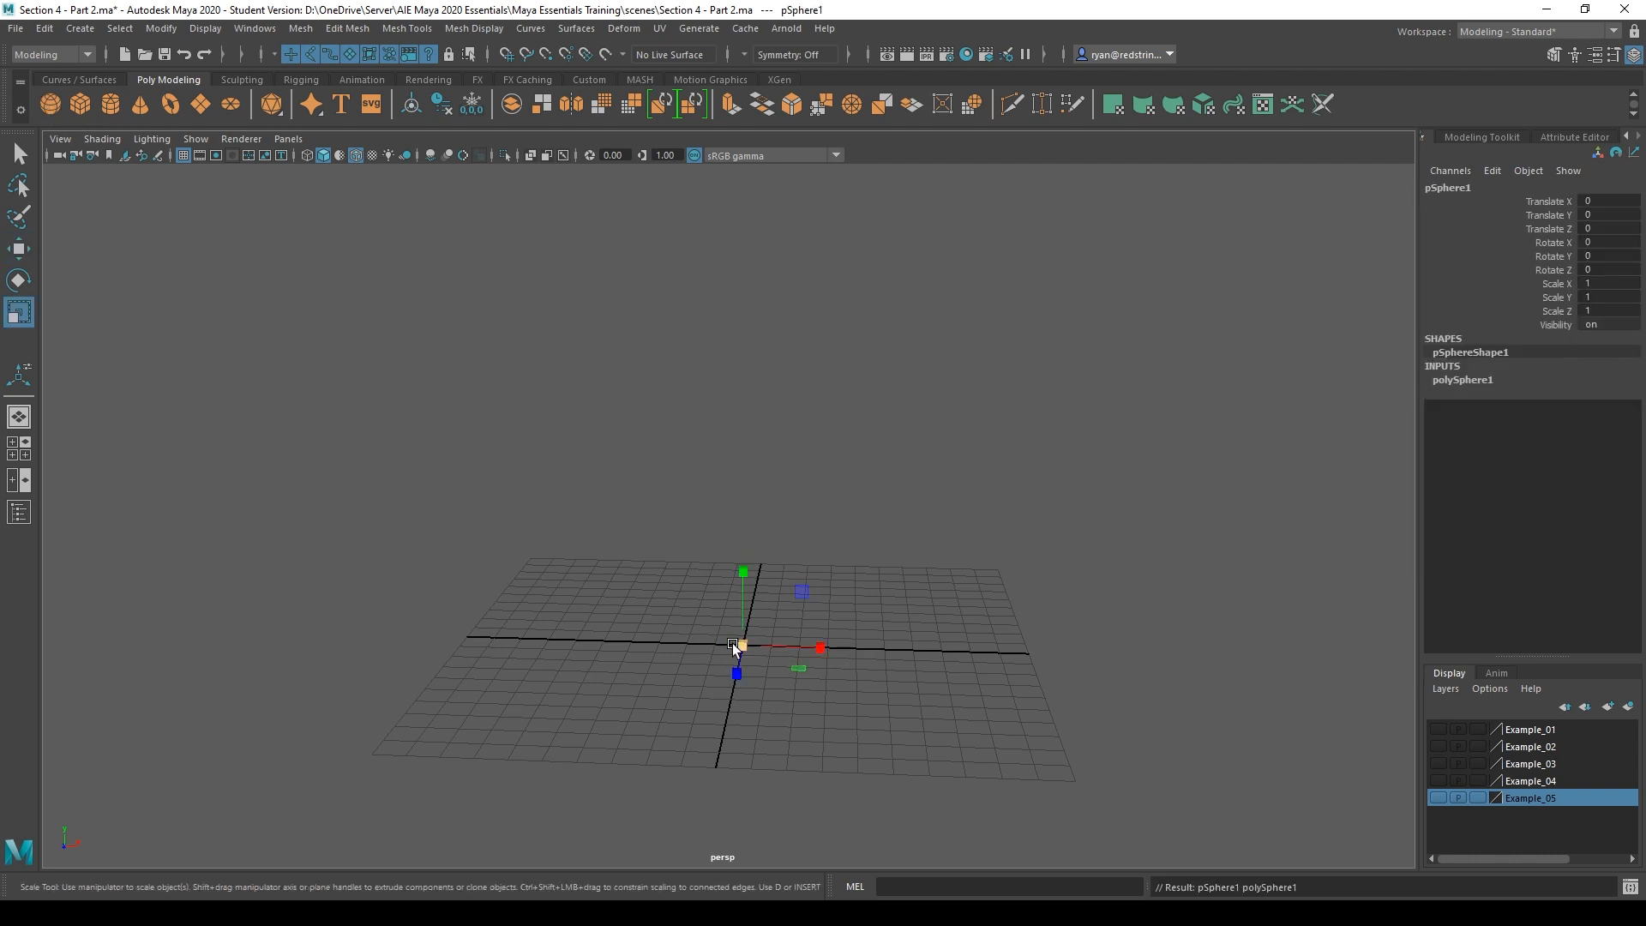
drag(733, 643, 1113, 686)
key(w)
drag(739, 558, 720, 310)
click(1181, 294)
Delete a block of eight adjacent faces, two wide and four high, from the sphere's upper side and return to object mode
alt+drag(1180, 298, 668, 391)
right_drag(667, 392, 674, 438)
click(723, 426)
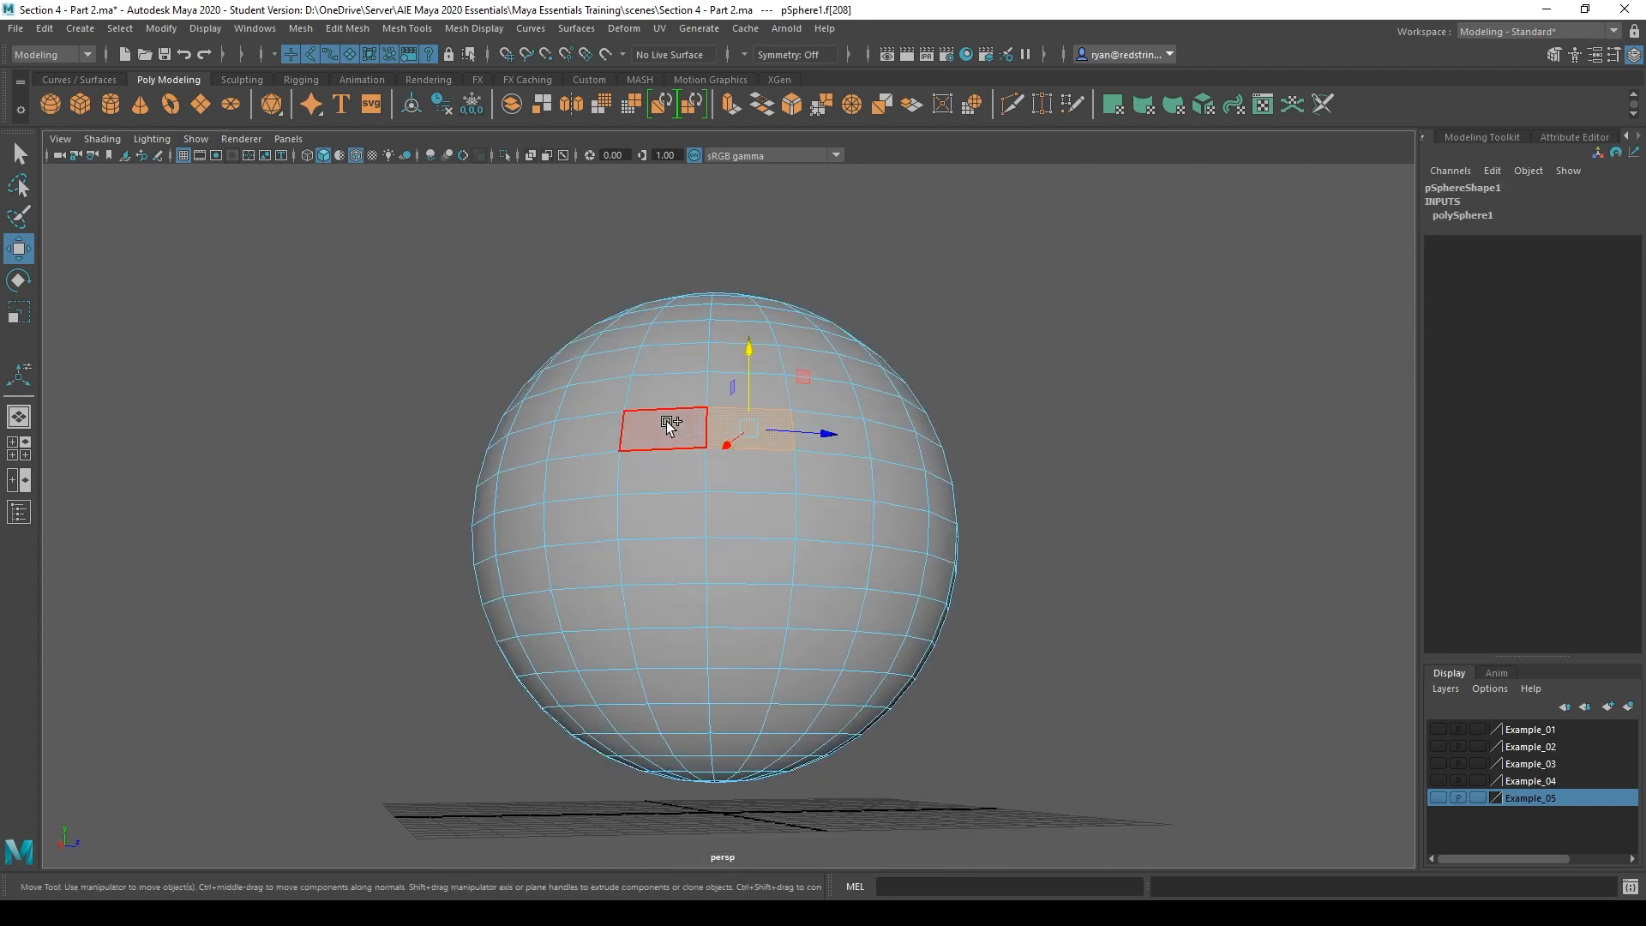
shift+click(668, 426)
shift+click(655, 477)
shift+click(723, 485)
shift+click(742, 526)
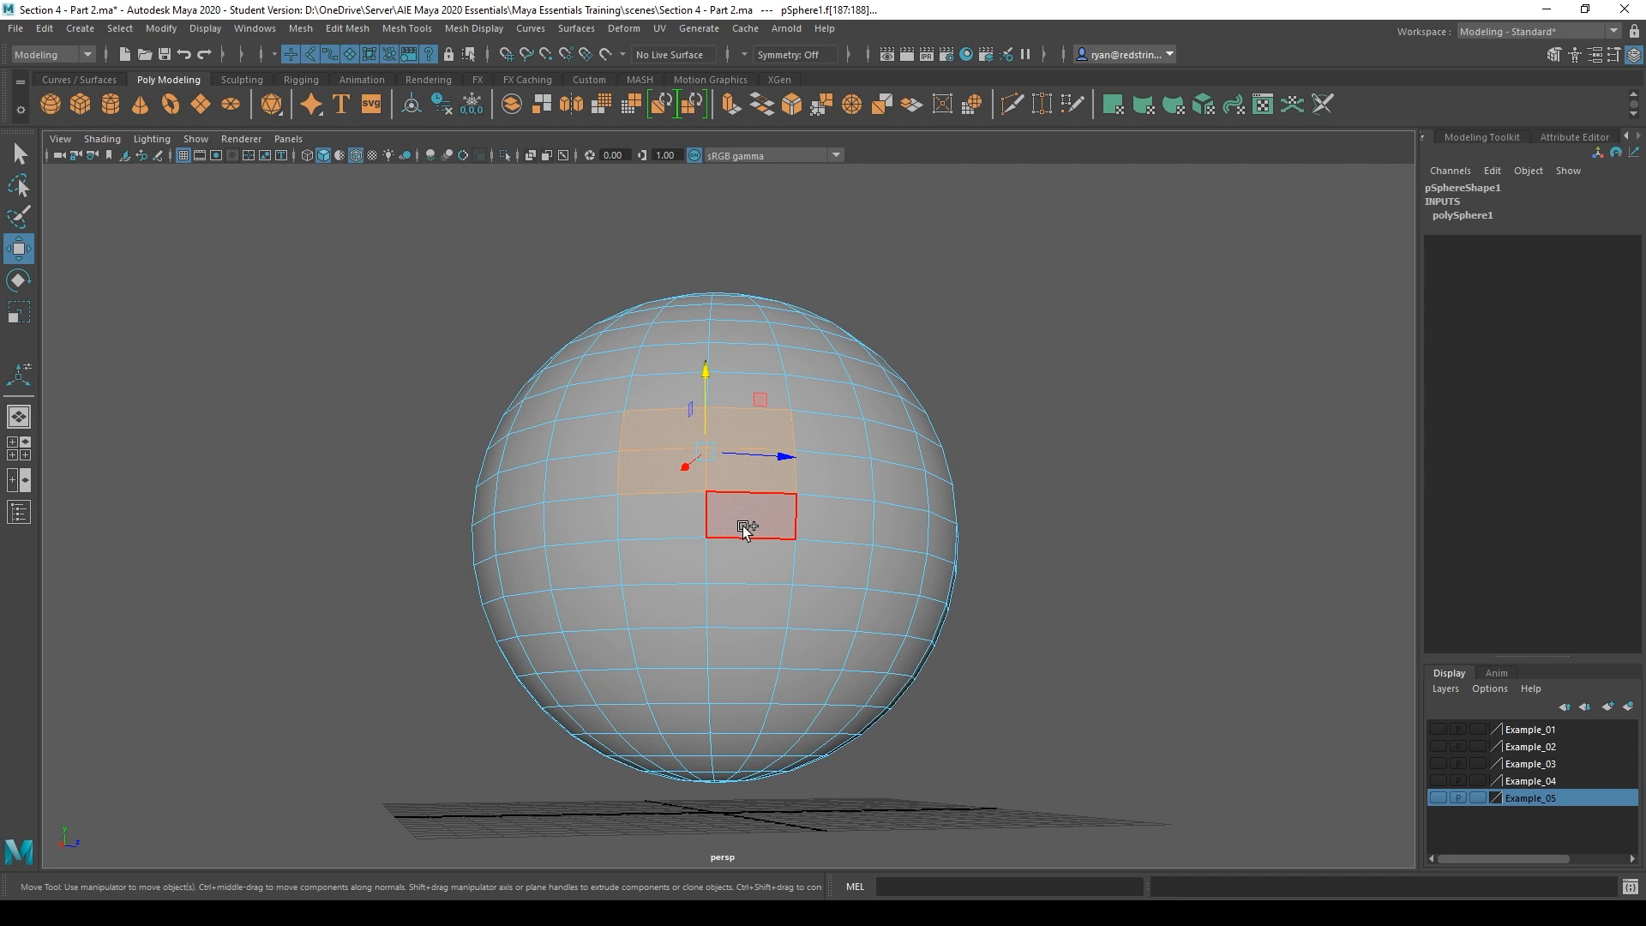
shift+click(679, 520)
shift+click(662, 395)
shift+click(734, 389)
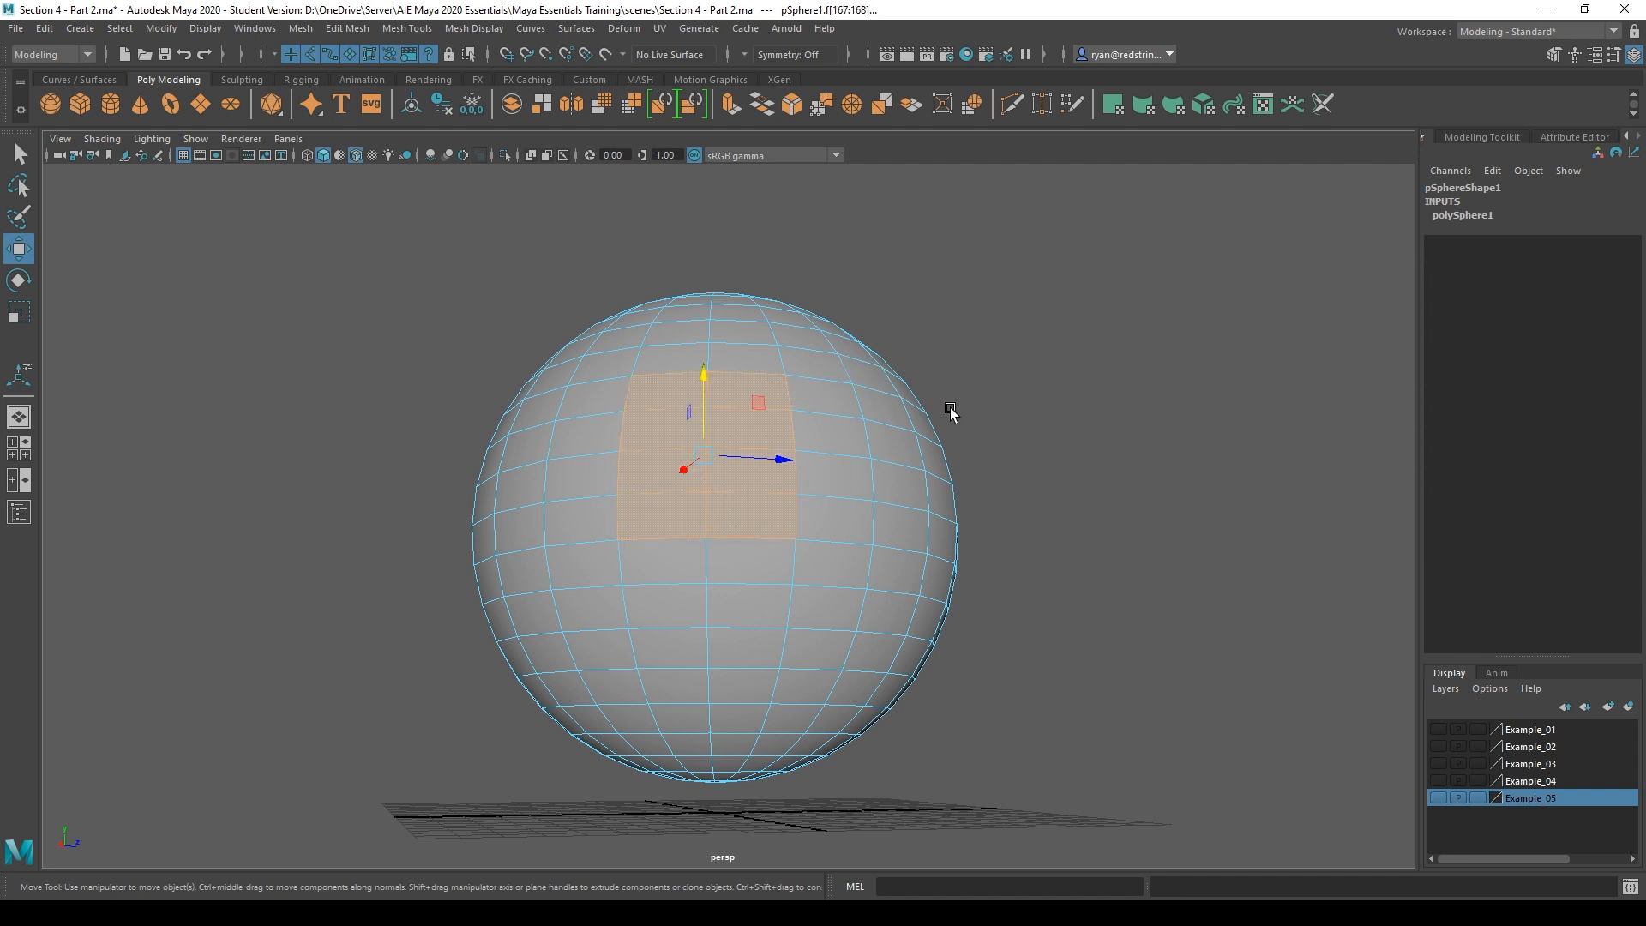
key(Delete)
right_drag(762, 323, 924, 277)
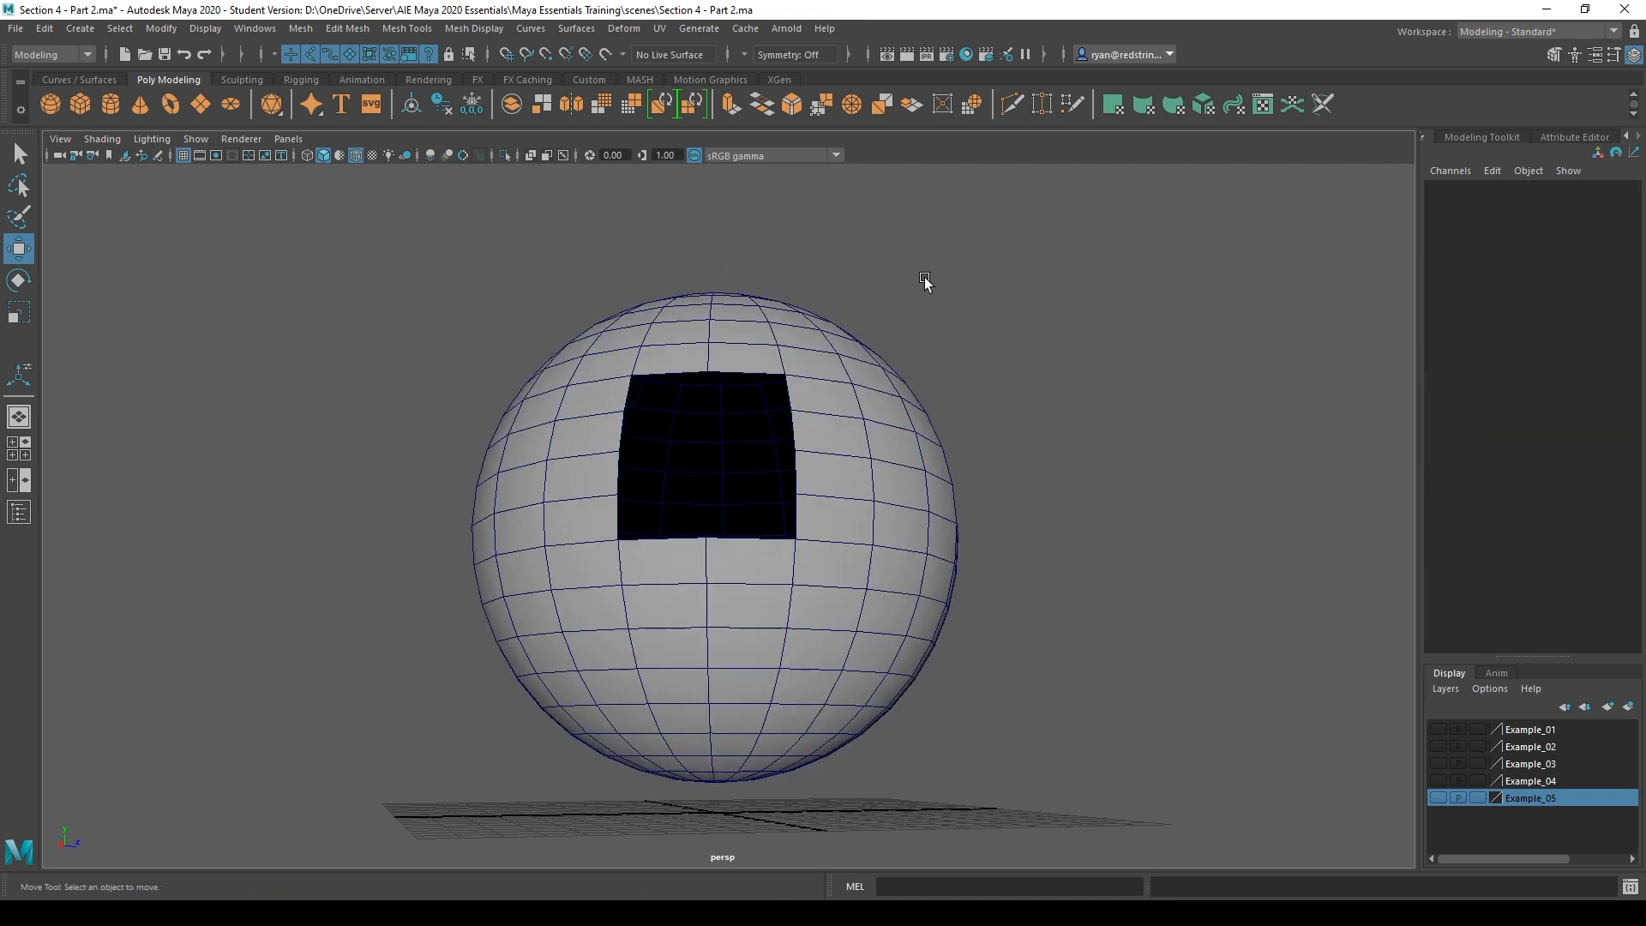
Inspect the sphere's opening up close and from several sides with the wireframe overlay hidden, and turn the overlay back on
alt+drag(925, 276, 1055, 343)
click(357, 155)
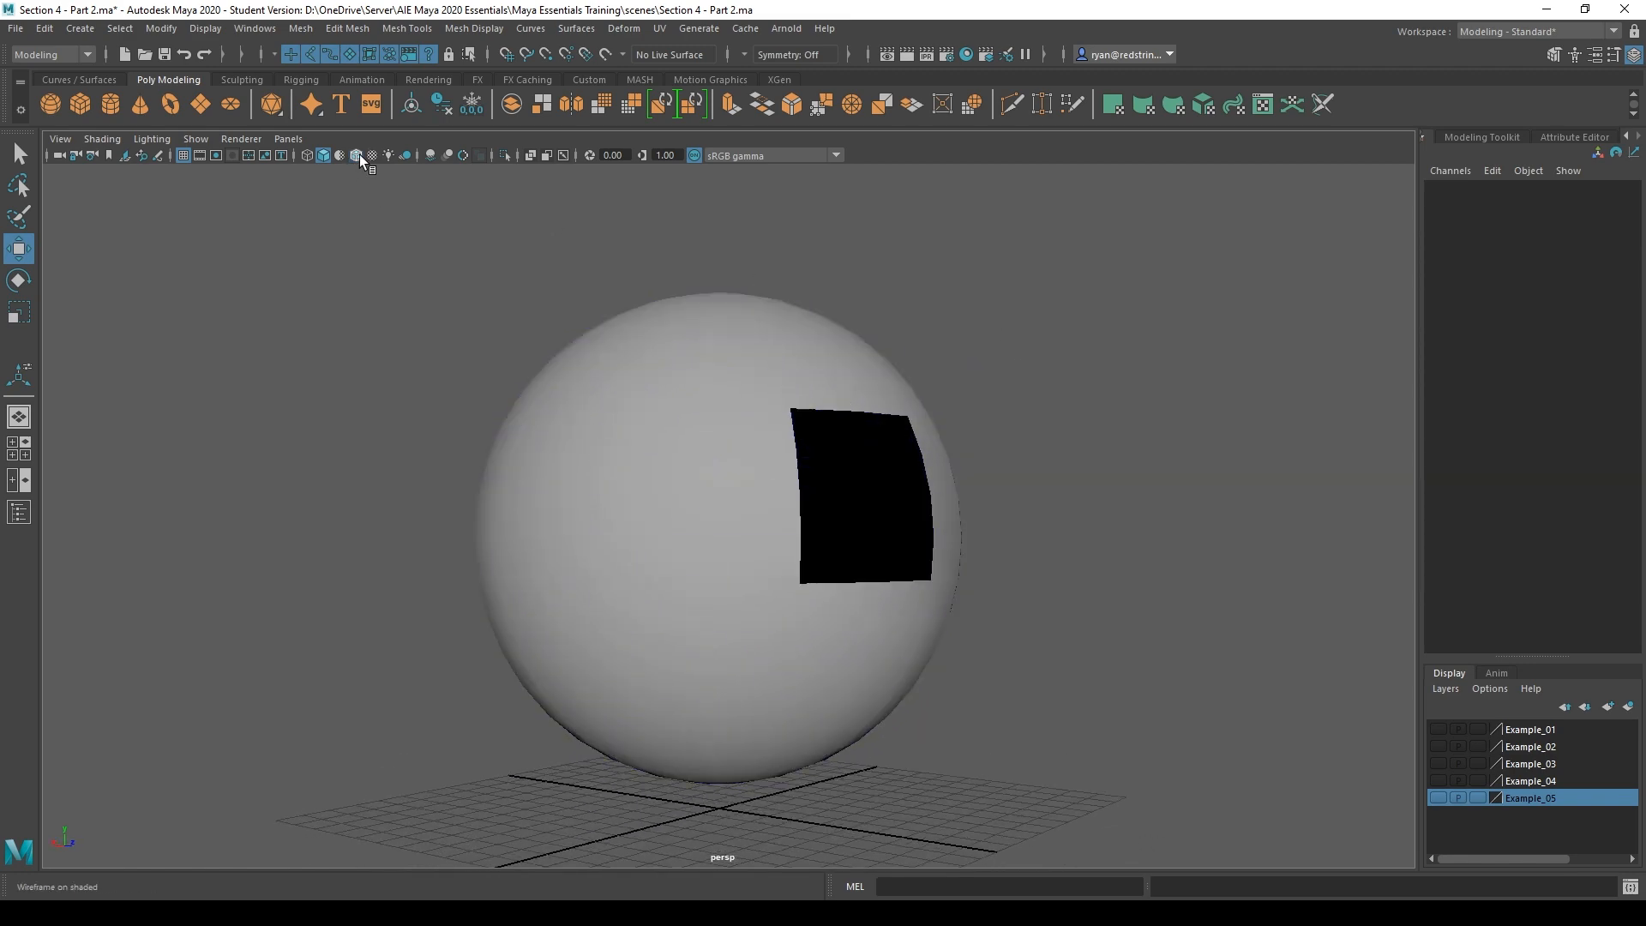
alt+drag(1088, 433, 1012, 489)
alt+right_drag(1012, 489, 1090, 709)
alt+drag(648, 637, 667, 621)
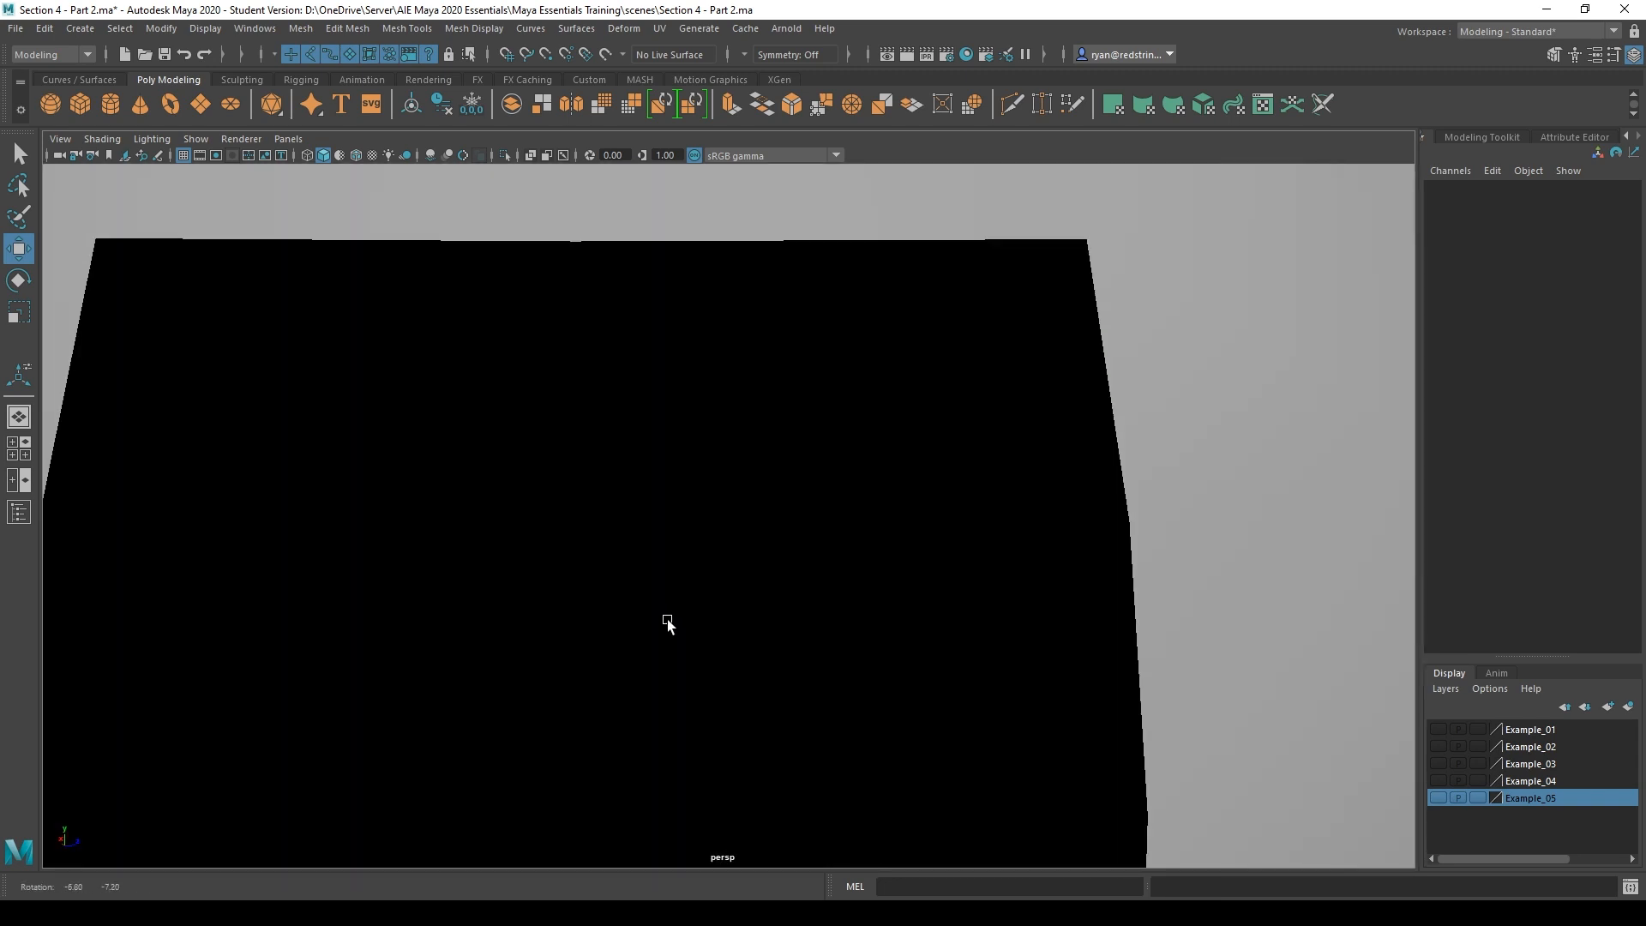
alt+right_drag(667, 622, 1027, 762)
alt+drag(555, 562, 863, 683)
mouse_move(543, 606)
alt+mouse_down()
mouse_move(624, 617)
mouse_move(511, 610)
mouse_move(569, 614)
alt+mouse_up()
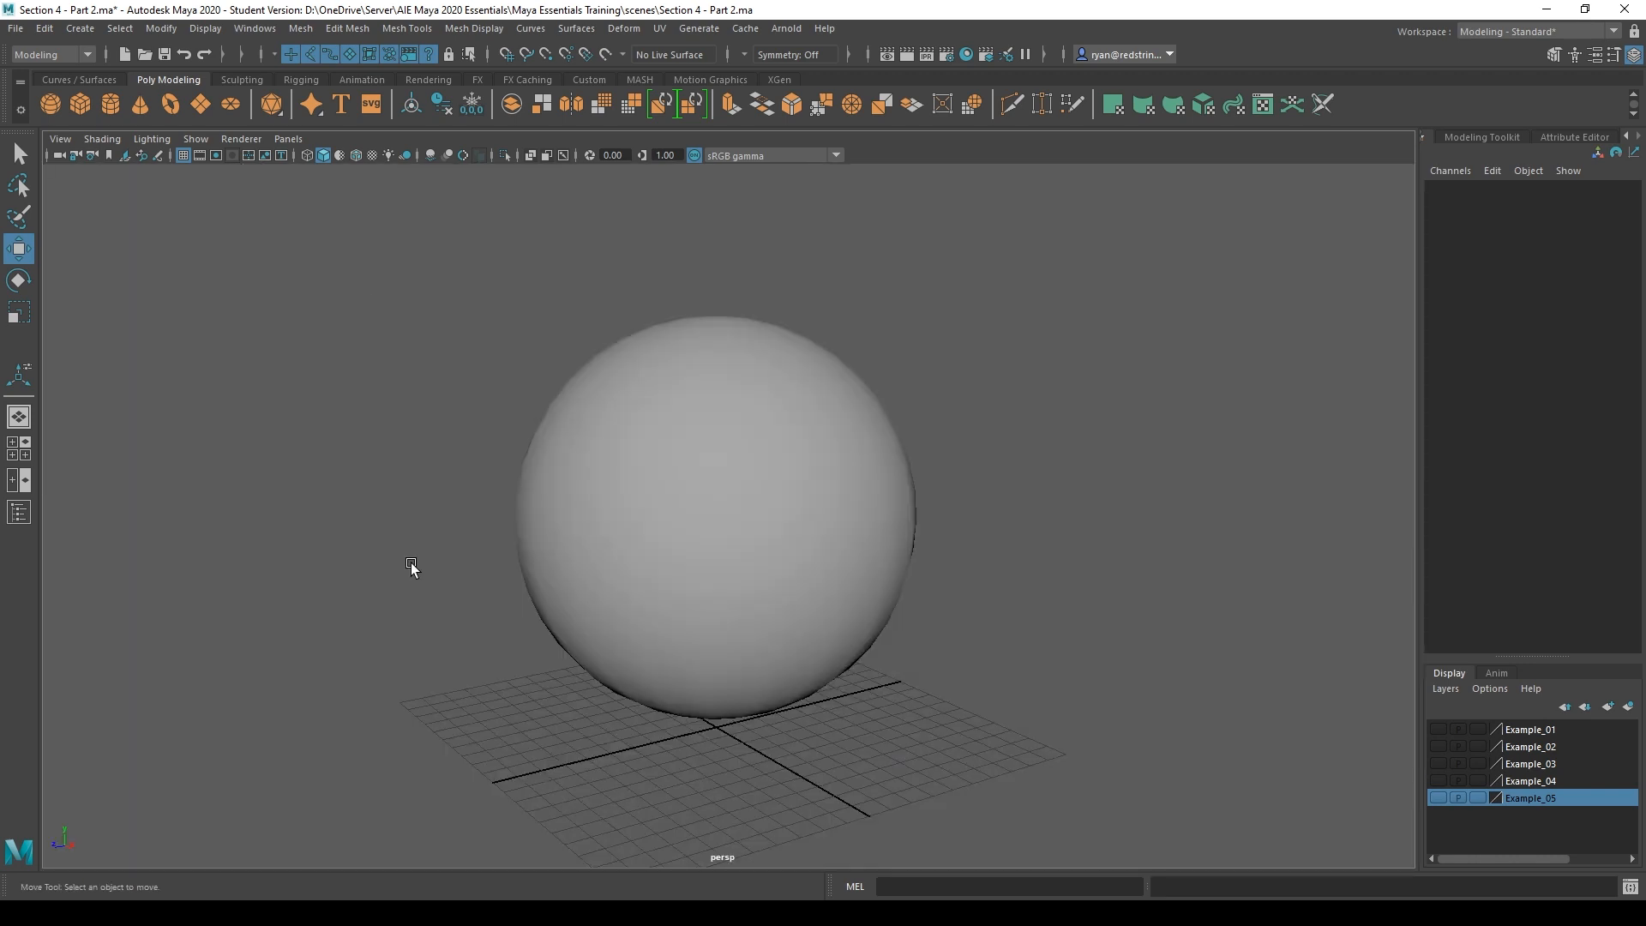
alt+drag(409, 567, 970, 549)
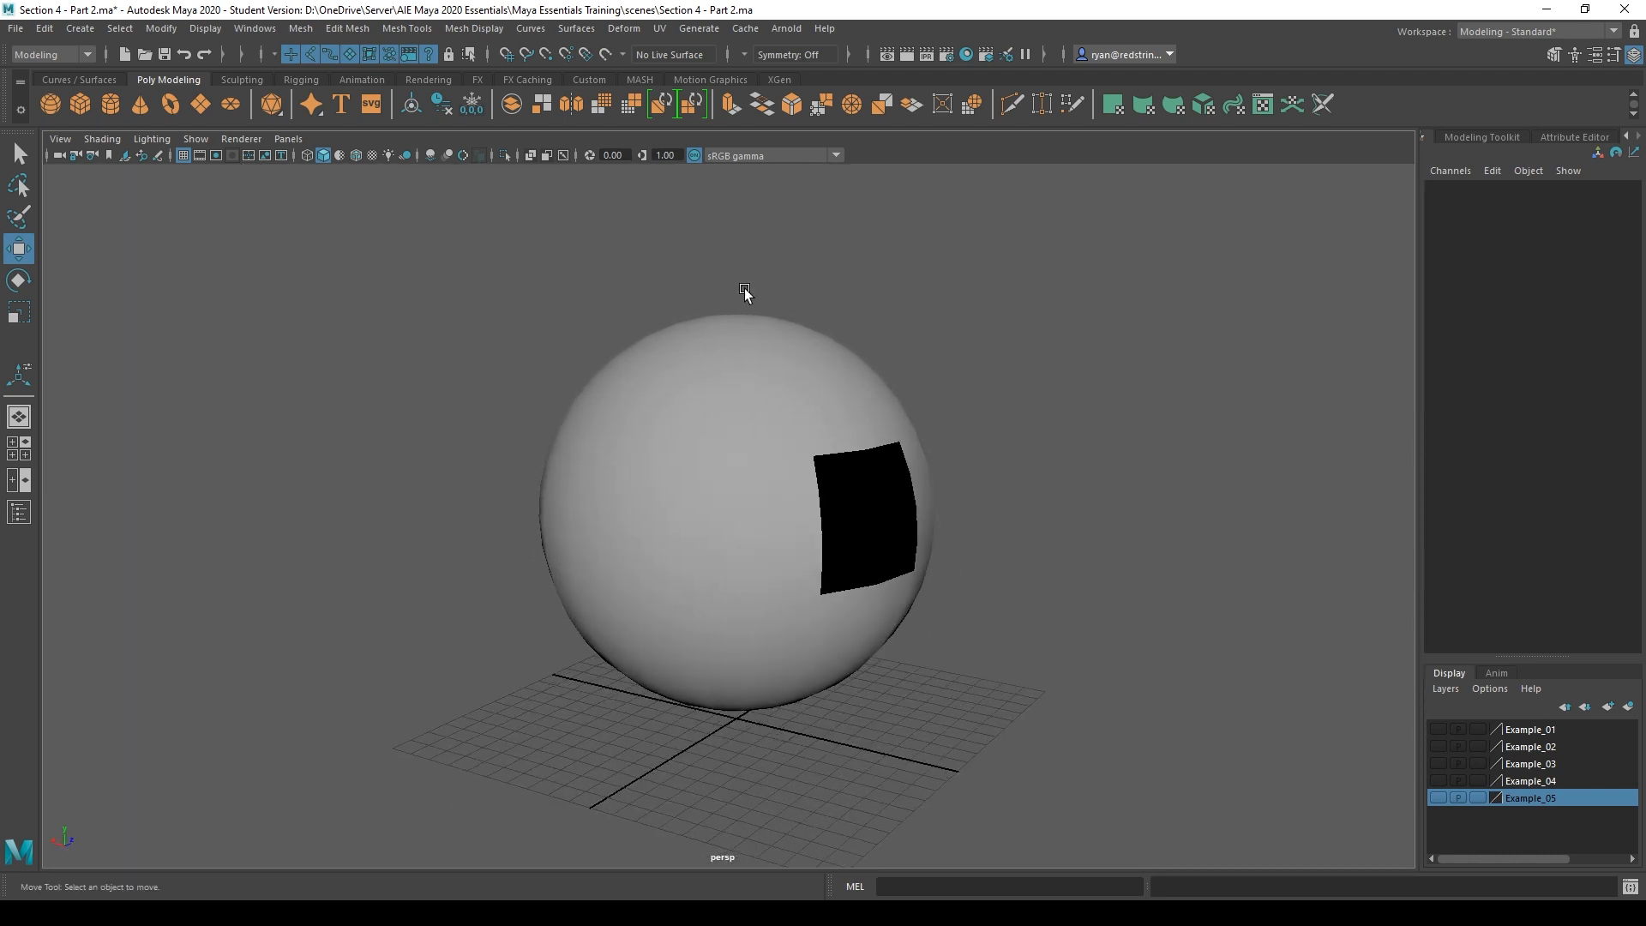
alt+drag(976, 630, 789, 617)
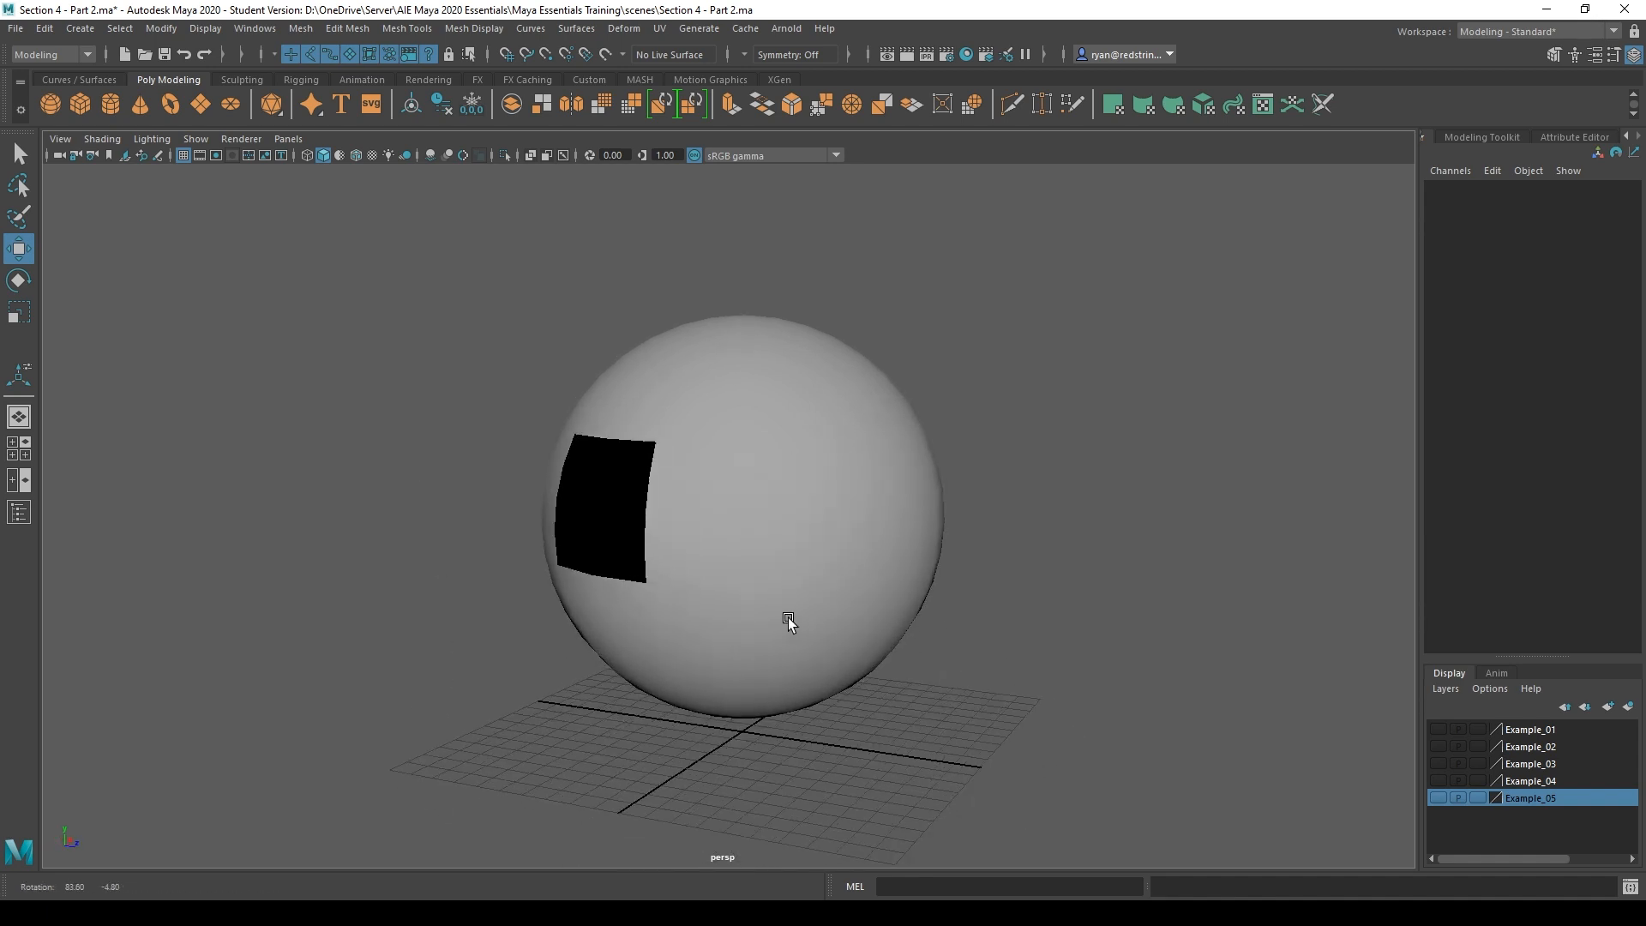
click(355, 154)
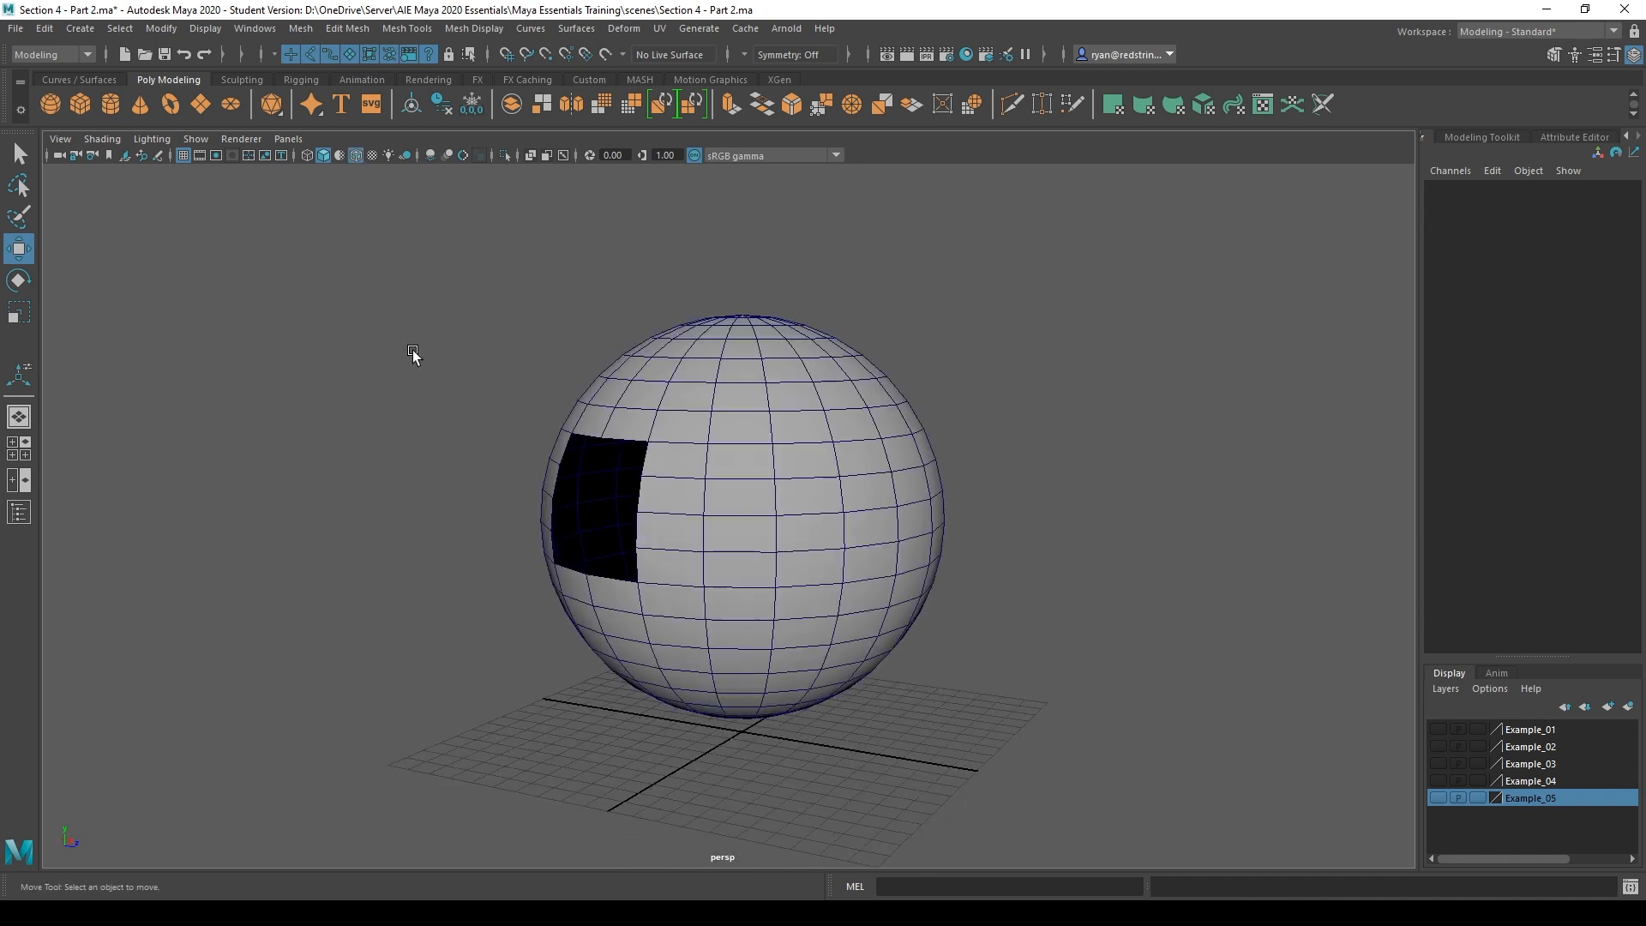
Delete the sphere with the opening from the scene
alt+drag(413, 350, 698, 316)
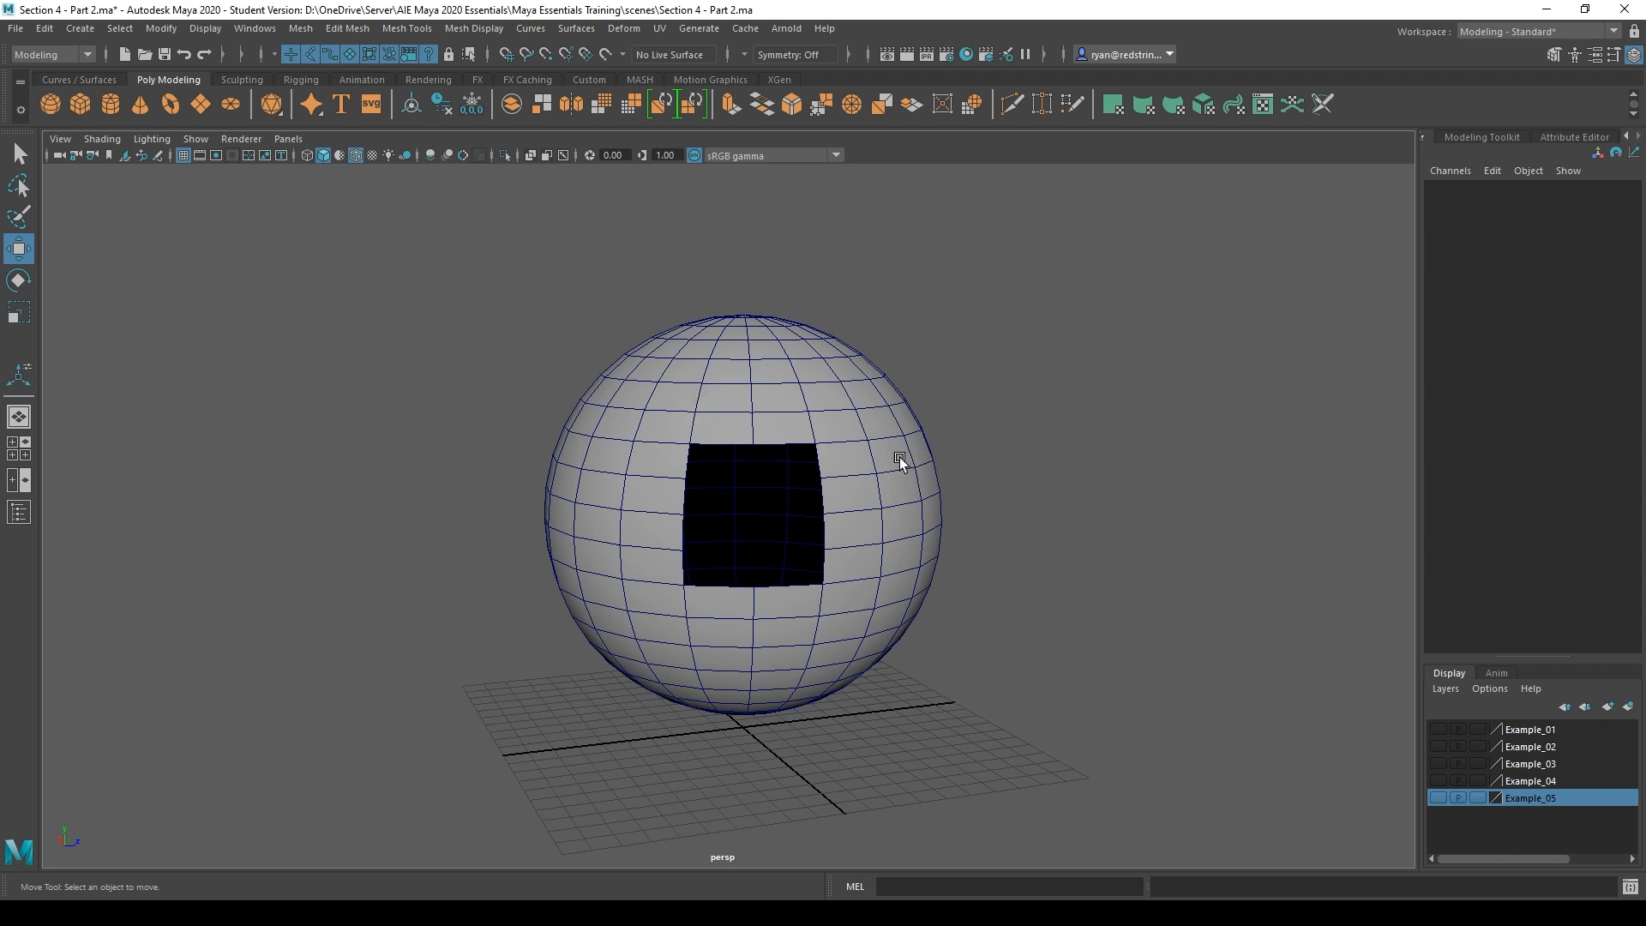
mouse_move(915, 459)
alt+mouse_down()
mouse_move(783, 481)
mouse_move(916, 468)
alt+mouse_up()
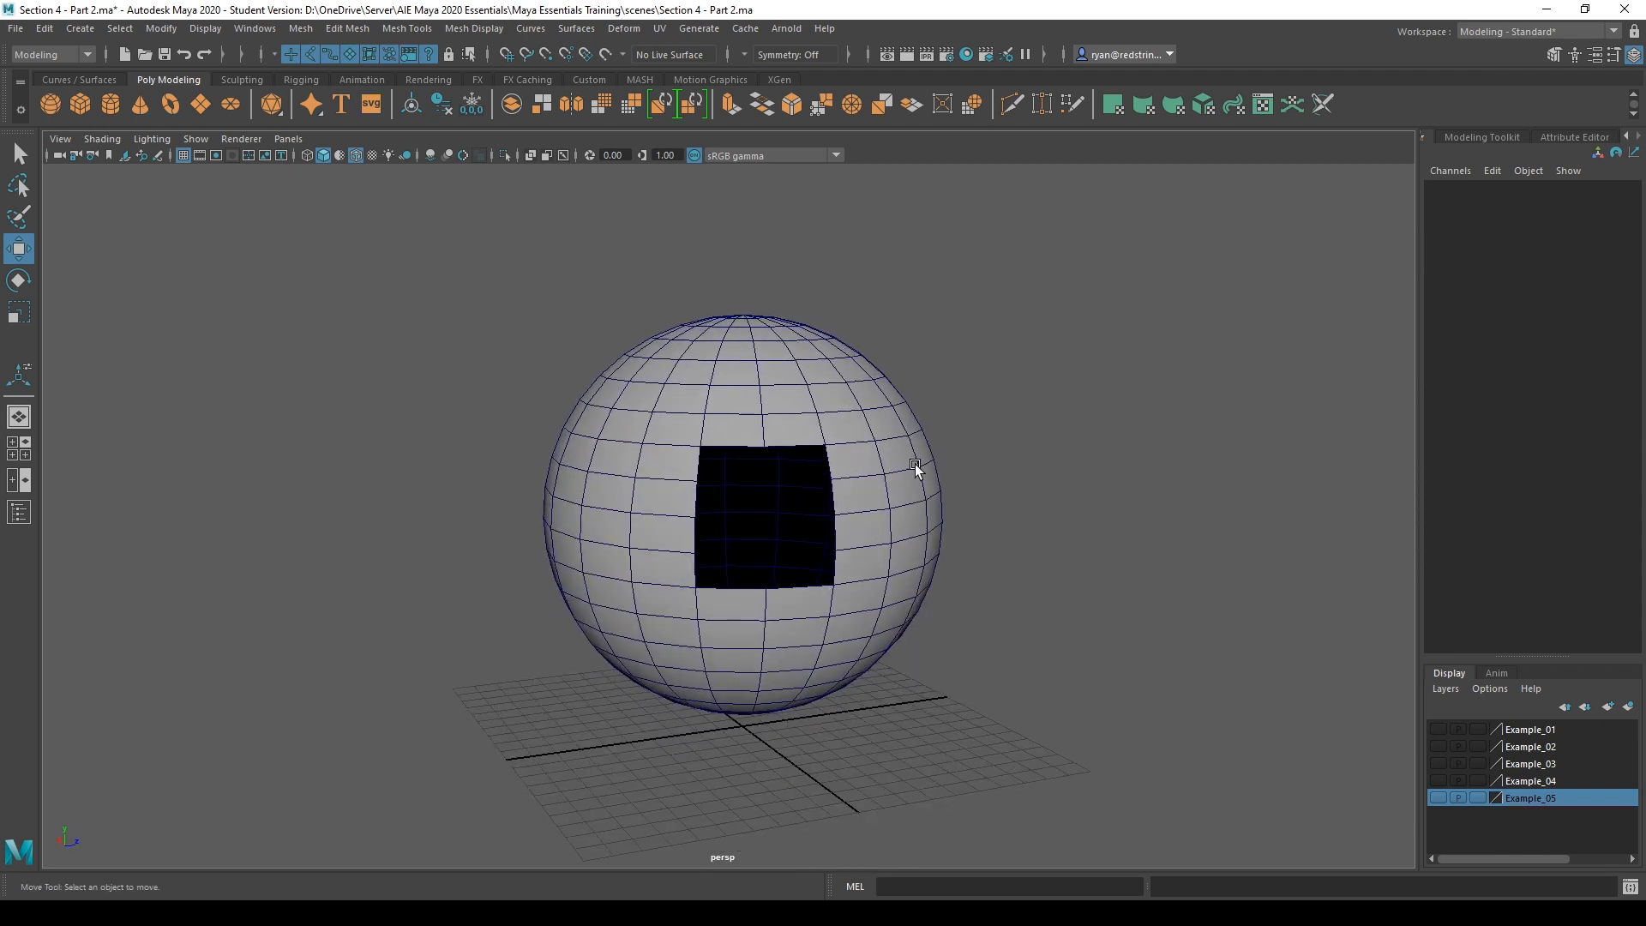
mouse_move(489, 455)
alt+mouse_down()
mouse_move(672, 544)
mouse_move(649, 570)
mouse_move(459, 445)
mouse_move(496, 455)
alt+mouse_up()
click(872, 434)
key(Delete)
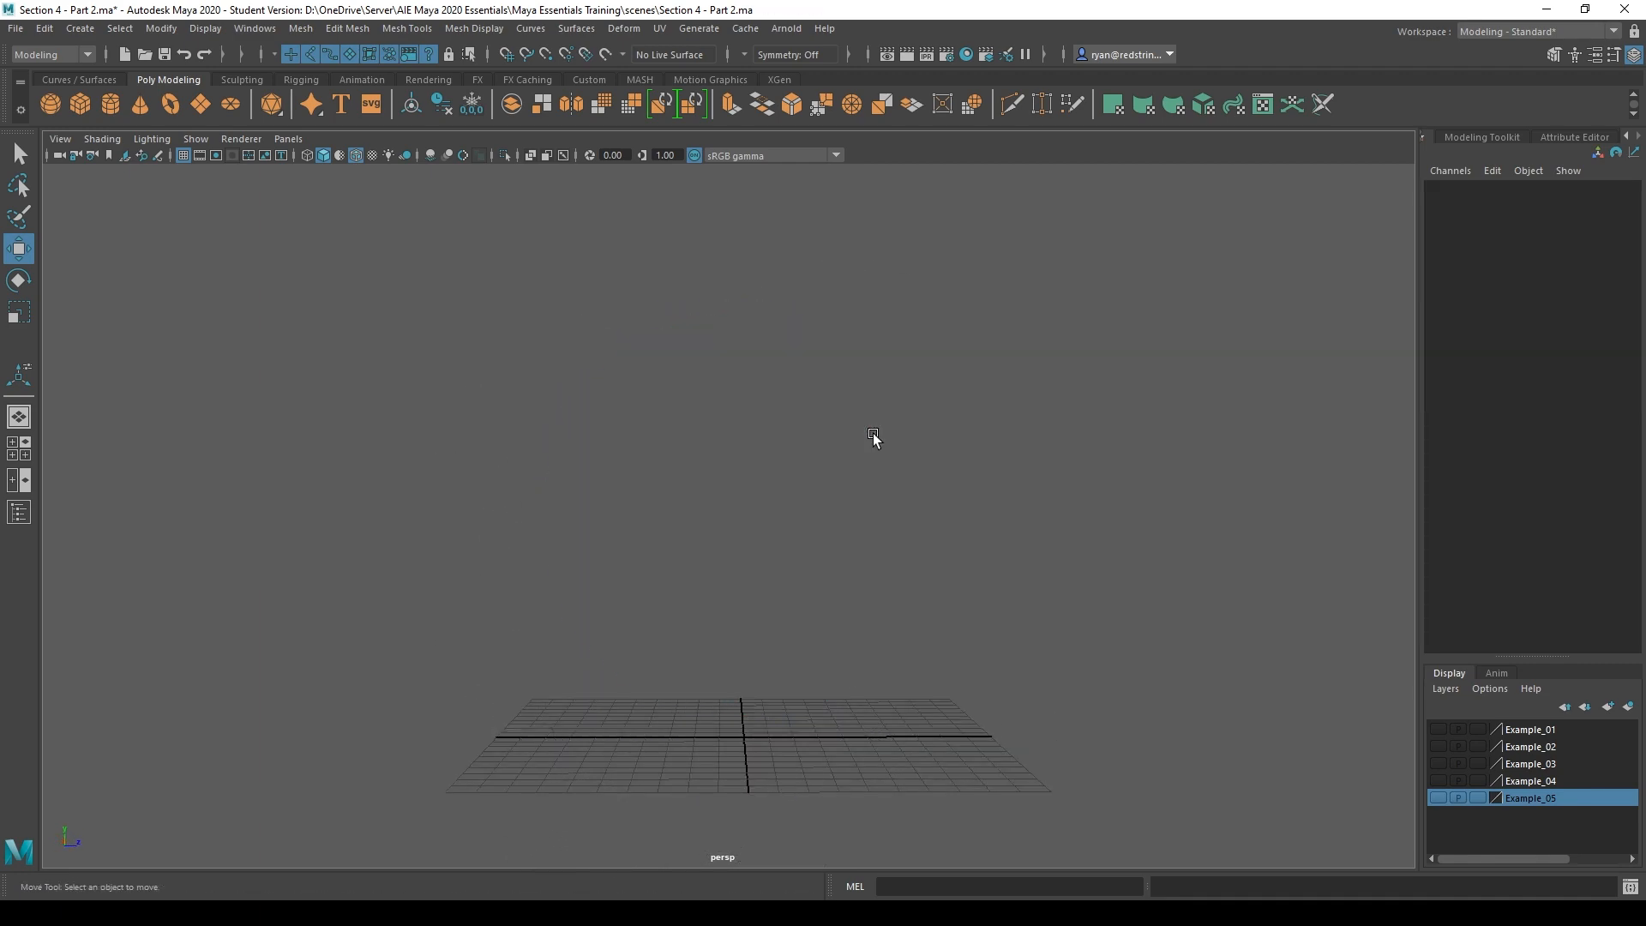
Enlarge the layer list area and make the Example_01 layer visible
click(1540, 730)
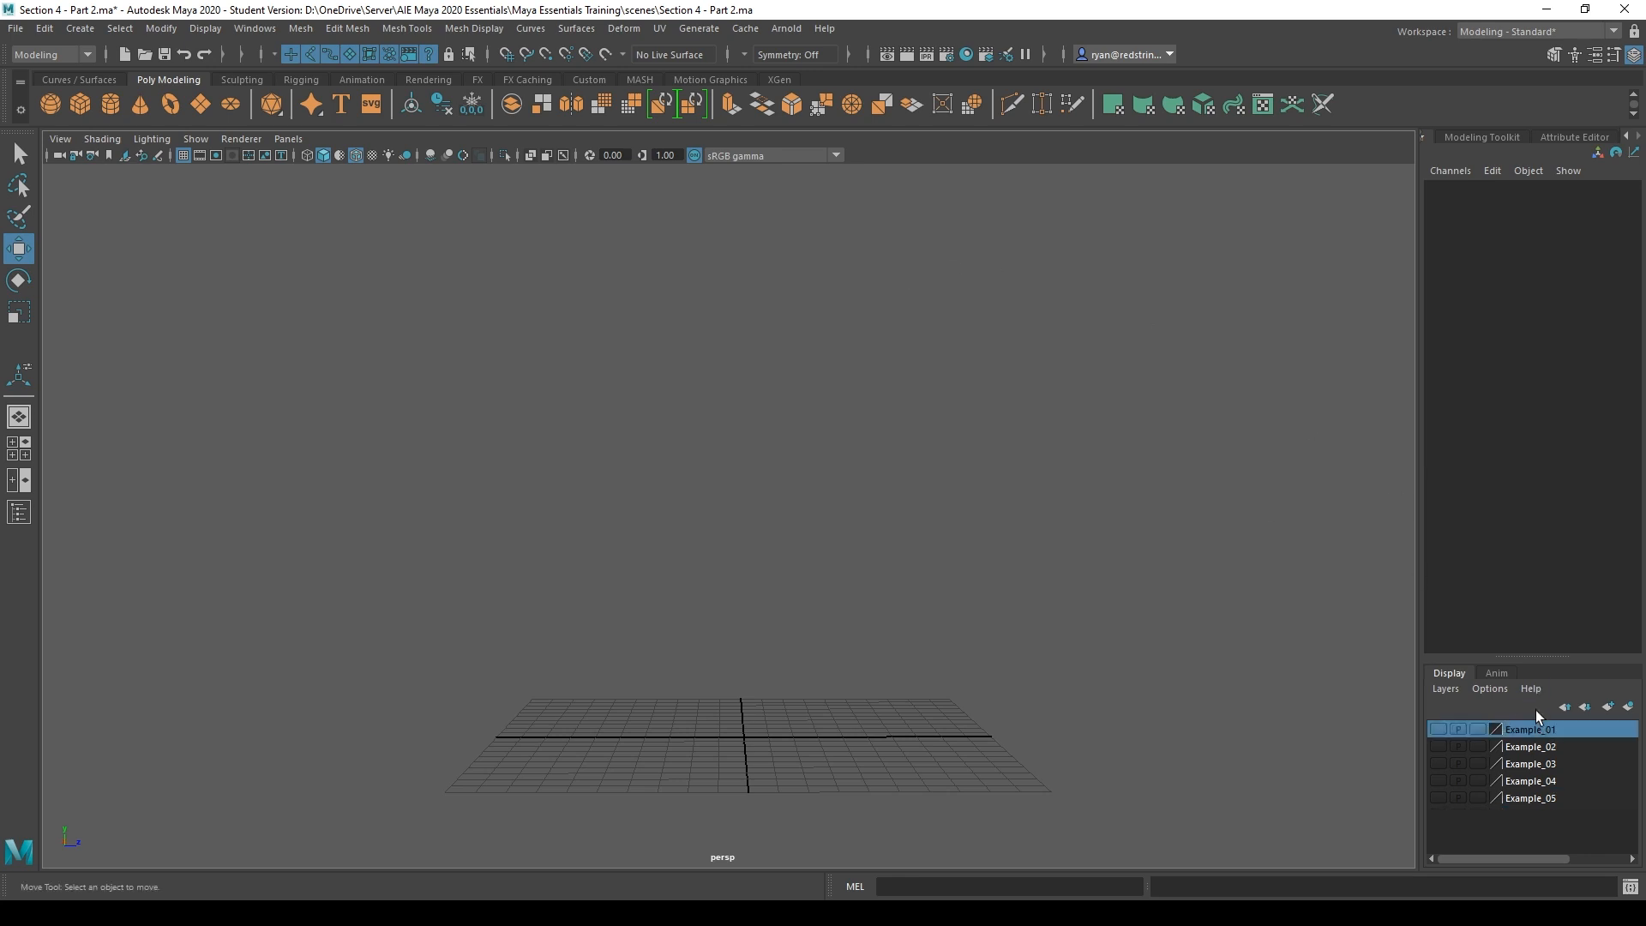
drag(1530, 656, 1531, 507)
click(1439, 582)
Examine both sides of the T-shaped mesh's upright face and where it meets the flat faces
alt+drag(1076, 569, 680, 696)
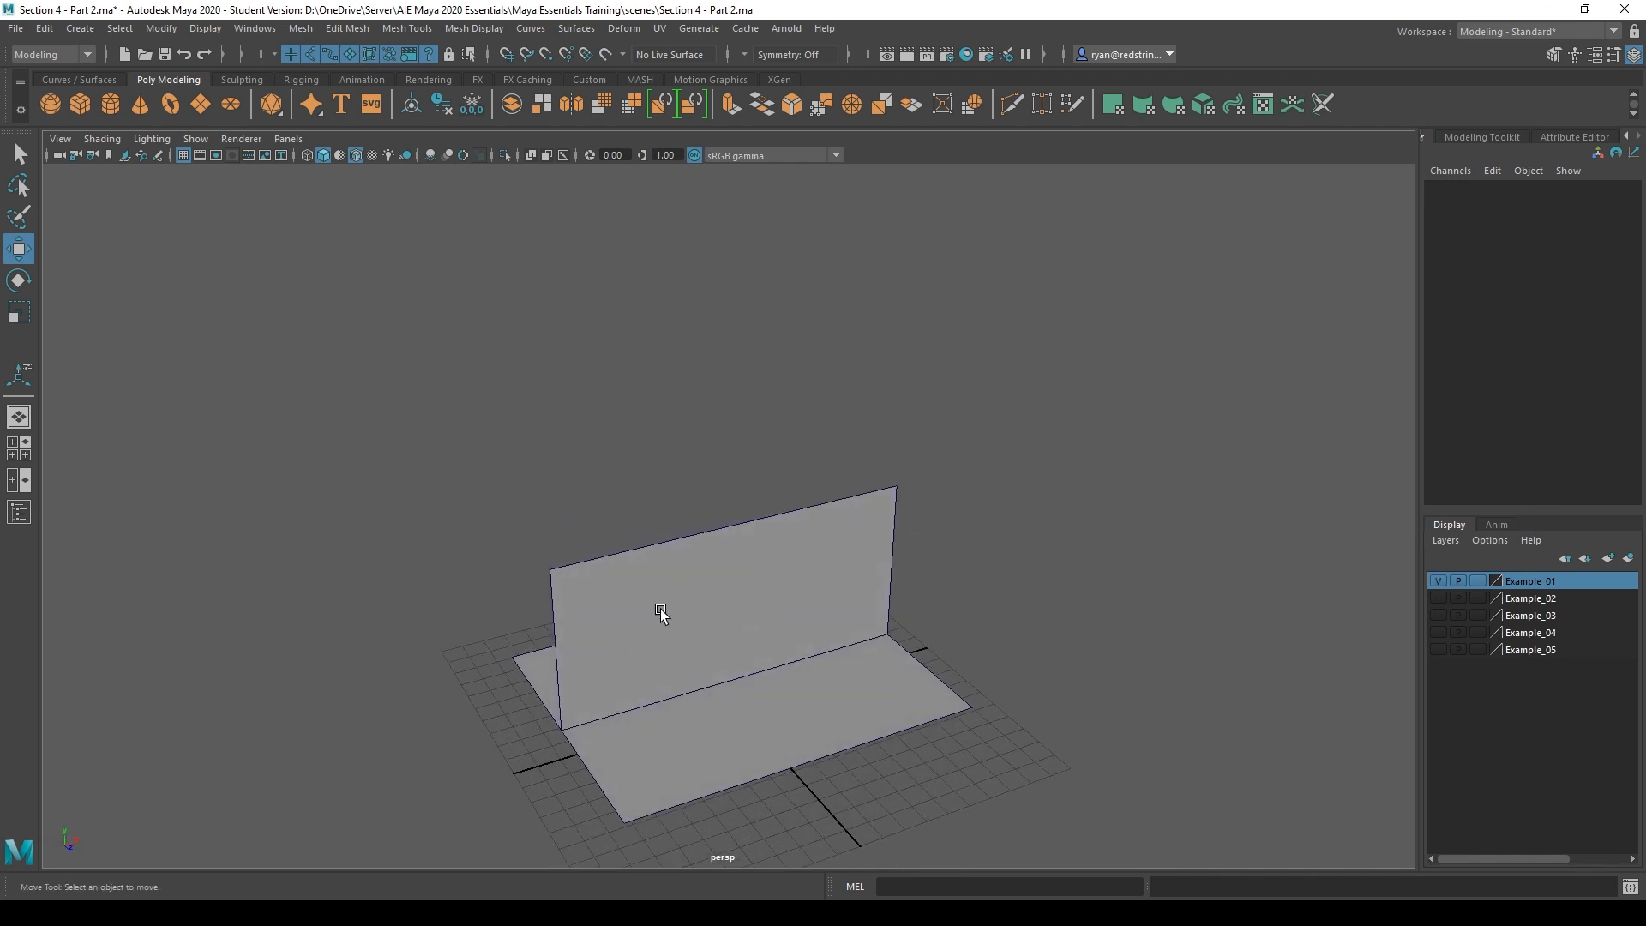
alt+drag(661, 612, 857, 692)
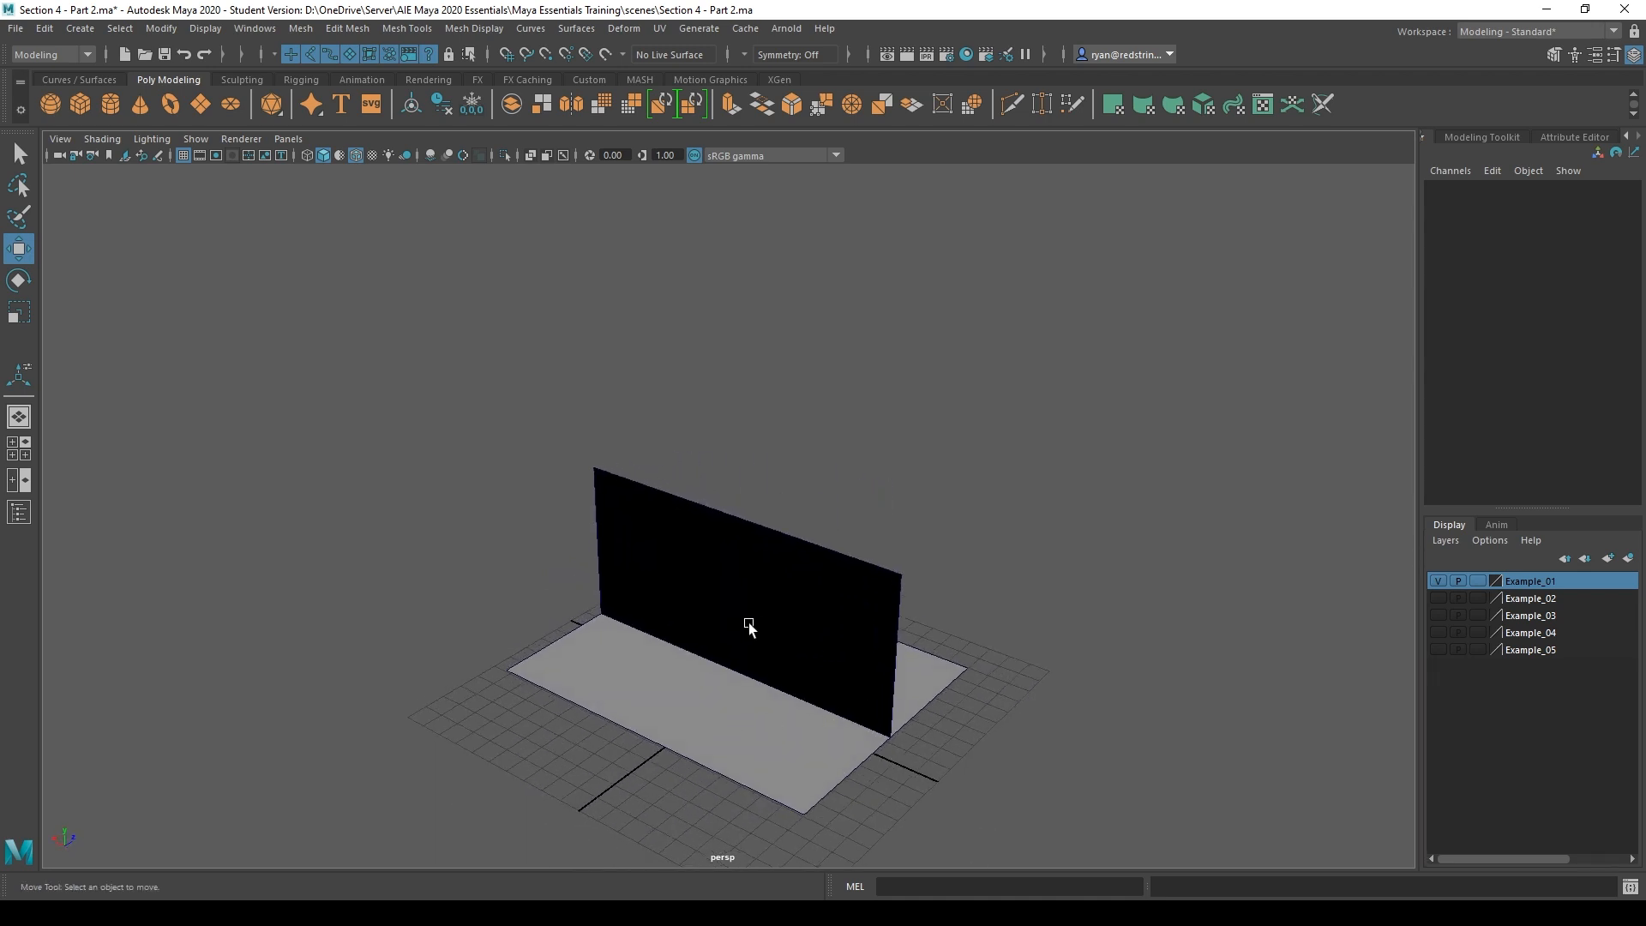
alt+drag(749, 629, 693, 643)
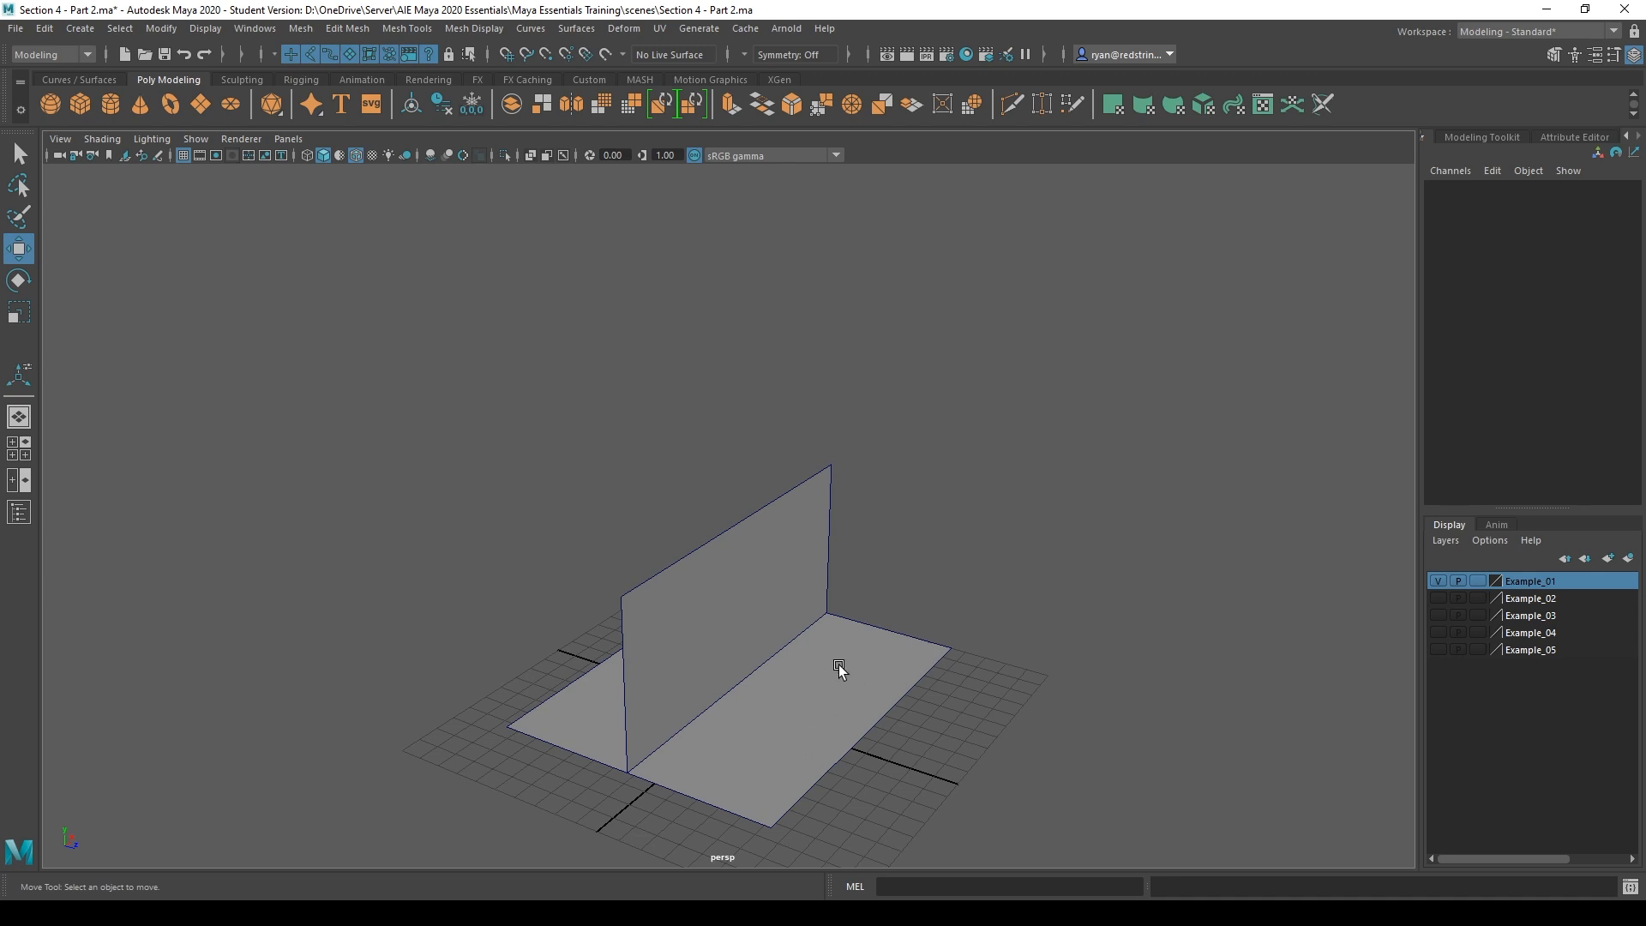
alt+drag(768, 616, 769, 613)
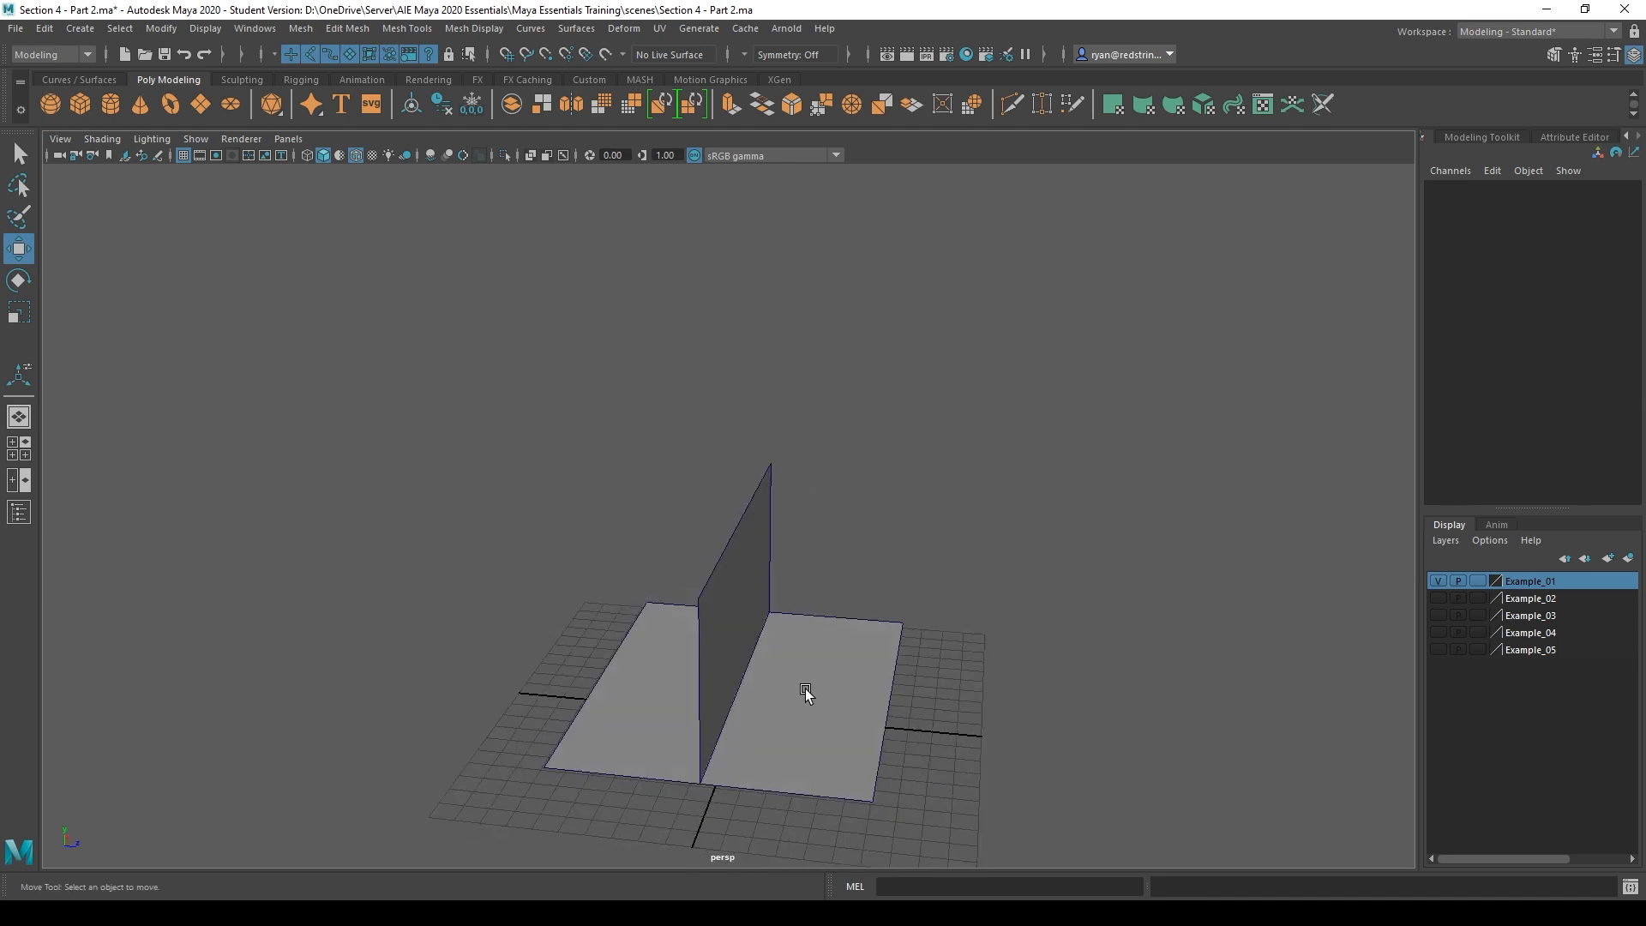
alt+drag(805, 687, 650, 691)
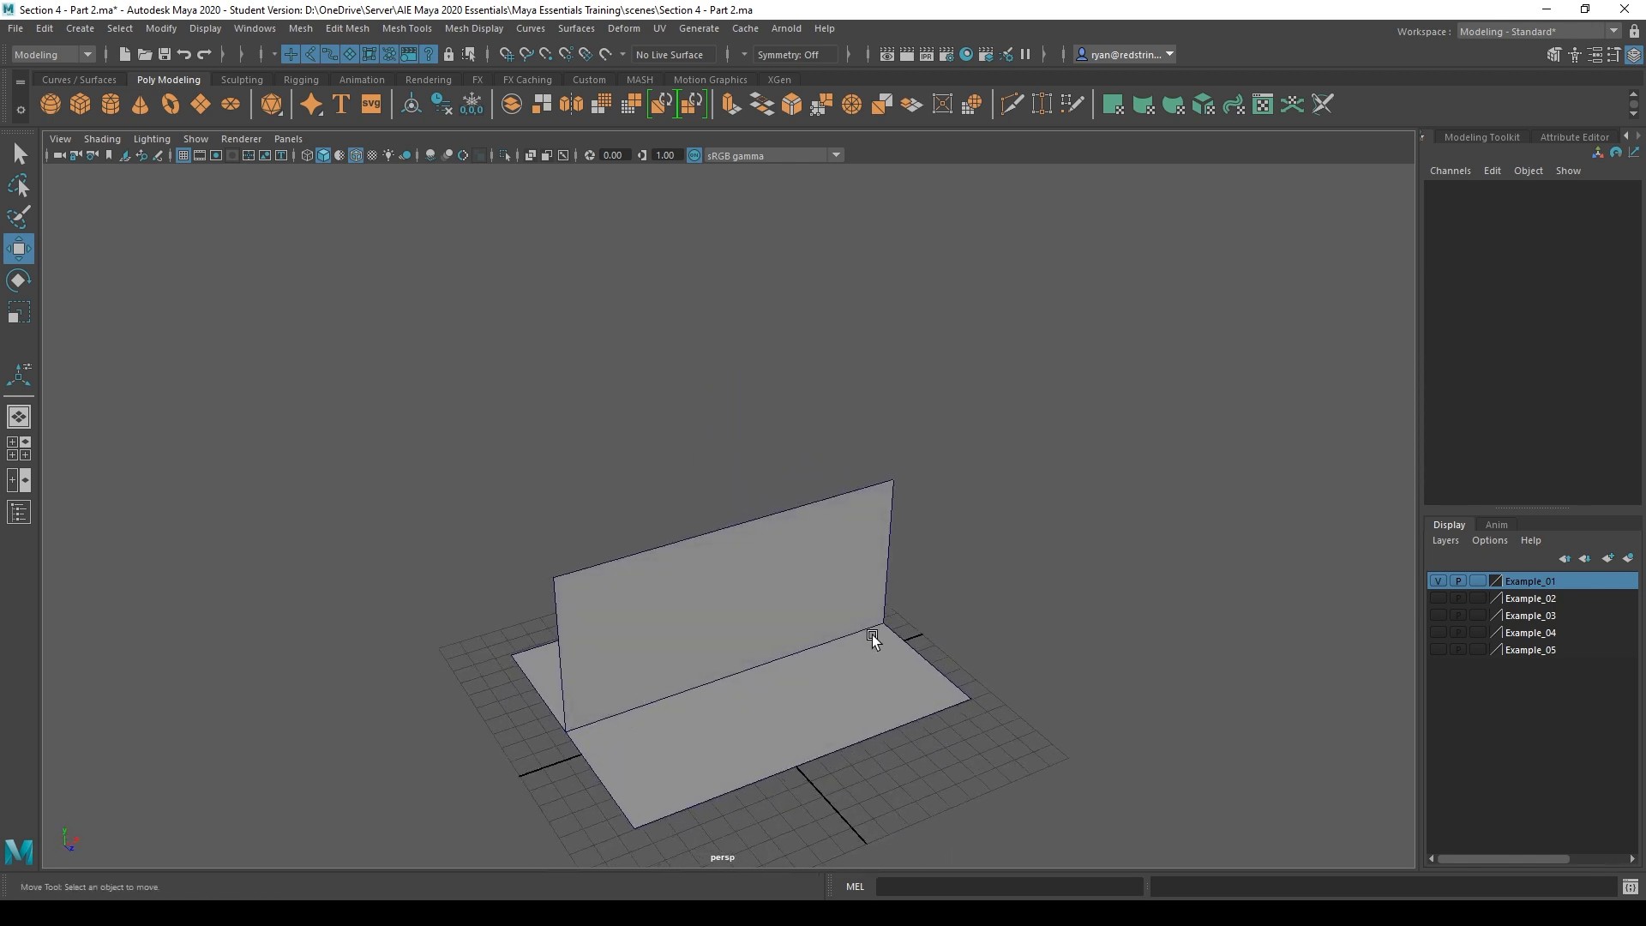
alt+drag(872, 635, 720, 609)
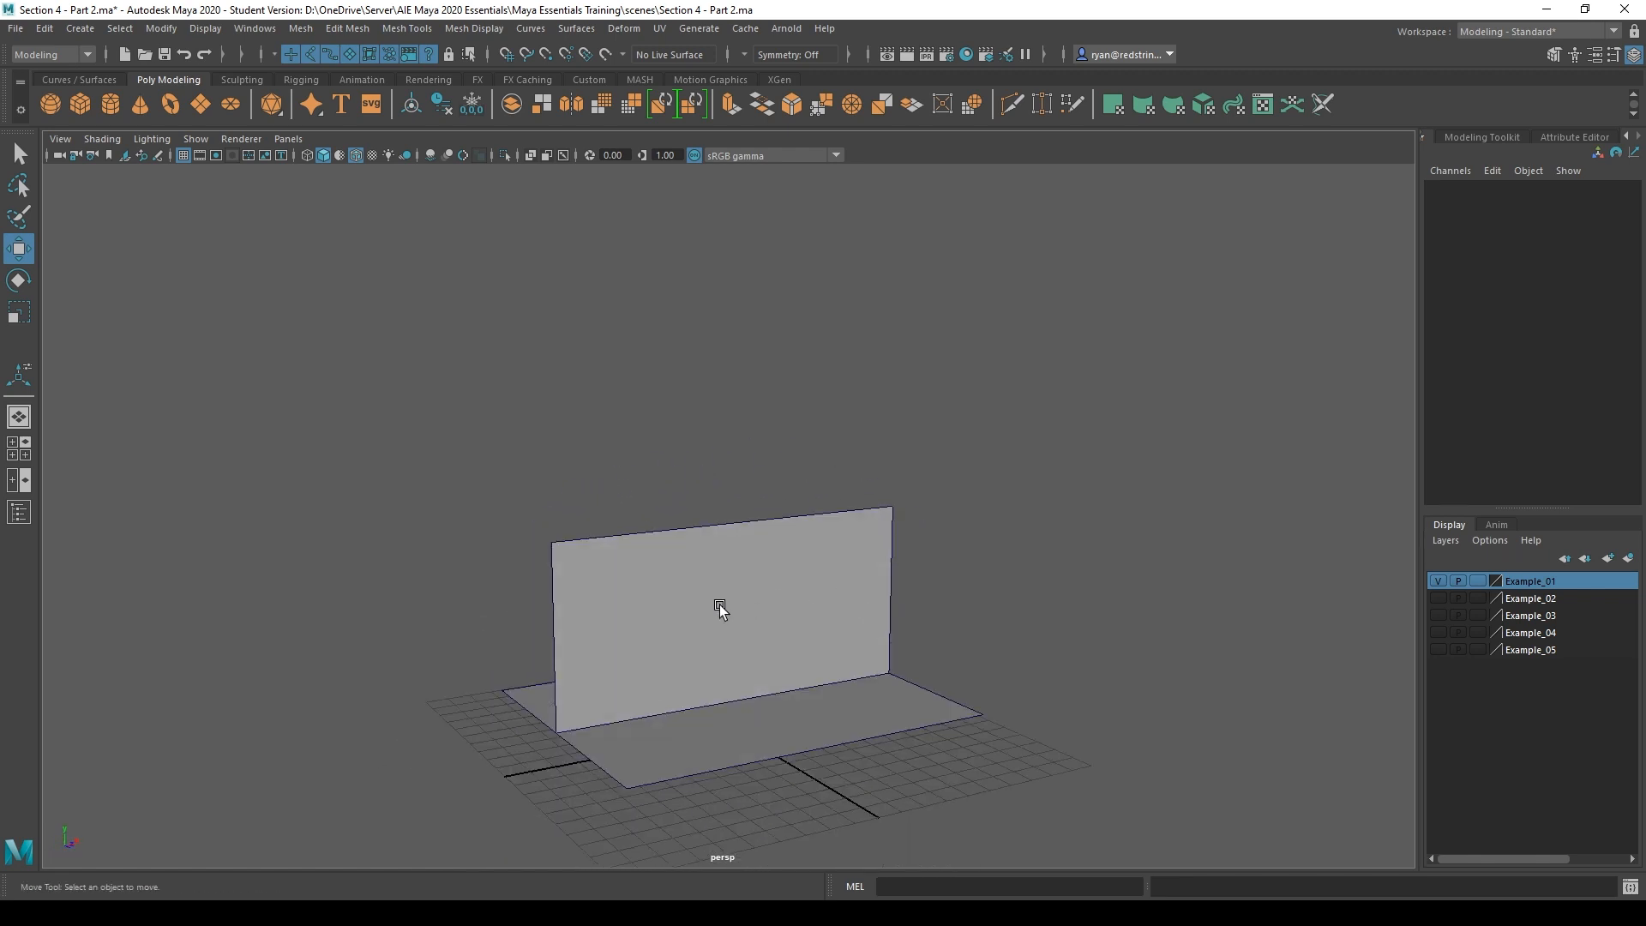
Smooth the T-shaped mesh with one division and inspect the shading on both sides of its upright wall
click(720, 609)
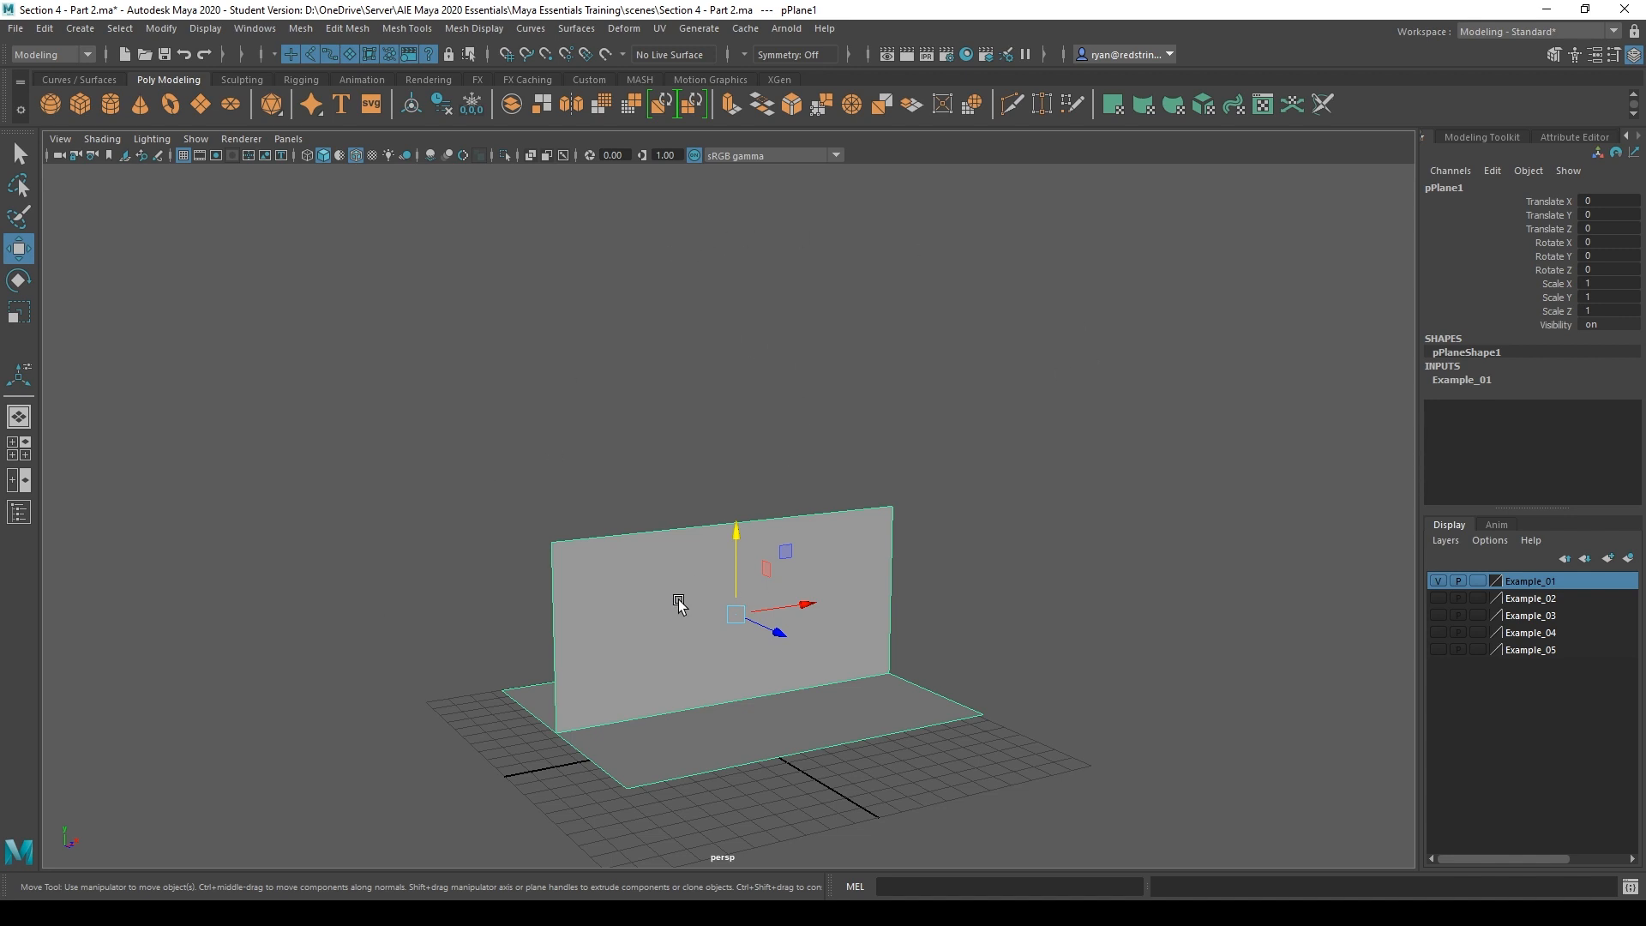
alt+drag(643, 543, 755, 600)
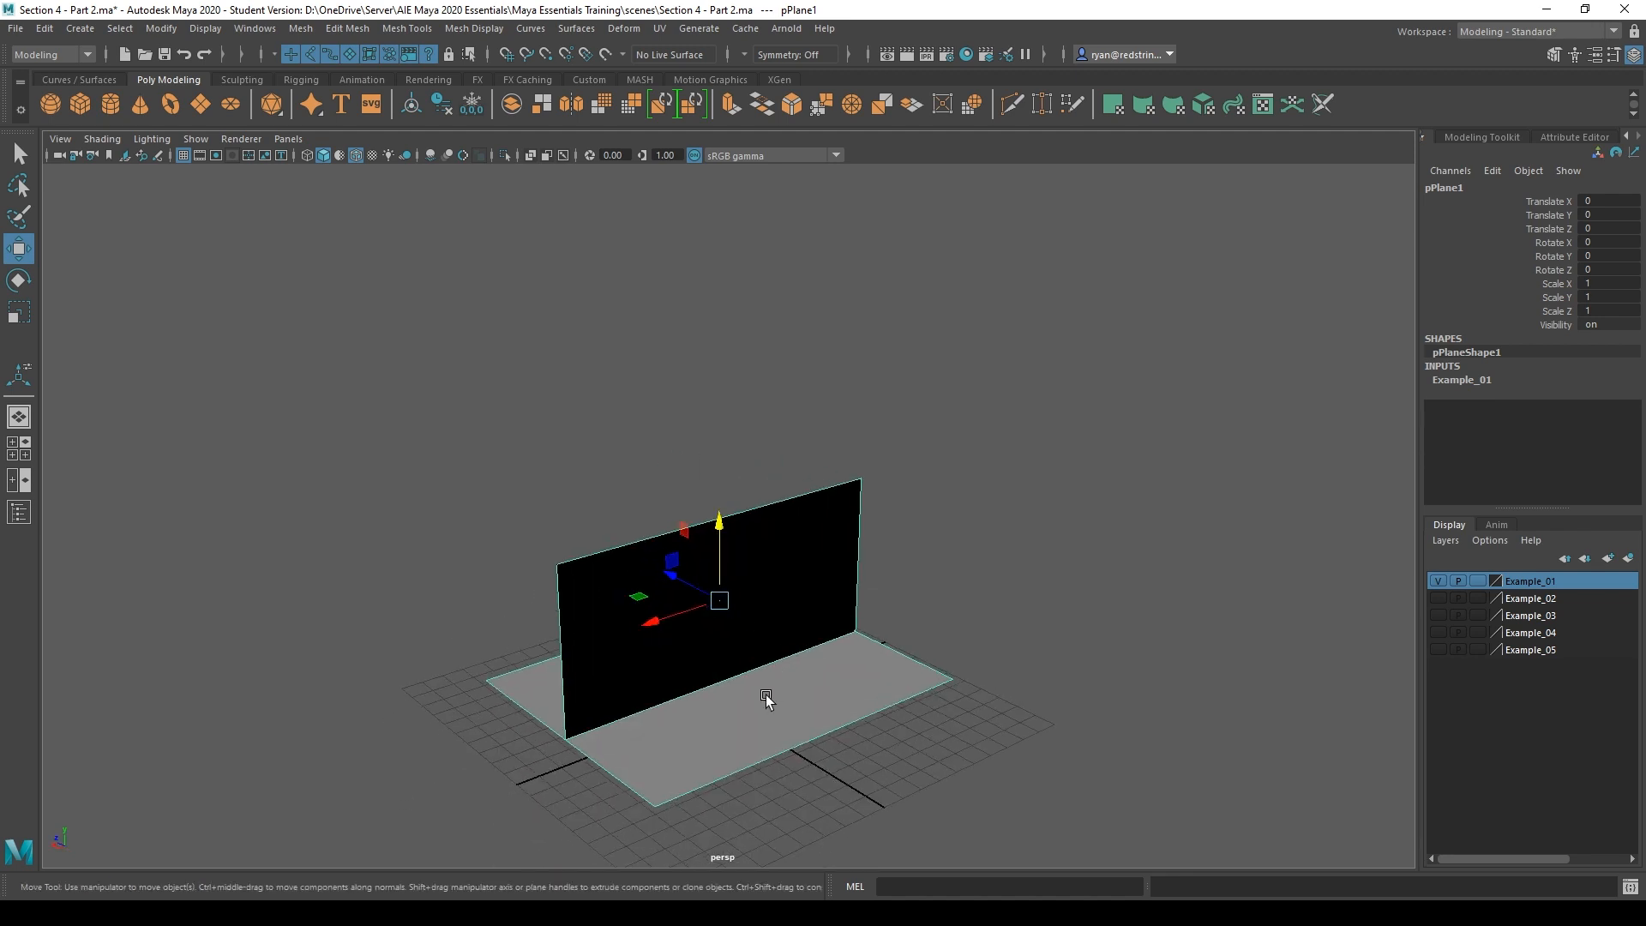
alt+drag(404, 349, 754, 363)
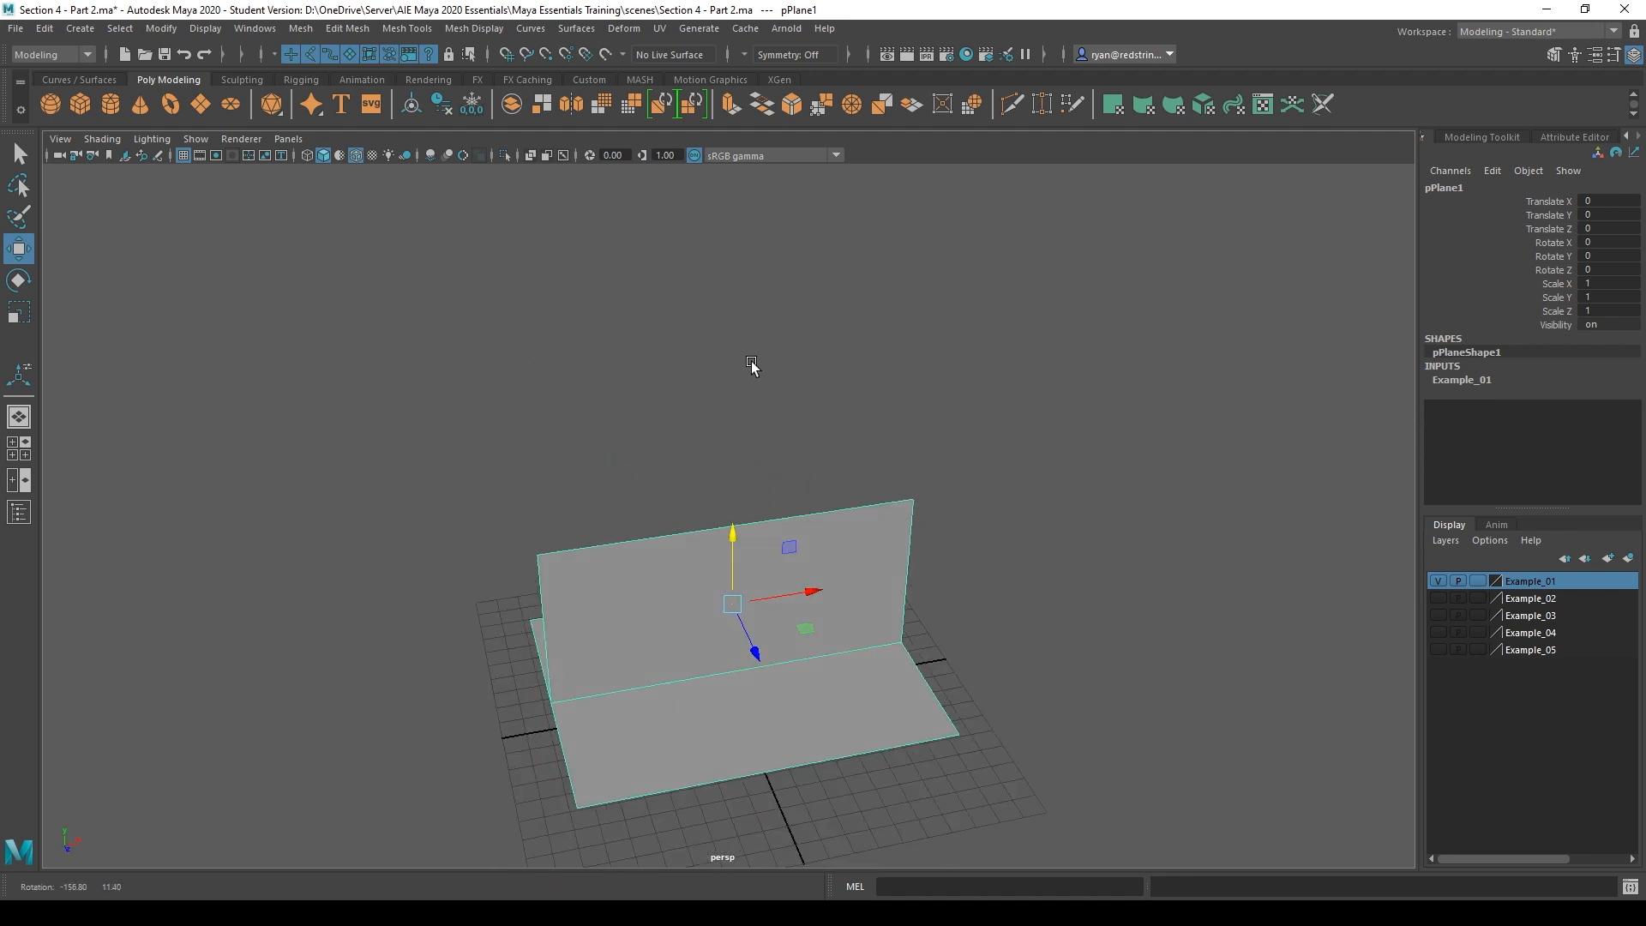
click(602, 105)
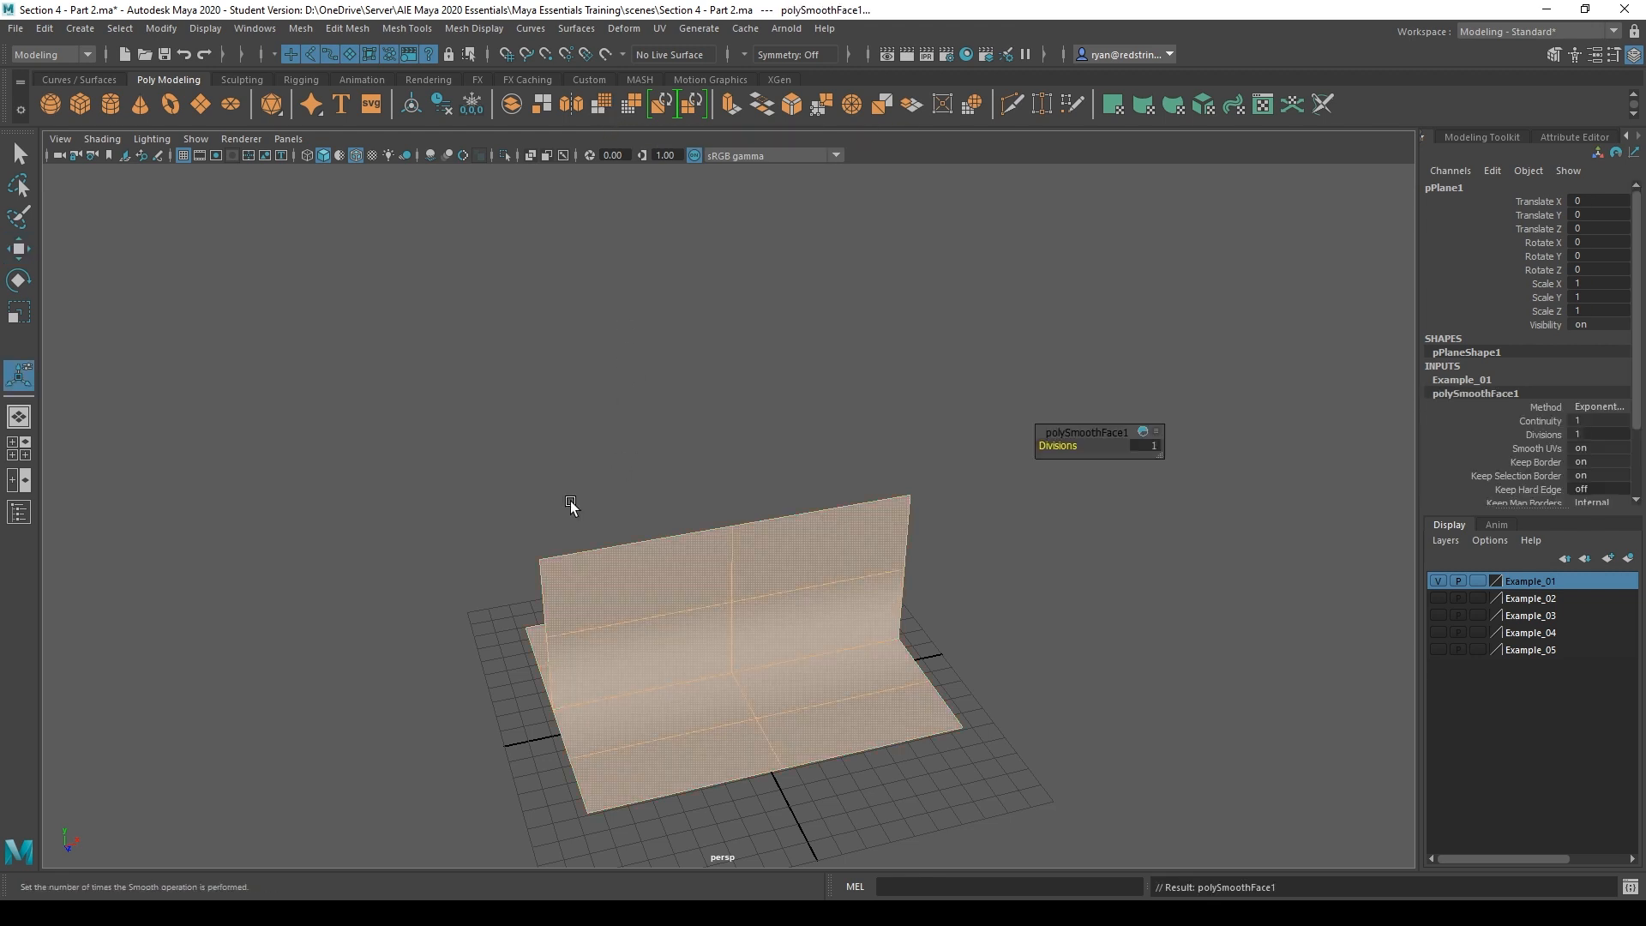
alt+drag(525, 514, 880, 624)
click(816, 446)
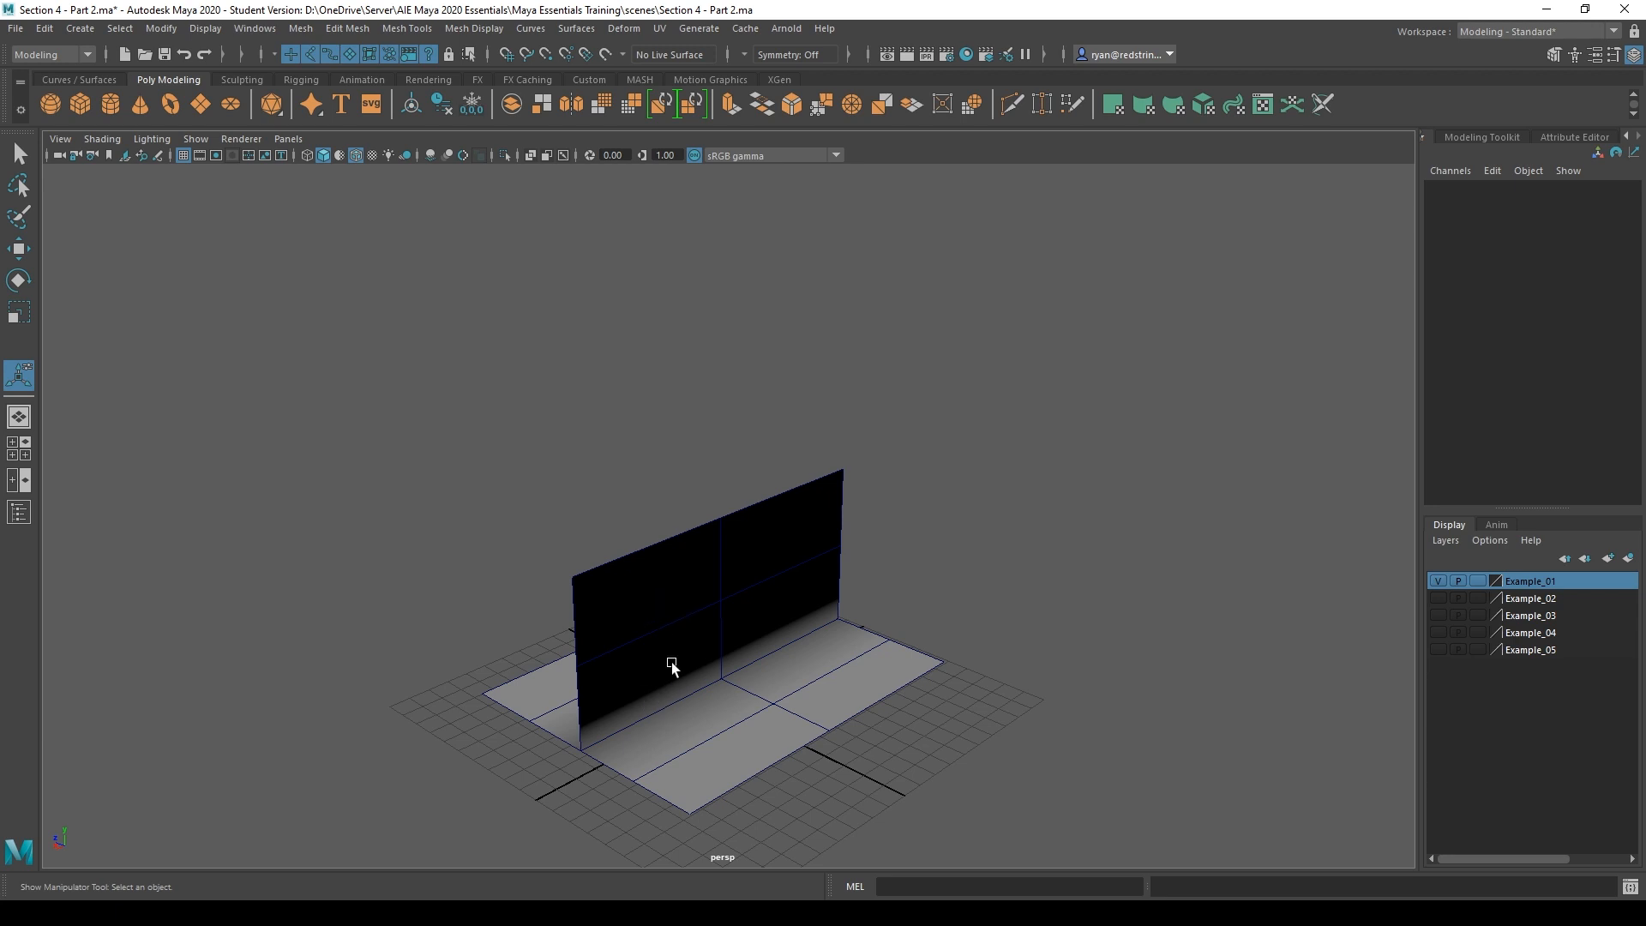
alt+drag(595, 692, 734, 686)
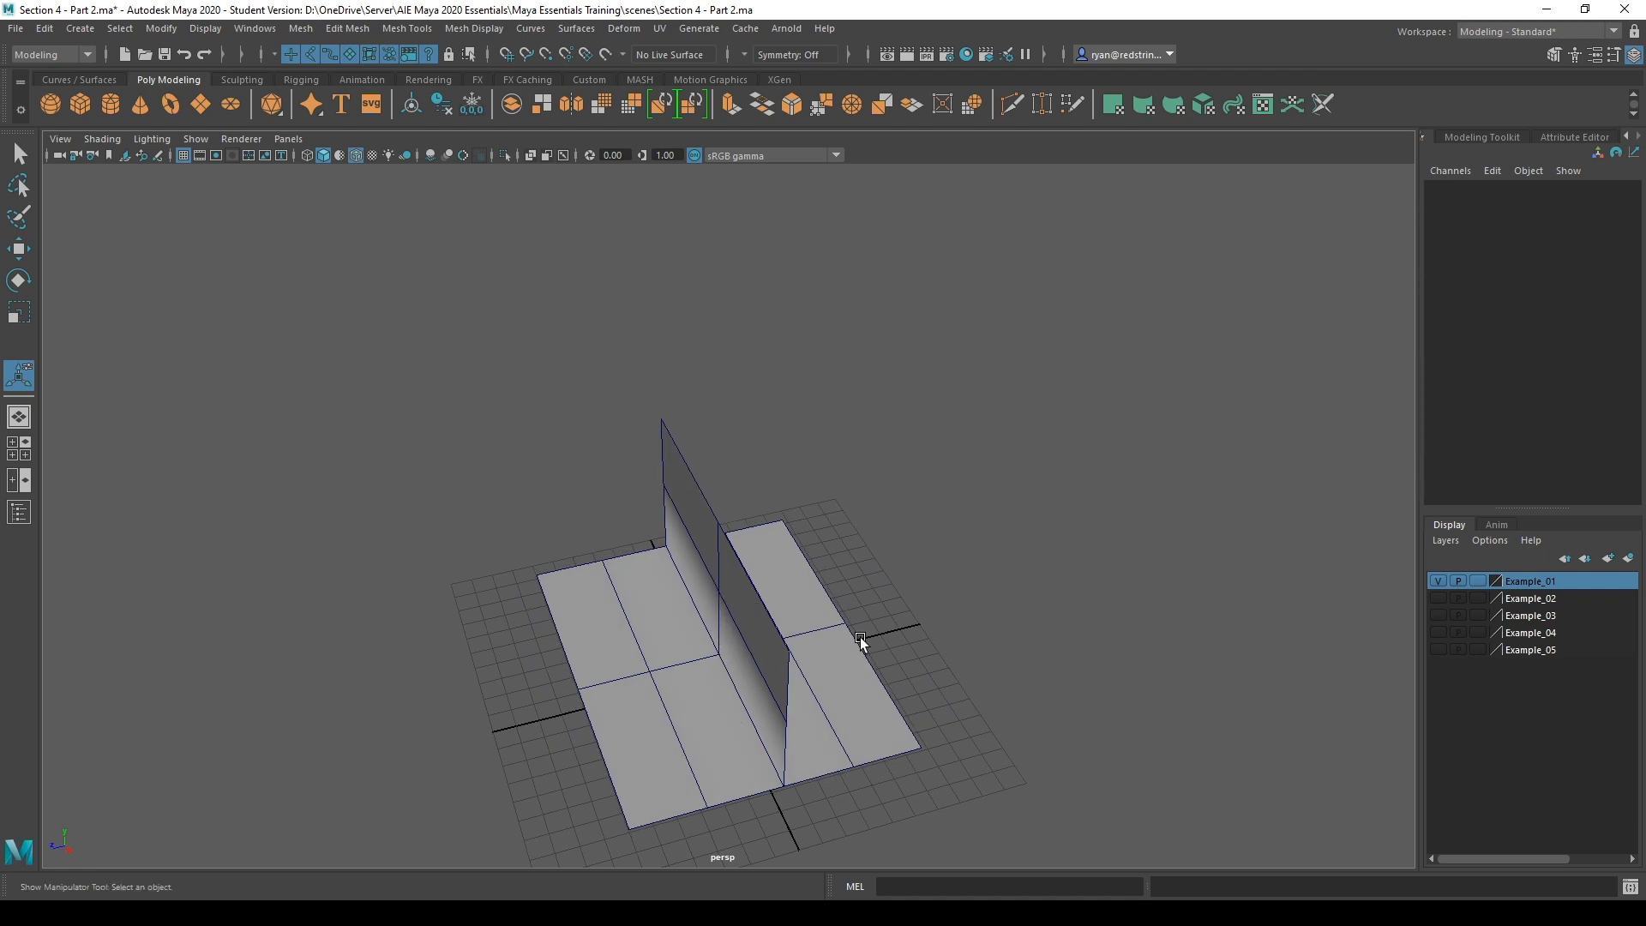
alt+drag(860, 636, 859, 597)
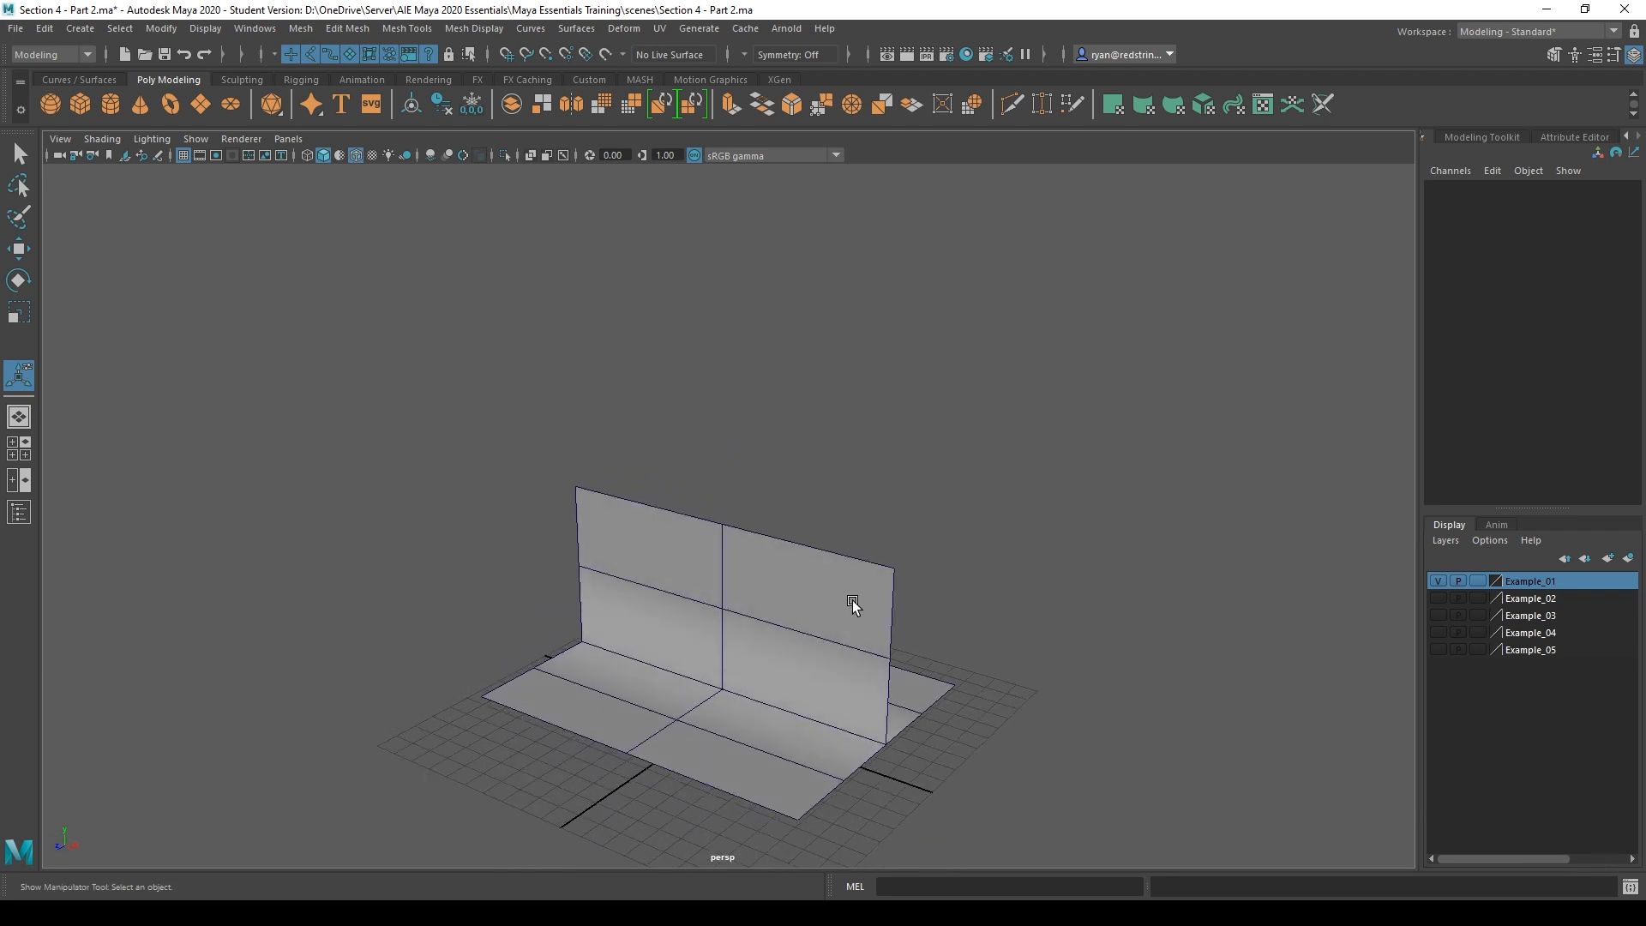
Undo the Smooth operation on the T-shaped mesh and view both sides of the upright face
key(ctrl+z)
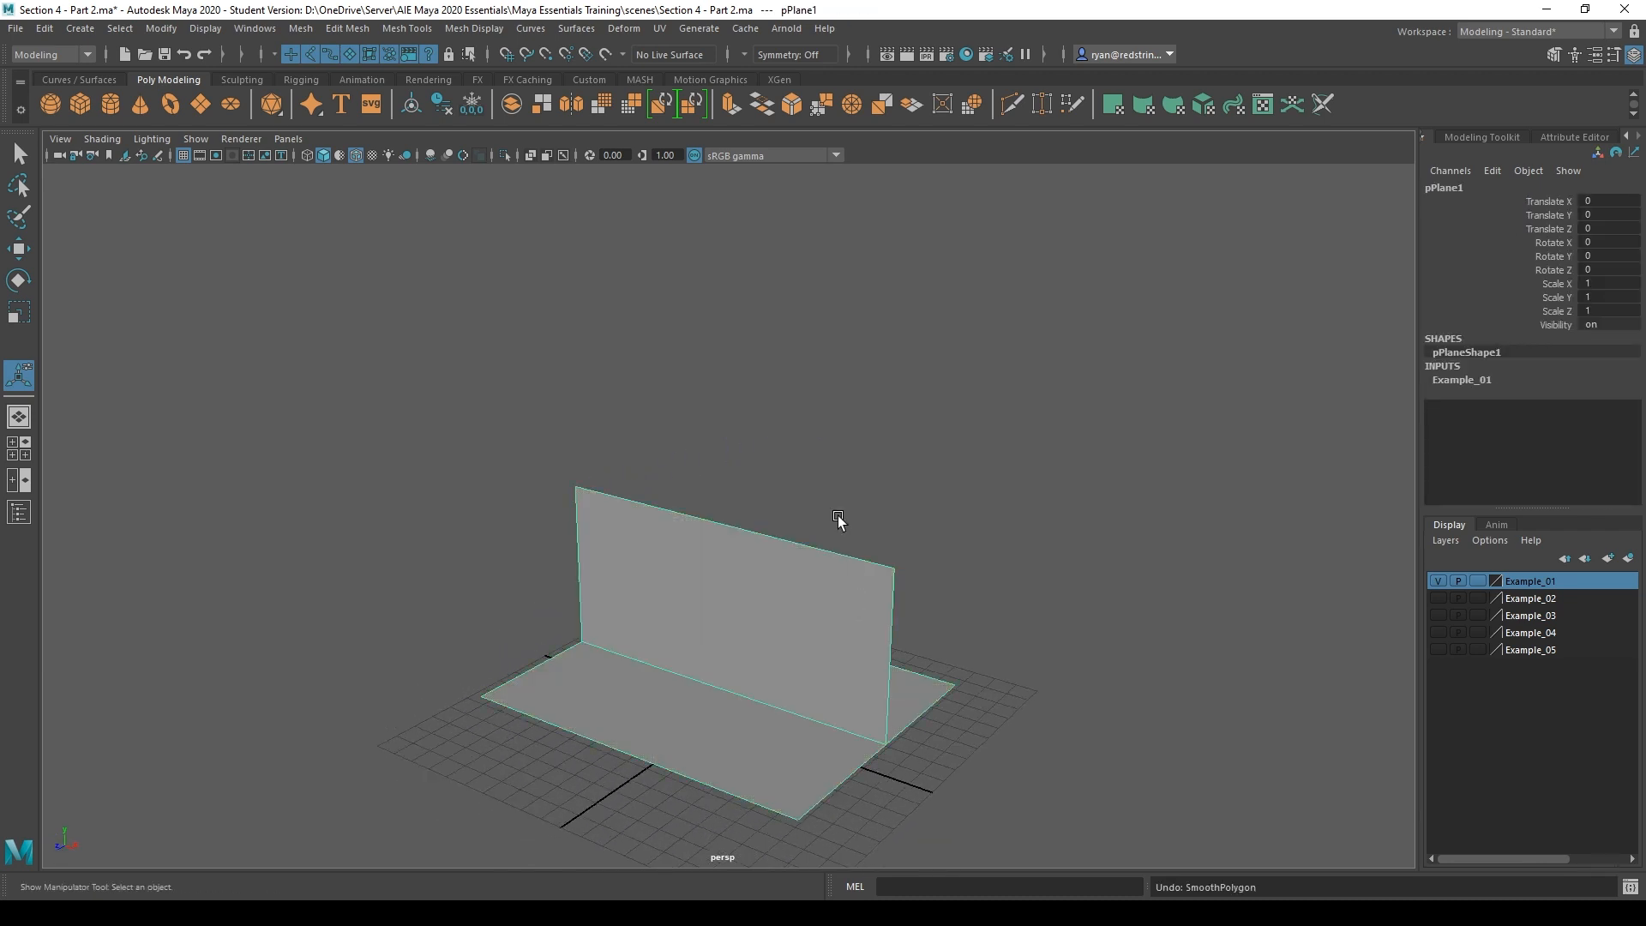
alt+drag(941, 588, 352, 614)
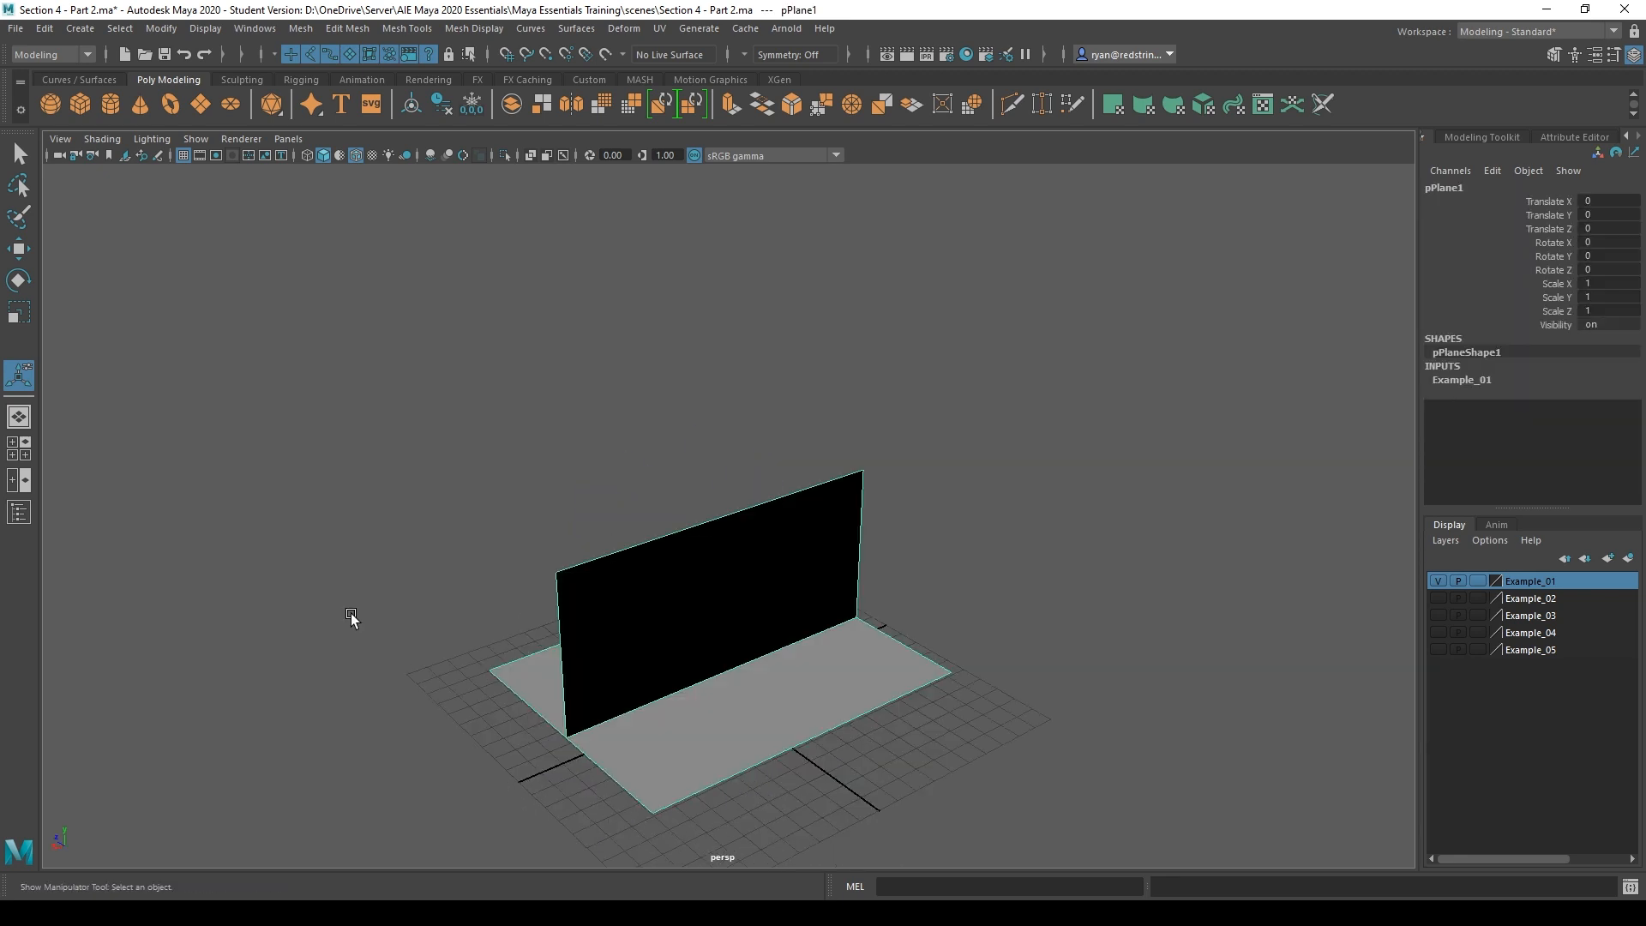
alt+drag(320, 632, 563, 663)
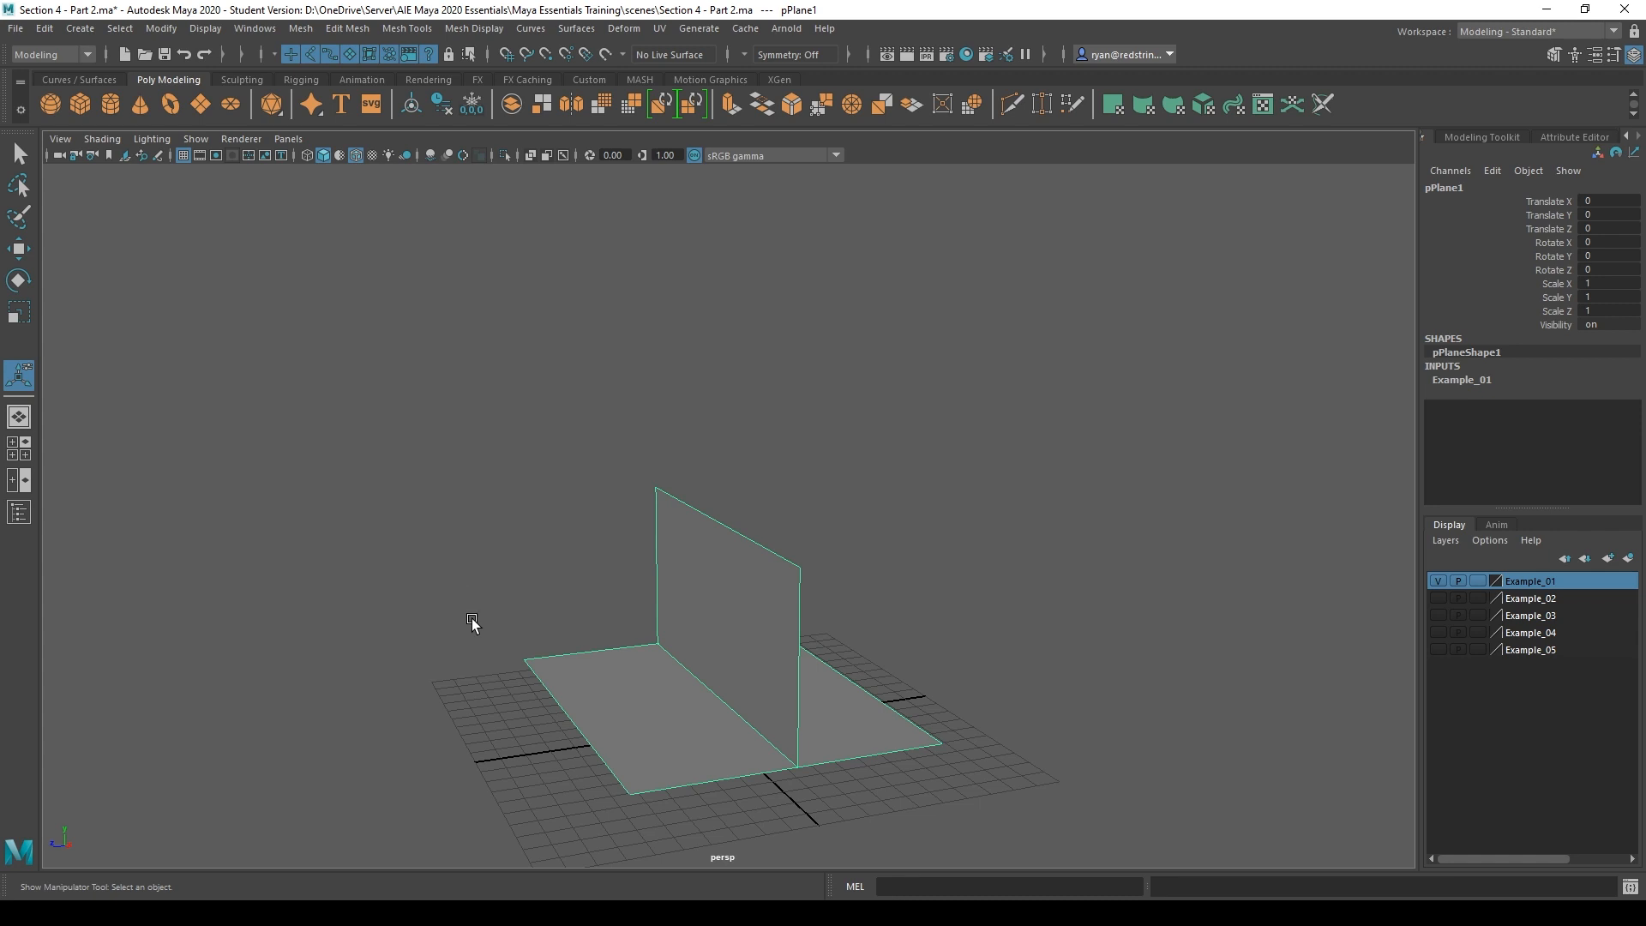
Turn on smooth mesh preview for the T-shaped mesh and inspect the shading along the shared edge from both sides
click(544, 590)
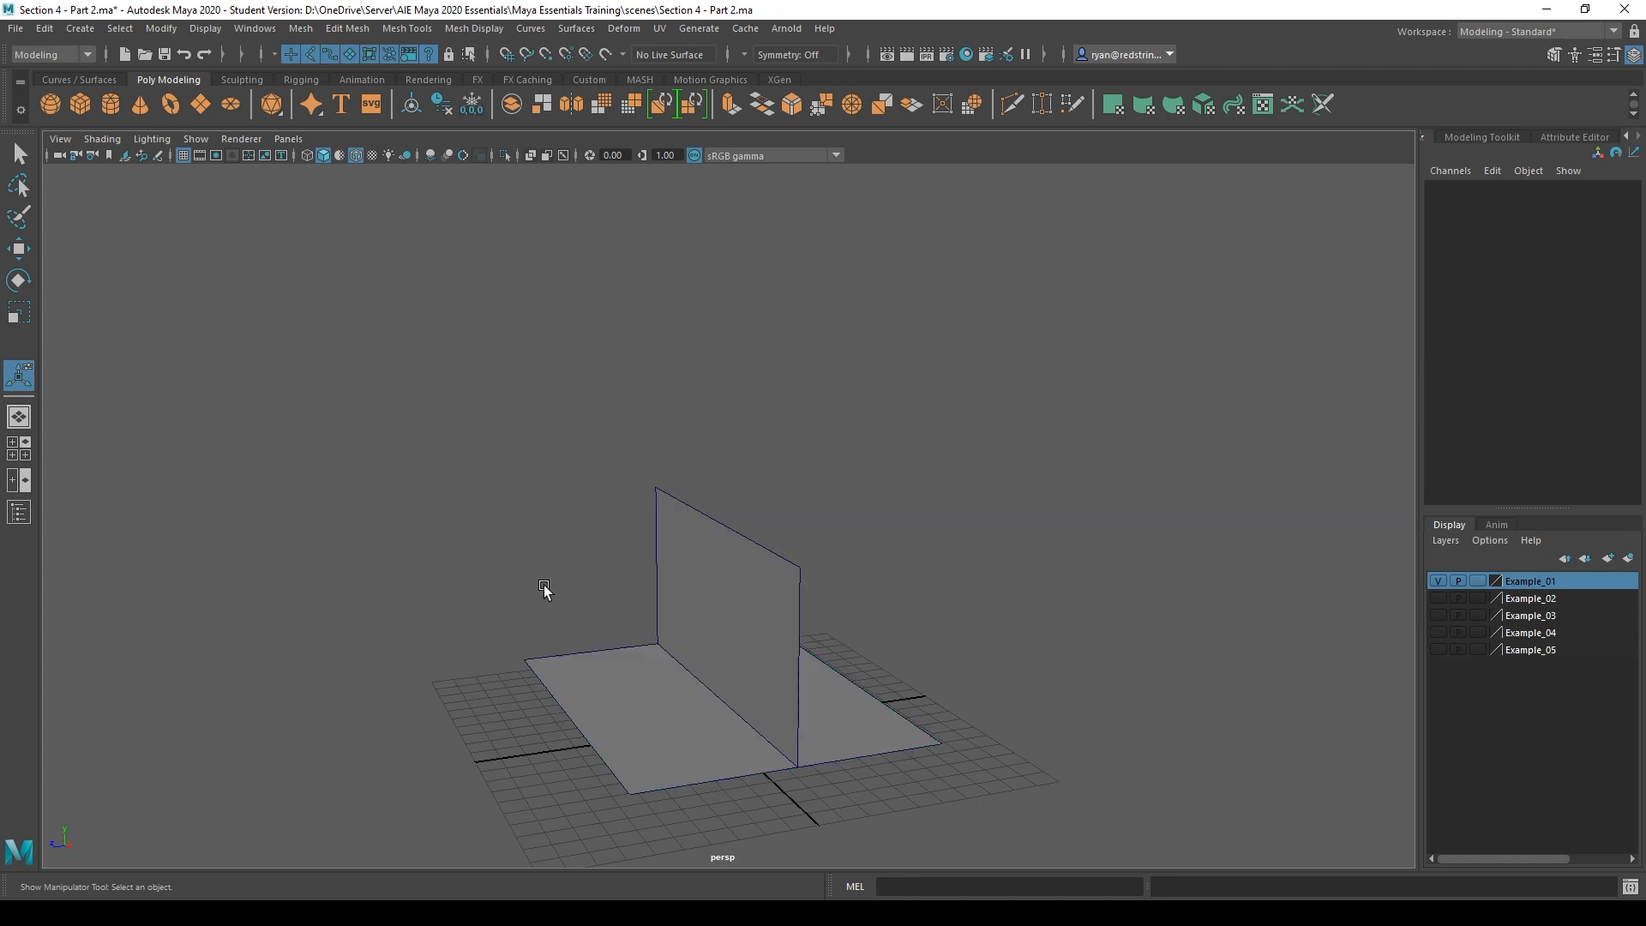
click(751, 616)
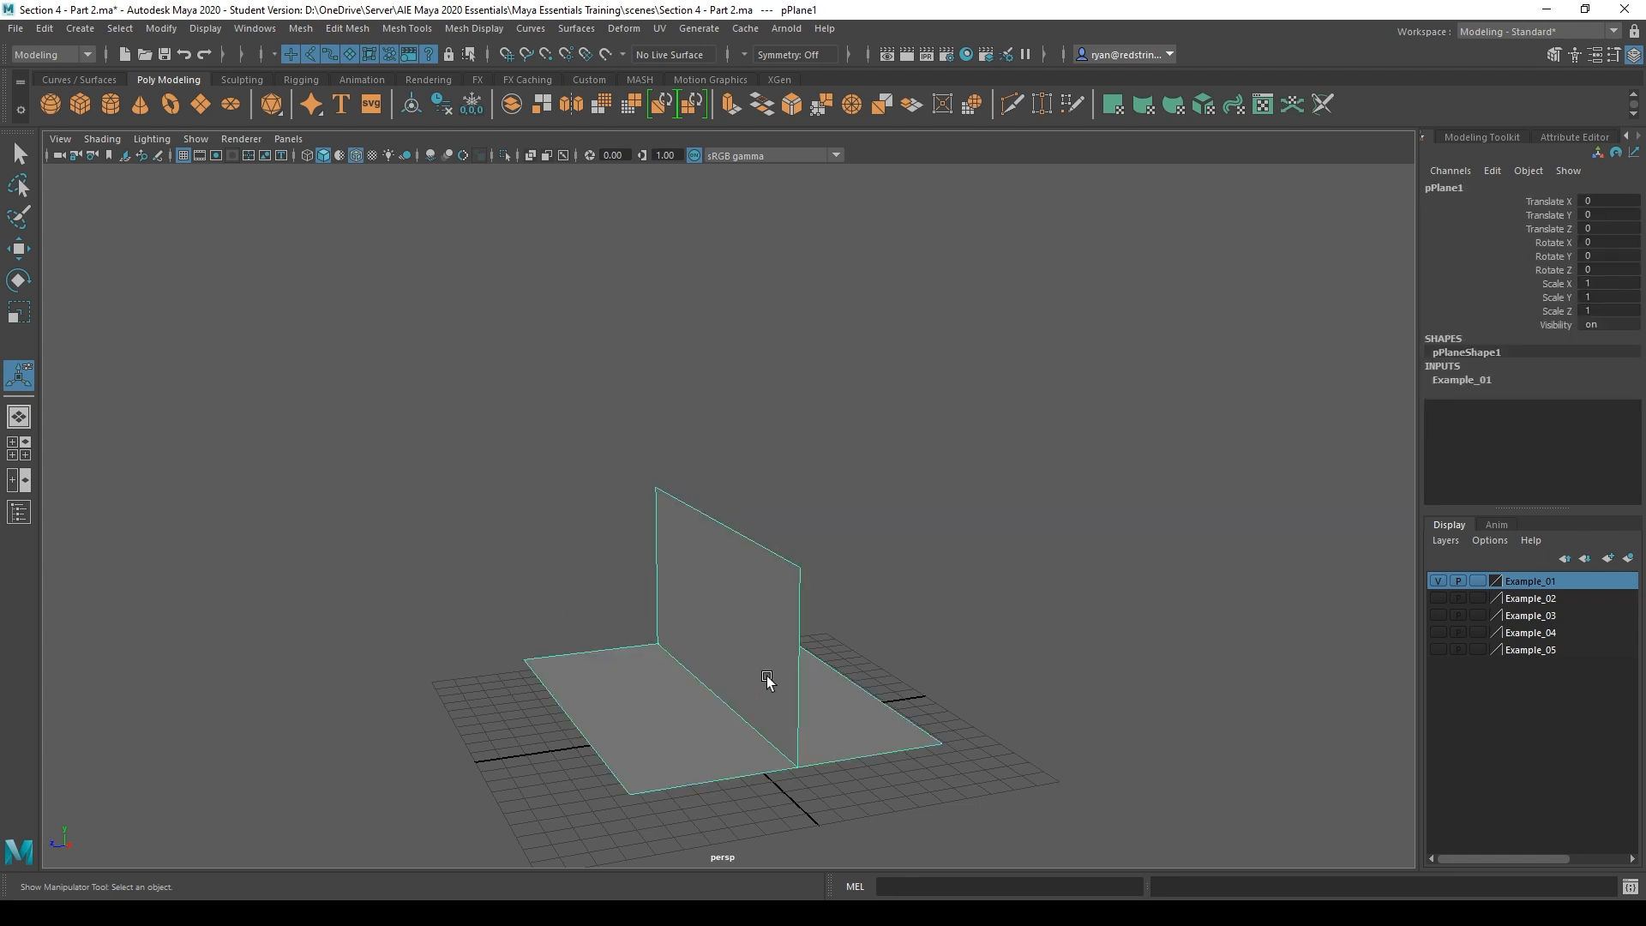
key(3)
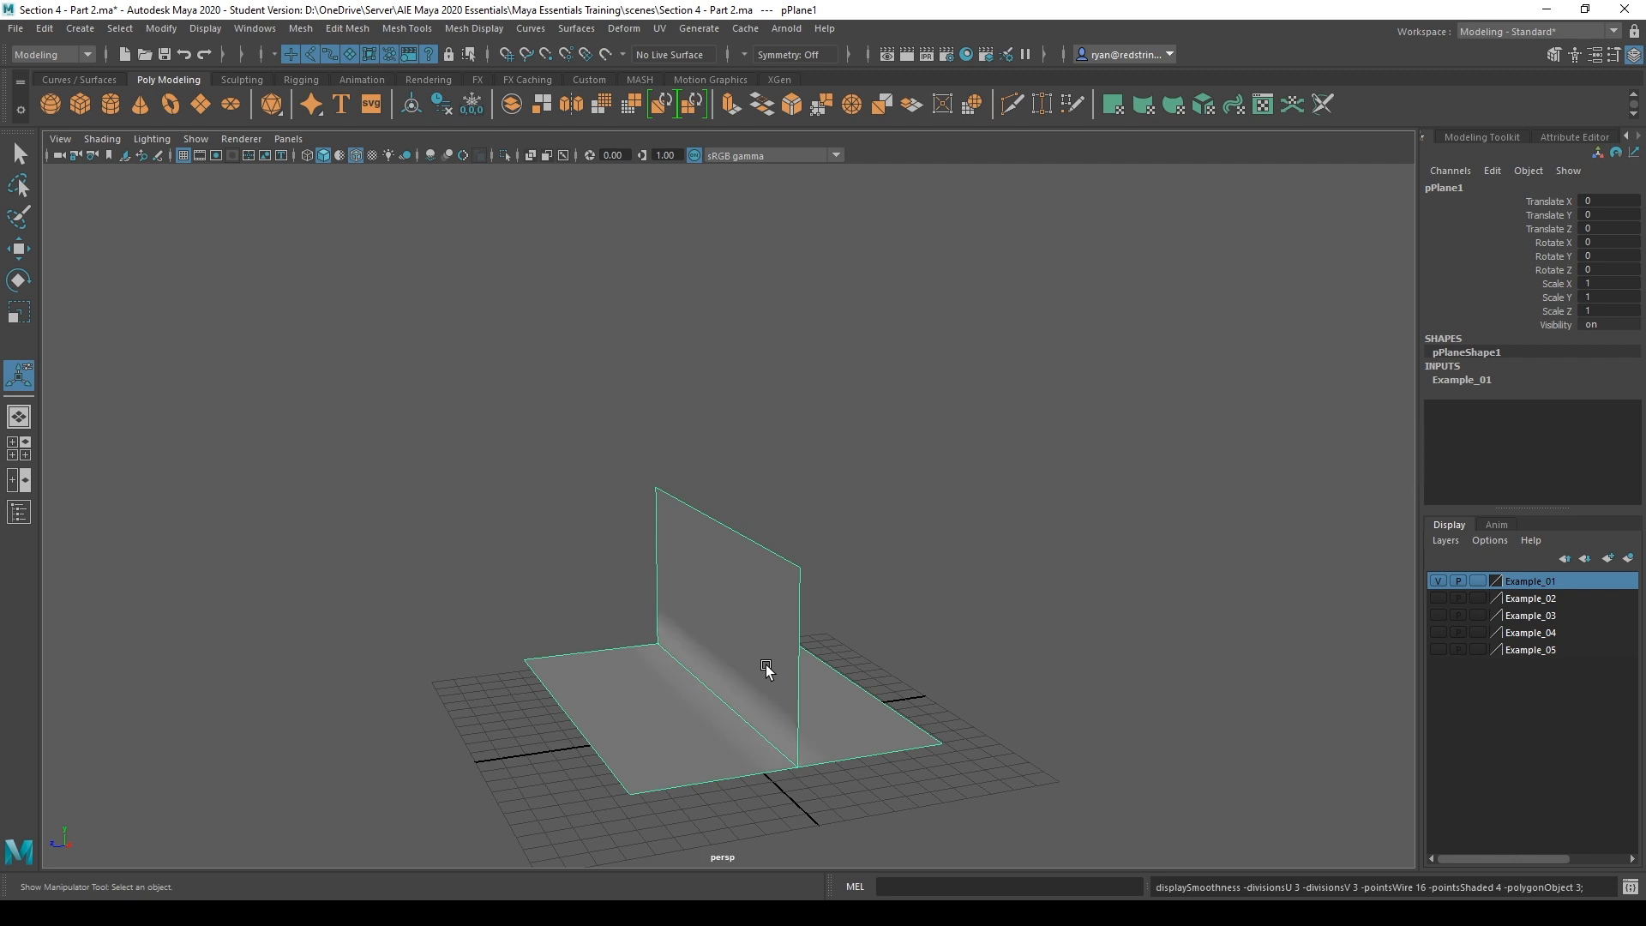
alt+drag(765, 666, 694, 721)
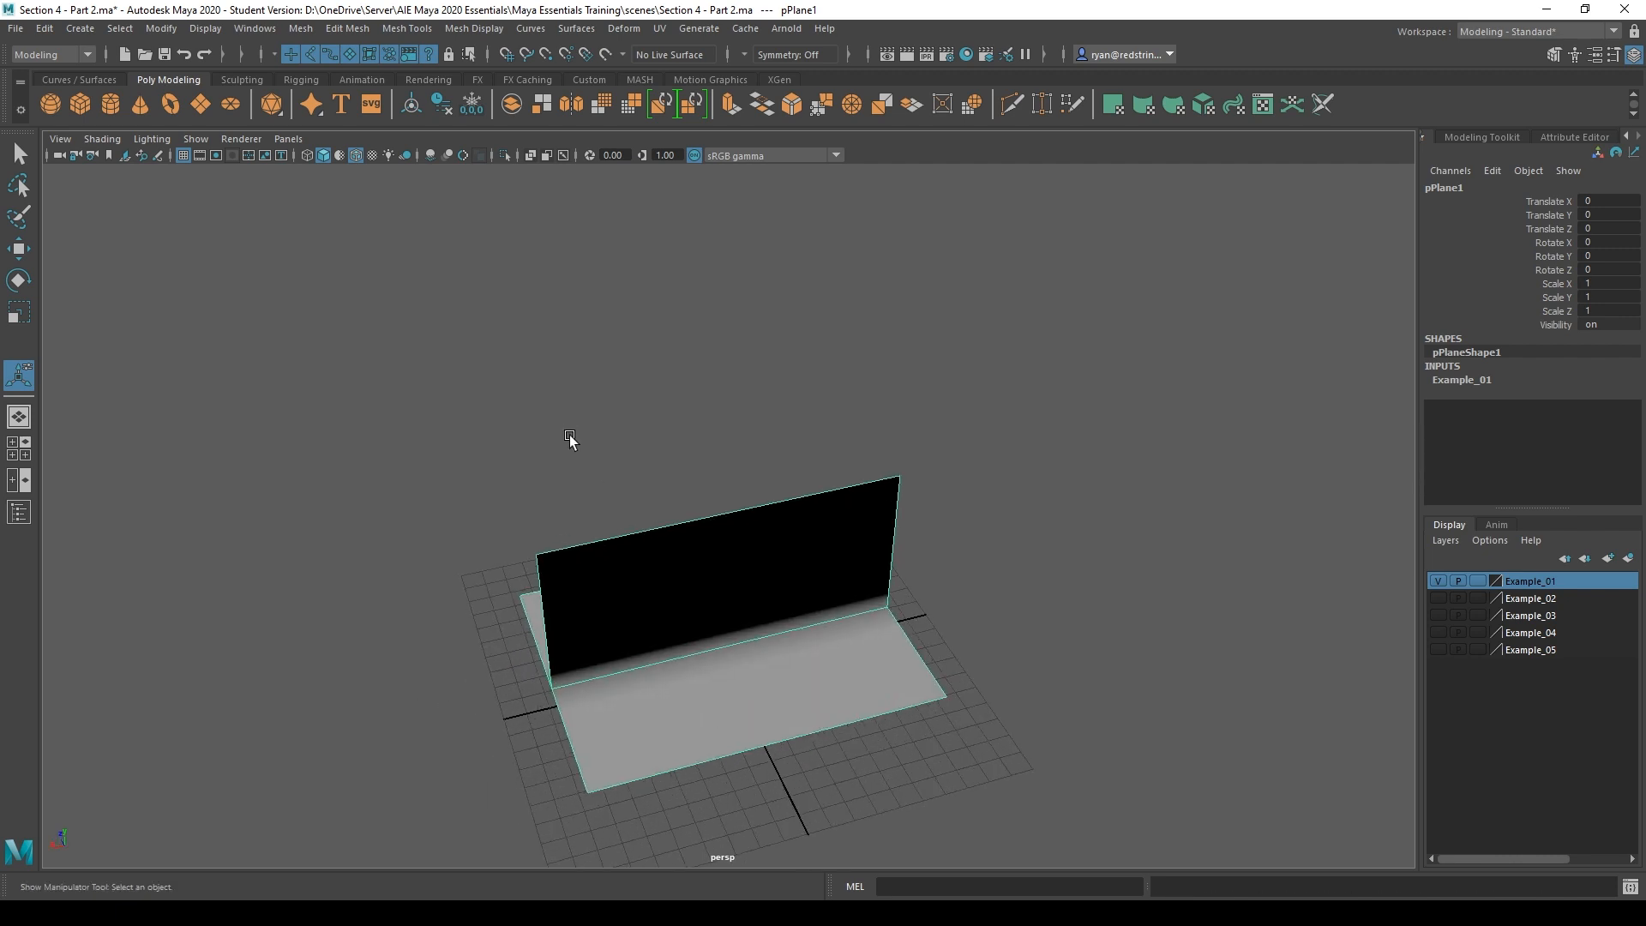
click(569, 434)
alt+drag(823, 654, 880, 633)
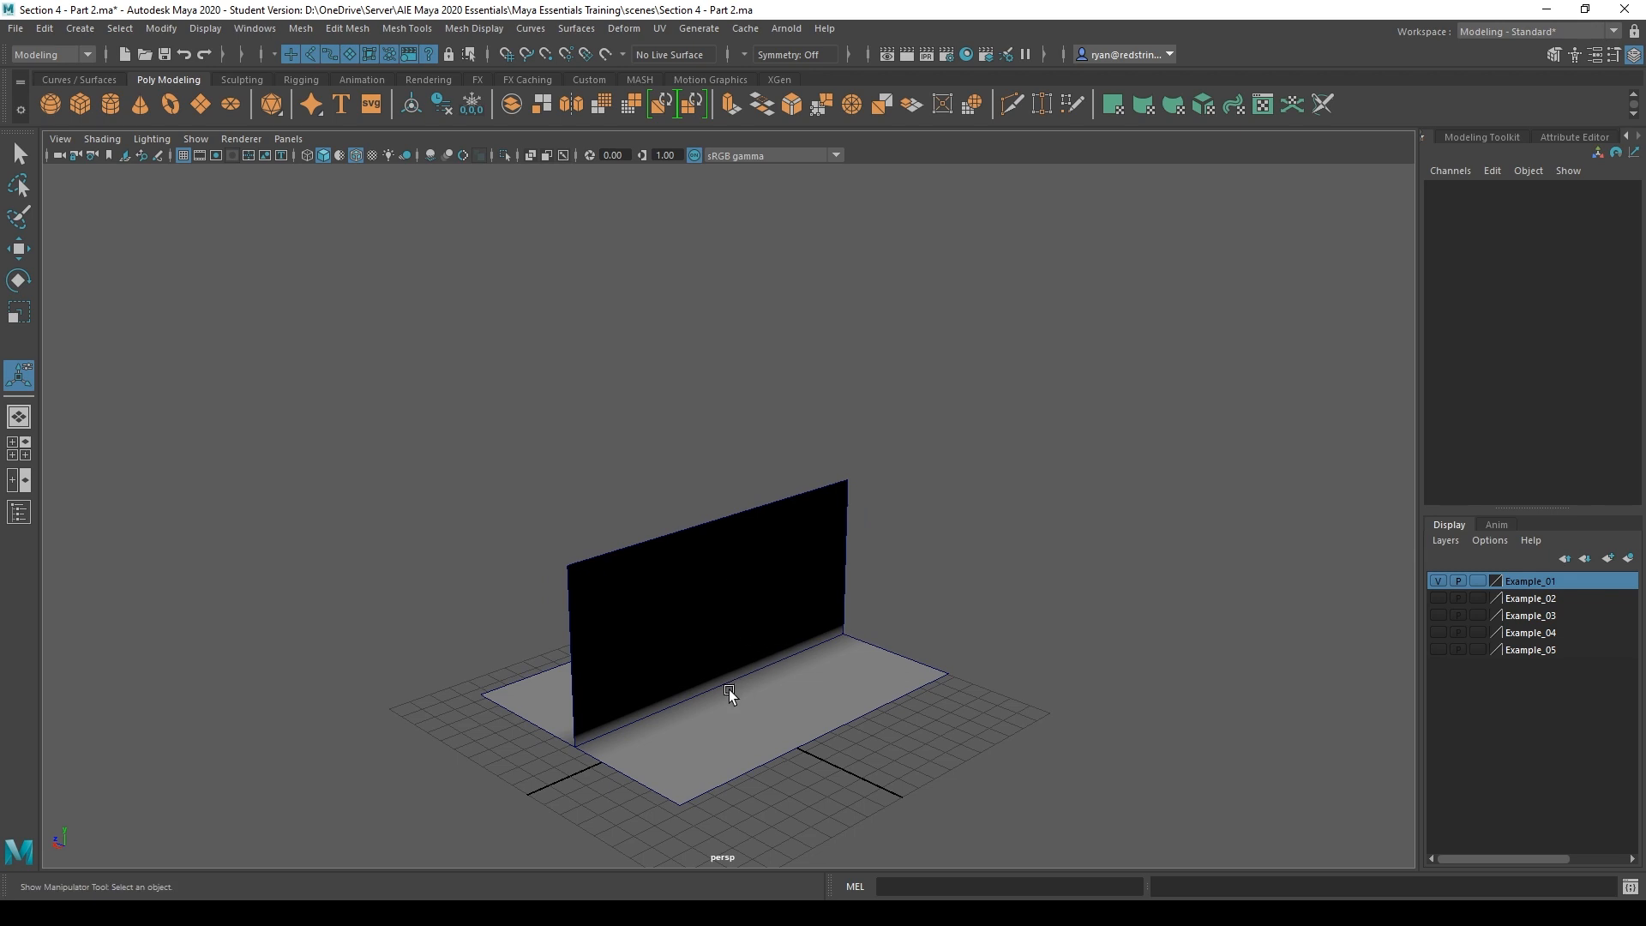
click(706, 585)
alt+drag(513, 579, 748, 581)
alt+drag(562, 632, 650, 563)
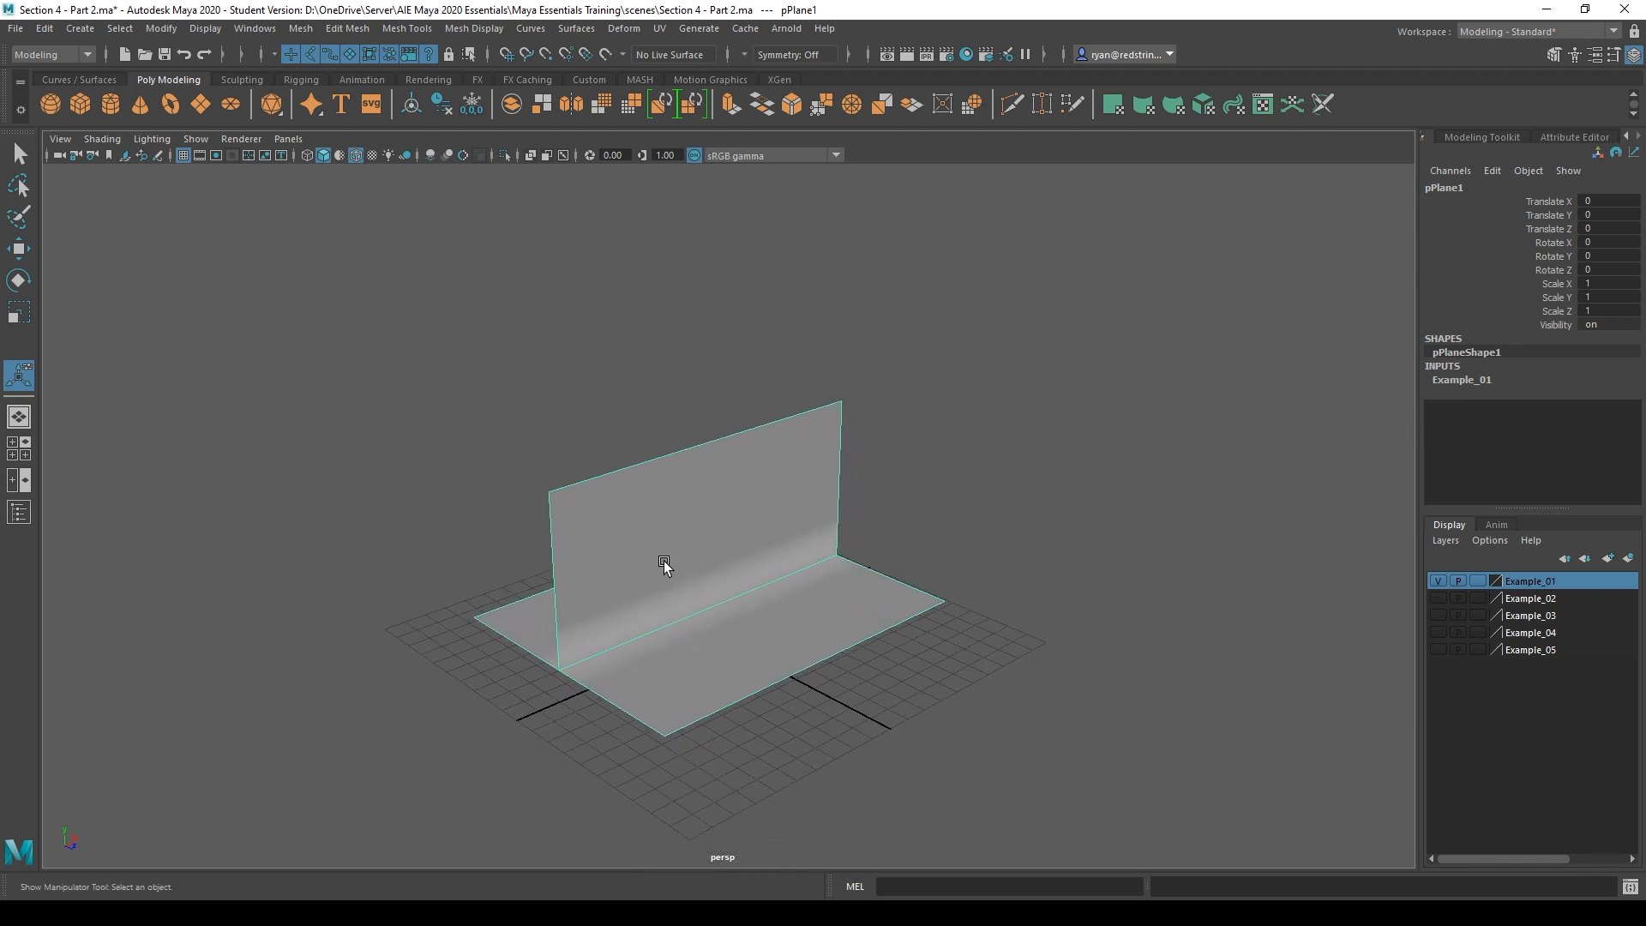
Return the T-shaped mesh to its unsmoothed display and check both sides of the upright face
key(1)
alt+drag(544, 618, 757, 619)
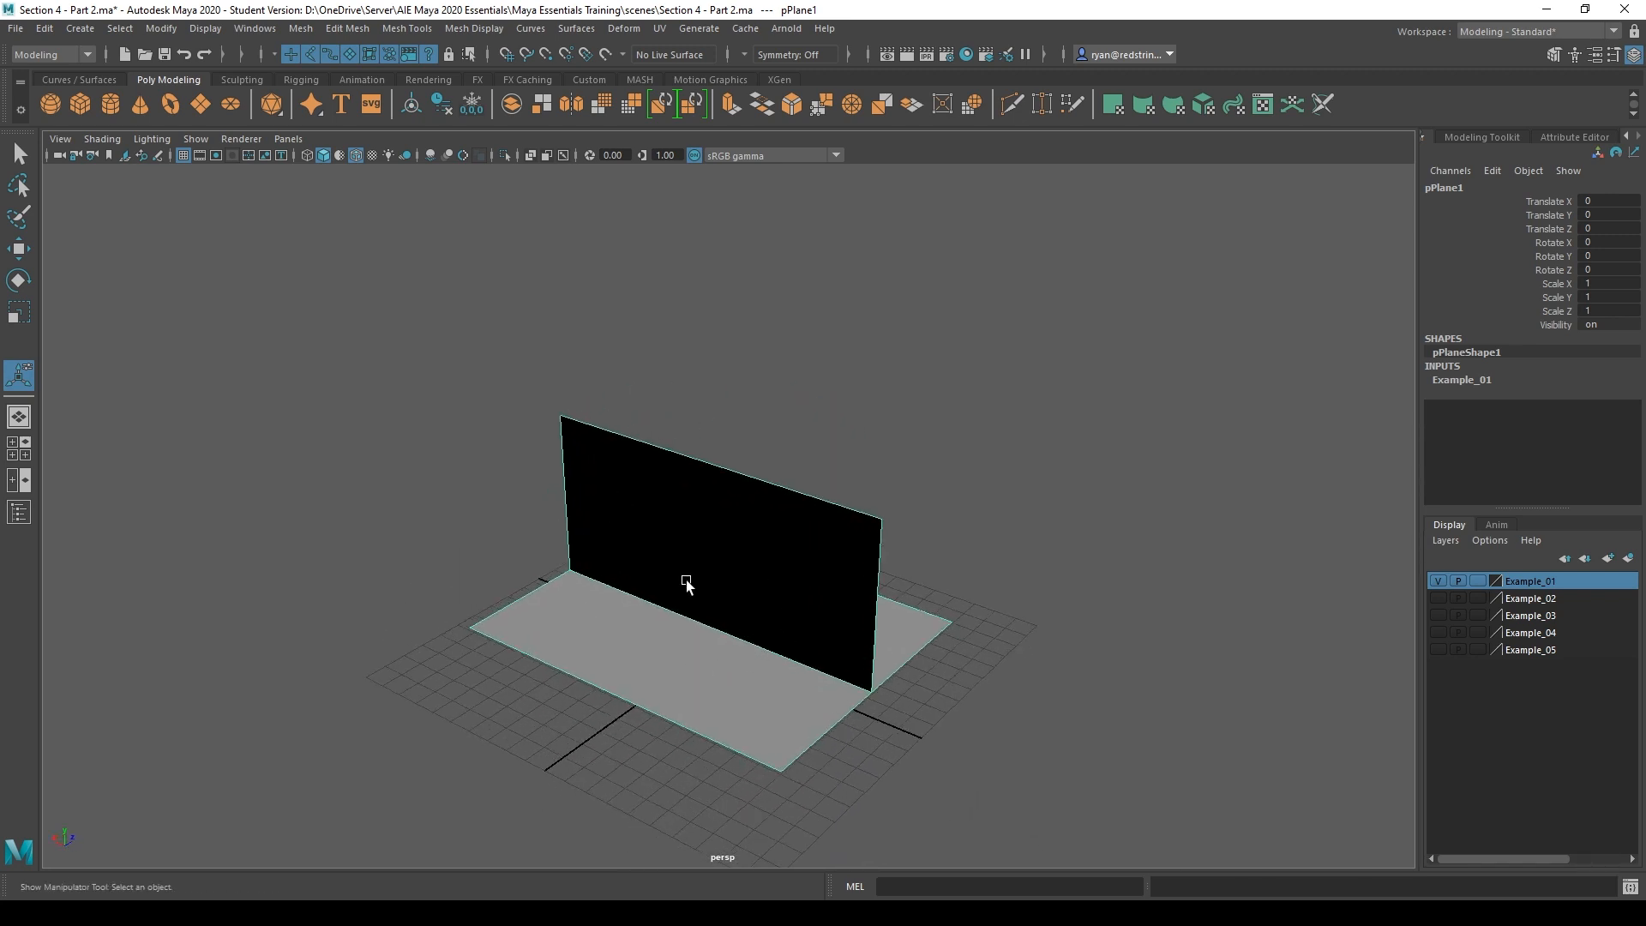
alt+drag(394, 541, 749, 499)
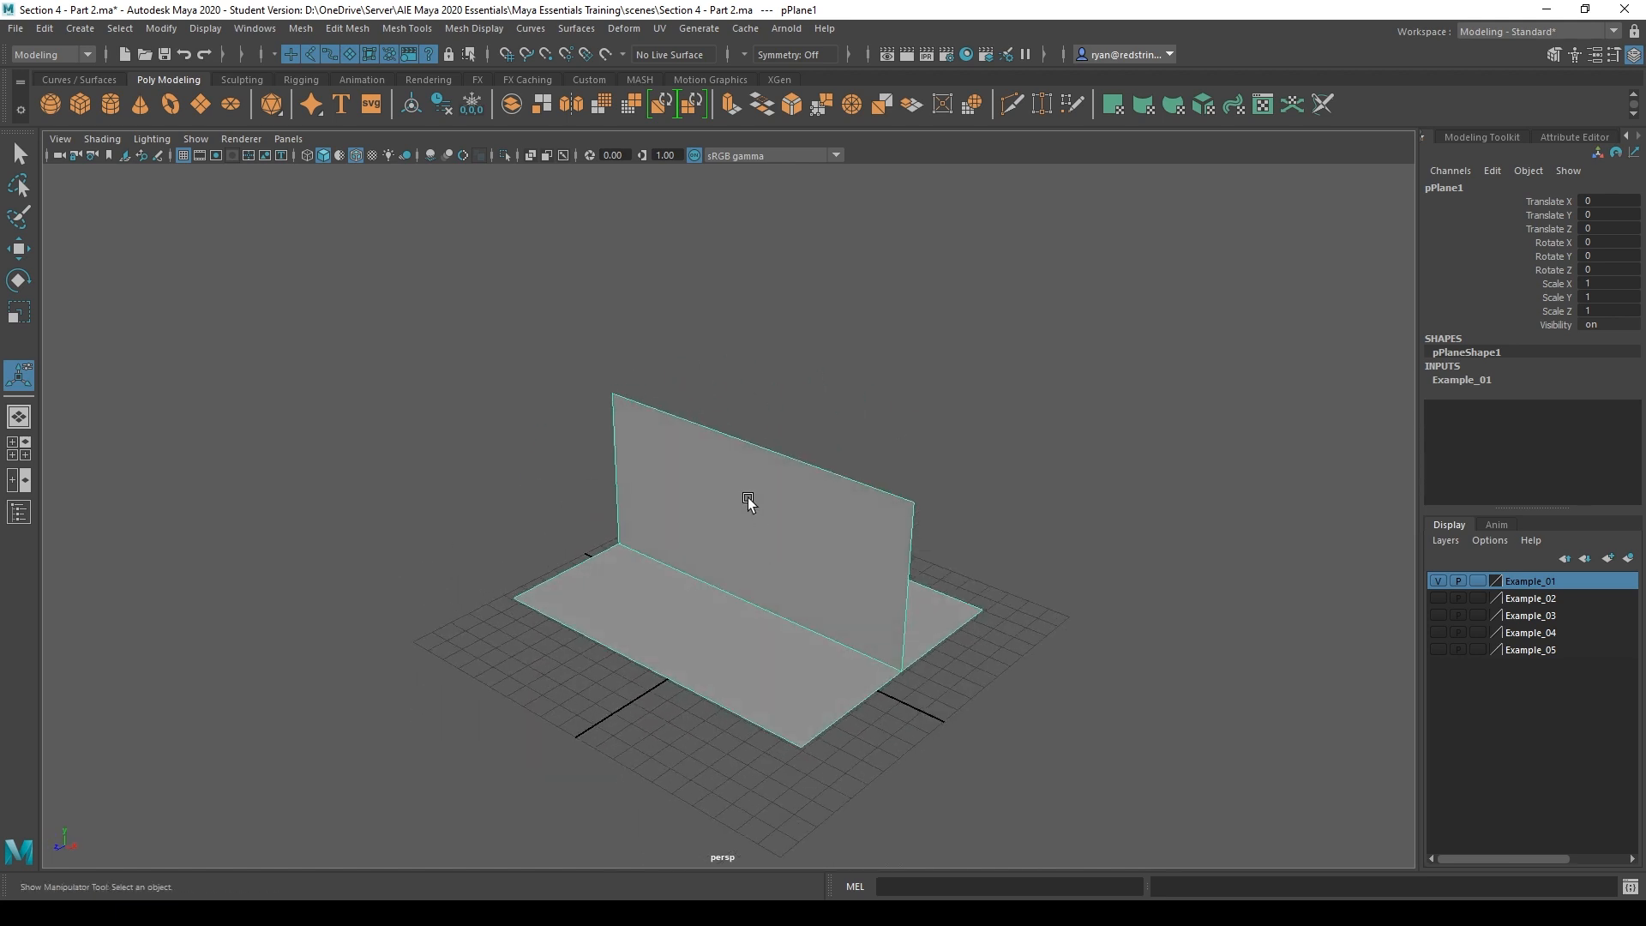
Delete the upright face from the T-shaped mesh, return to object mode and clear the selection
right_drag(747, 456, 748, 512)
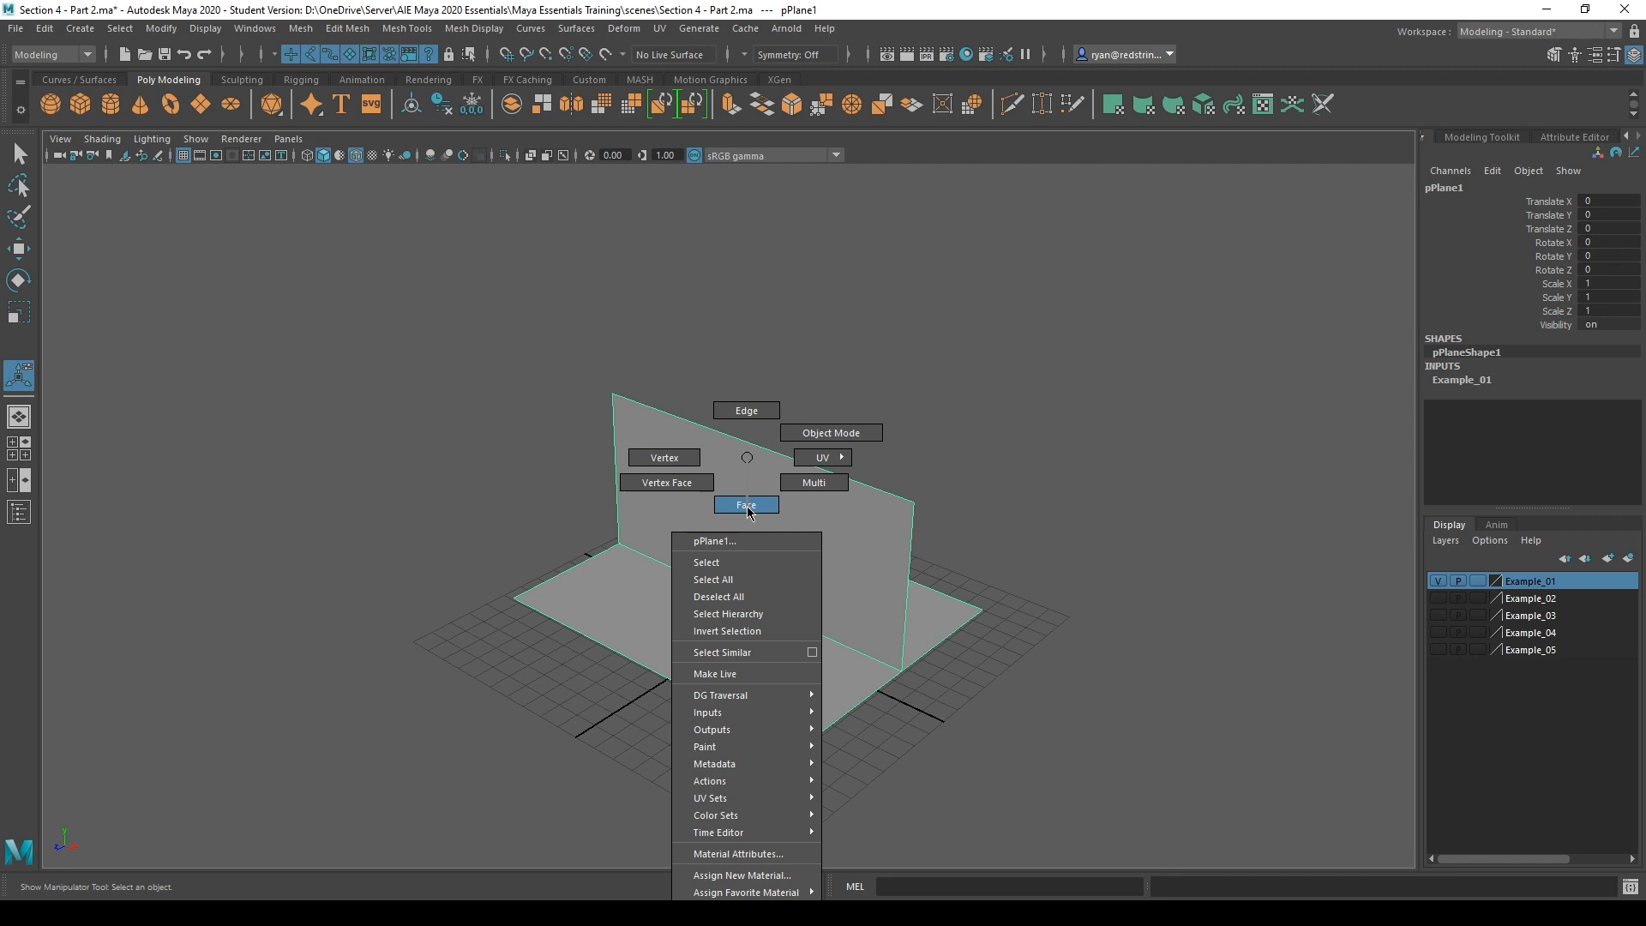
alt+drag(960, 535, 775, 526)
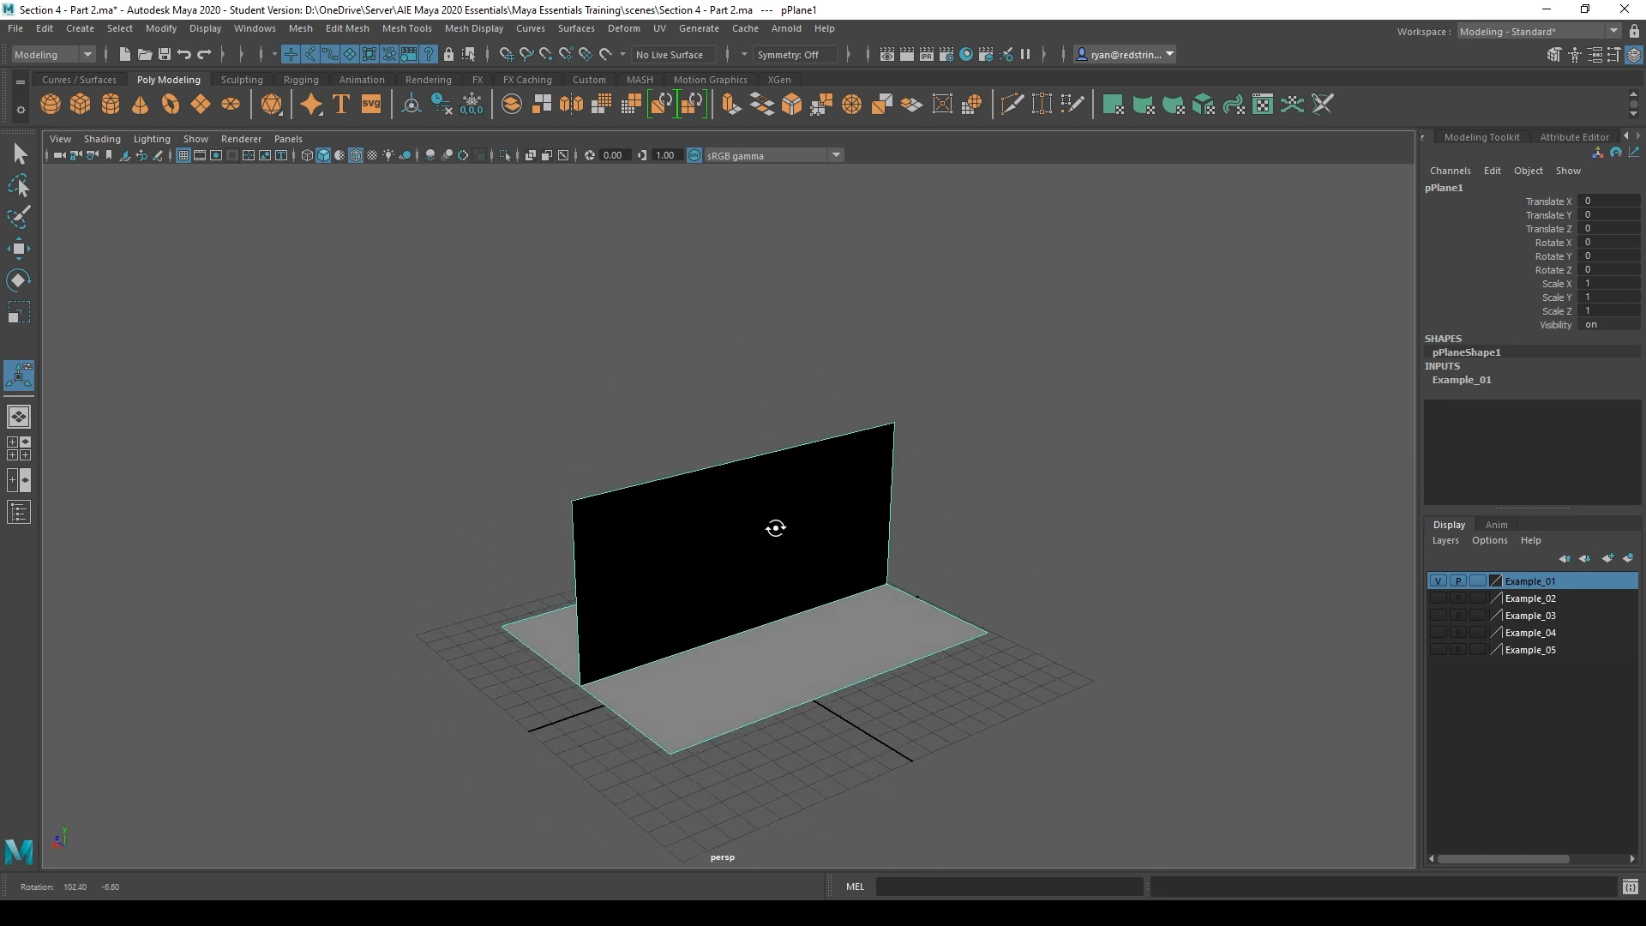
alt+drag(678, 592, 823, 573)
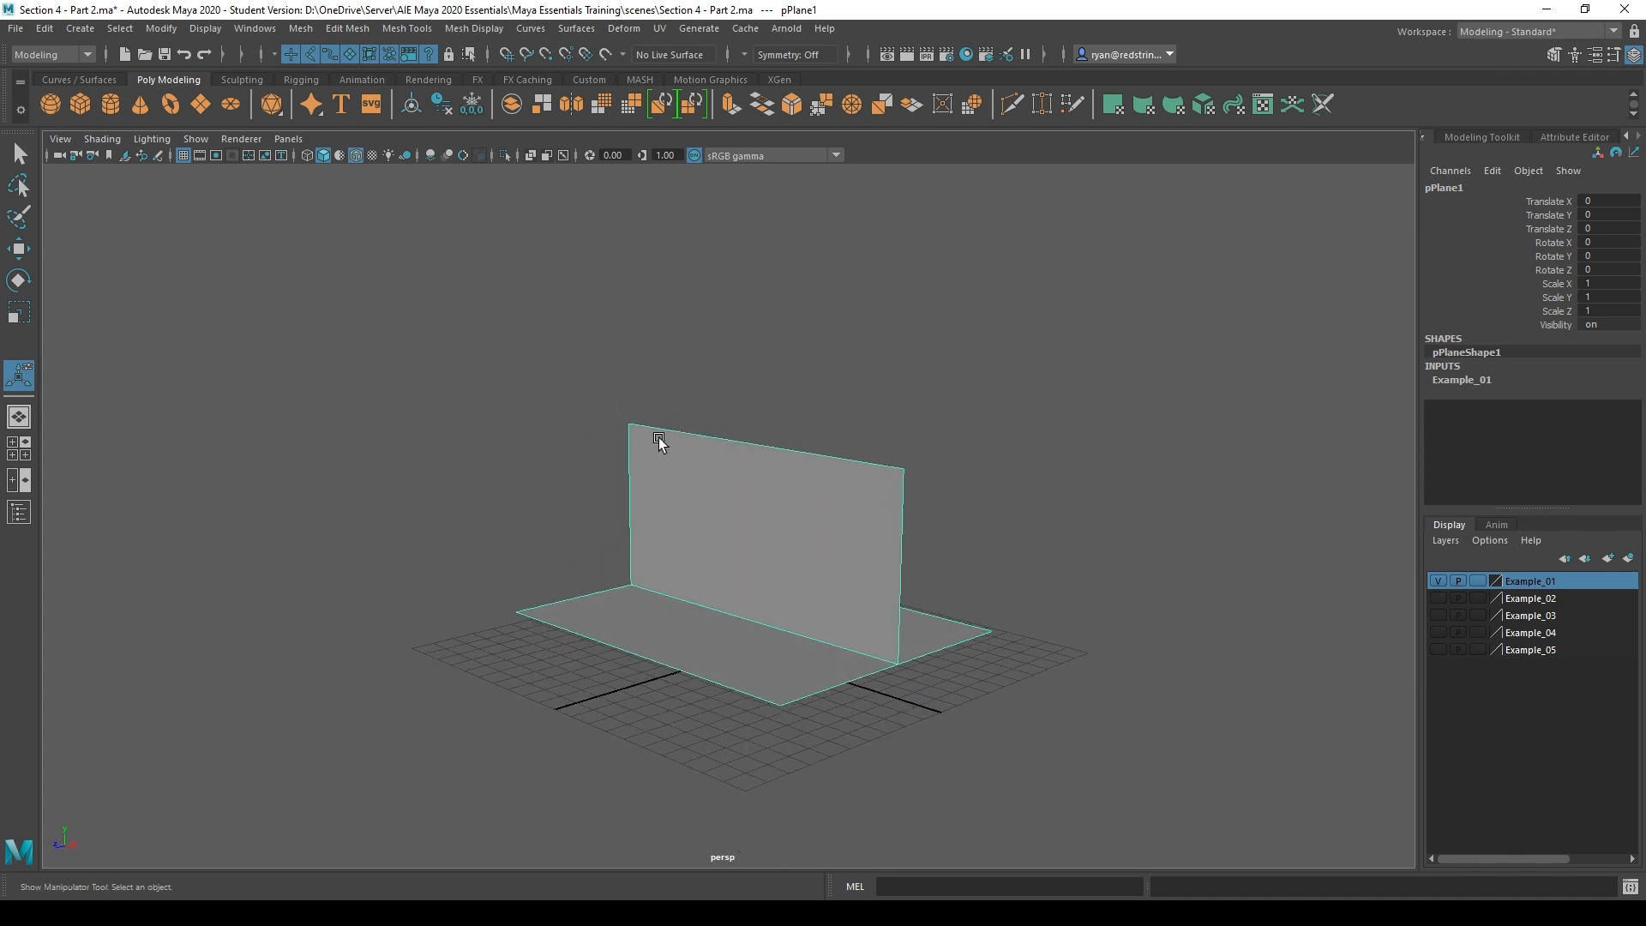
alt+drag(783, 513, 967, 577)
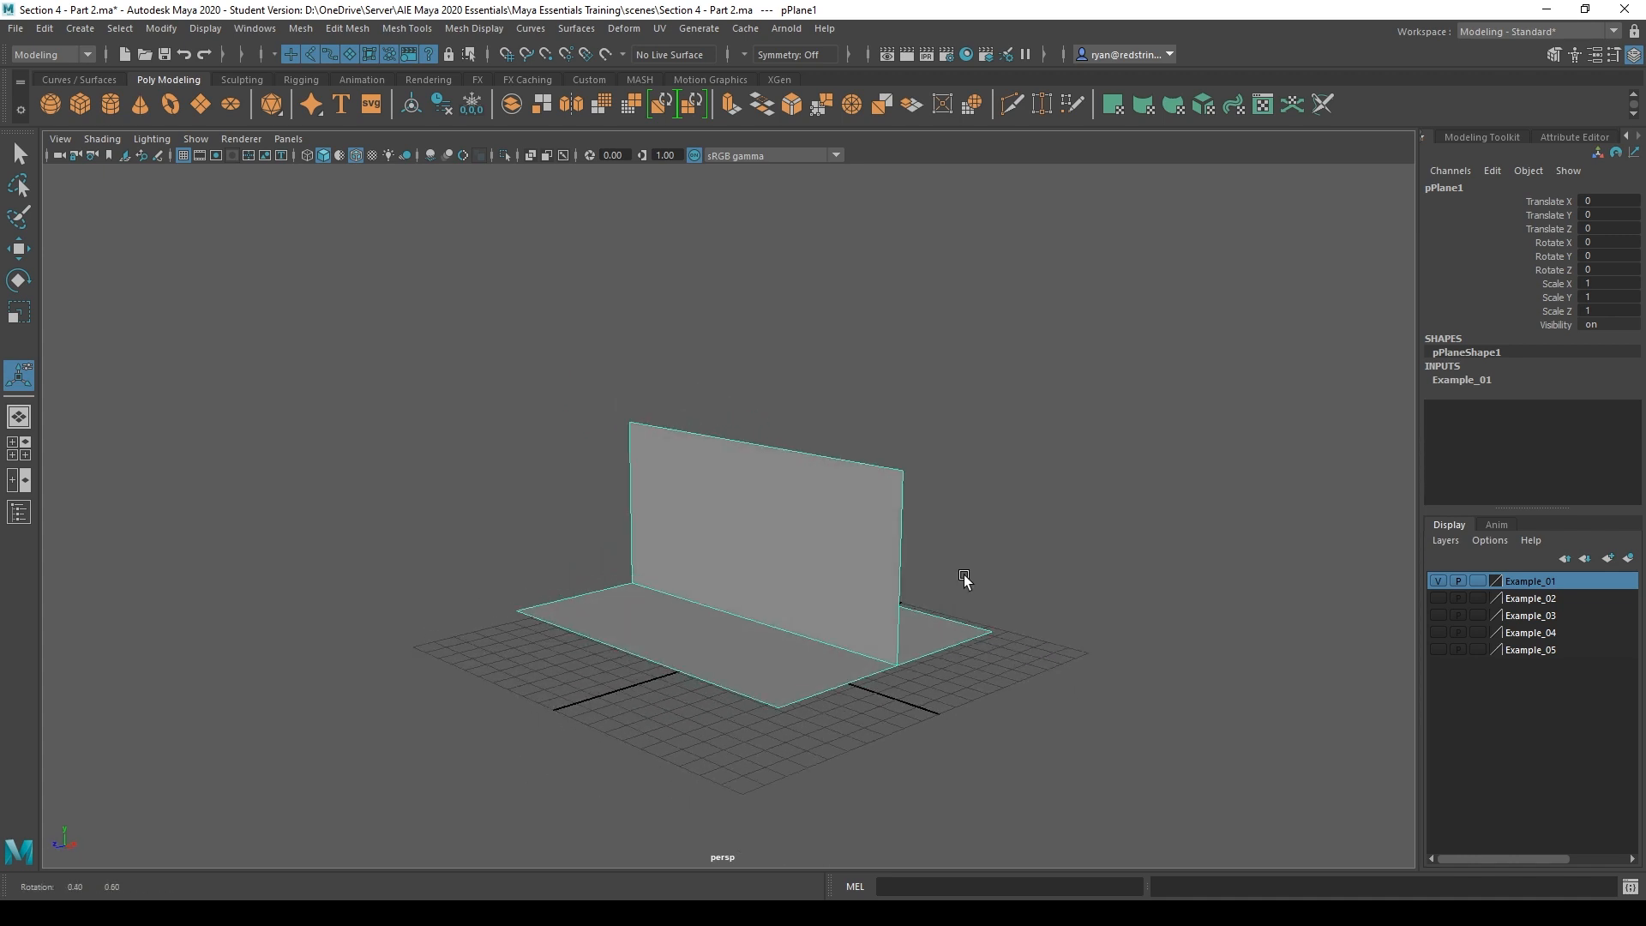
right_drag(680, 453, 682, 493)
click(742, 500)
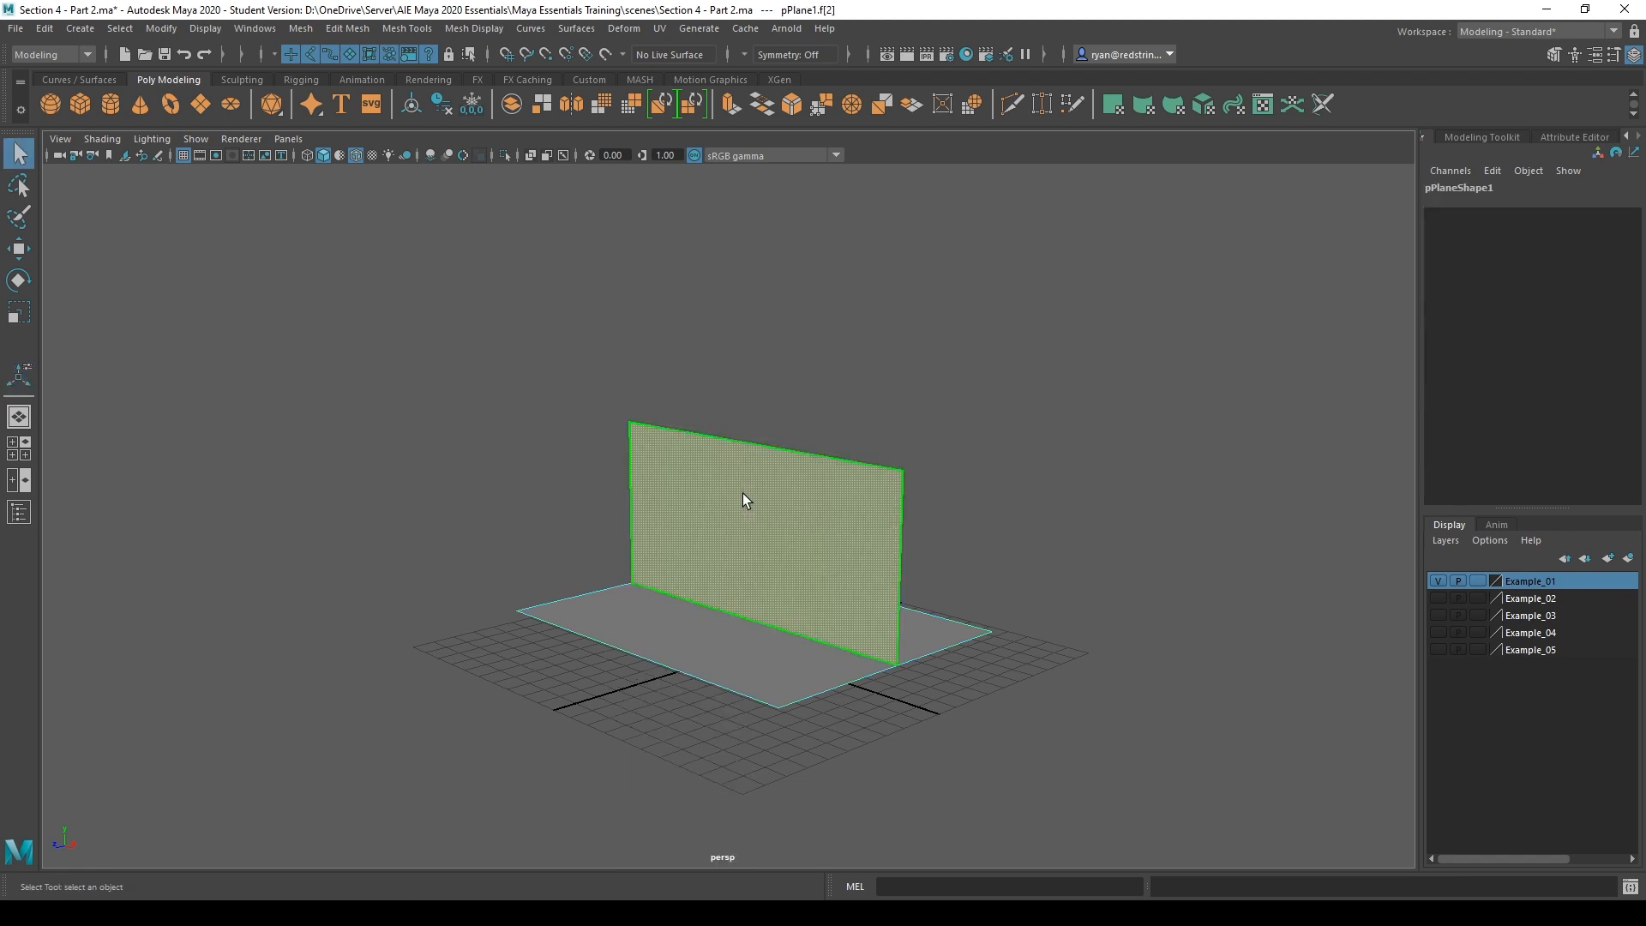
key(Delete)
right_drag(691, 617, 778, 437)
click(782, 449)
Select the remaining flat mesh and examine its two adjoining faces from above
alt+drag(857, 561, 725, 682)
click(751, 594)
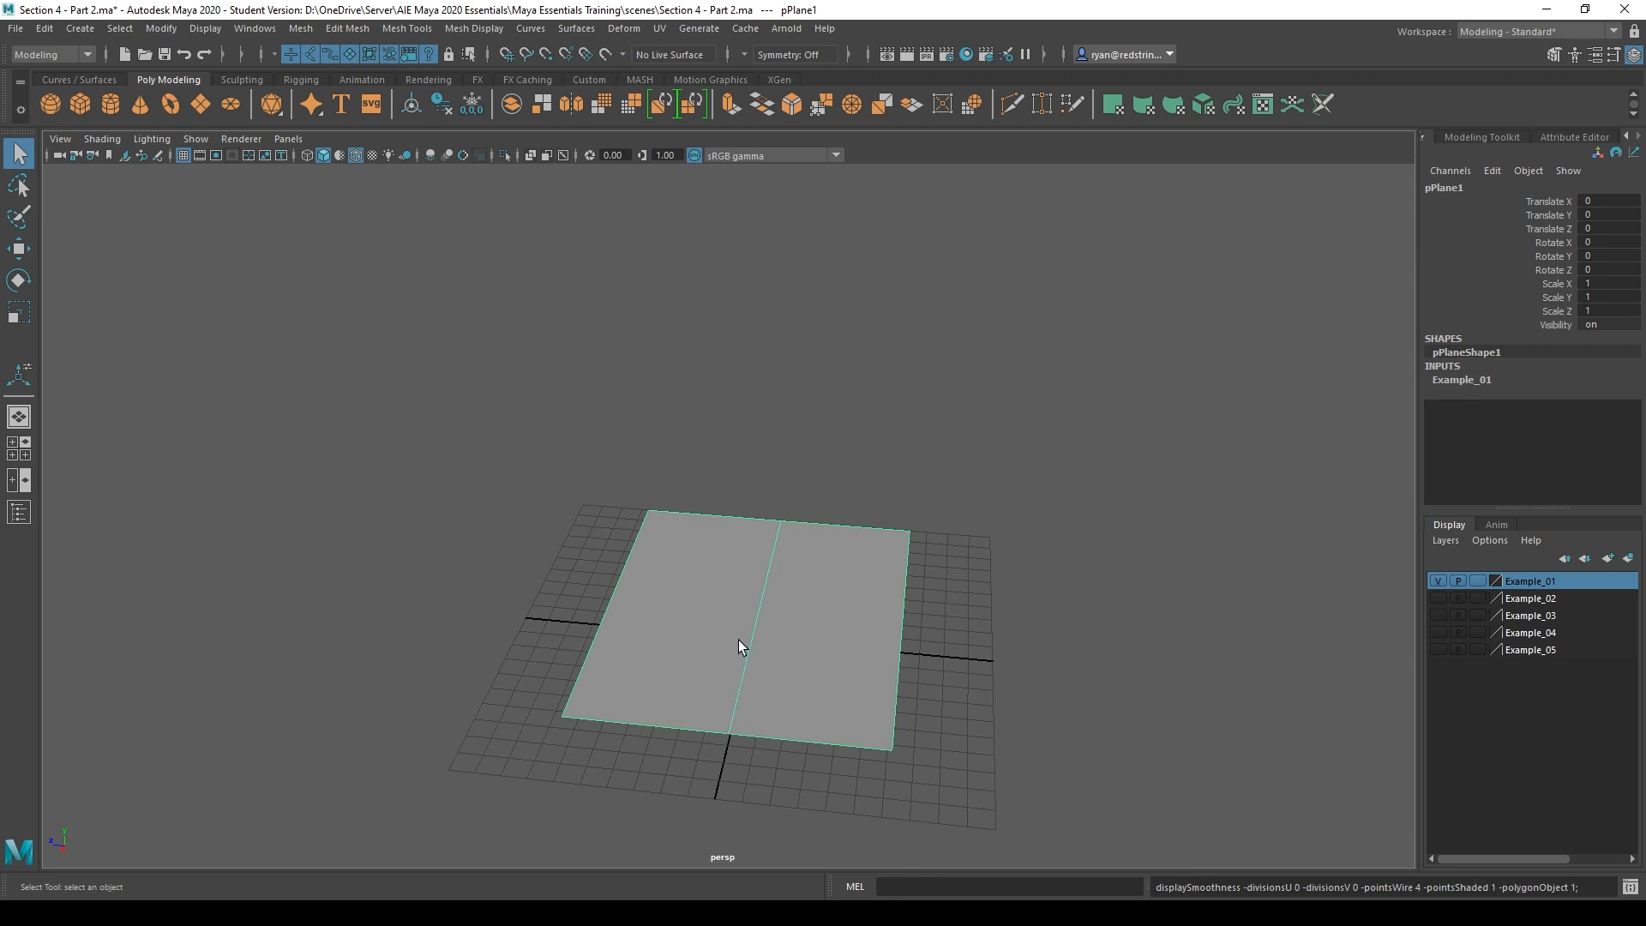
alt+drag(738, 639, 577, 600)
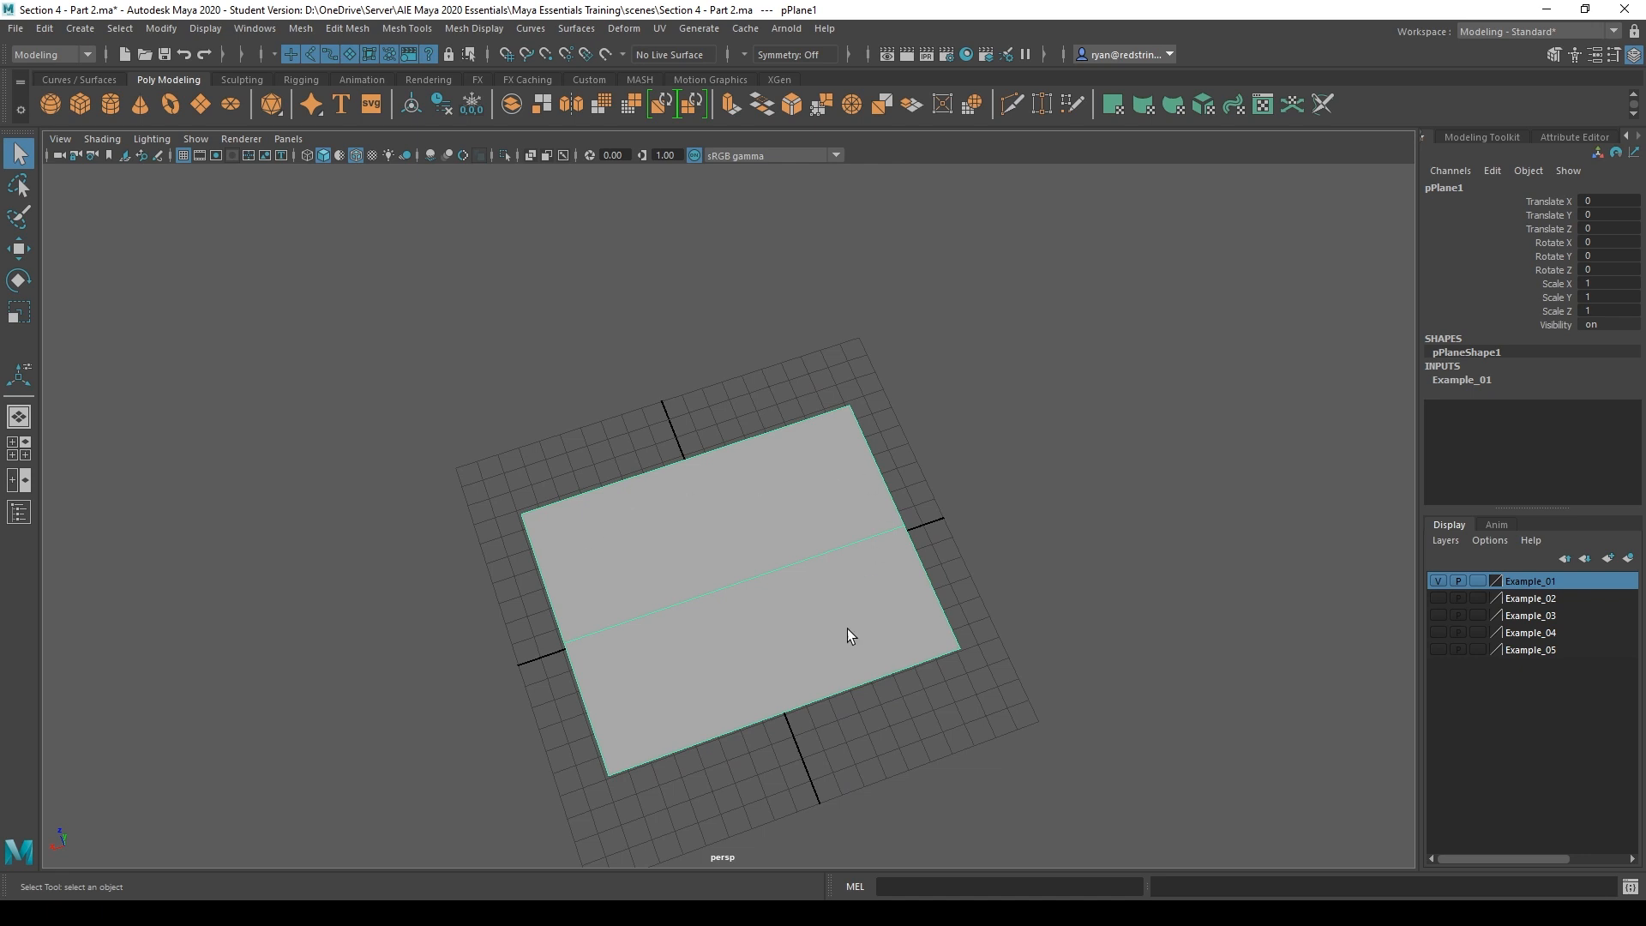
Hide the viewport grid, clear the selection and inspect the flat mesh from above and below
alt+drag(847, 631, 754, 526)
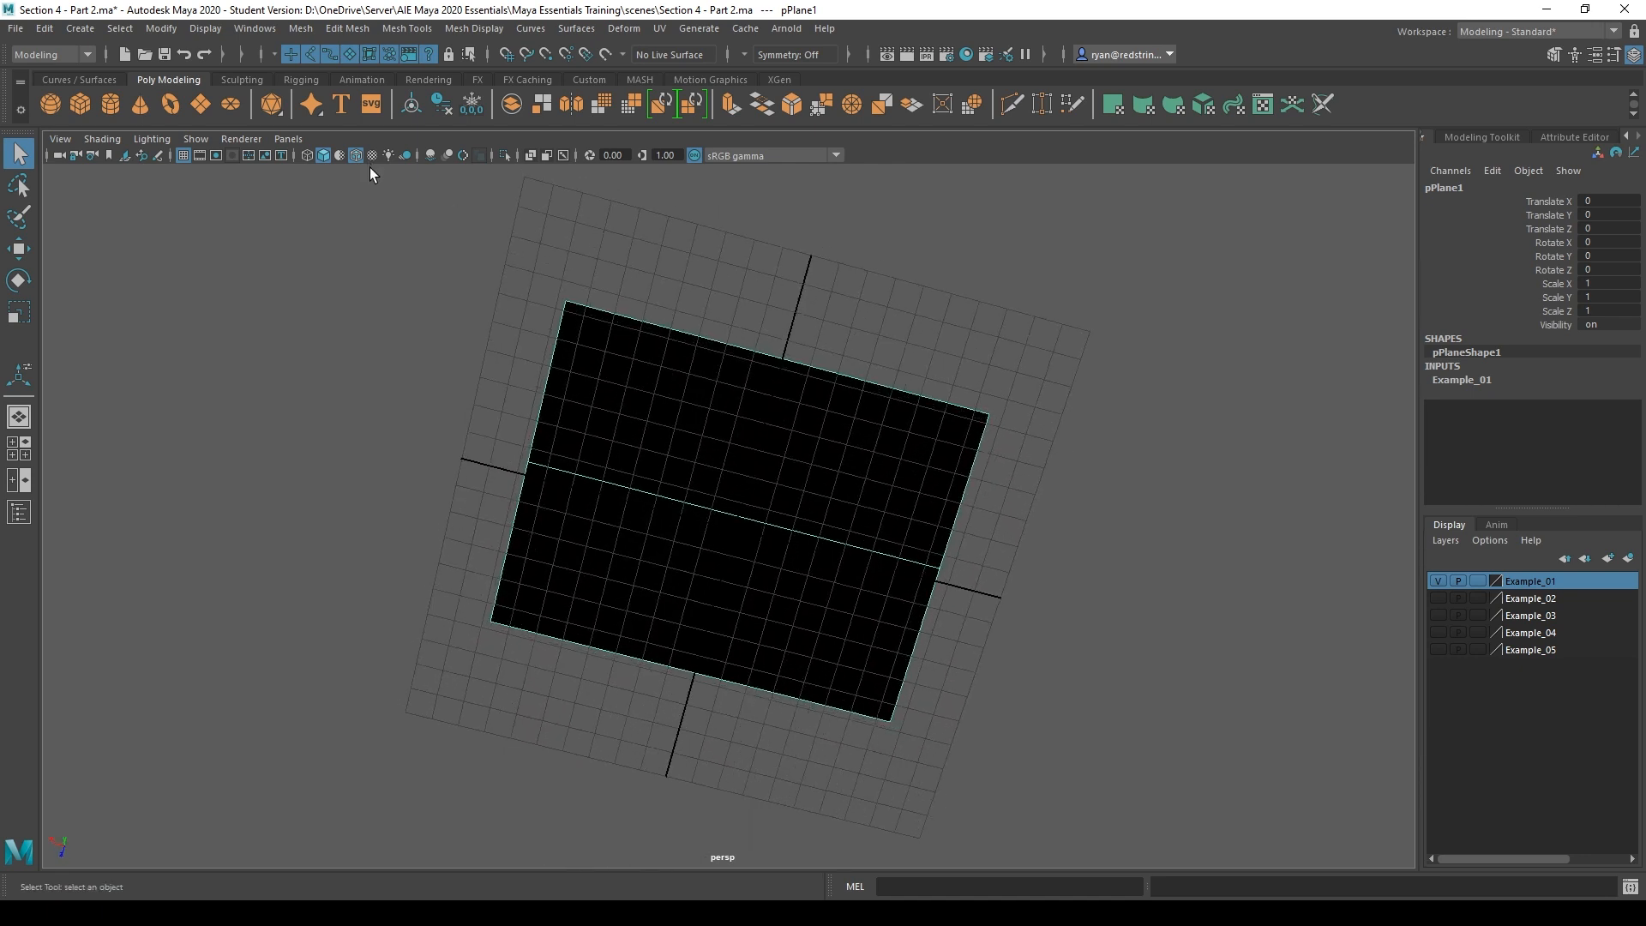
click(183, 155)
click(769, 300)
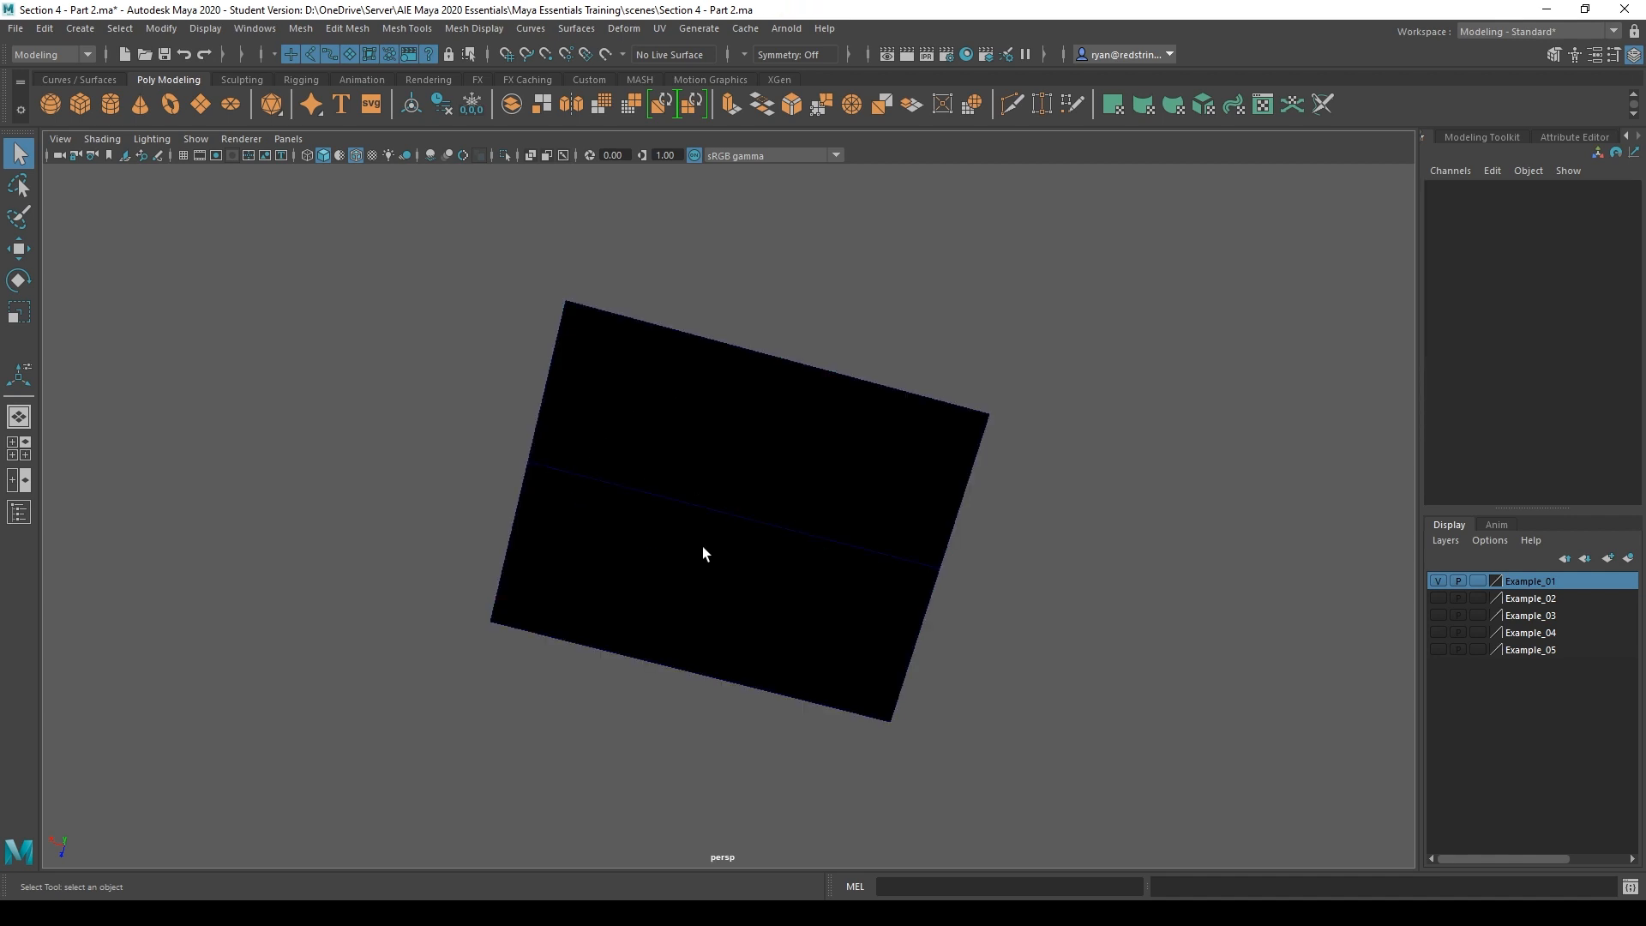
alt+drag(813, 244, 742, 457)
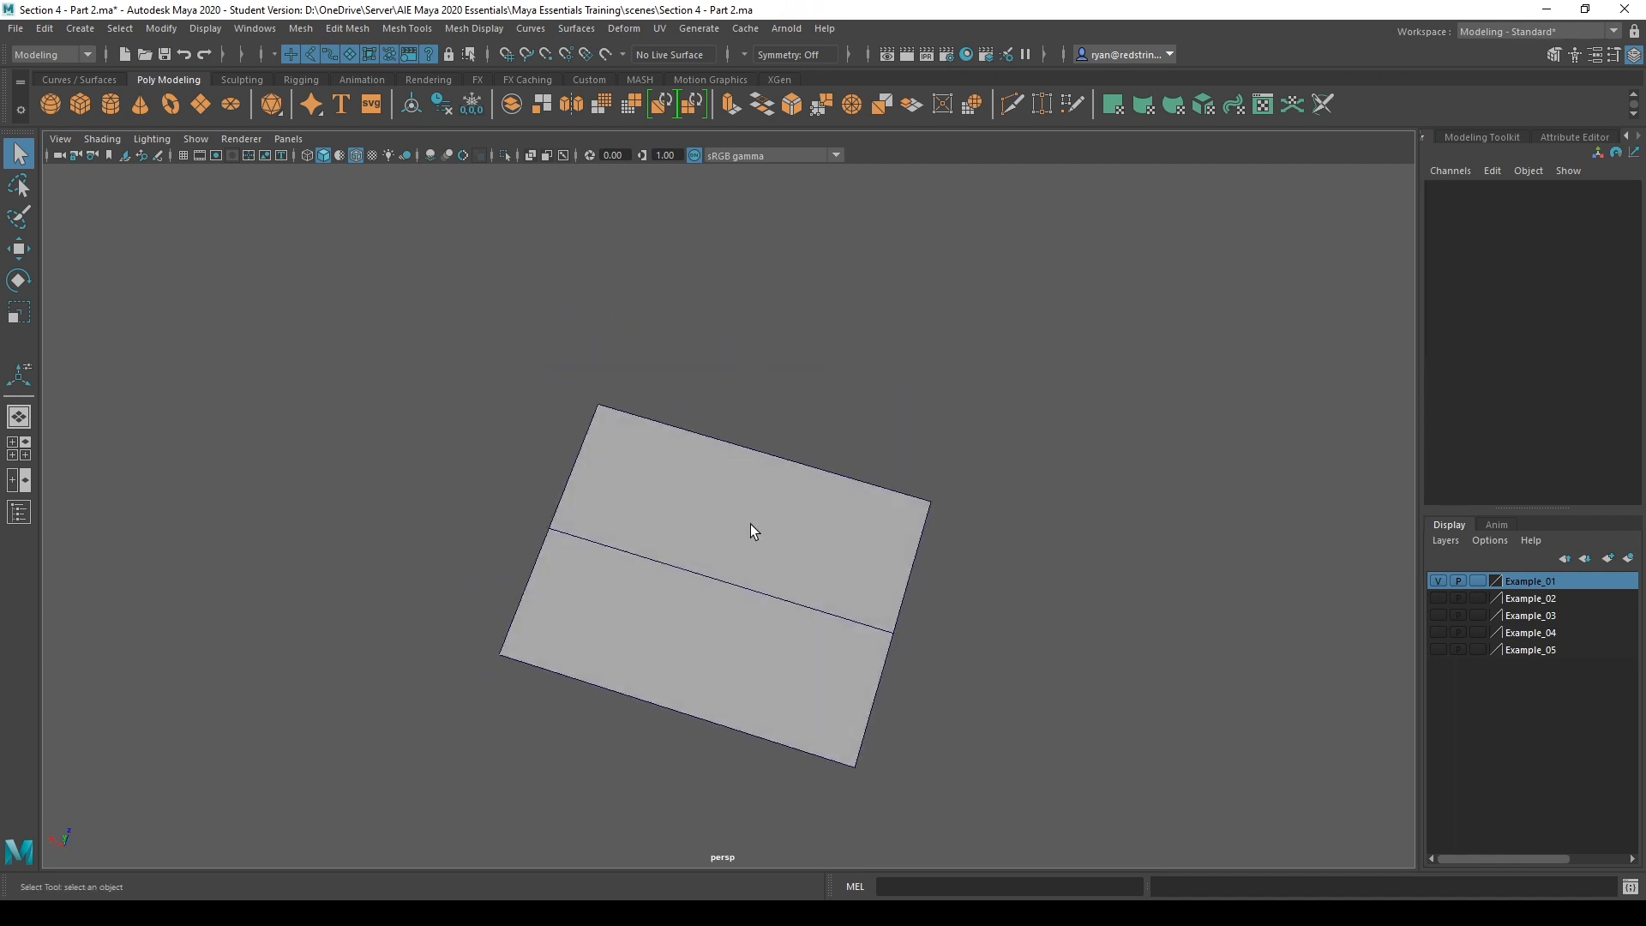
alt+drag(698, 718, 1024, 563)
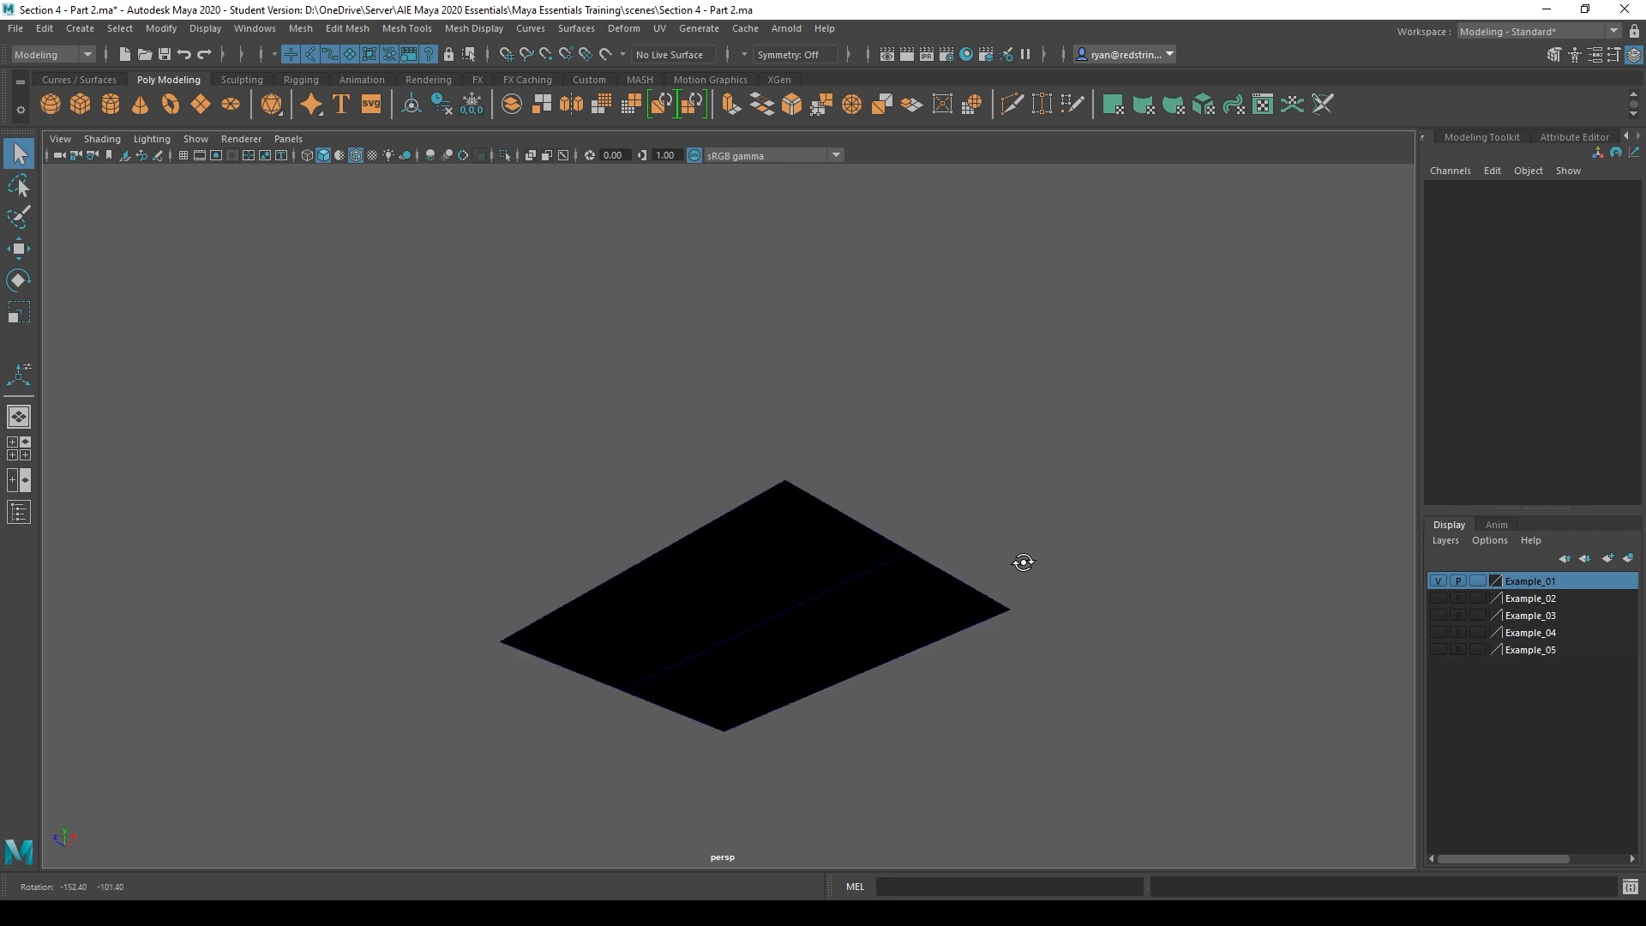
Hide the Example_01 layer, make the Example_02 layer visible and turn the viewport grid back on
click(1438, 581)
click(1437, 598)
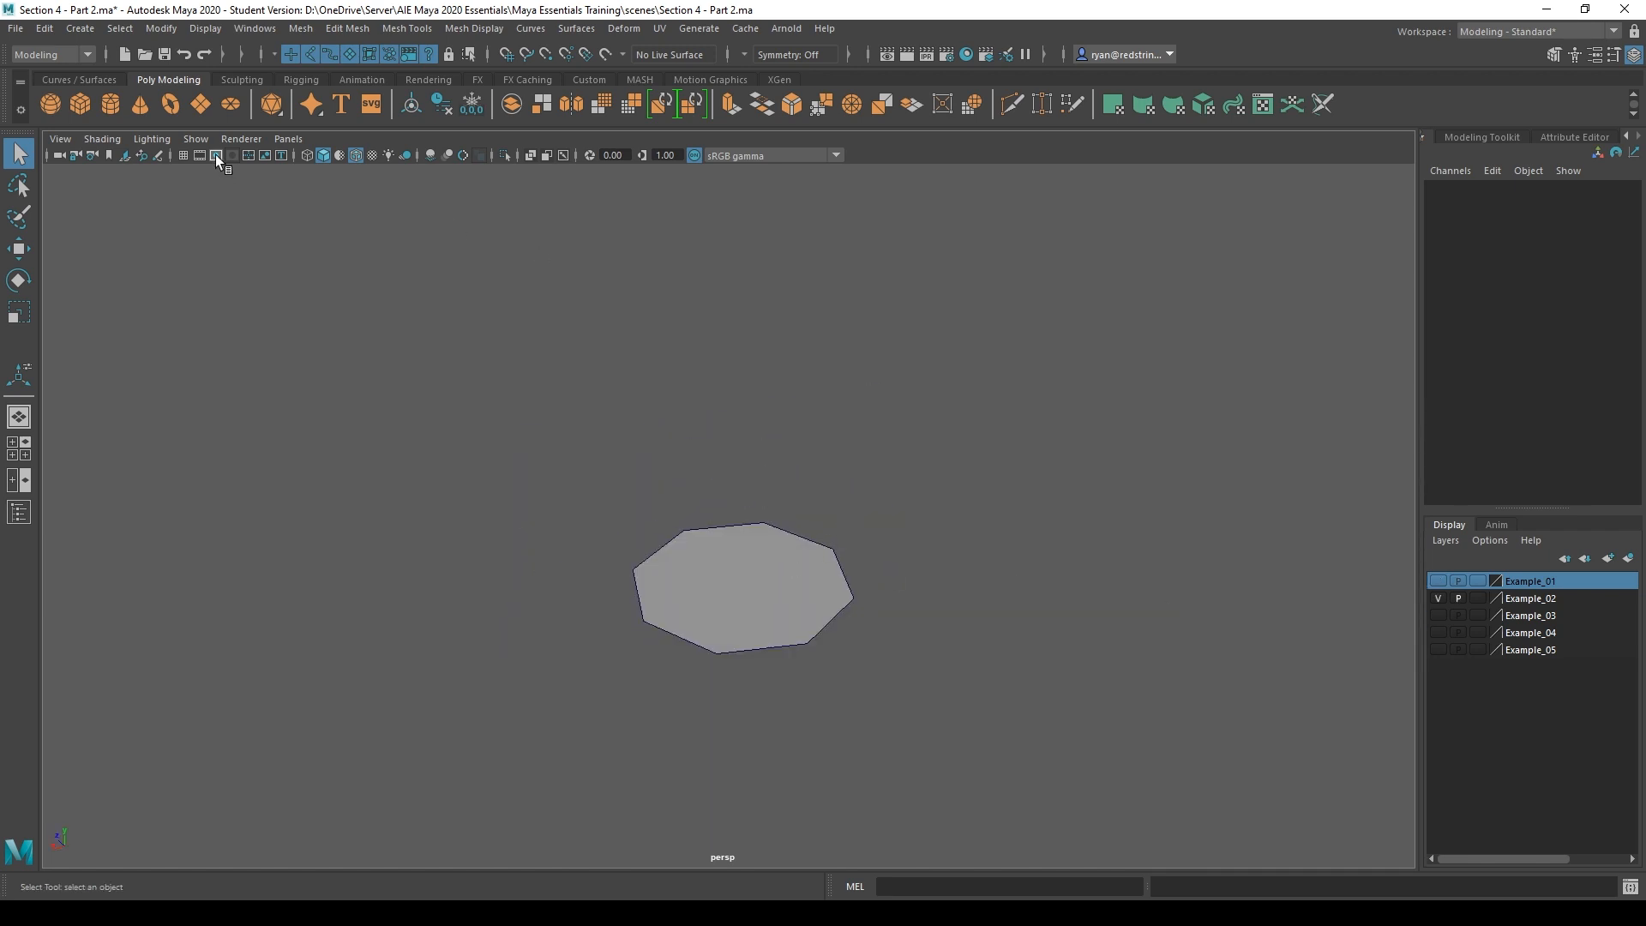
click(183, 156)
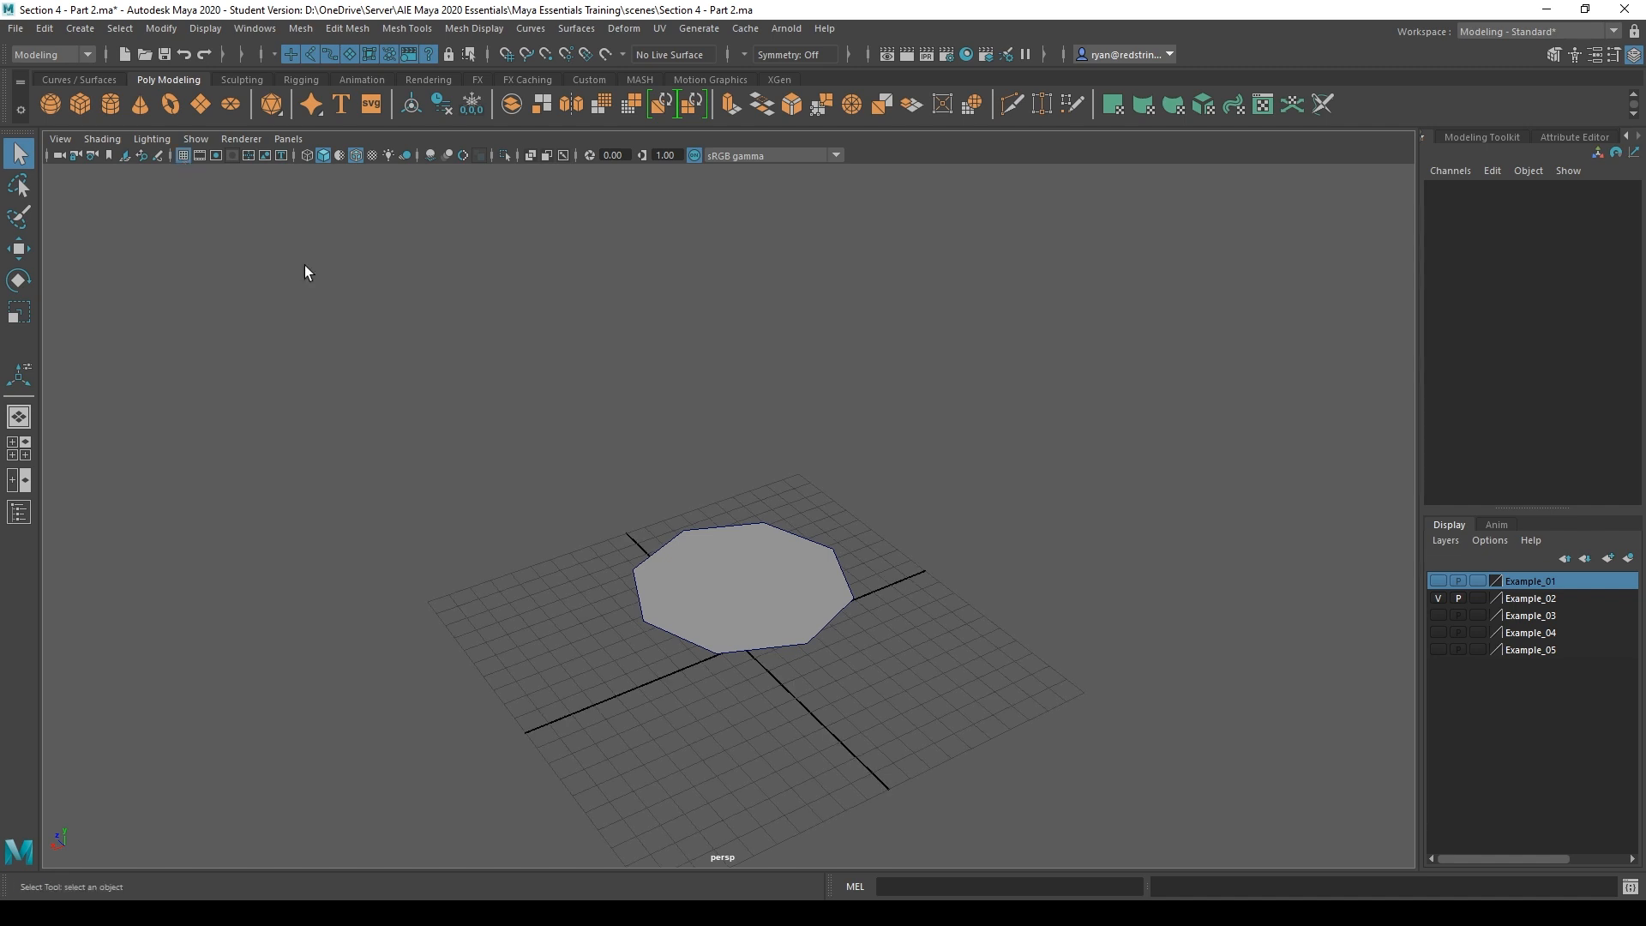
Select the eight-sided shape to examine its single face up close, clear the selection and look from higher above
alt+drag(568, 667, 782, 708)
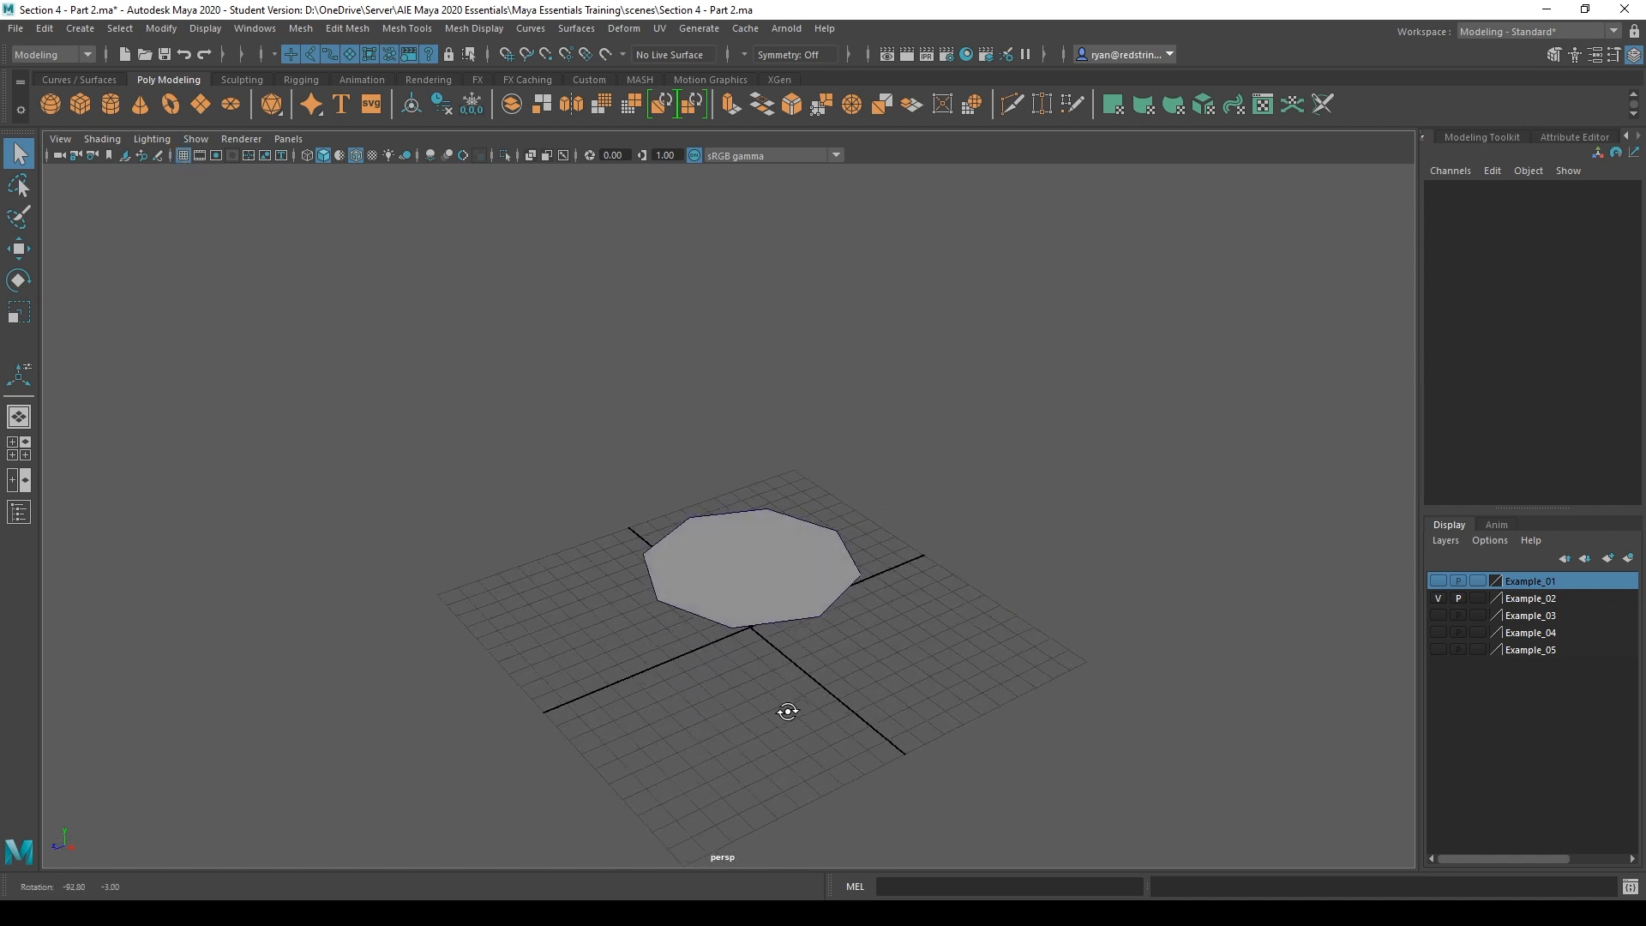
click(743, 554)
scroll(744, 554, up, 5)
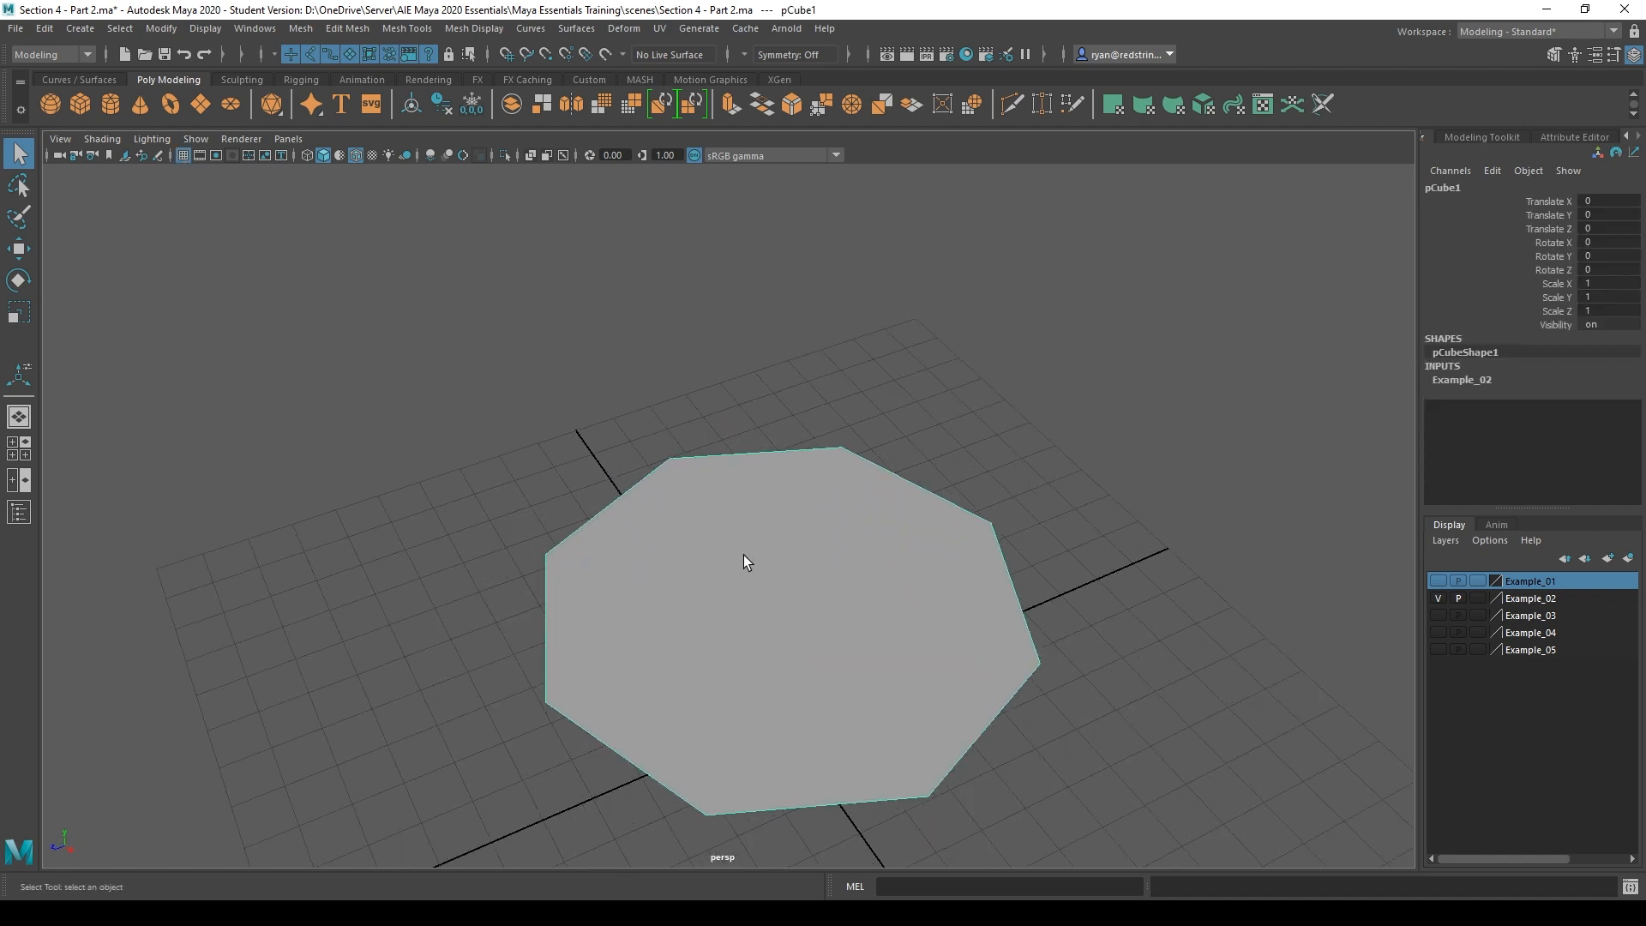
scroll(786, 619, down, 3)
click(631, 377)
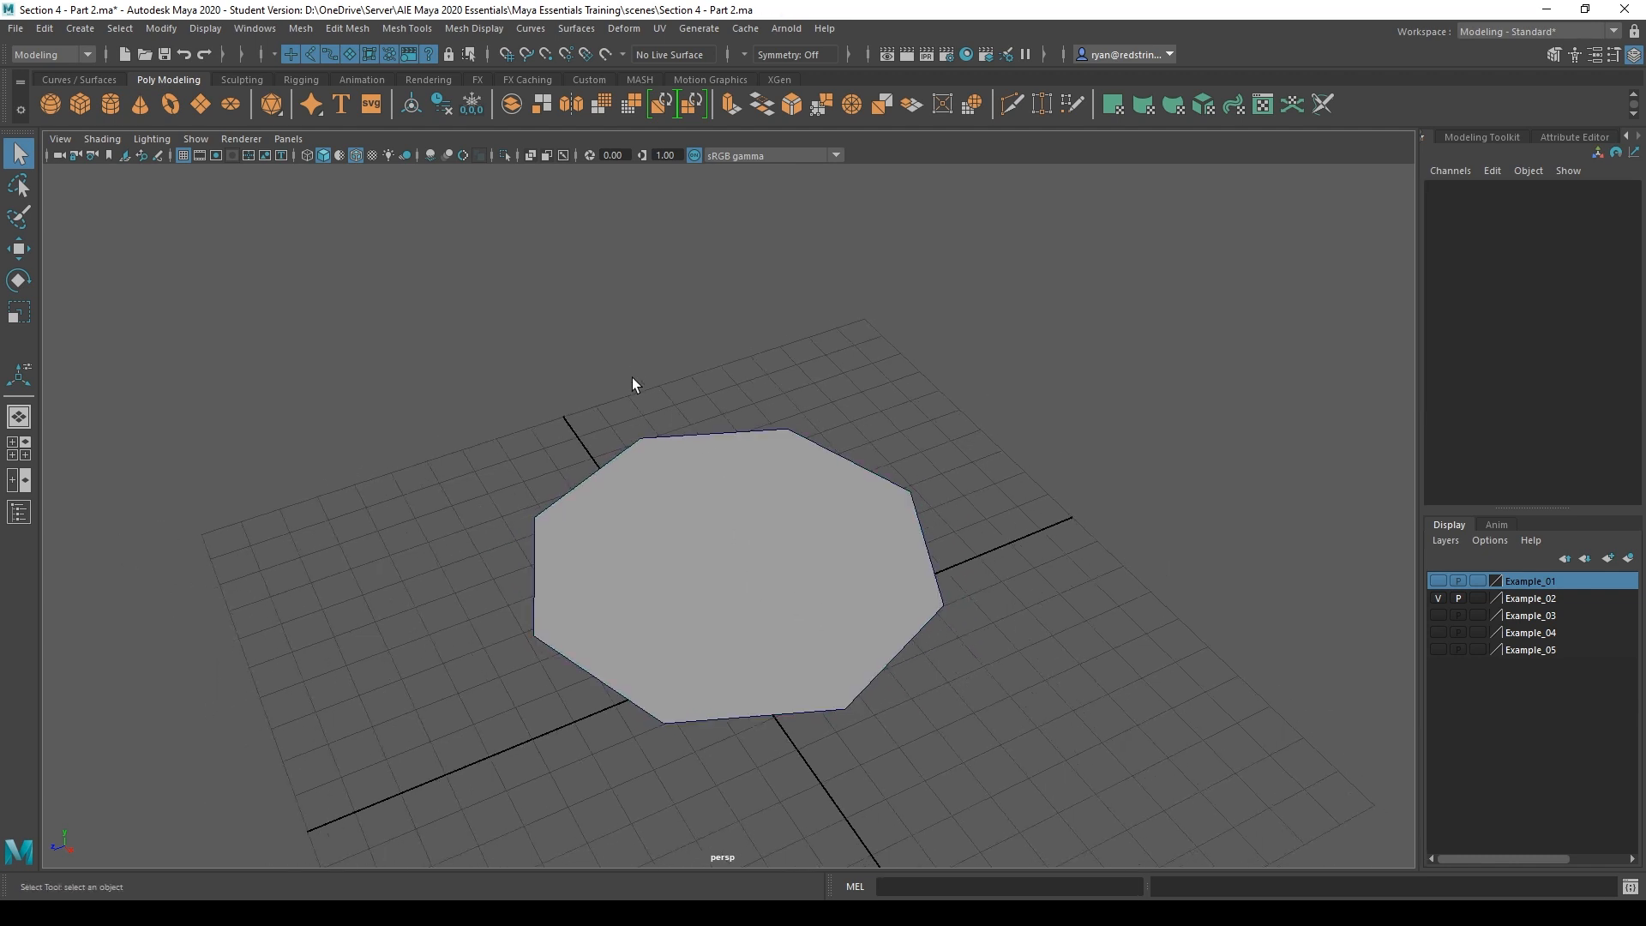
alt+drag(867, 502, 677, 408)
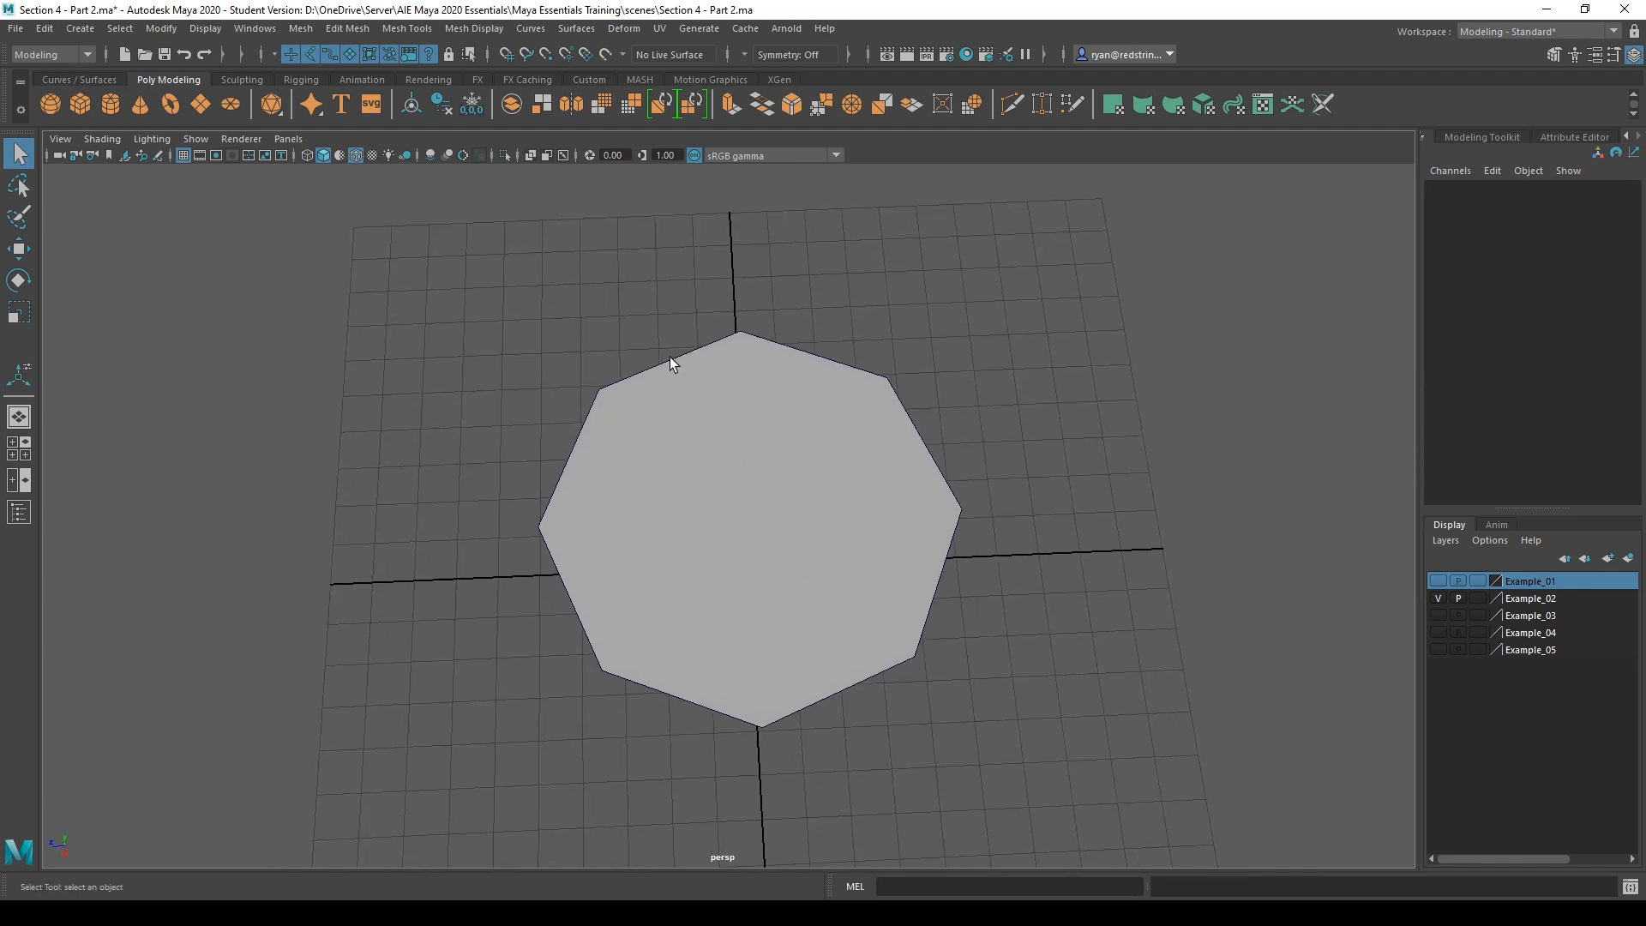
Switch the eight-sided shape to edge mode, pick edges around its outline one by one and clear the selection
right_drag(677, 393, 676, 354)
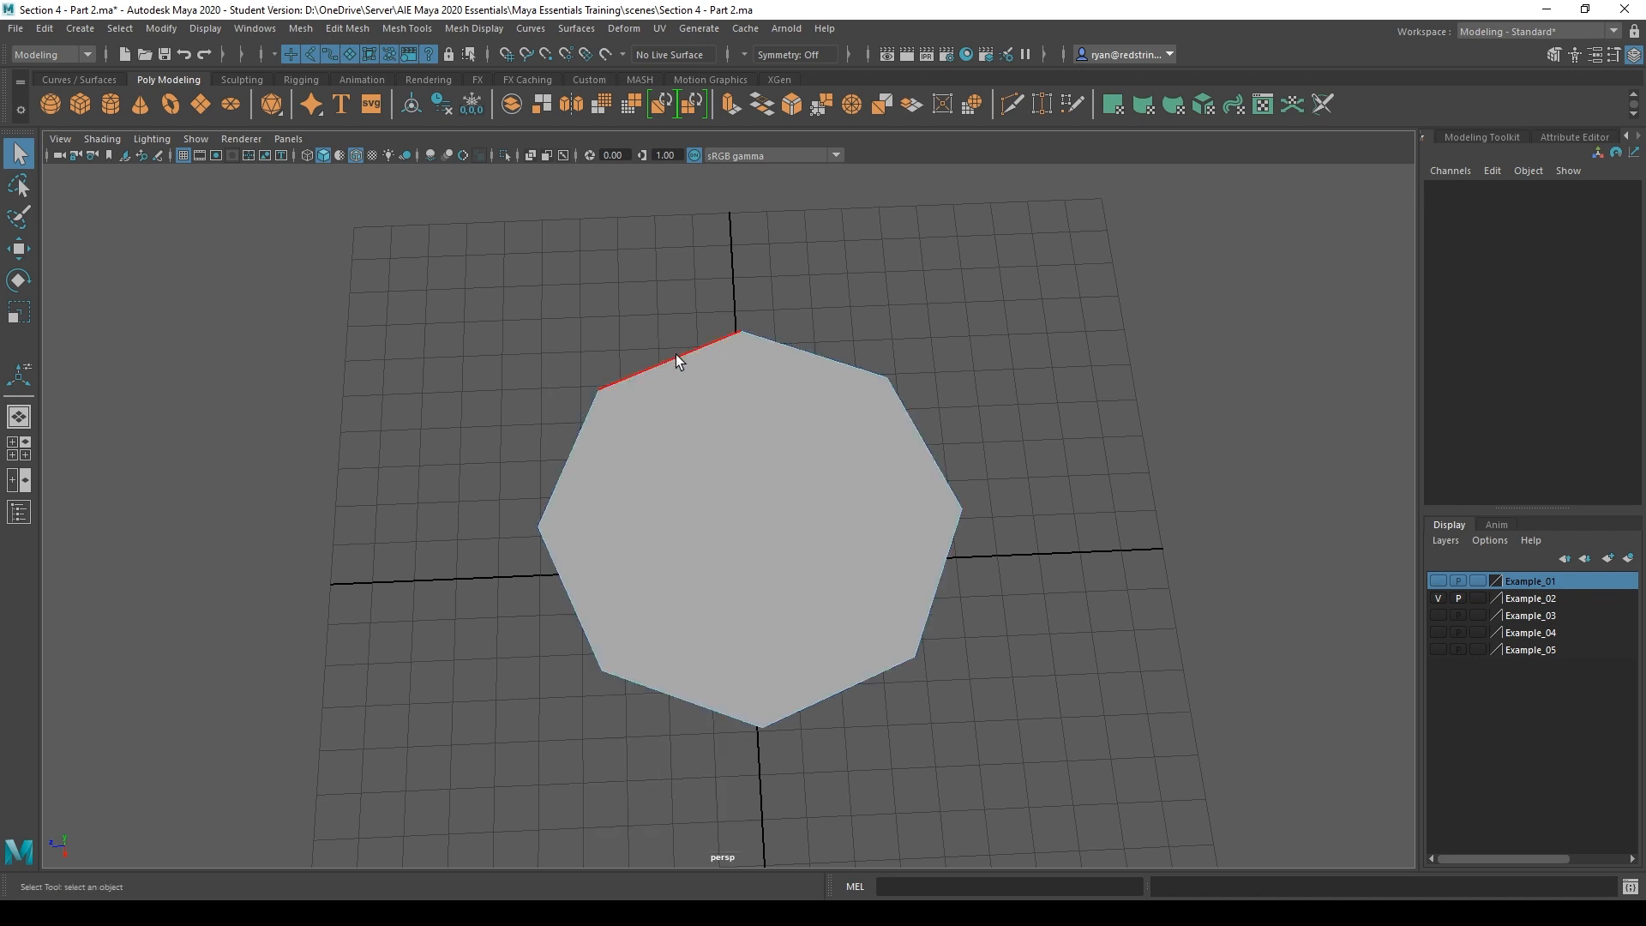
click(676, 359)
click(867, 380)
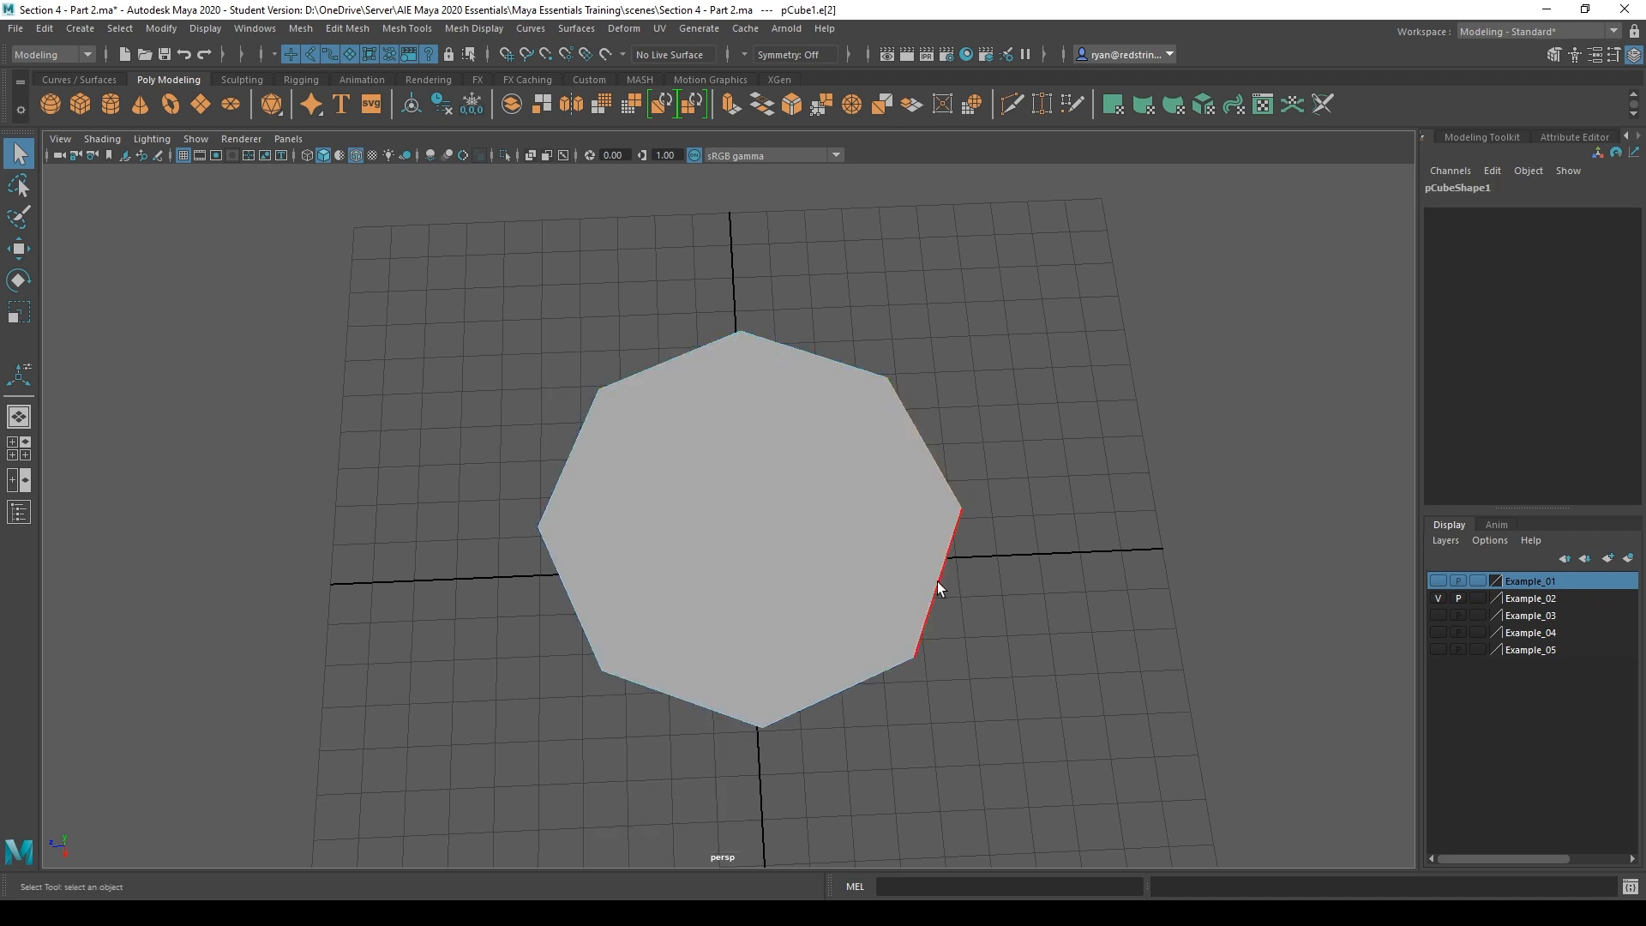
click(711, 703)
click(588, 593)
click(549, 468)
click(490, 322)
alt+drag(491, 321, 540, 371)
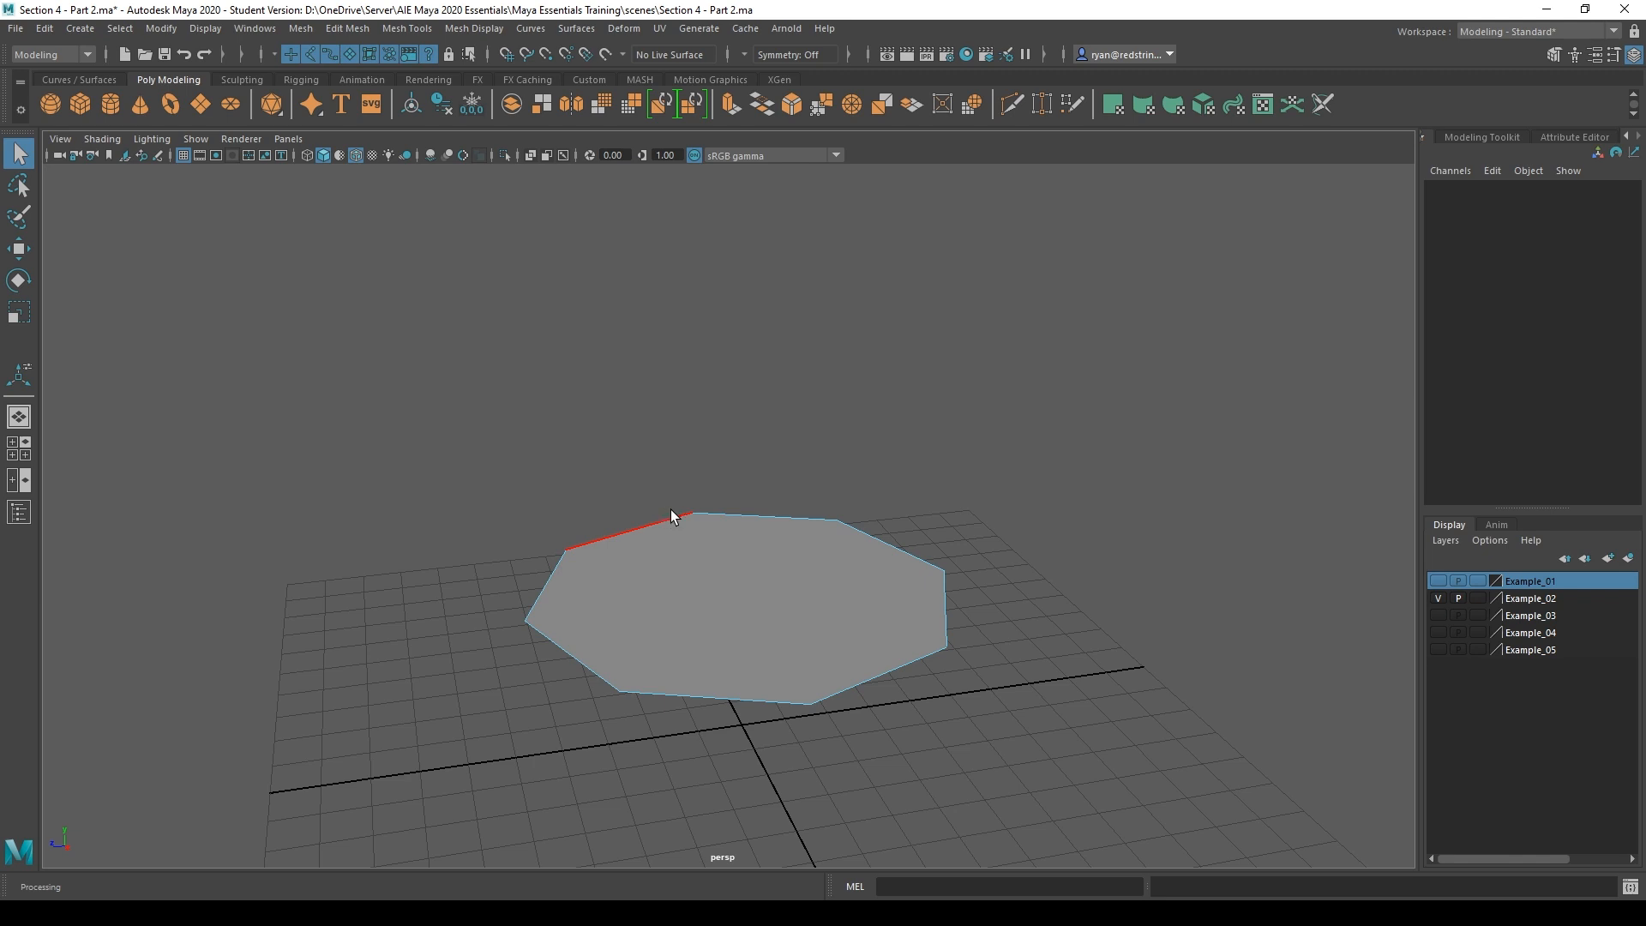
Select one outer edge of the eight-sided shape and study the face from several angles
alt+drag(840, 473, 646, 486)
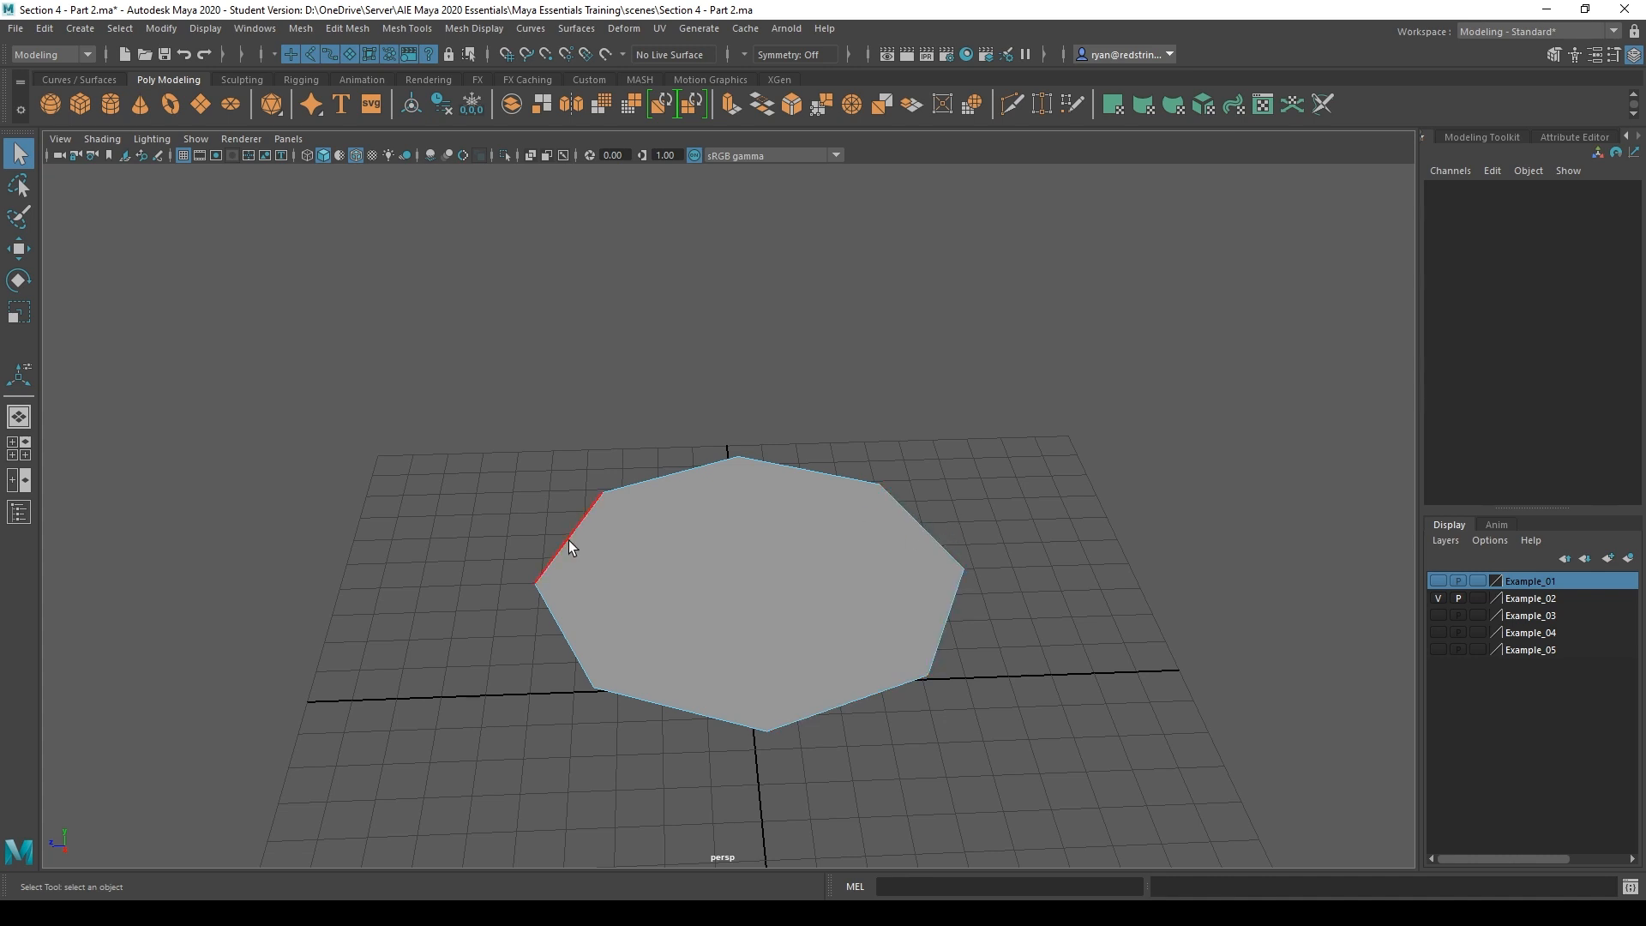
click(647, 489)
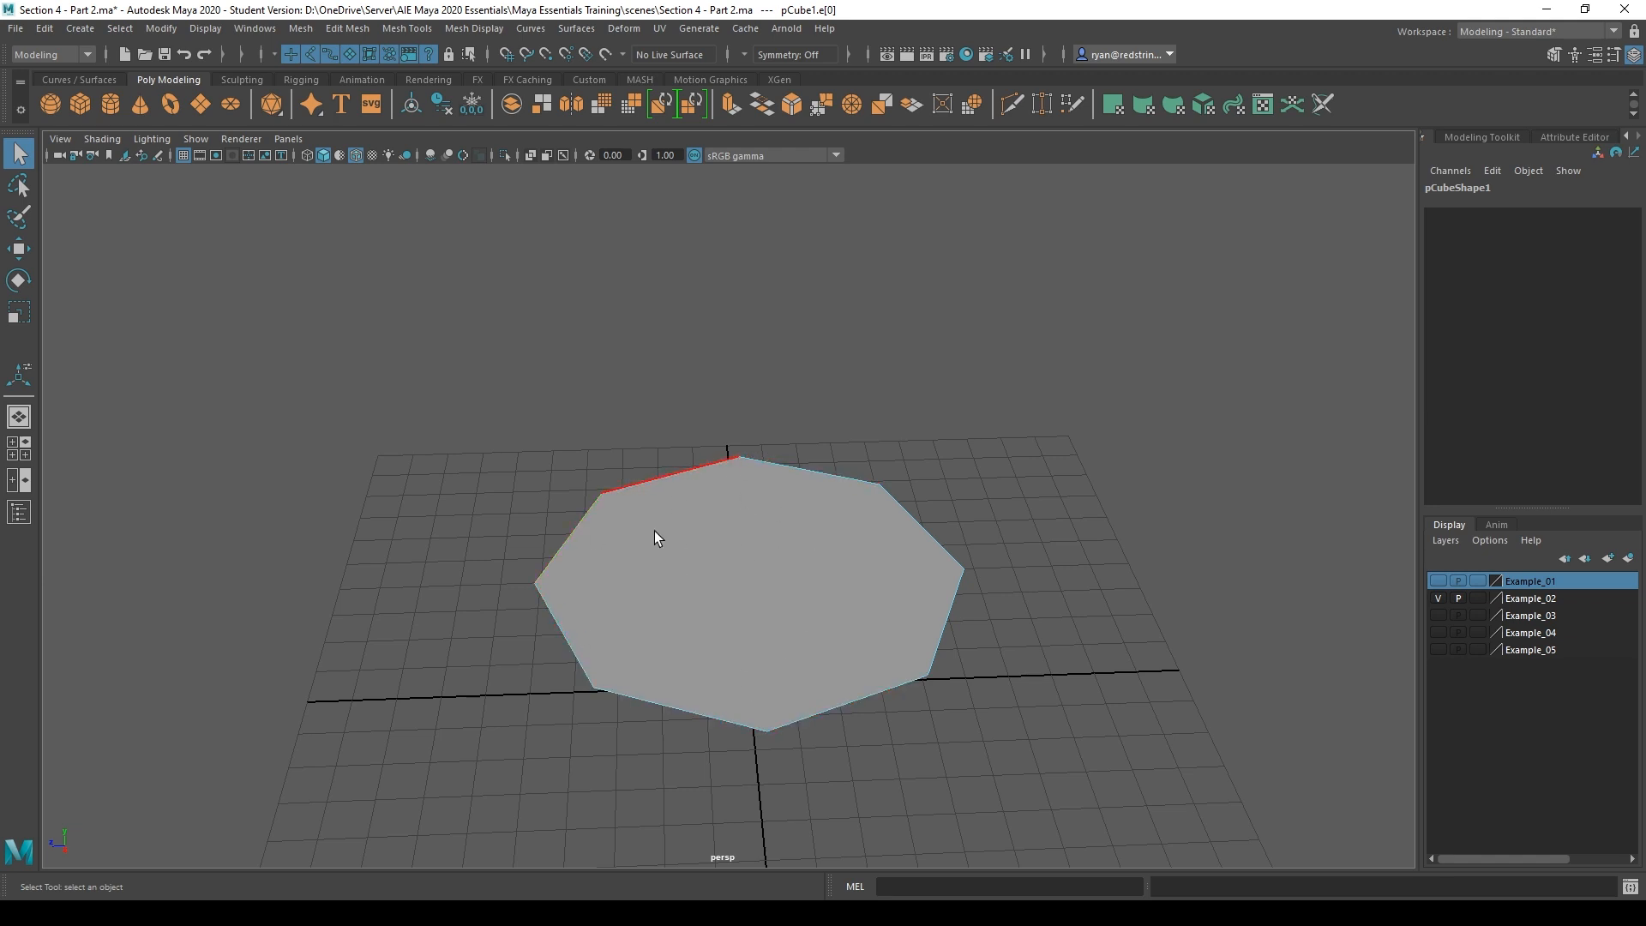
alt+drag(821, 527, 697, 440)
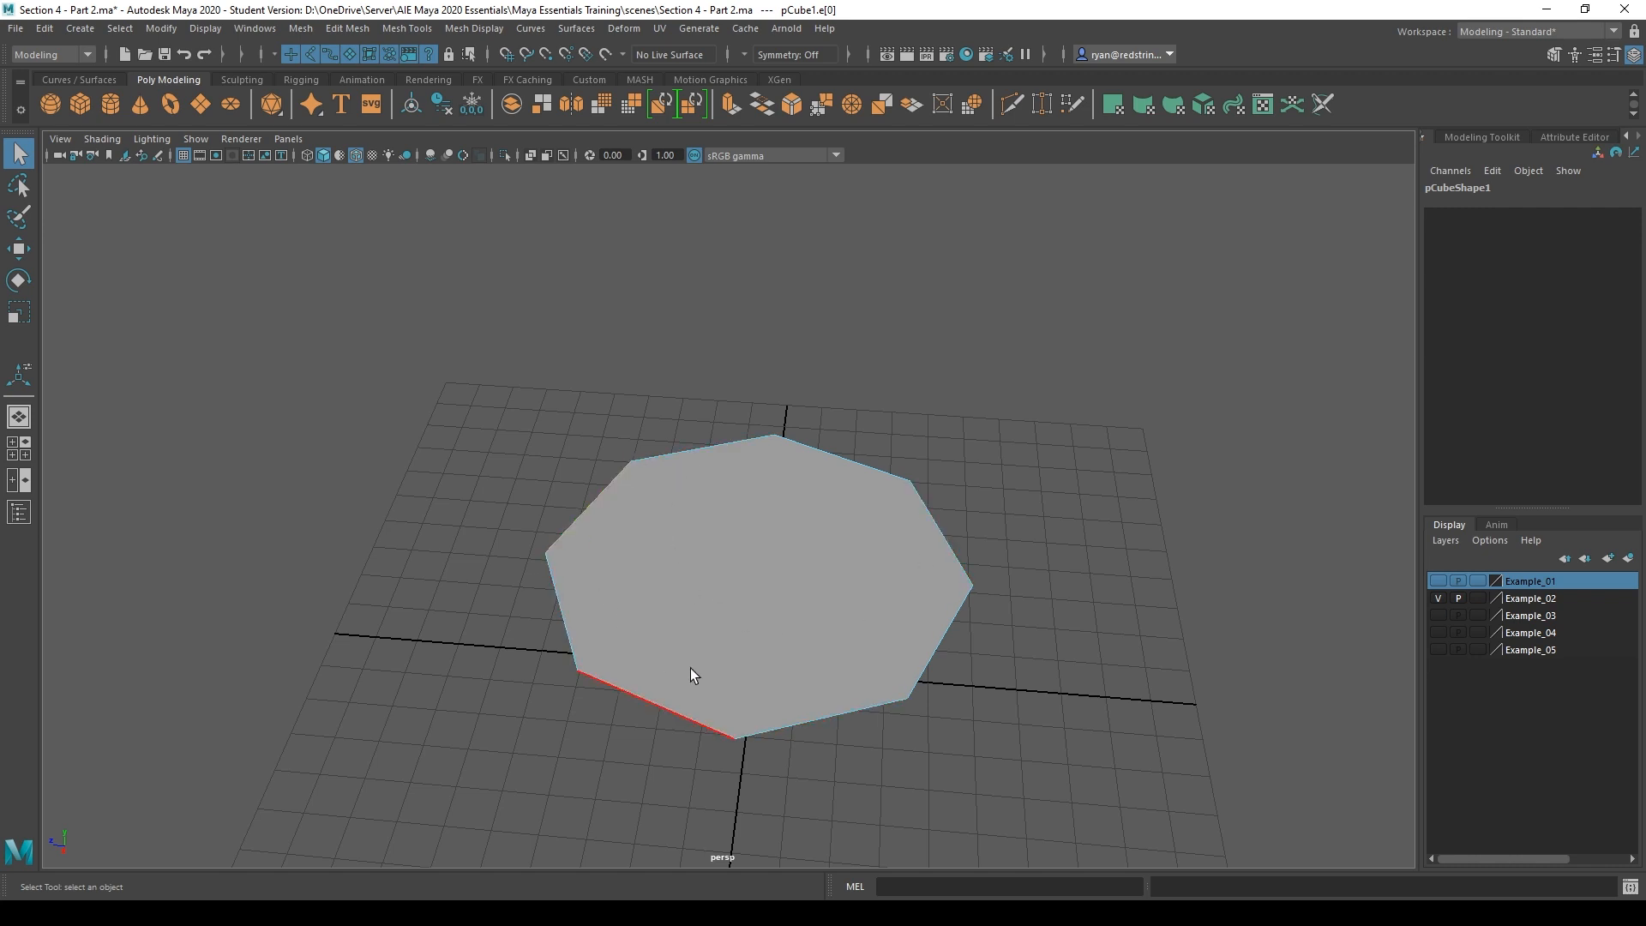
alt+drag(844, 542, 605, 536)
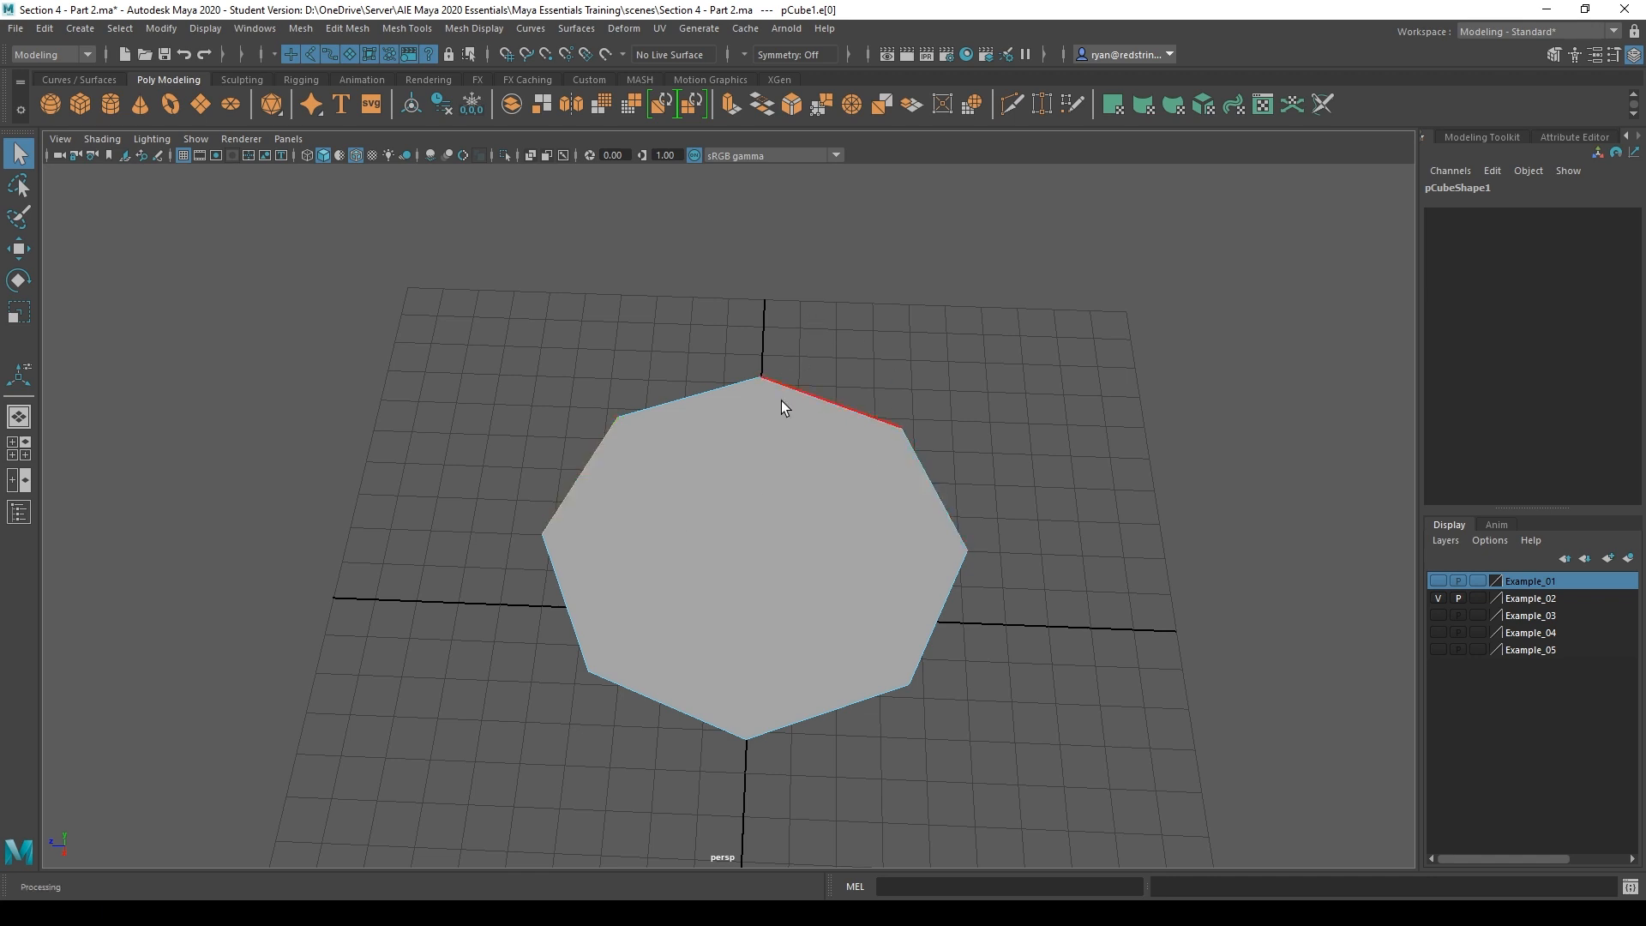
alt+drag(780, 400, 881, 524)
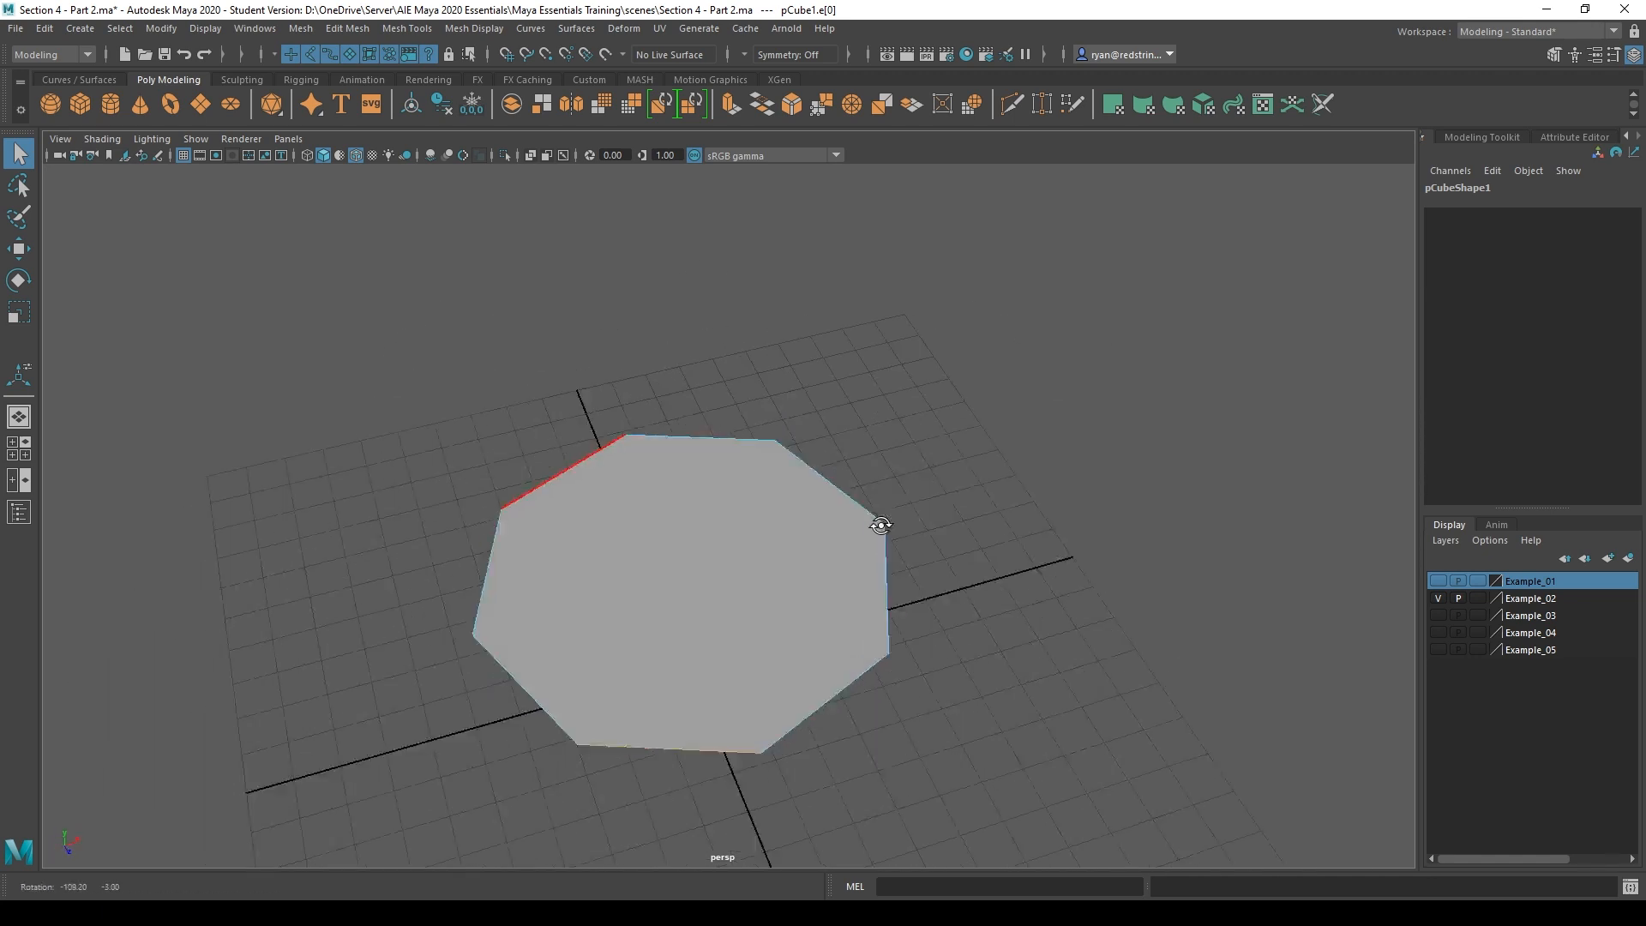
Hide the Example_02 layer and show the Example_03 layer with both of its planes in view
click(1438, 598)
click(1439, 615)
click(1159, 656)
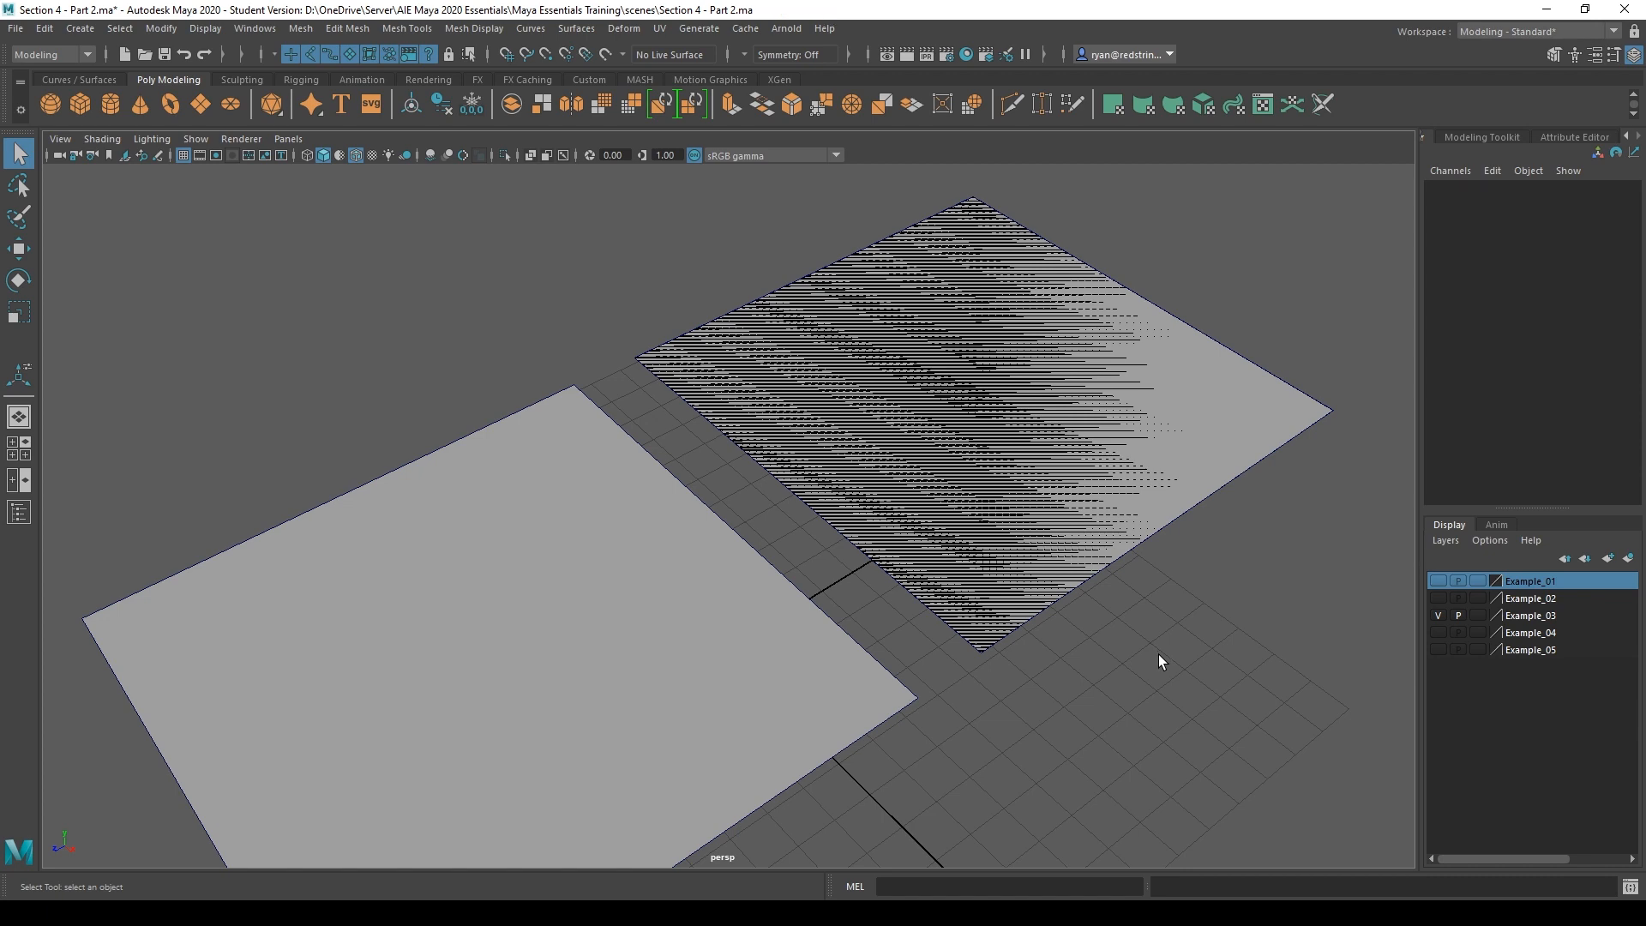
alt+right_drag(1159, 657, 841, 631)
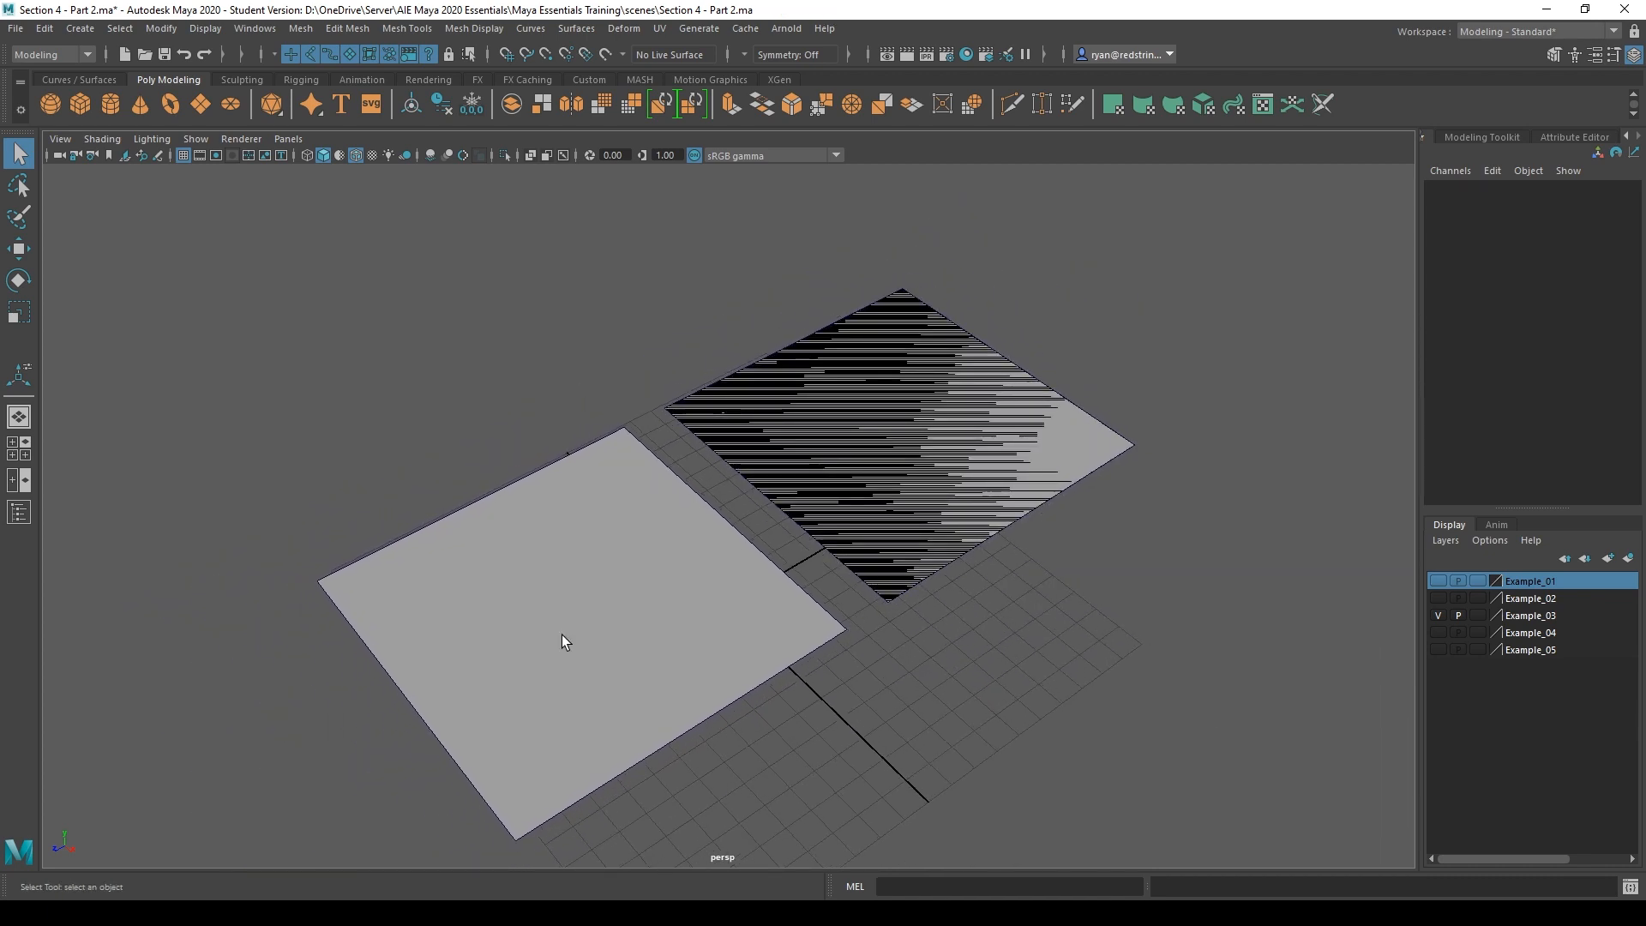
Compare the two planes from several angles and select the striped one to examine its flickering surface
alt+drag(562, 641, 871, 475)
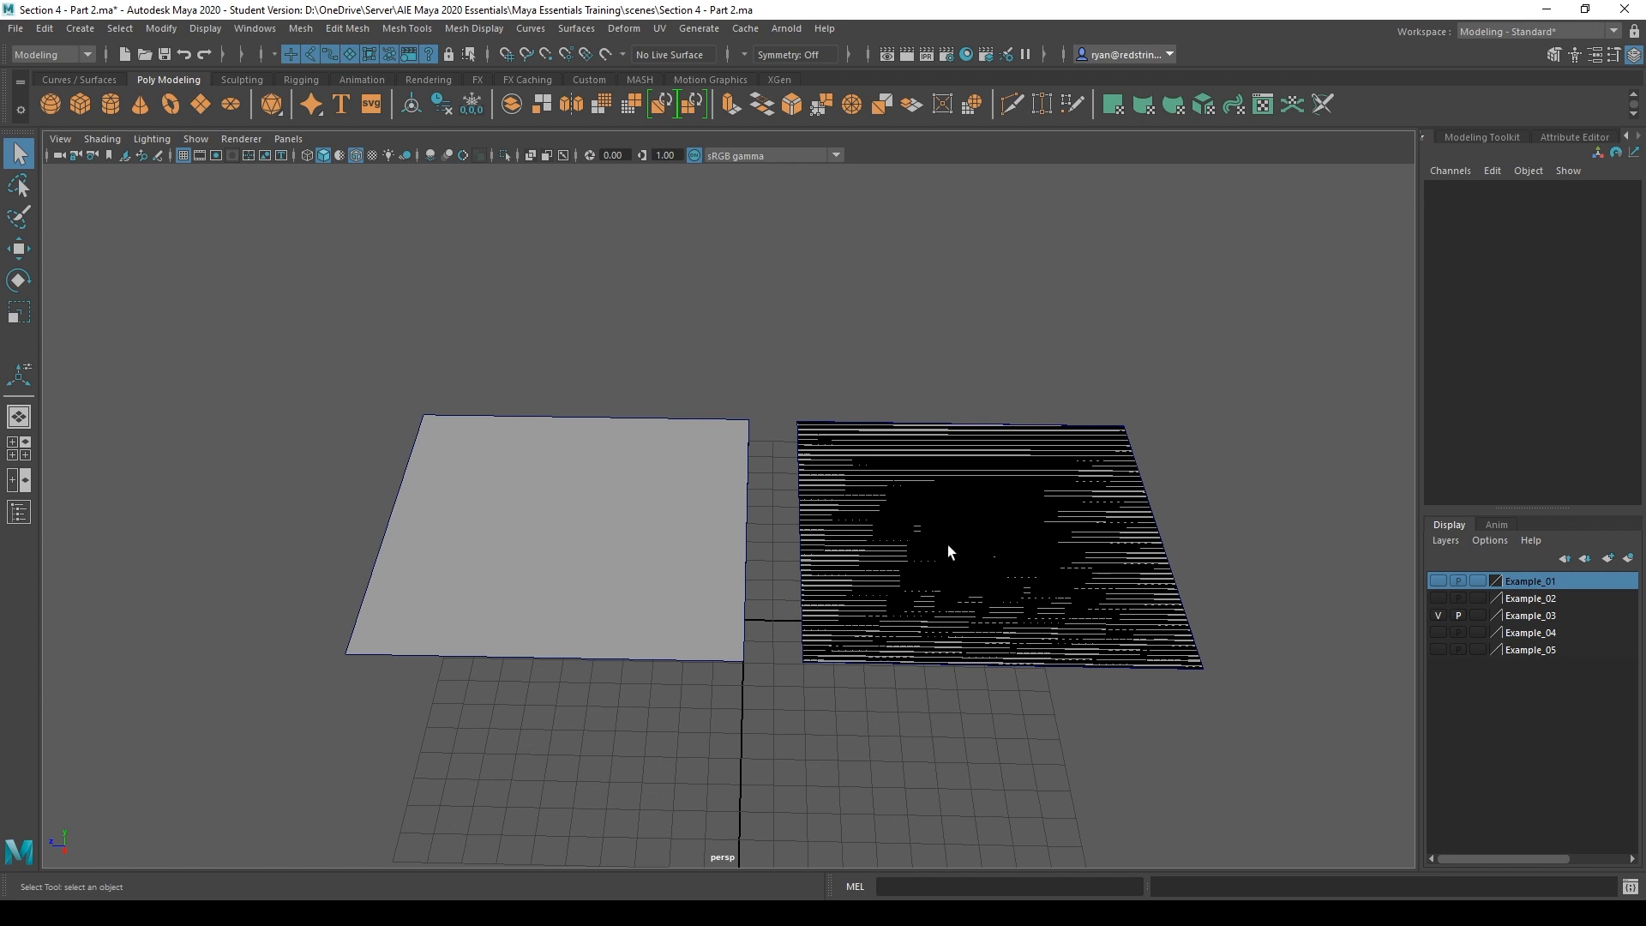
alt+drag(948, 552, 739, 490)
click(1005, 557)
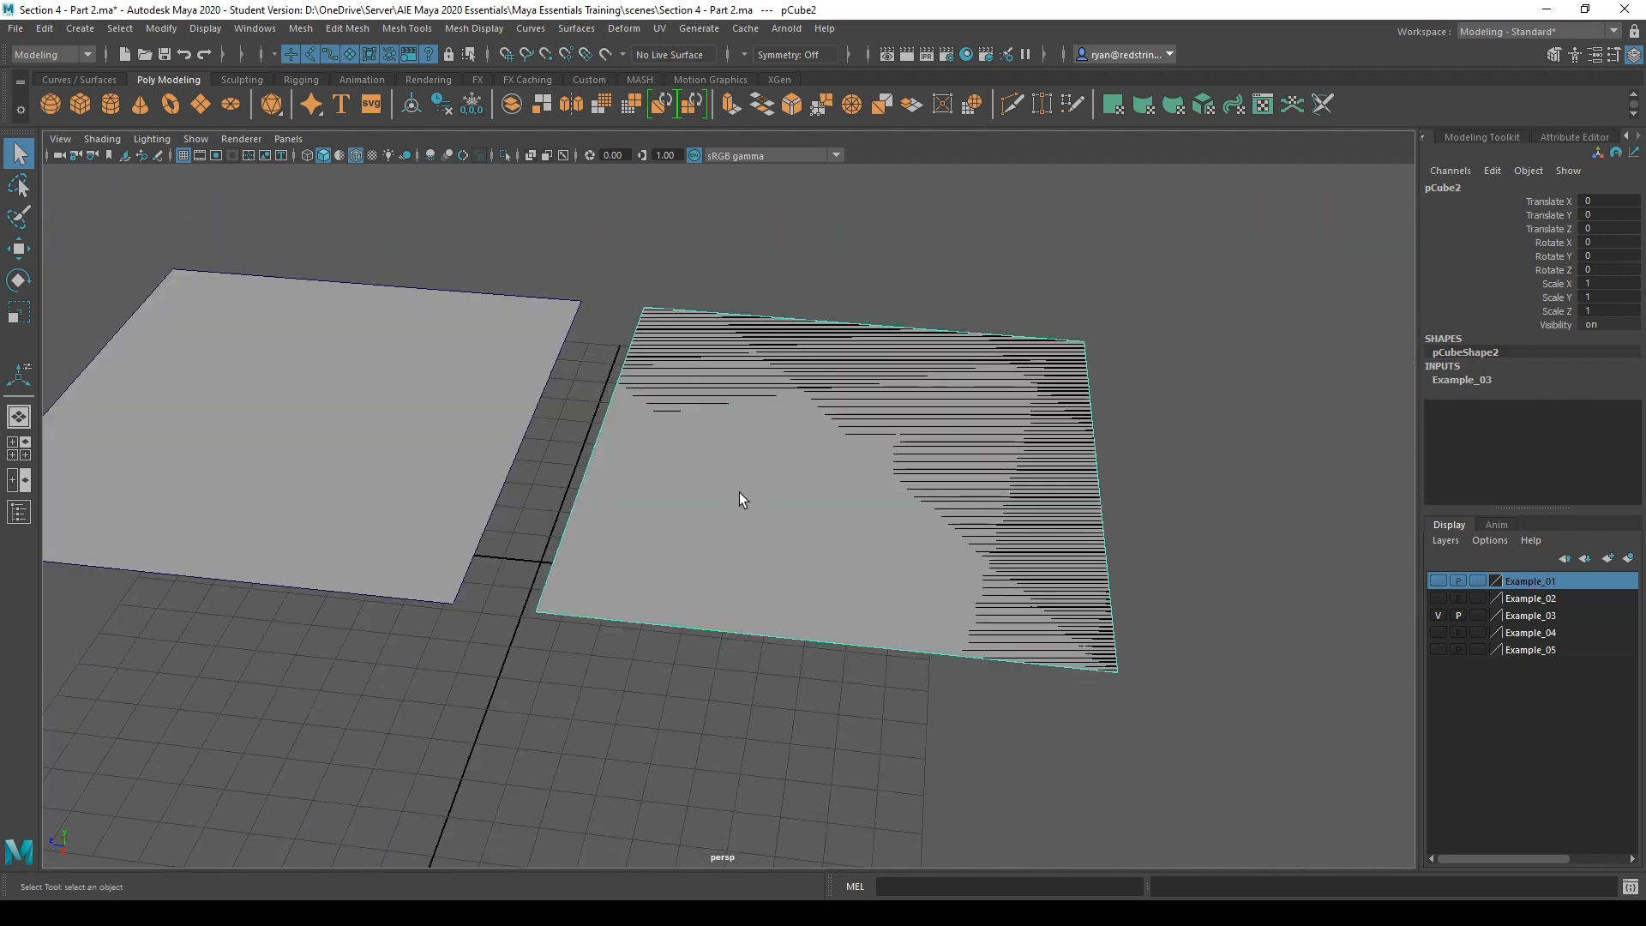
alt+right_drag(897, 570, 821, 511)
alt+drag(809, 411, 730, 479)
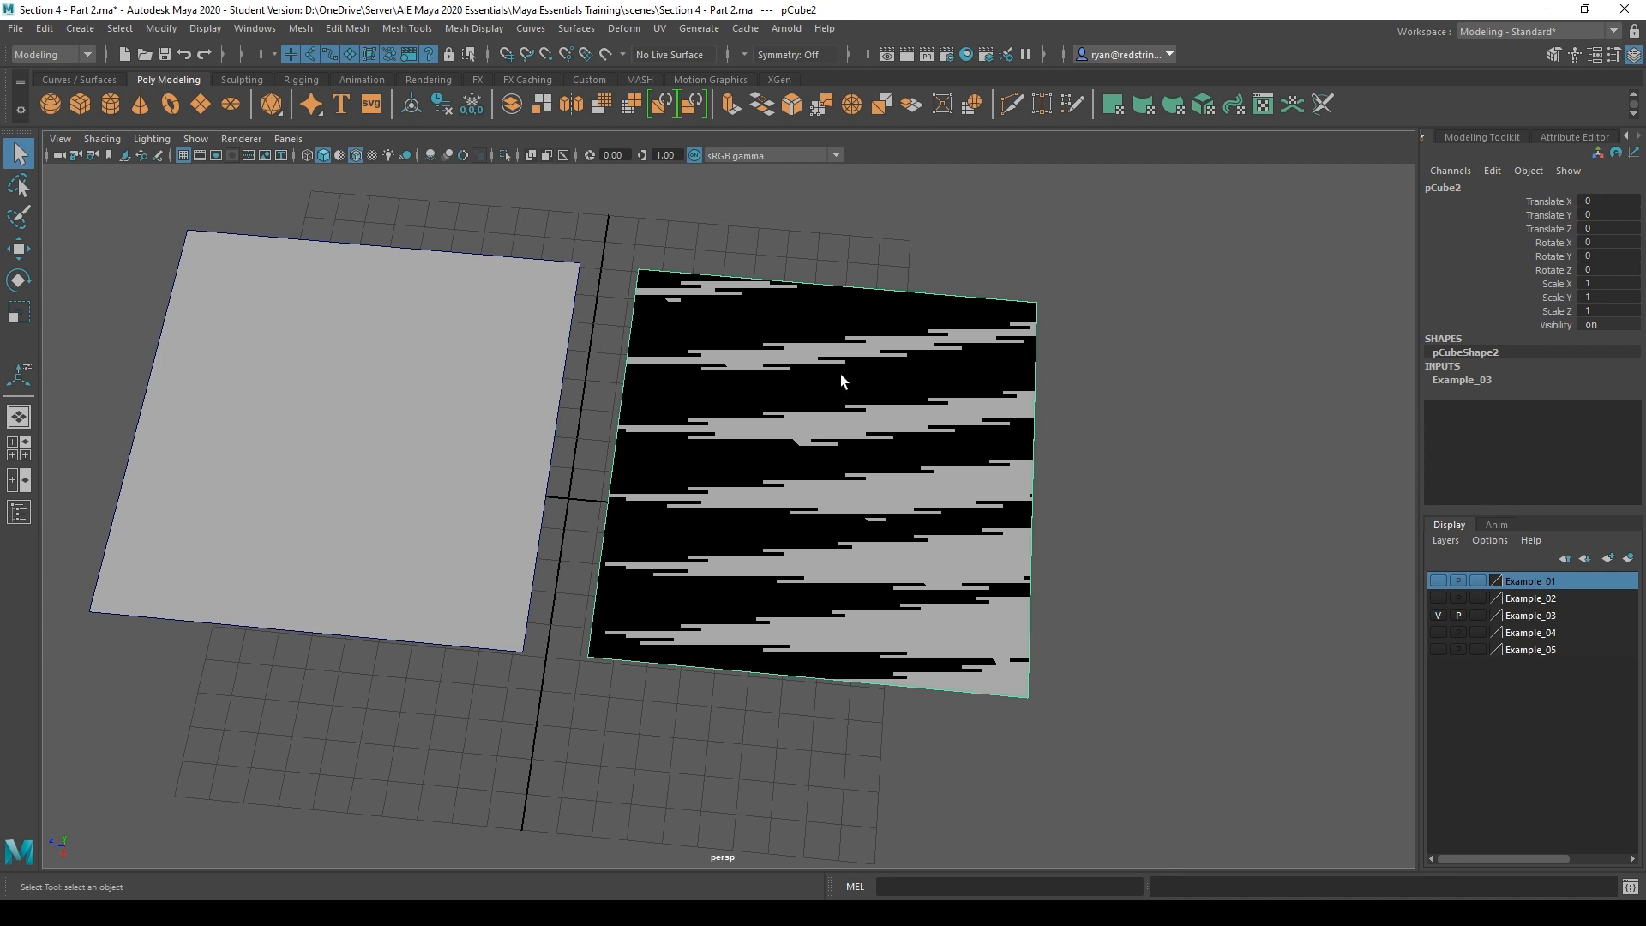
Try raising an outer edge of the striped mesh to separate its overlapping faces, undo the move and clear the selection
right_drag(840, 379, 831, 311)
click(888, 304)
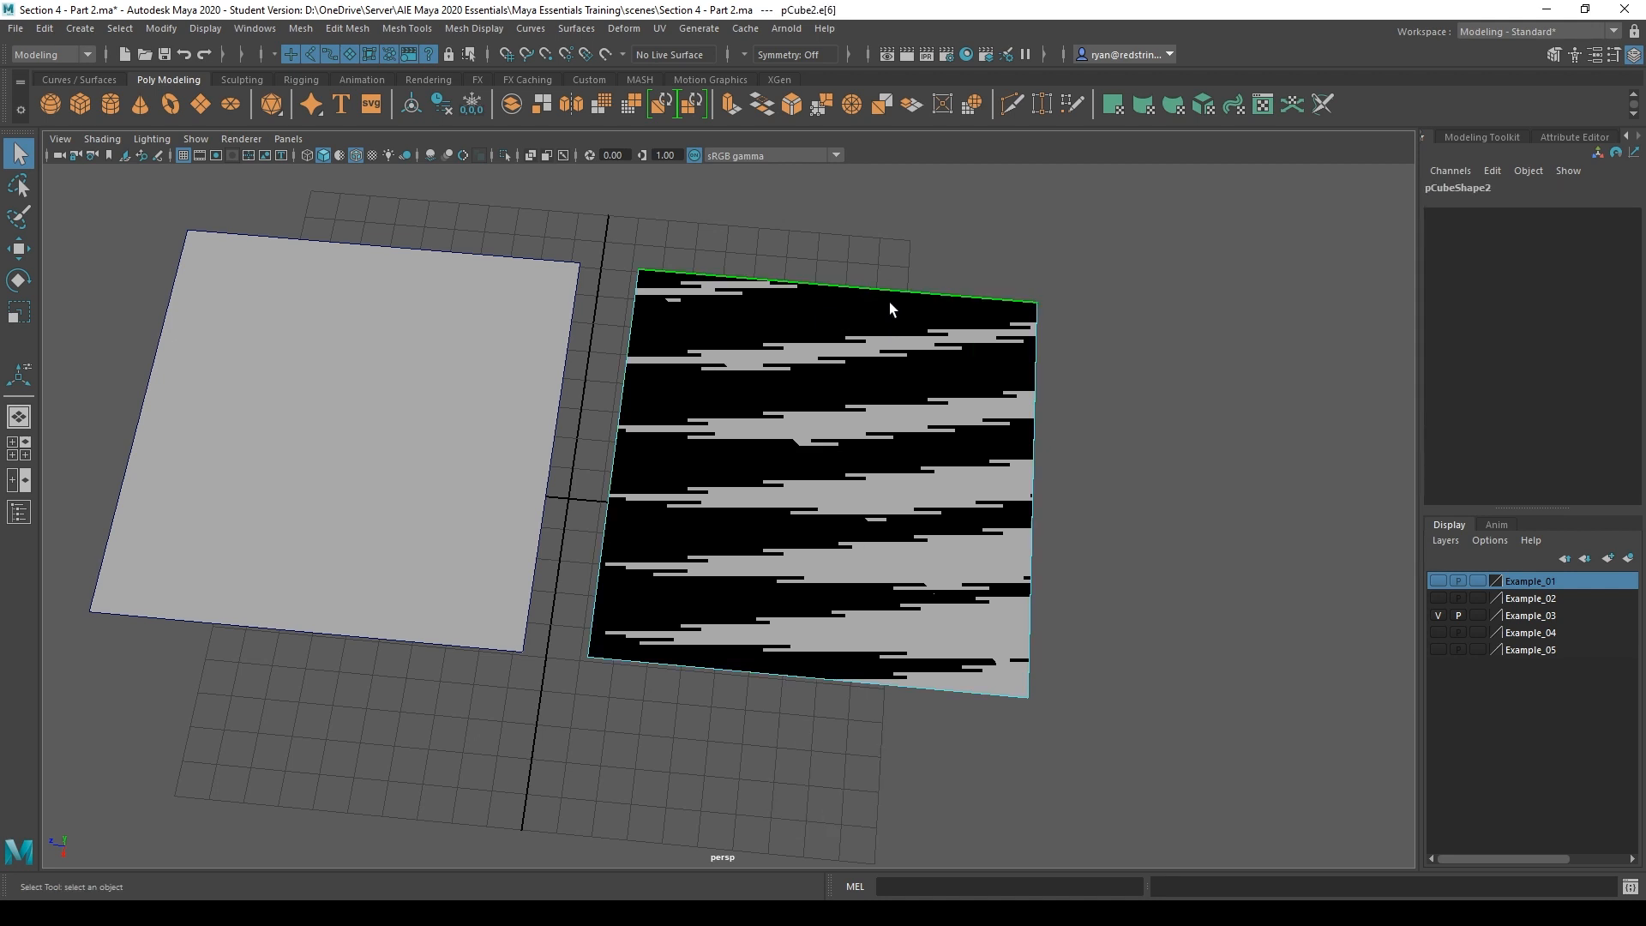
alt+drag(872, 271, 732, 448)
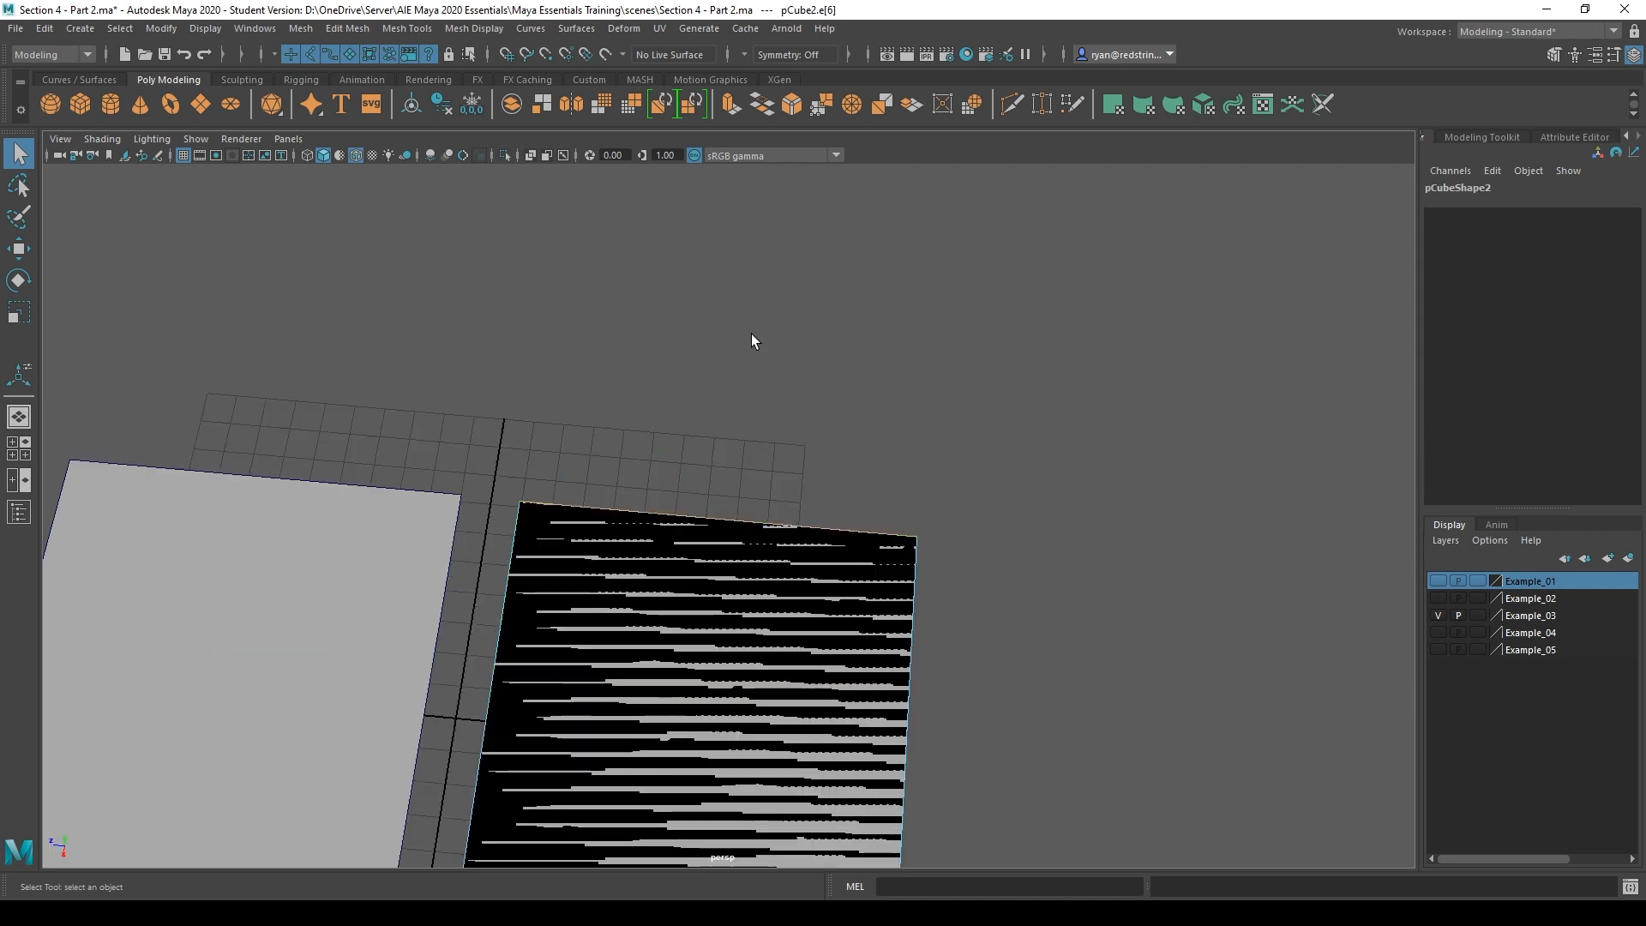
alt+drag(912, 615, 786, 558)
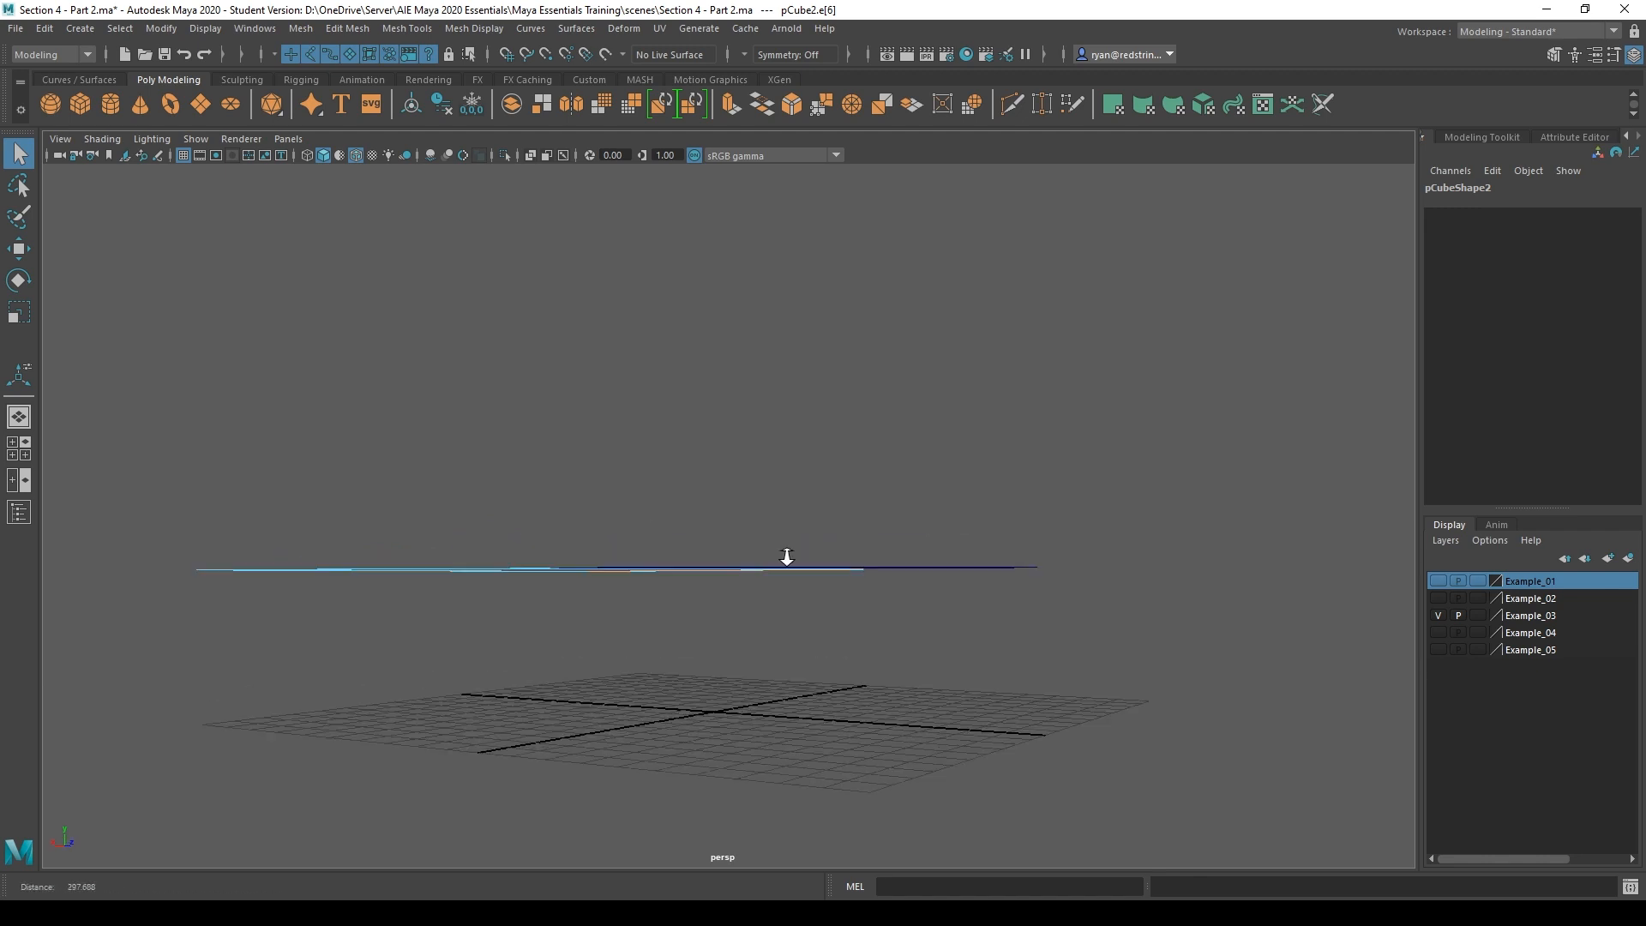
alt+right_drag(786, 558, 1150, 605)
click(683, 616)
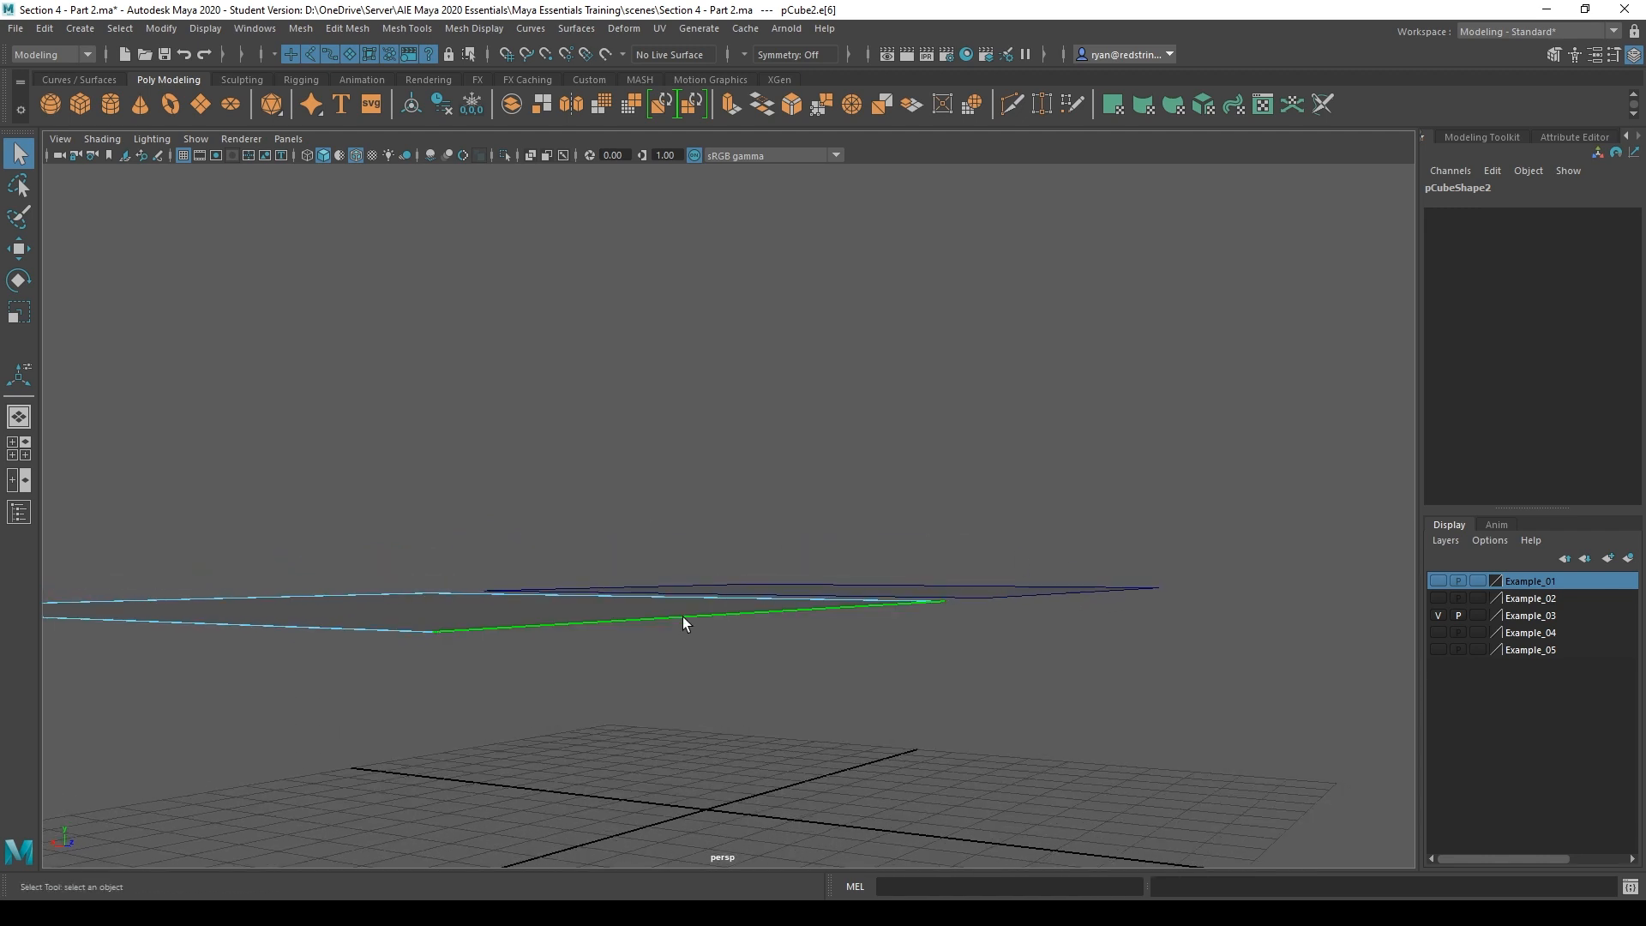
alt+right_drag(682, 616, 635, 549)
key(w)
shift+drag(749, 497, 713, 420)
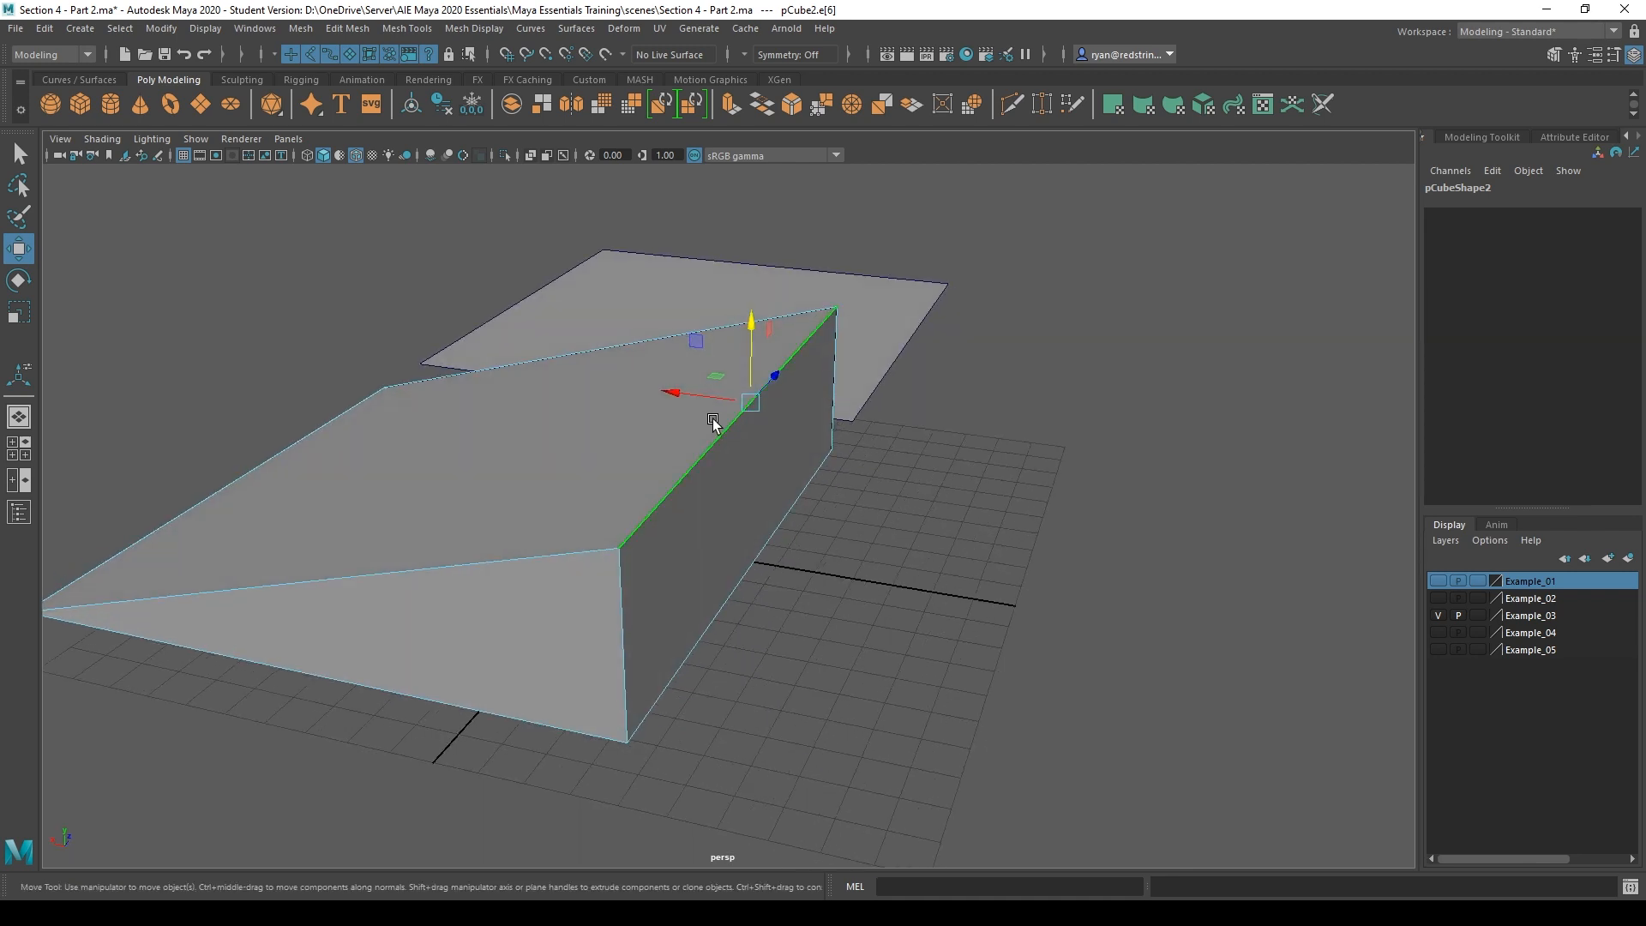
key(ctrl+z)
click(806, 604)
mouse_move(783, 536)
alt+mouse_down()
mouse_move(787, 645)
mouse_move(758, 555)
alt+mouse_up()
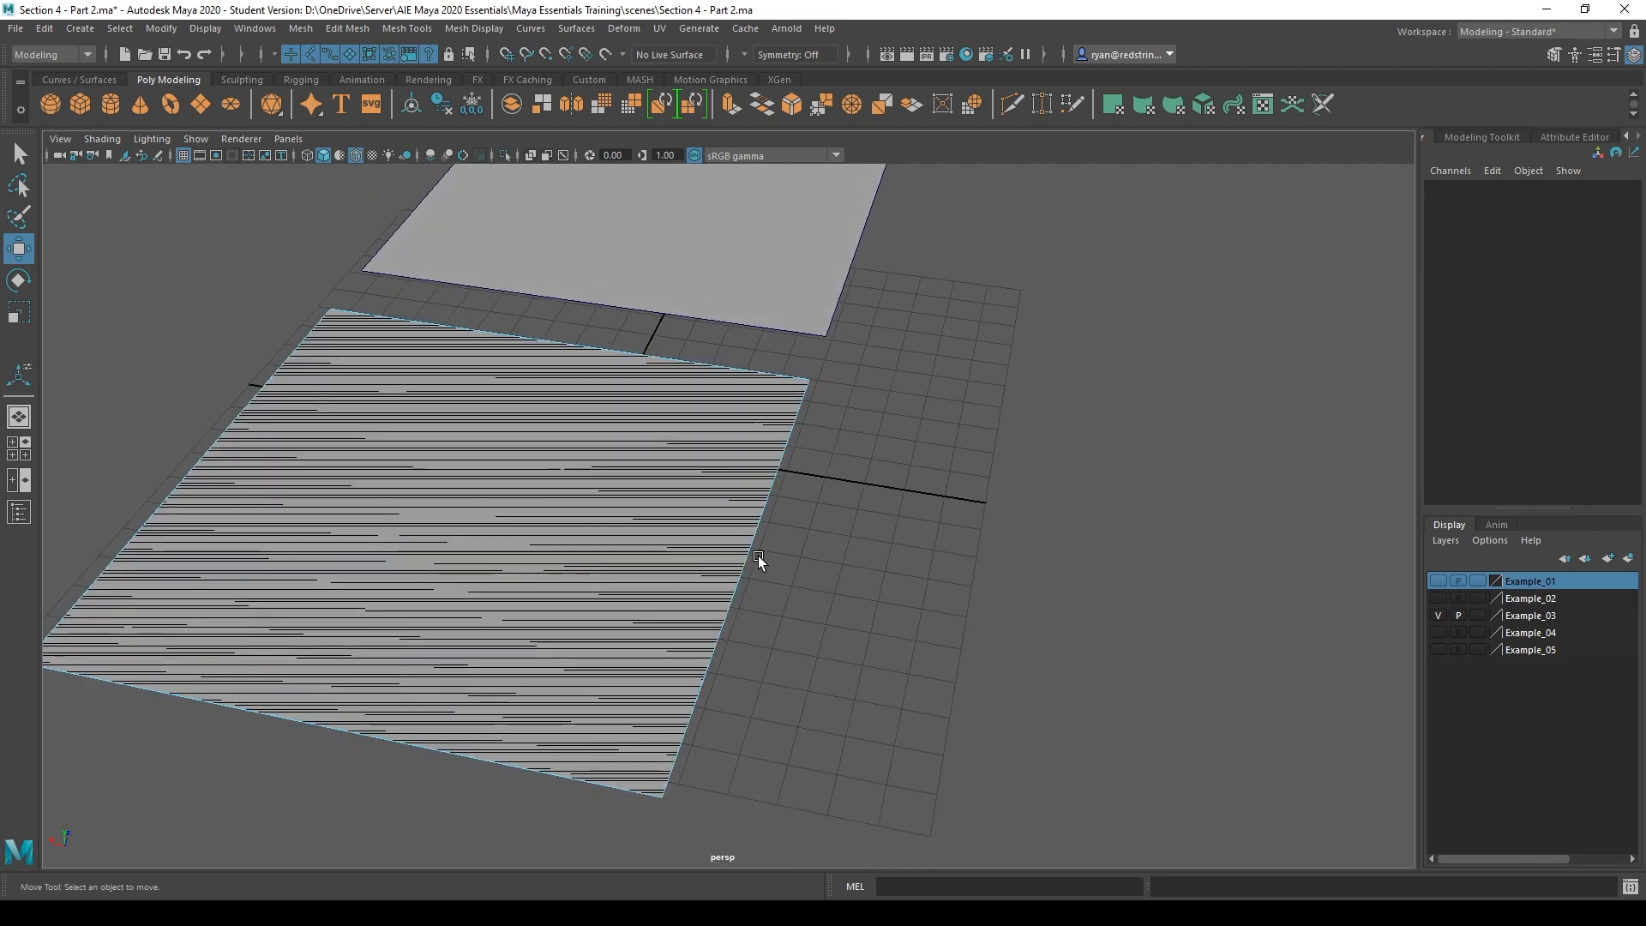
Move the striped mesh's outer edge sideways away from its body, check the edge left behind and clear the selection
click(738, 532)
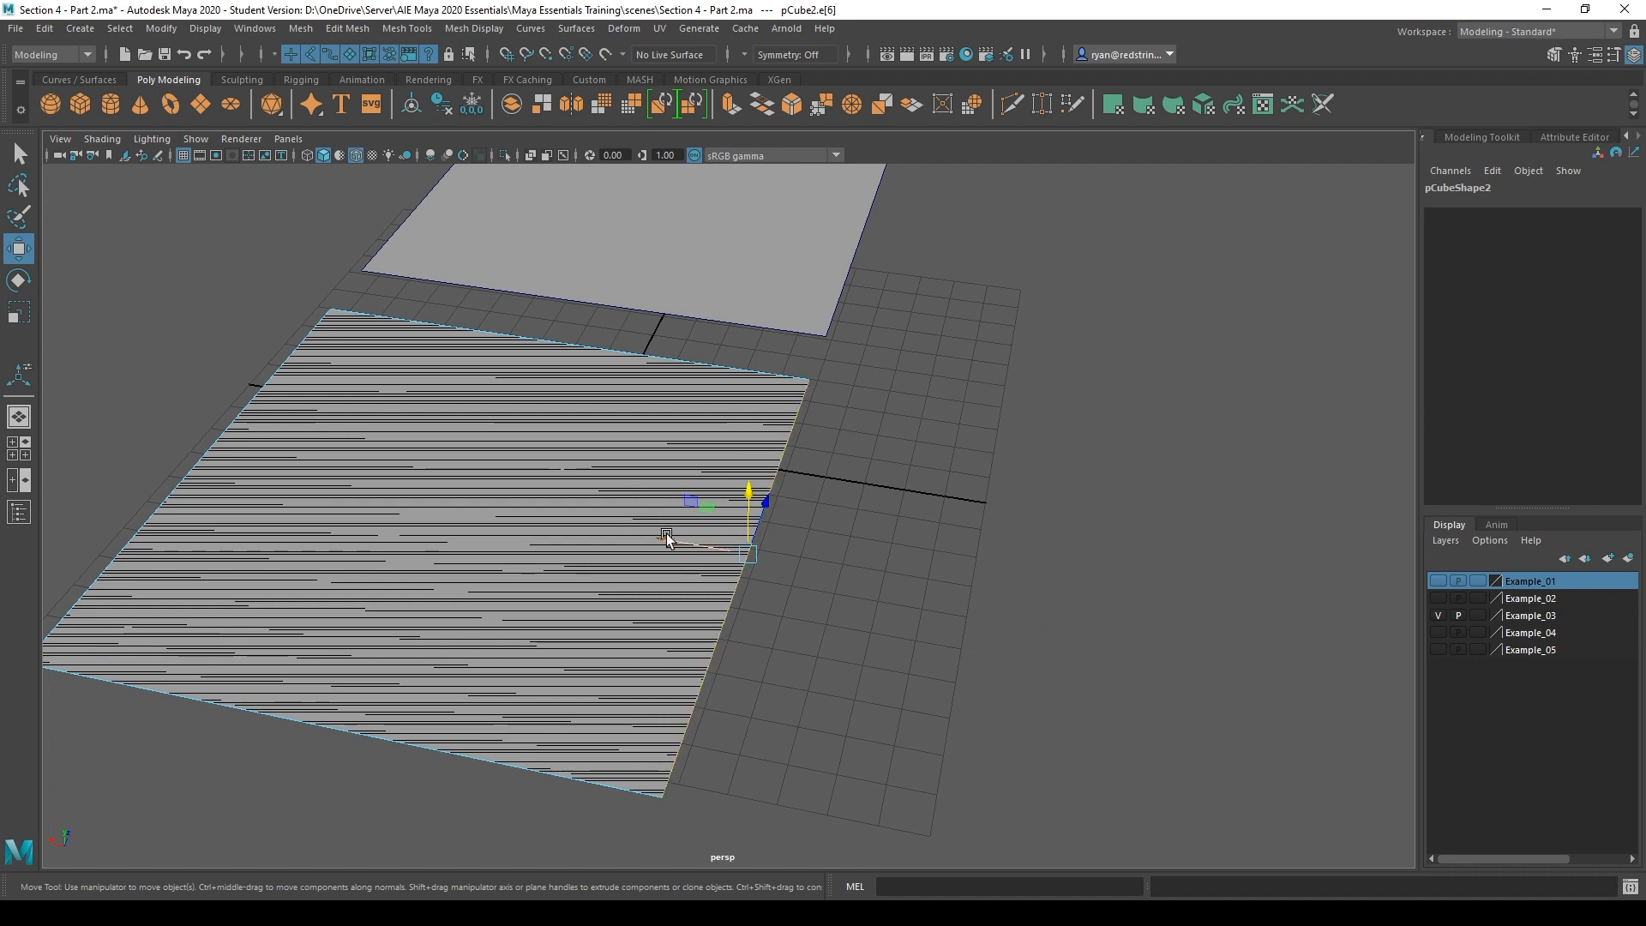
shift+drag(666, 539, 1119, 600)
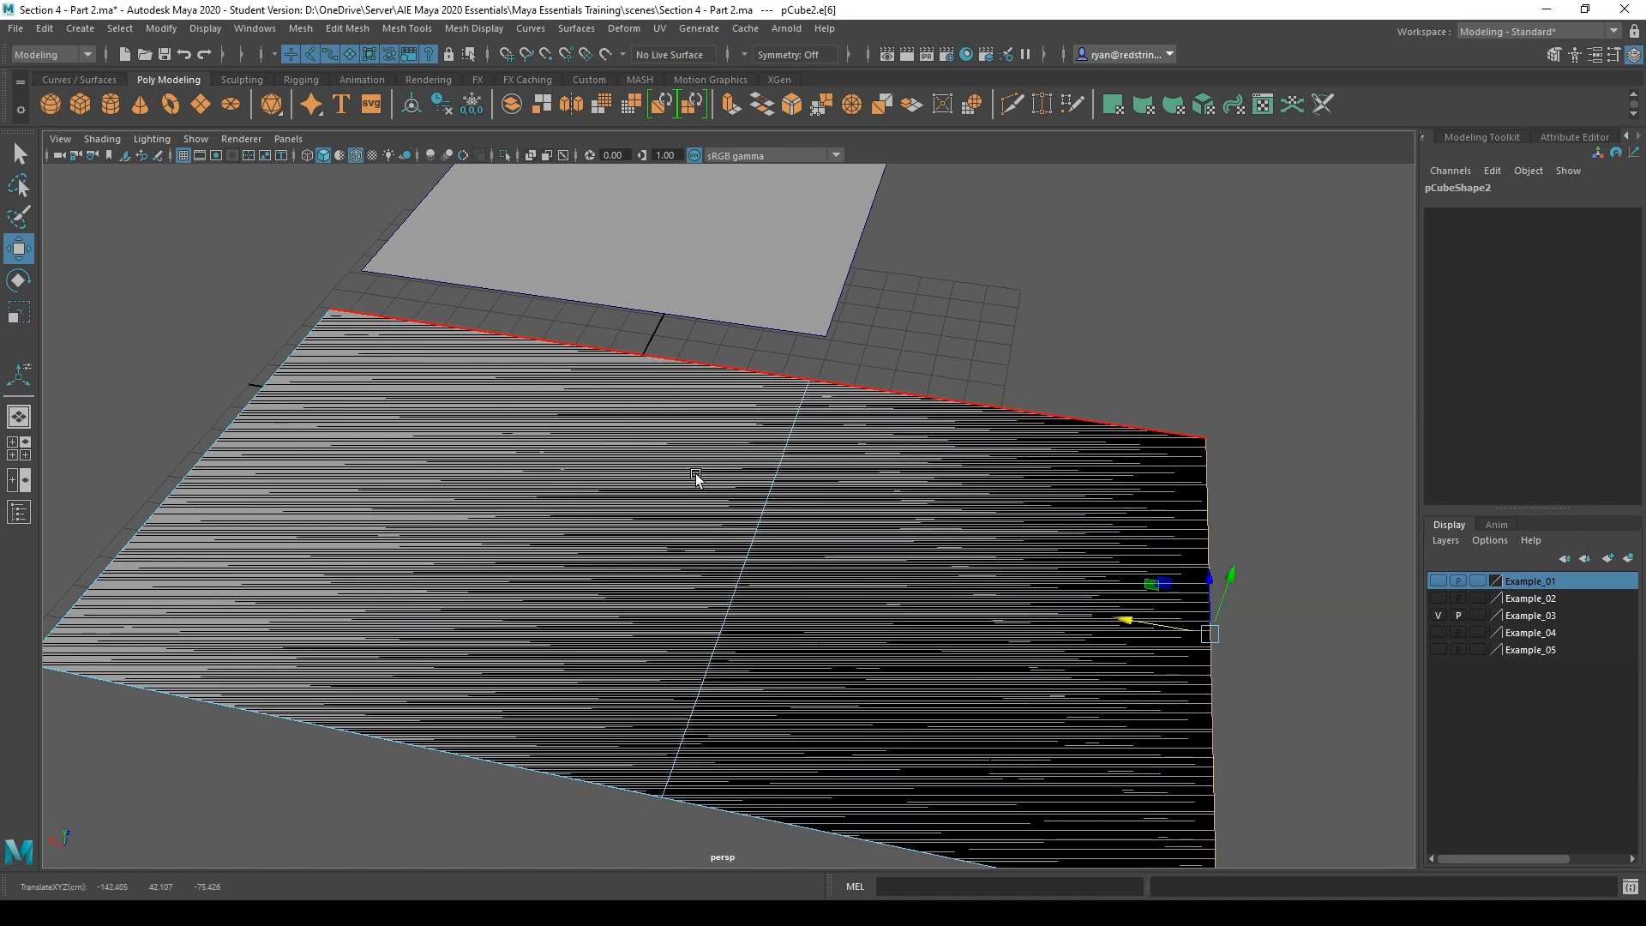
click(768, 504)
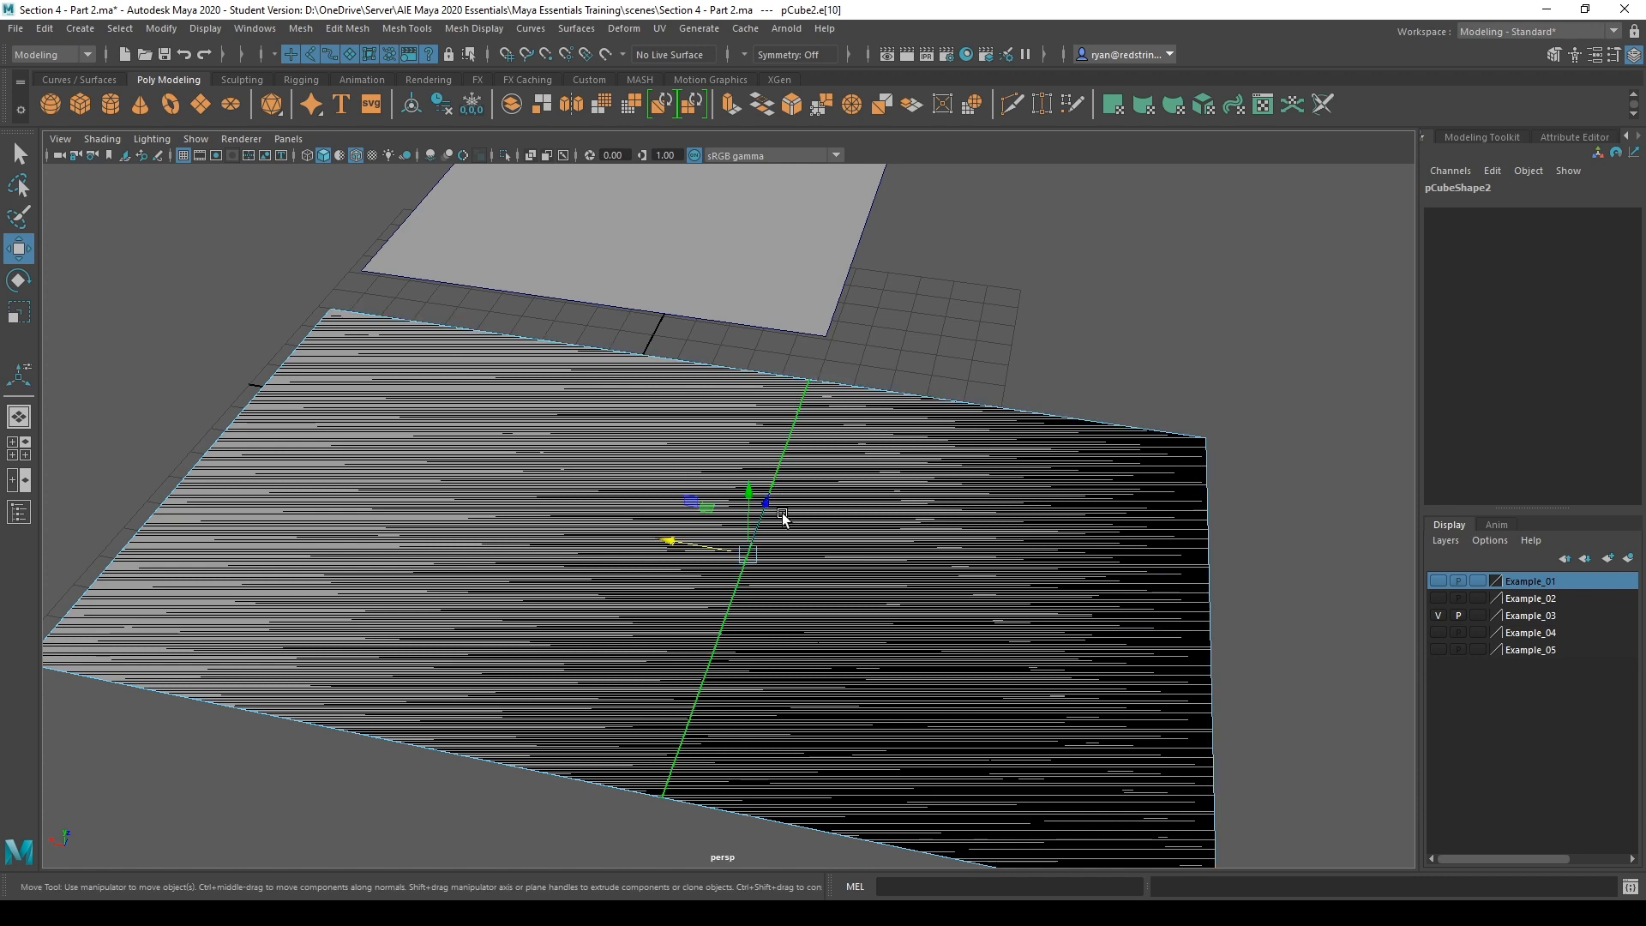
click(1044, 264)
Return the widened striped mesh to object mode and examine its overlapping faces from different angles
scroll(703, 440, down, 3)
alt+drag(703, 443, 750, 457)
right_drag(750, 457, 792, 432)
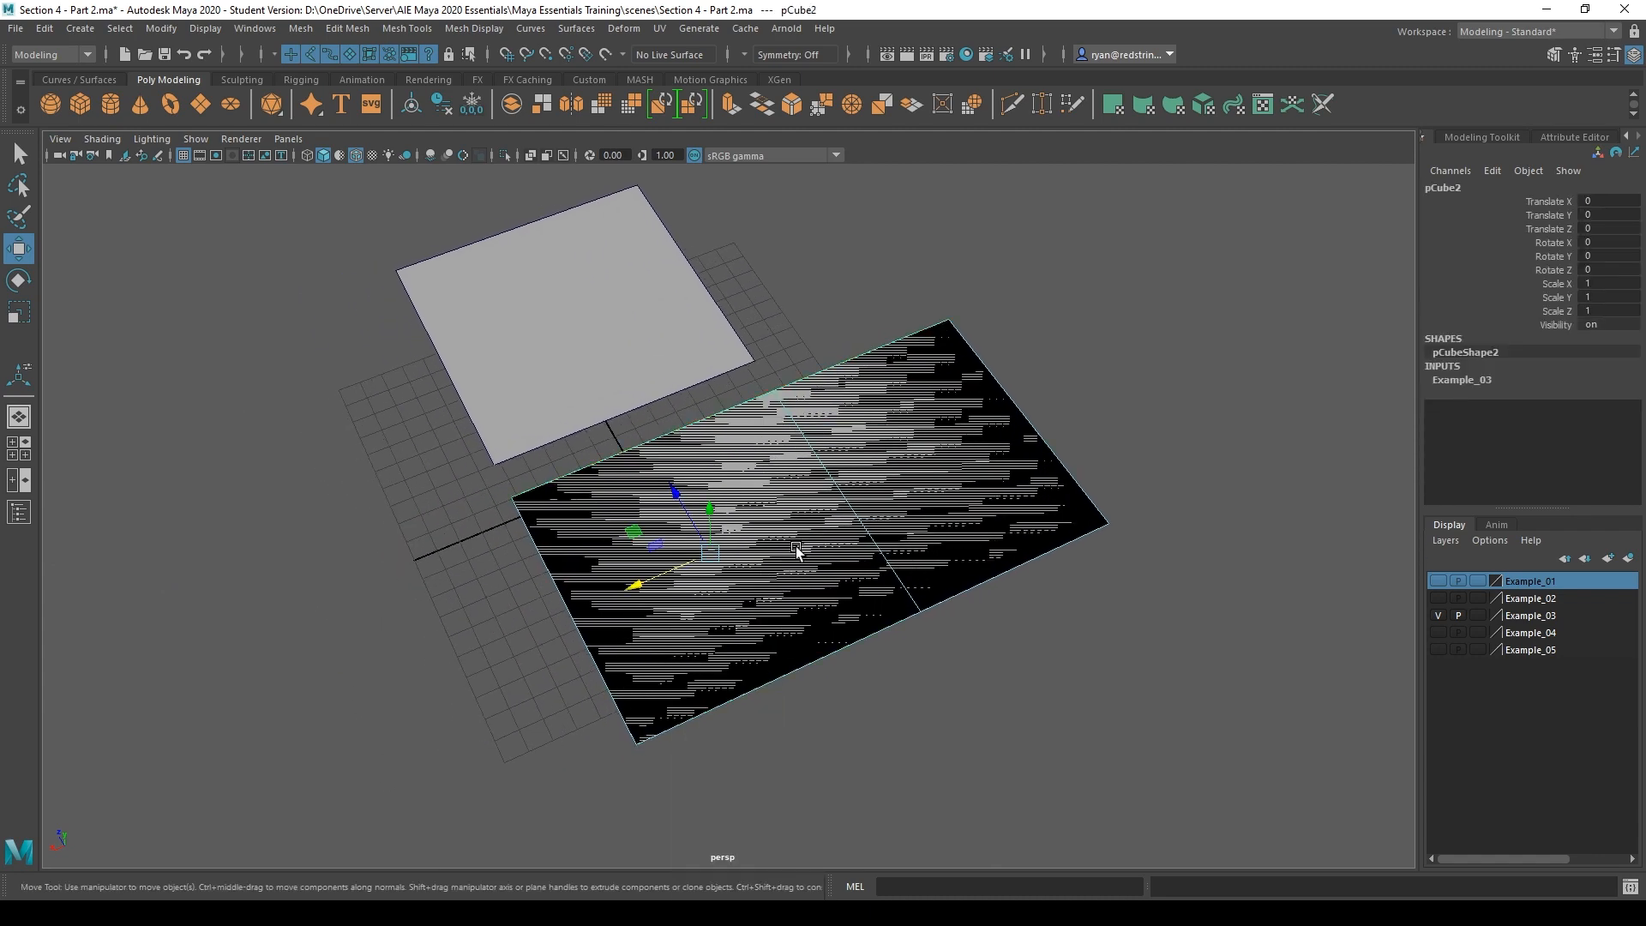
alt+drag(634, 489, 718, 489)
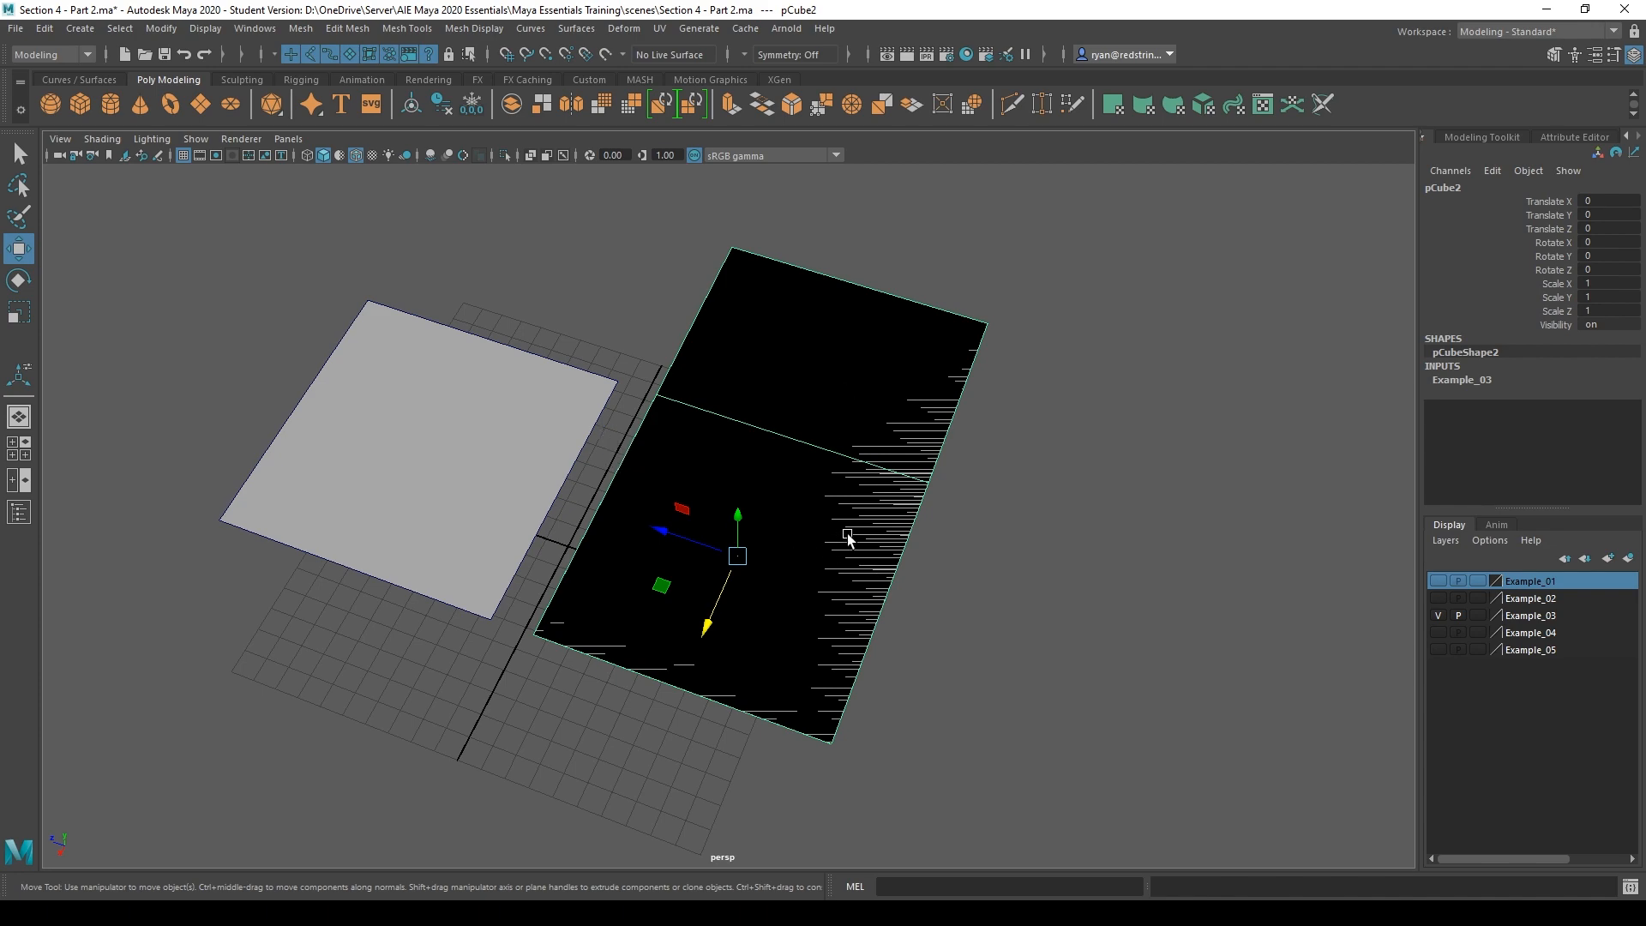
mouse_move(847, 536)
alt+mouse_down()
mouse_move(834, 471)
mouse_move(841, 511)
alt+mouse_up()
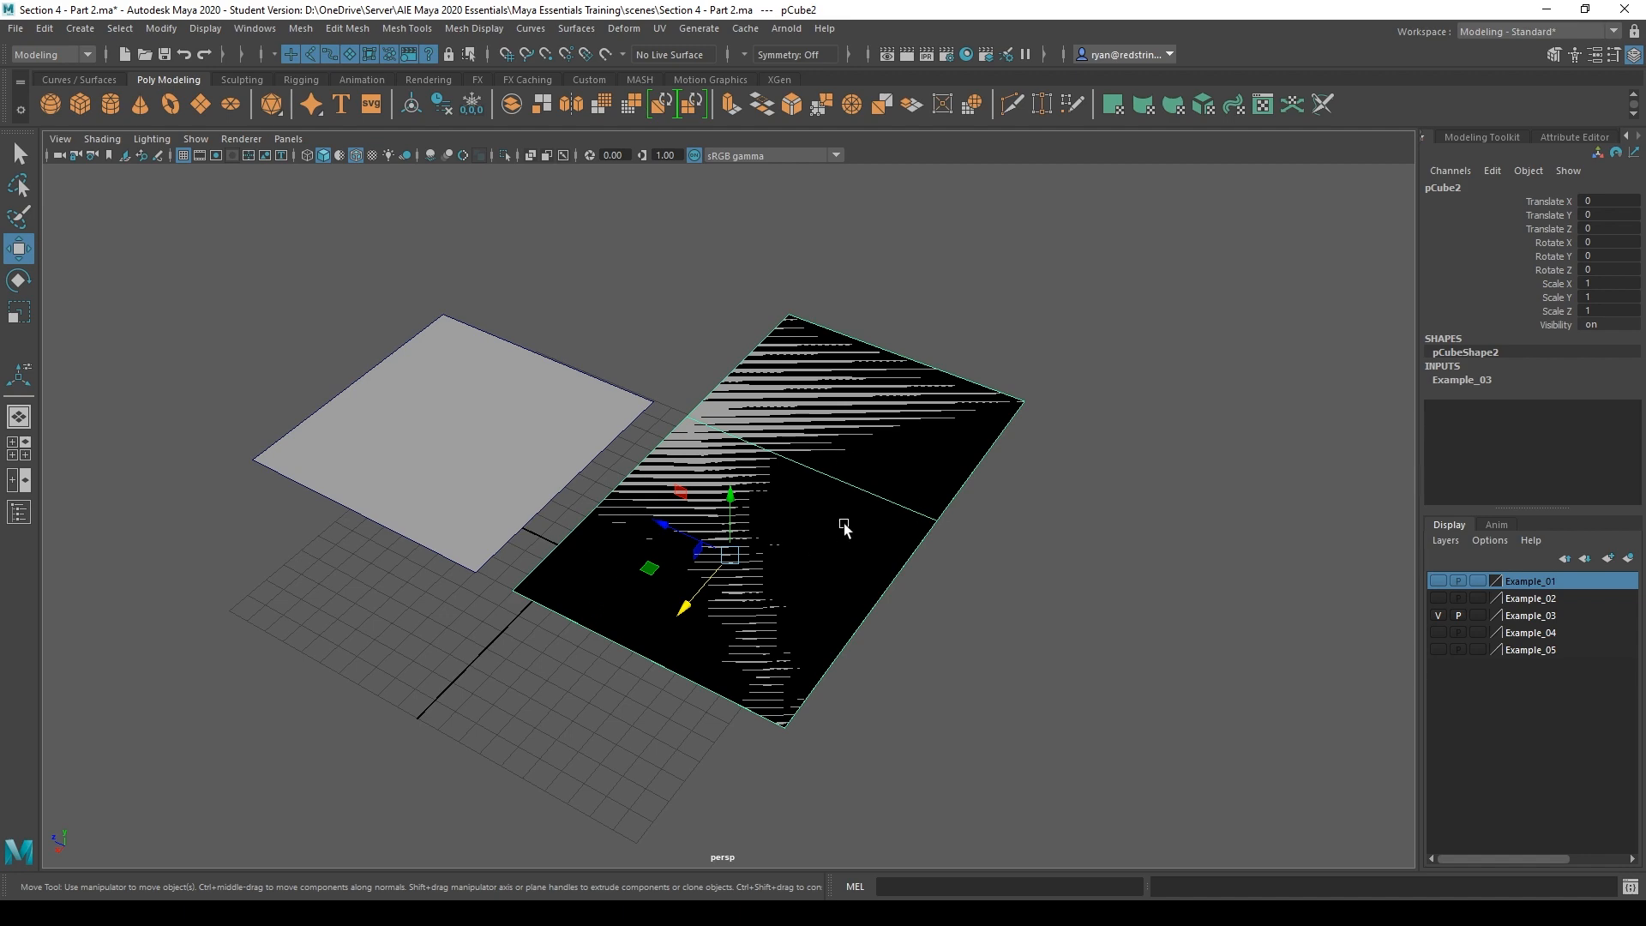
Turn on smooth mesh preview for the striped mesh, clear the selection and inspect how it deforms from another angle
mouse_move(757, 635)
alt+mouse_down()
mouse_move(736, 634)
mouse_move(753, 642)
alt+mouse_up()
key(3)
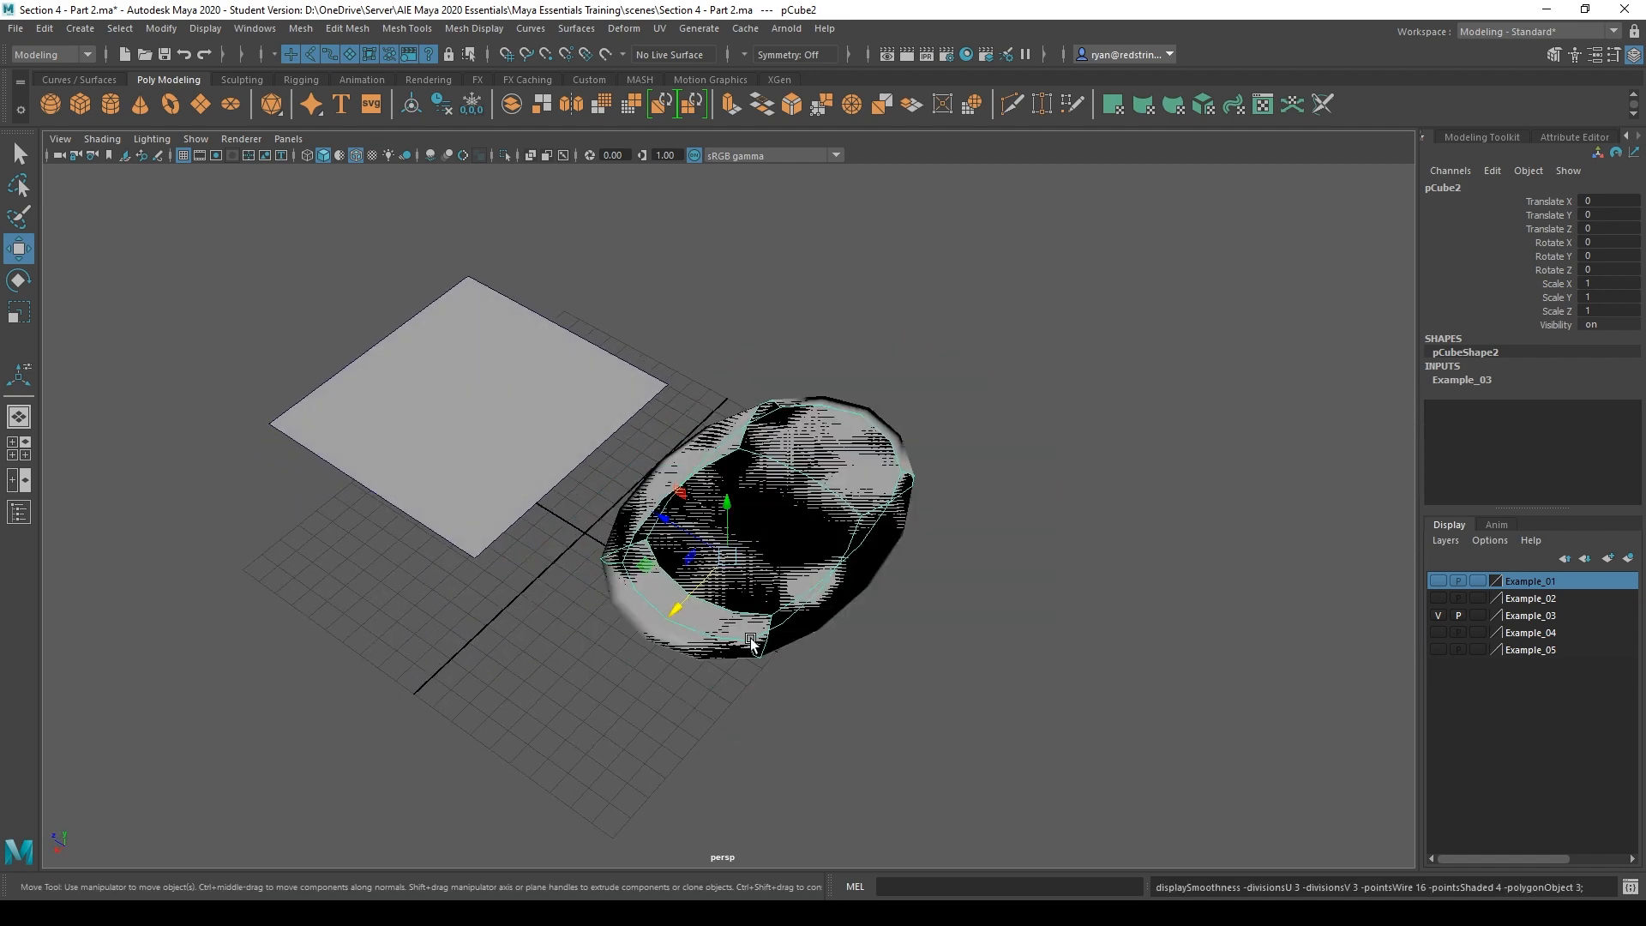
click(921, 624)
alt+drag(713, 480, 751, 353)
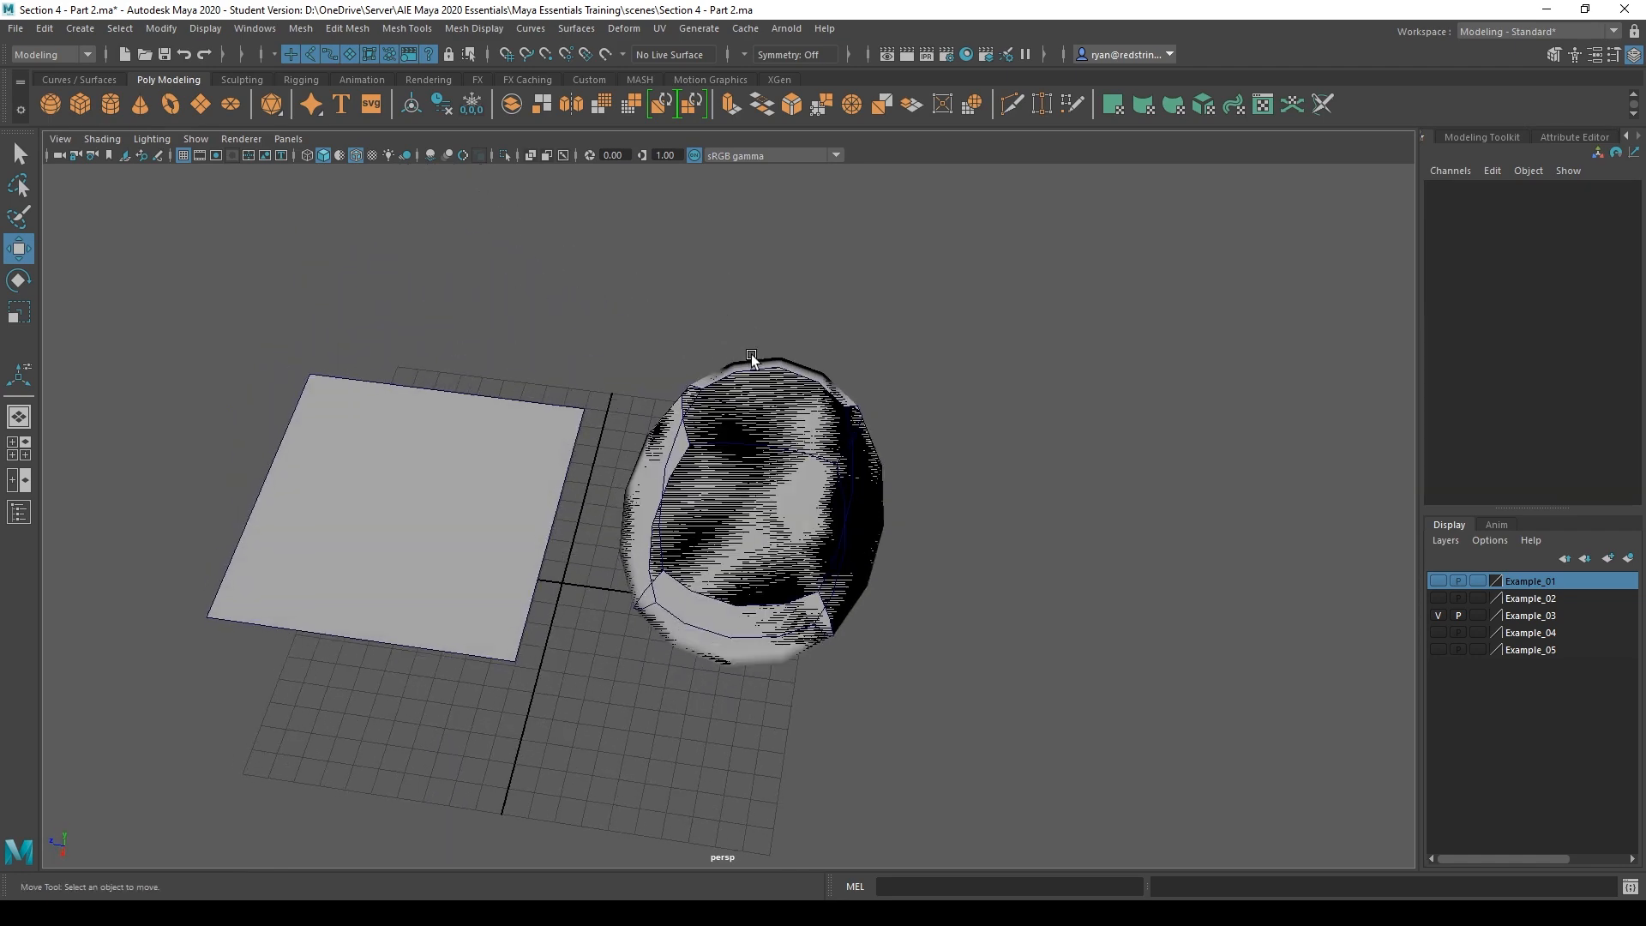
Turn on smooth mesh preview for the plain plane to compare it with the striped mesh, and clear the selection
click(398, 487)
mouse_move(430, 595)
alt+mouse_down()
mouse_move(426, 488)
mouse_move(416, 581)
alt+mouse_up()
key(3)
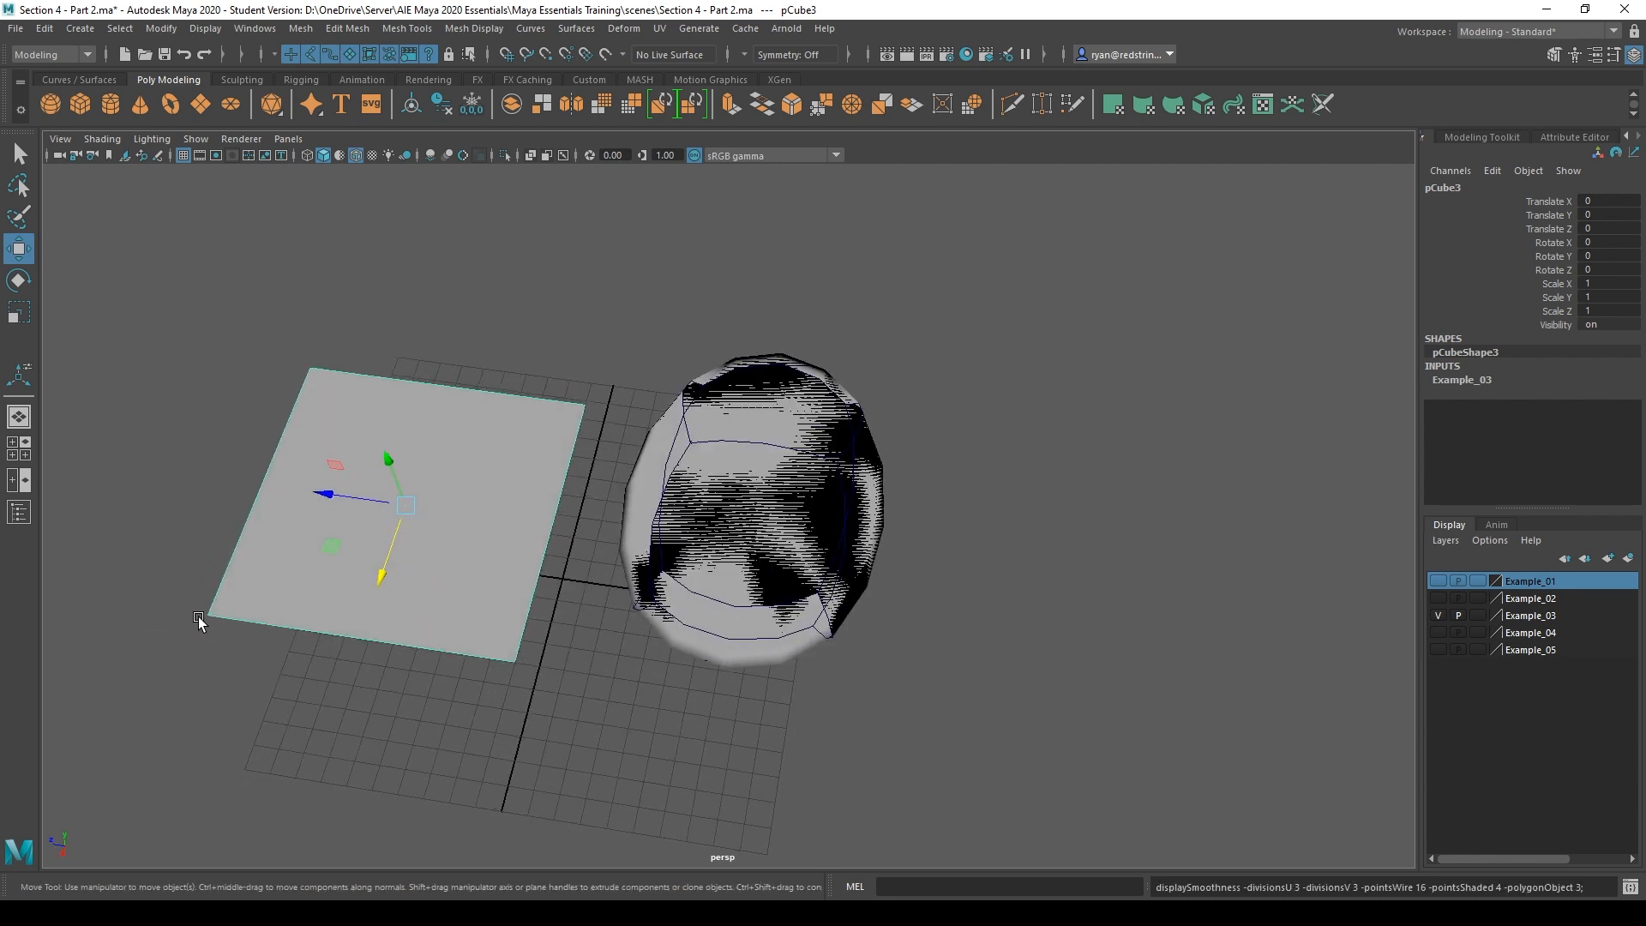
click(611, 308)
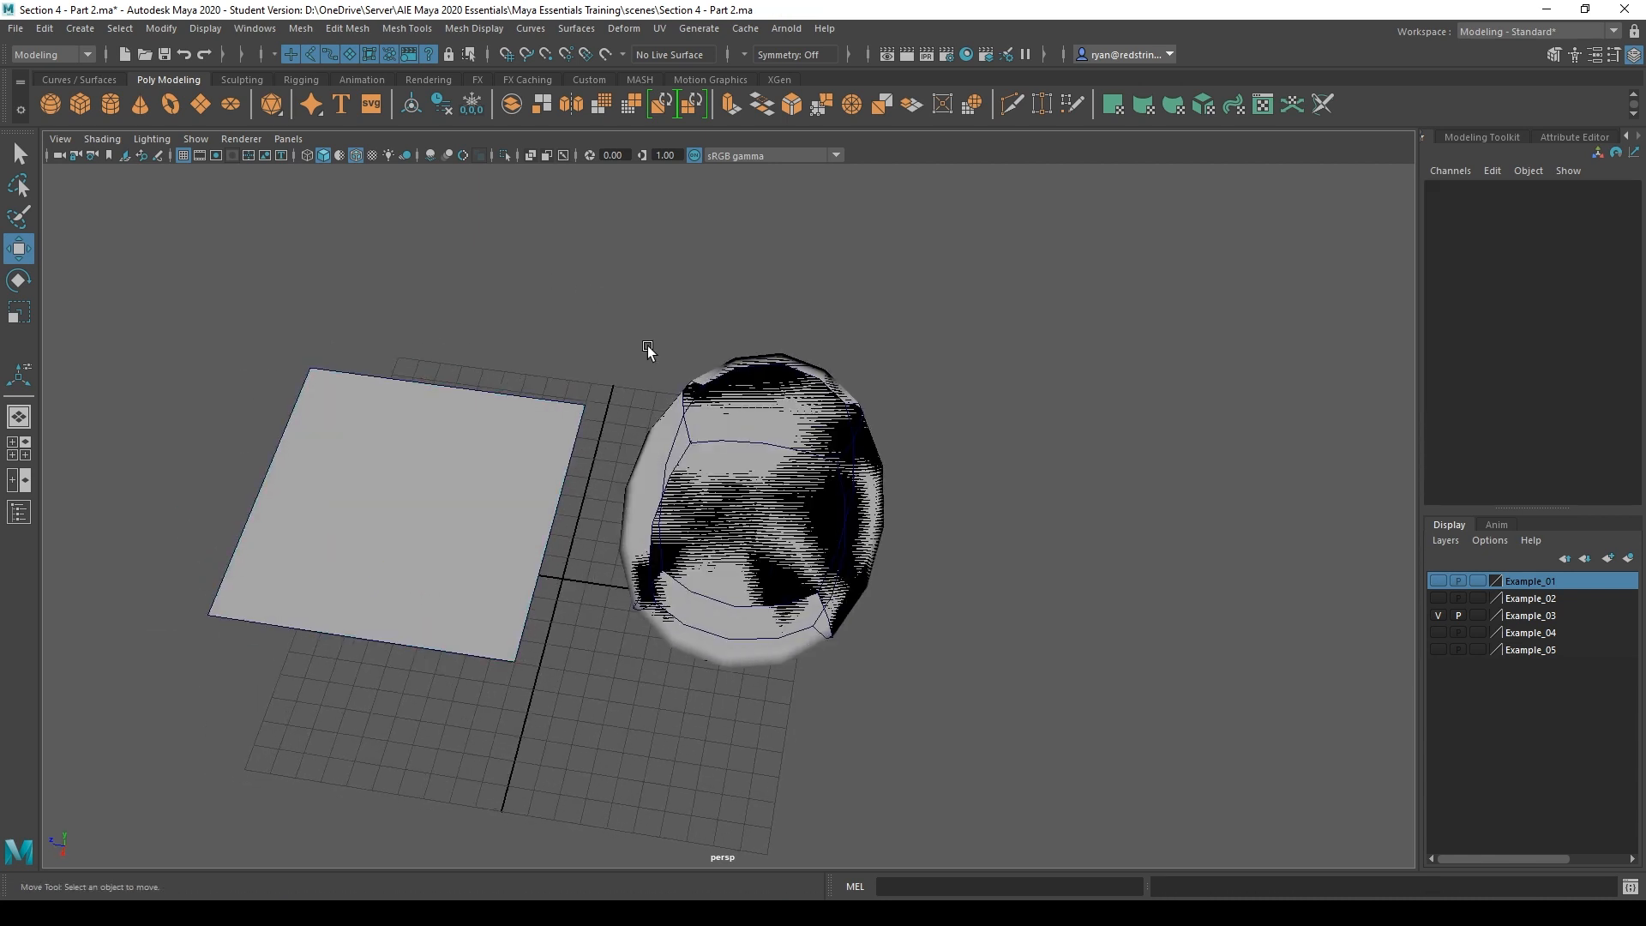
Select the striped mesh, switch it to face selection and delete two of the narrow side faces around its border
click(630, 496)
alt+drag(731, 517, 776, 470)
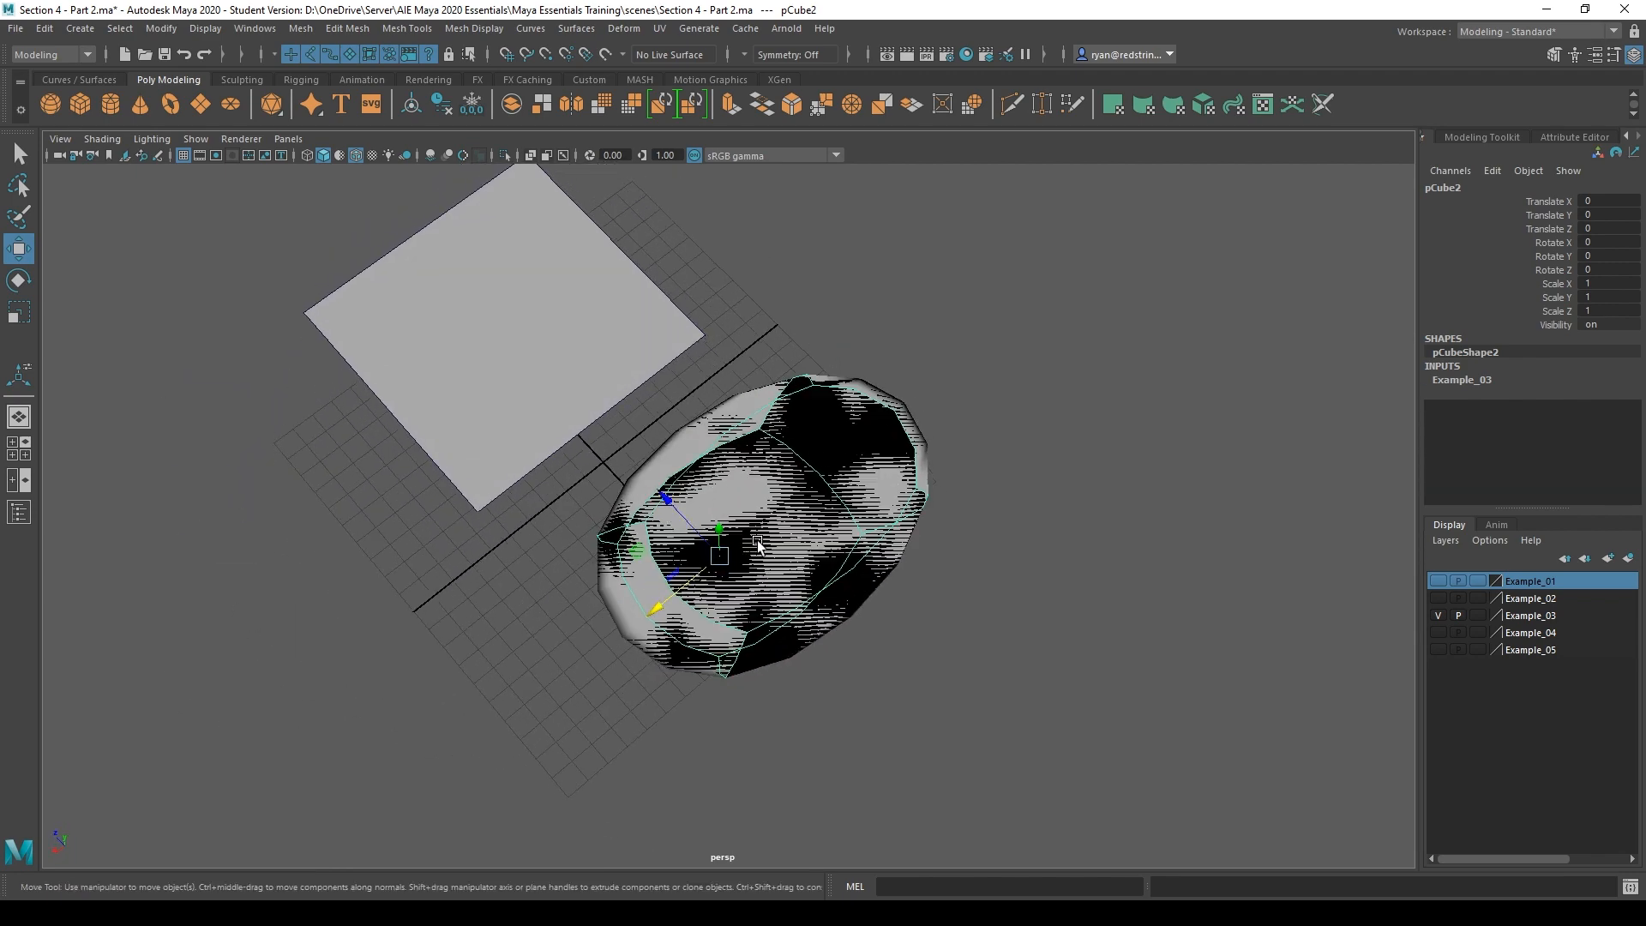
right_drag(823, 499, 832, 422)
click(691, 415)
key(Delete)
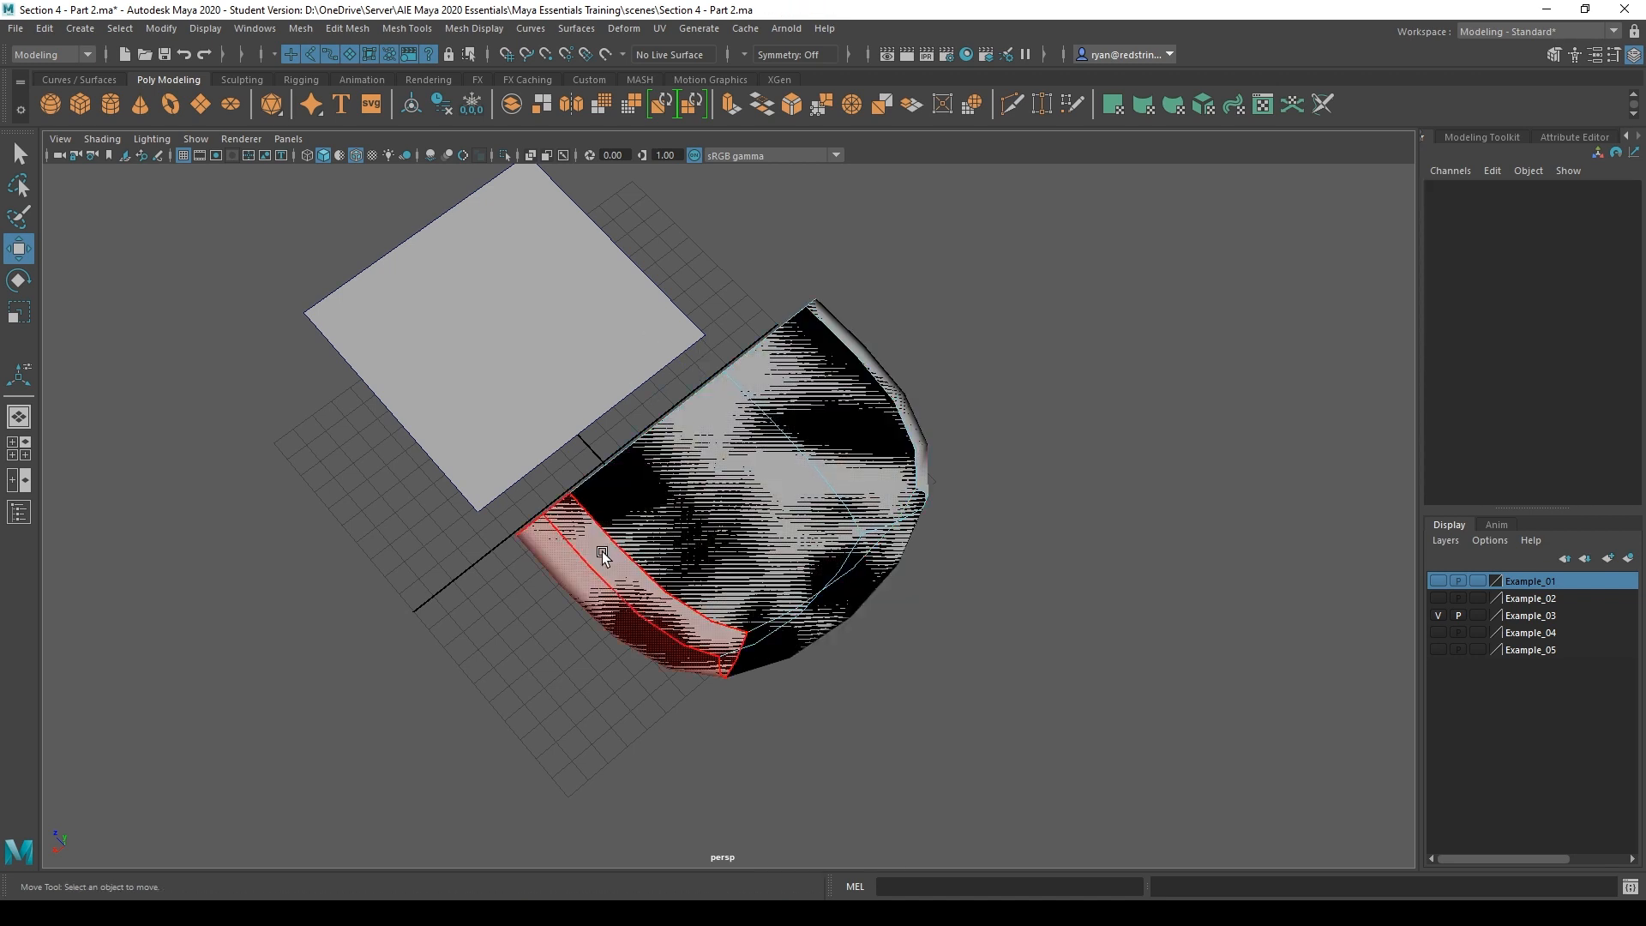
click(589, 601)
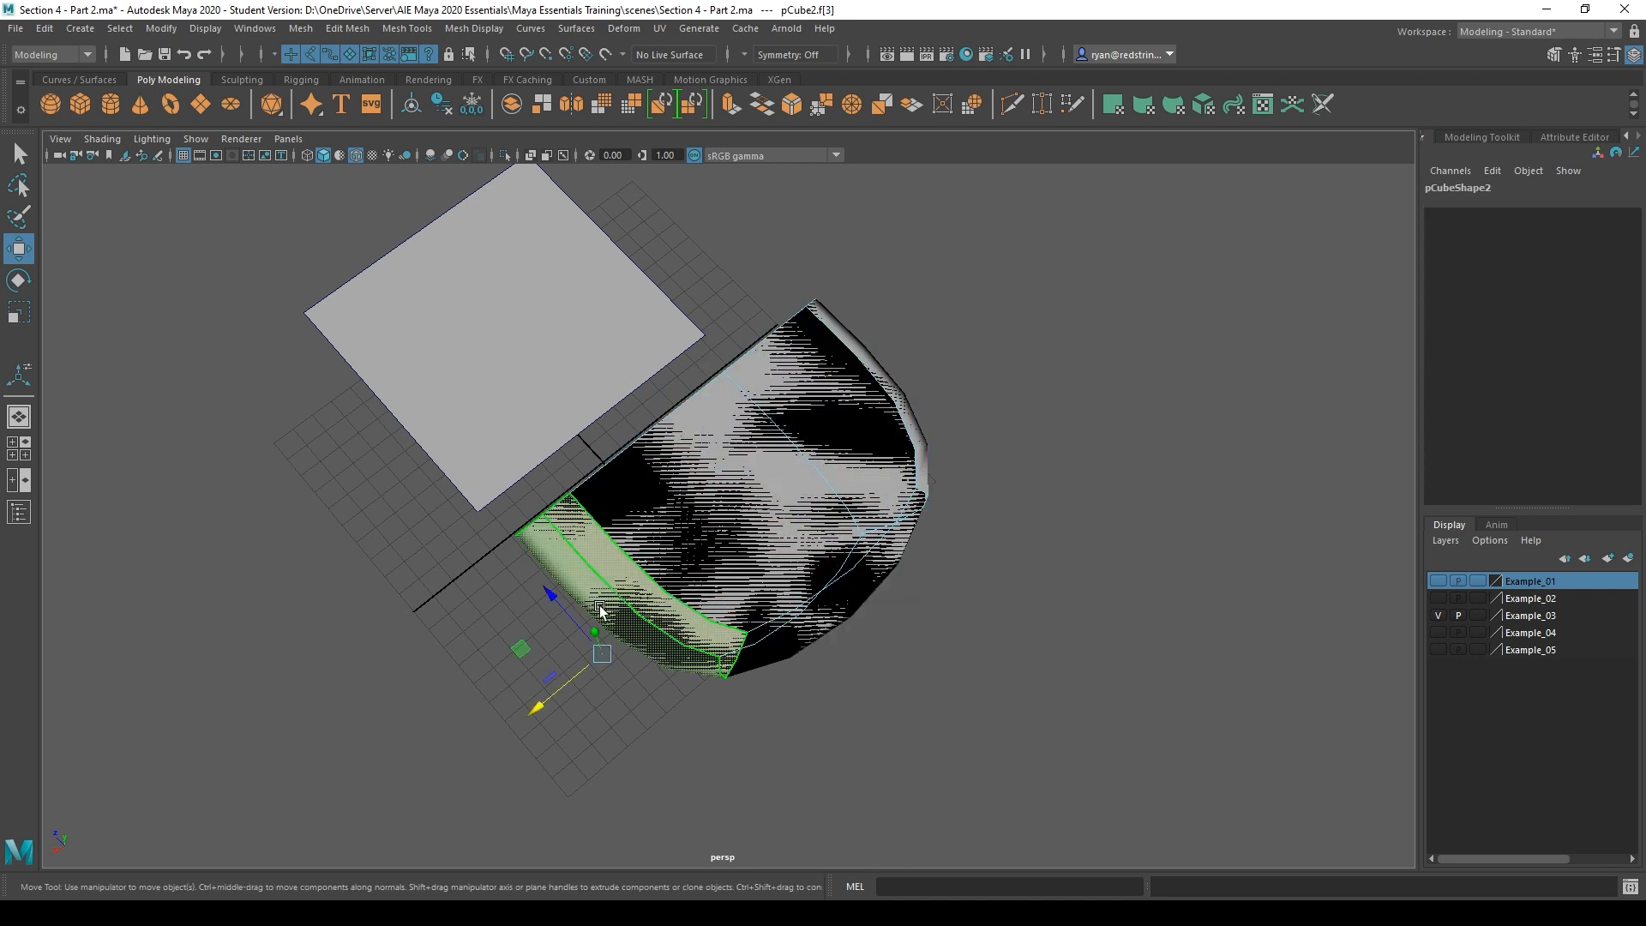
key(Delete)
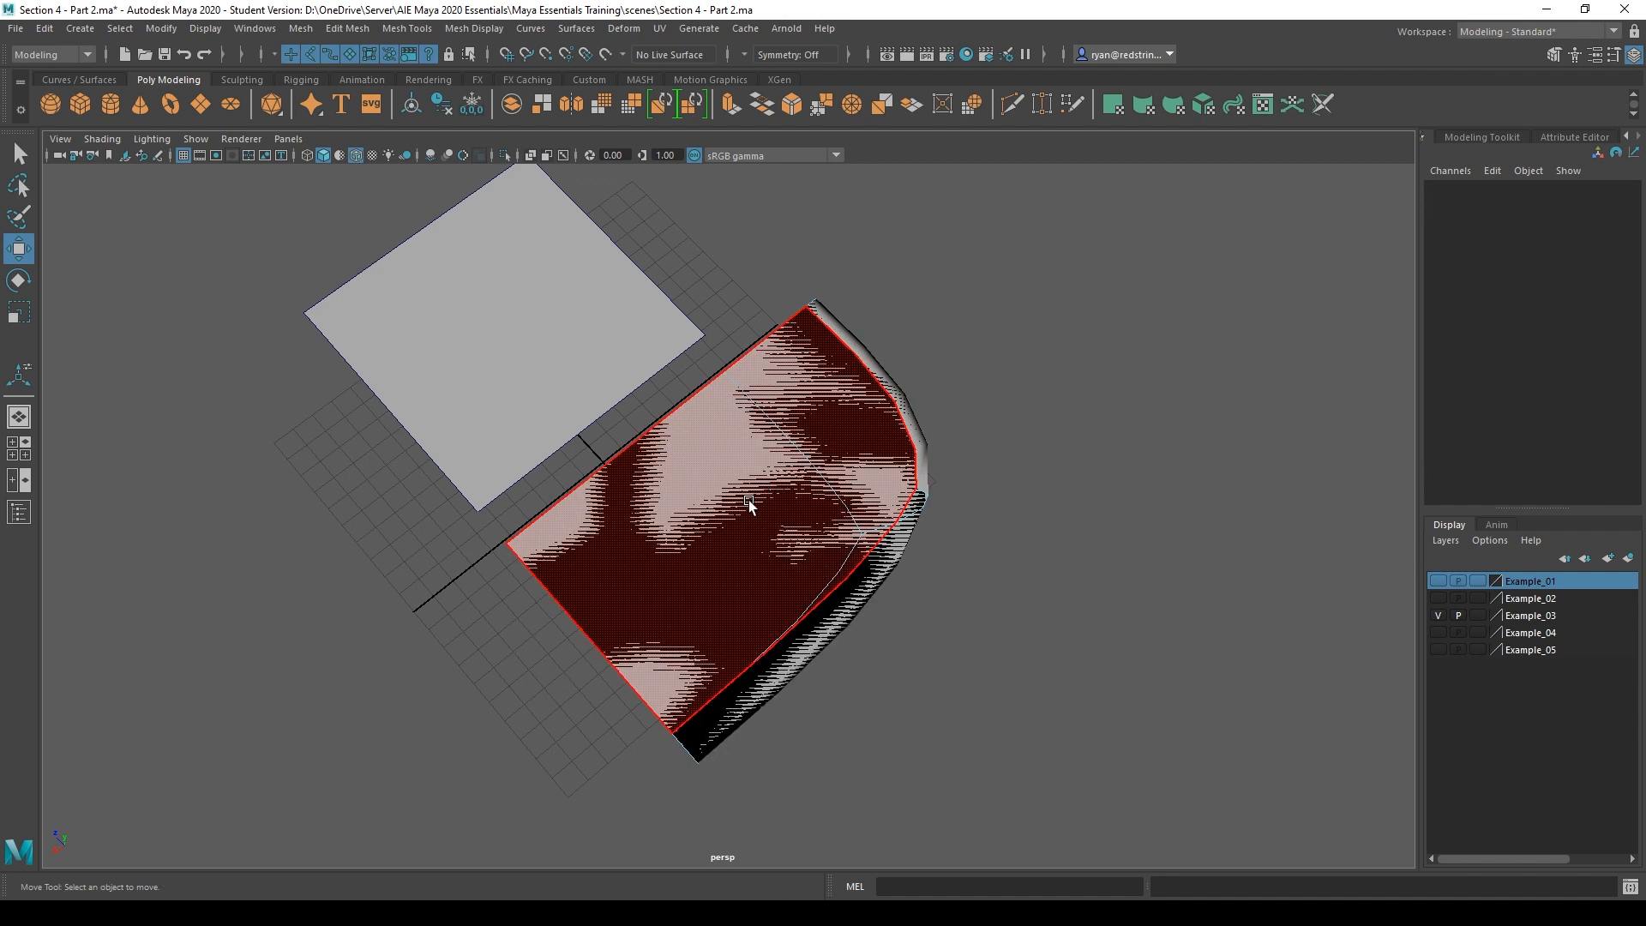
Delete the striped mesh's overlapping inner face and its remaining side faces so that a single flat face is left
click(729, 566)
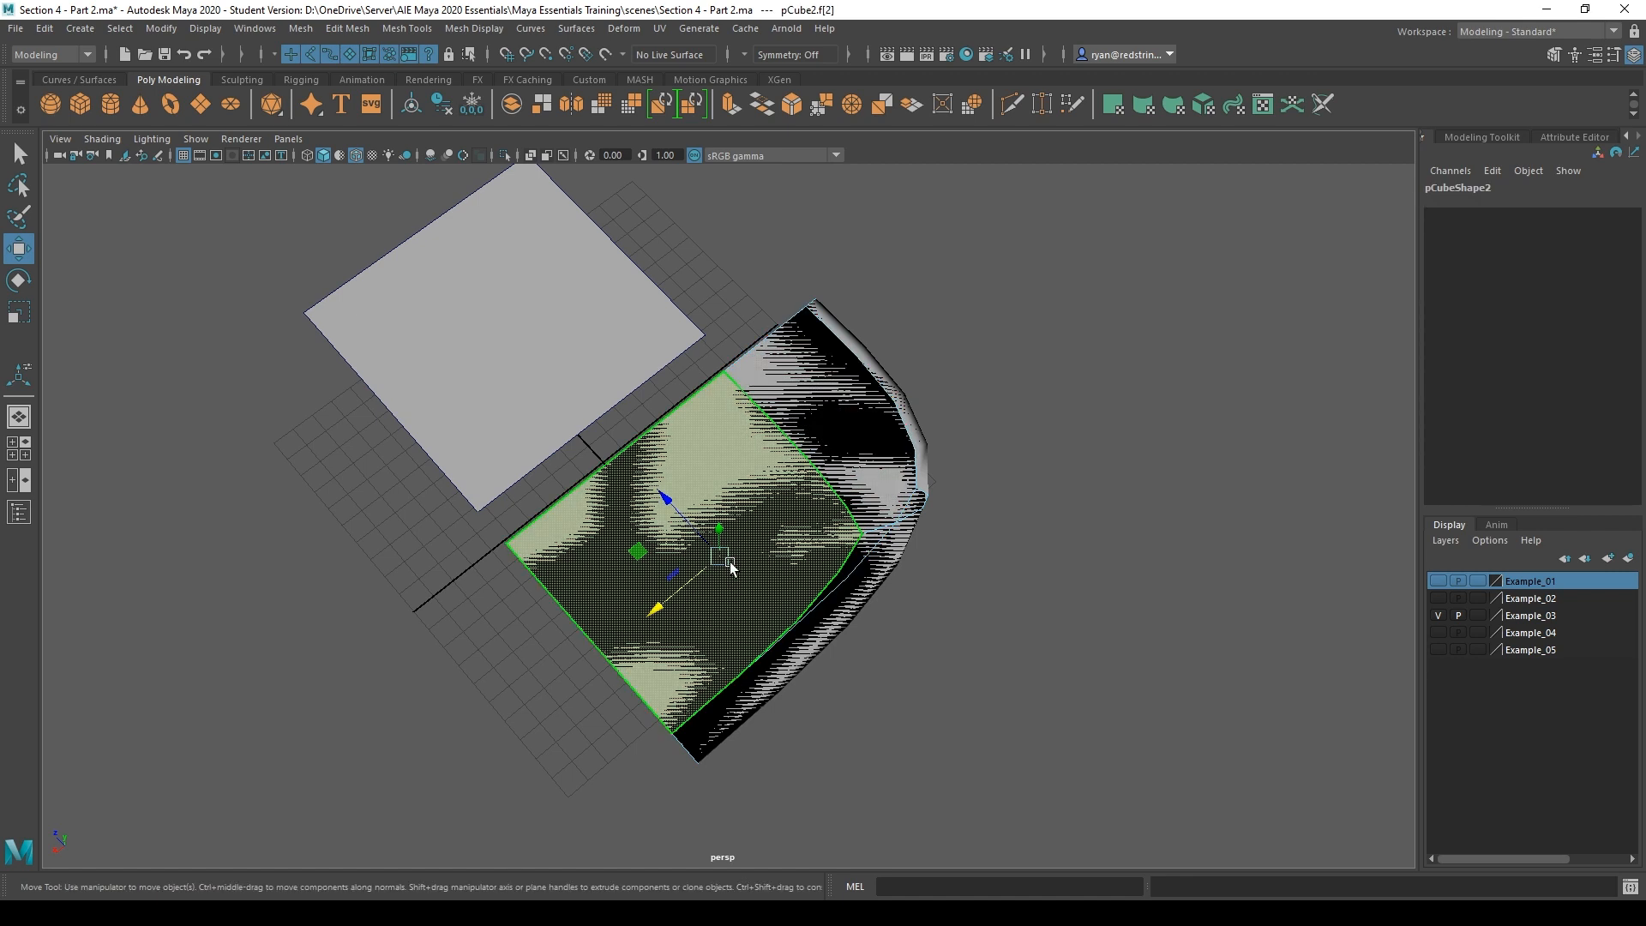
key(Delete)
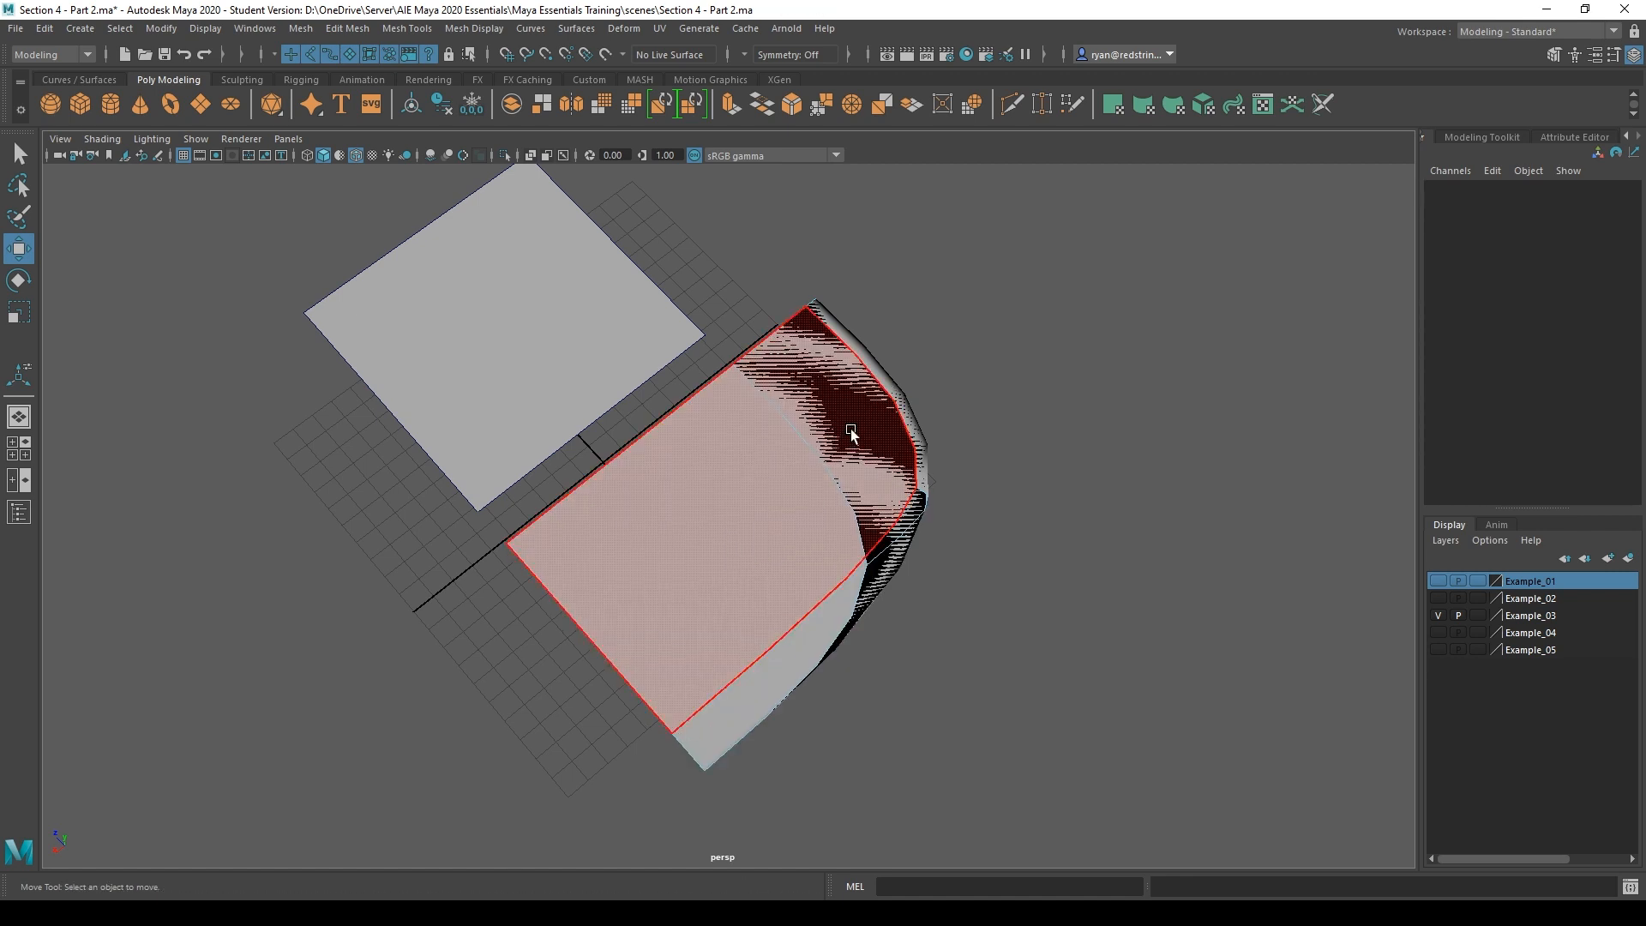
click(876, 562)
key(Delete)
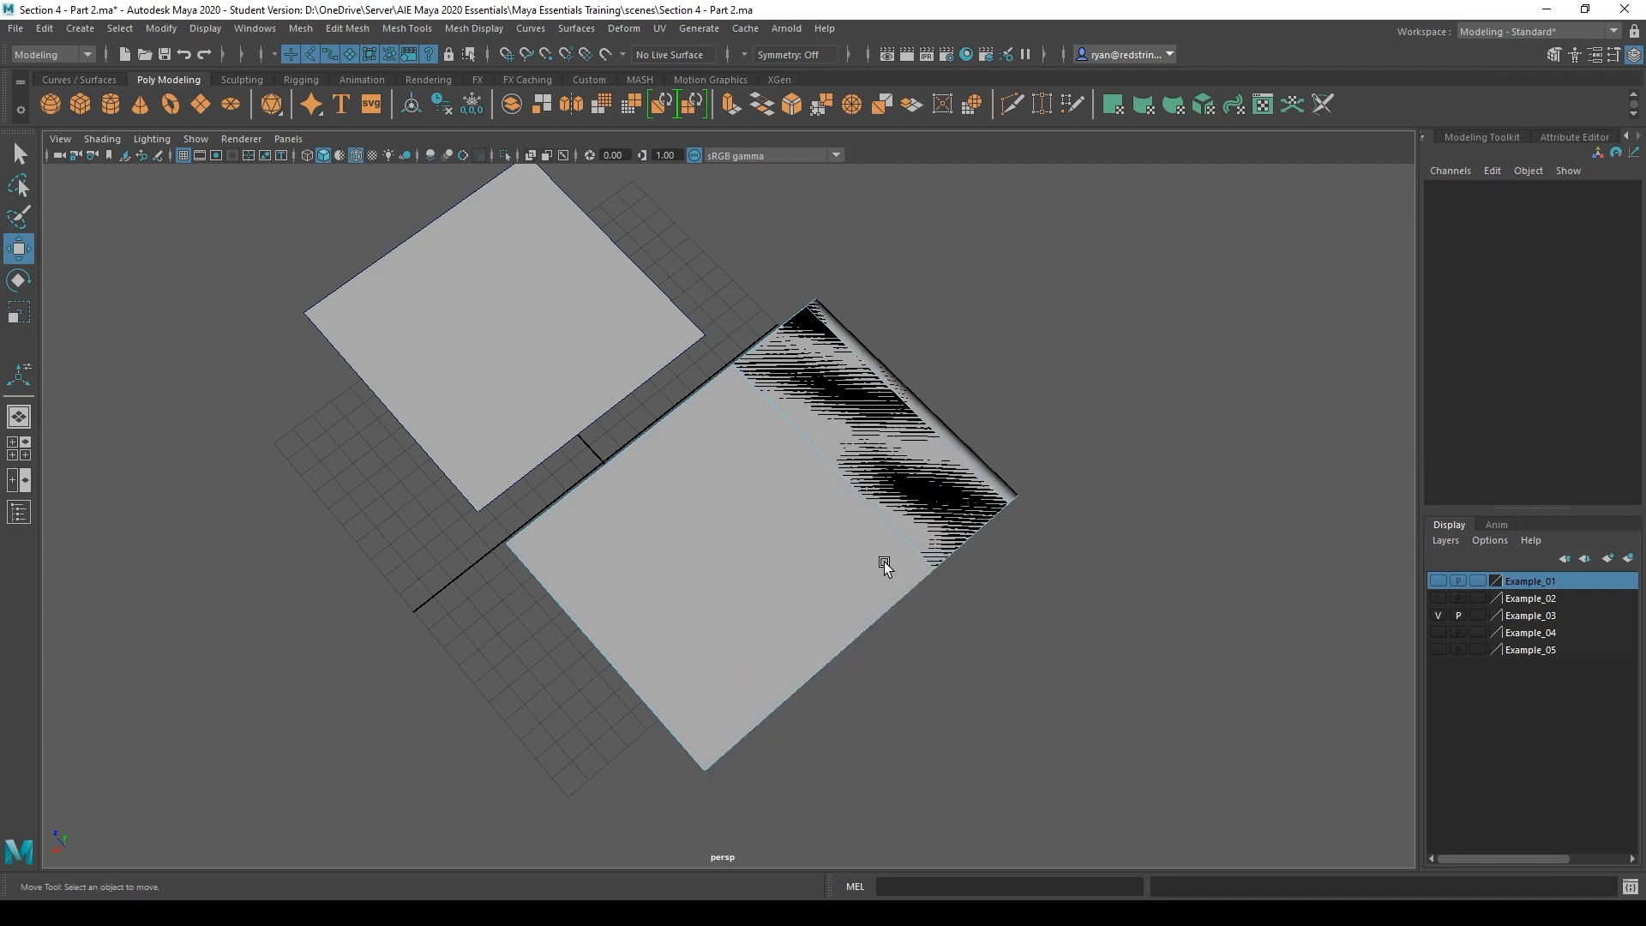
click(924, 427)
key(Delete)
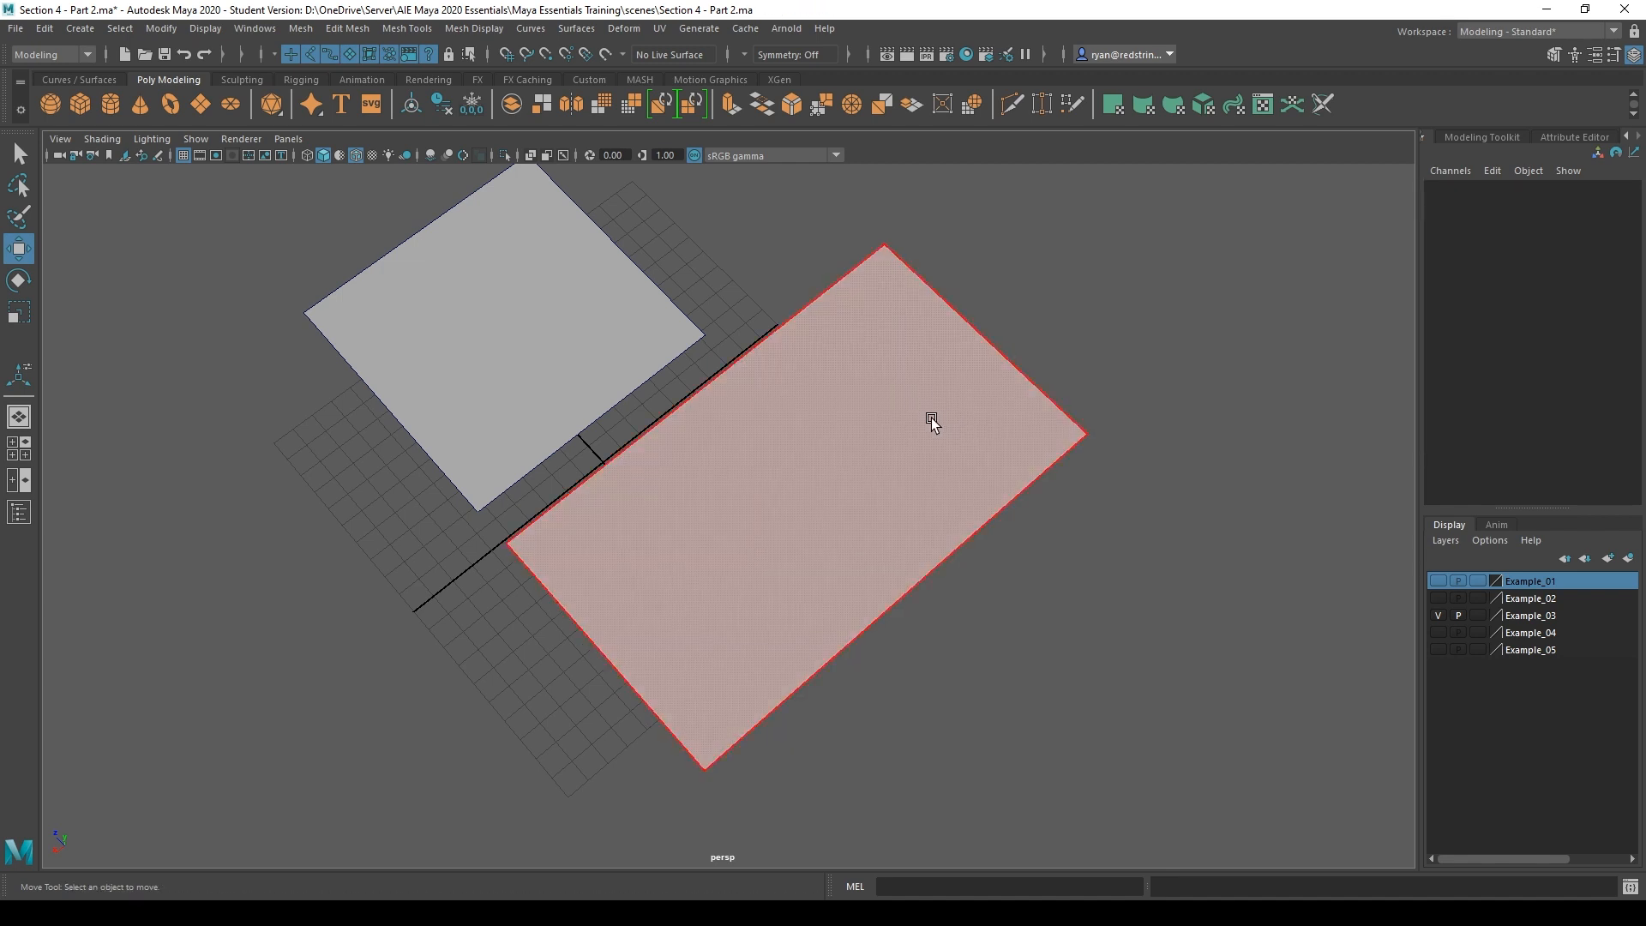
Return the cleaned mesh to object mode, select it and compare it with the plain plane from different angles
alt+drag(666, 481, 758, 455)
right_drag(739, 400, 823, 375)
click(997, 427)
alt+drag(856, 551, 1055, 571)
click(771, 480)
alt+middle_drag(559, 488, 687, 517)
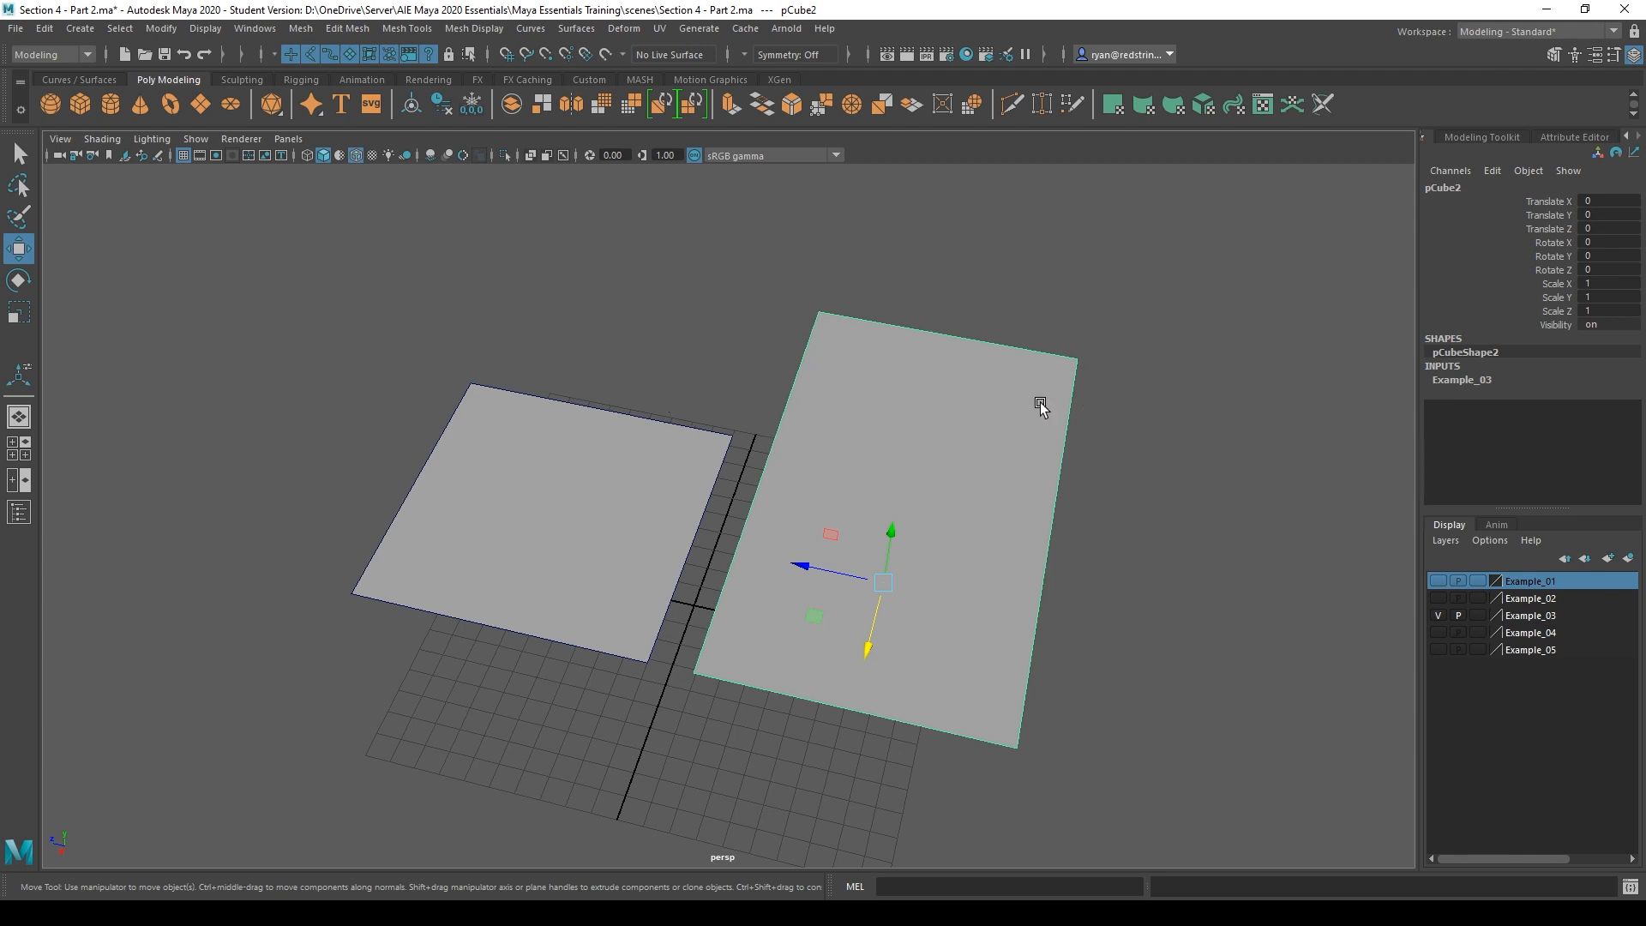
Hide the Example_03 layer, show Example_04 and select its plane divided into triangles
click(1437, 617)
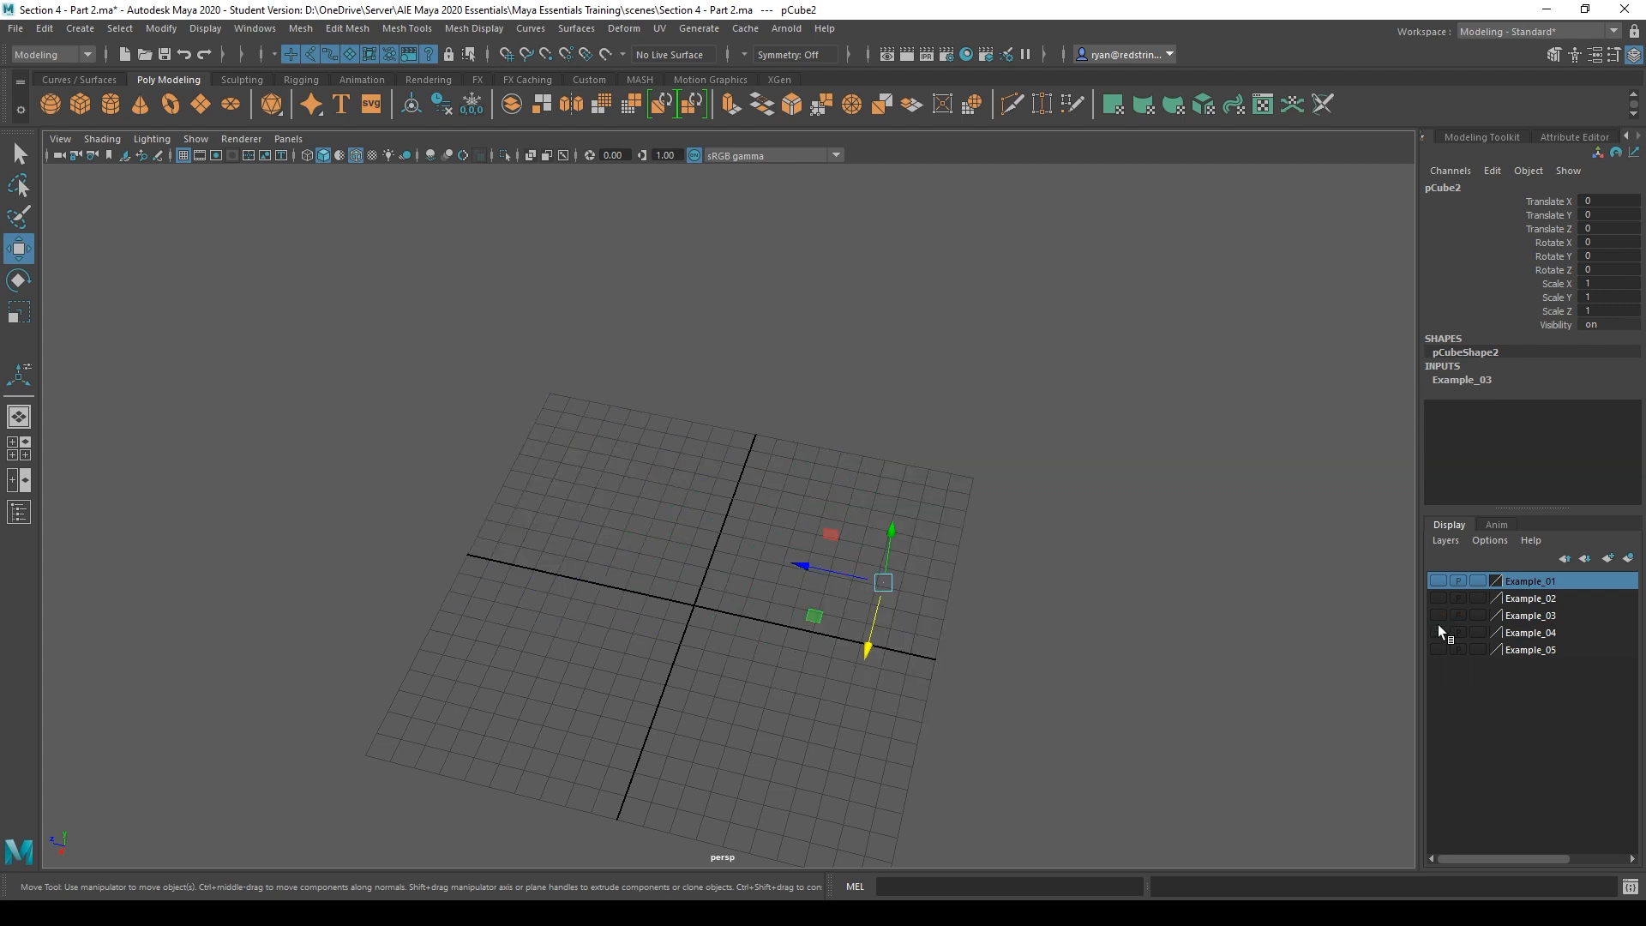
click(1437, 633)
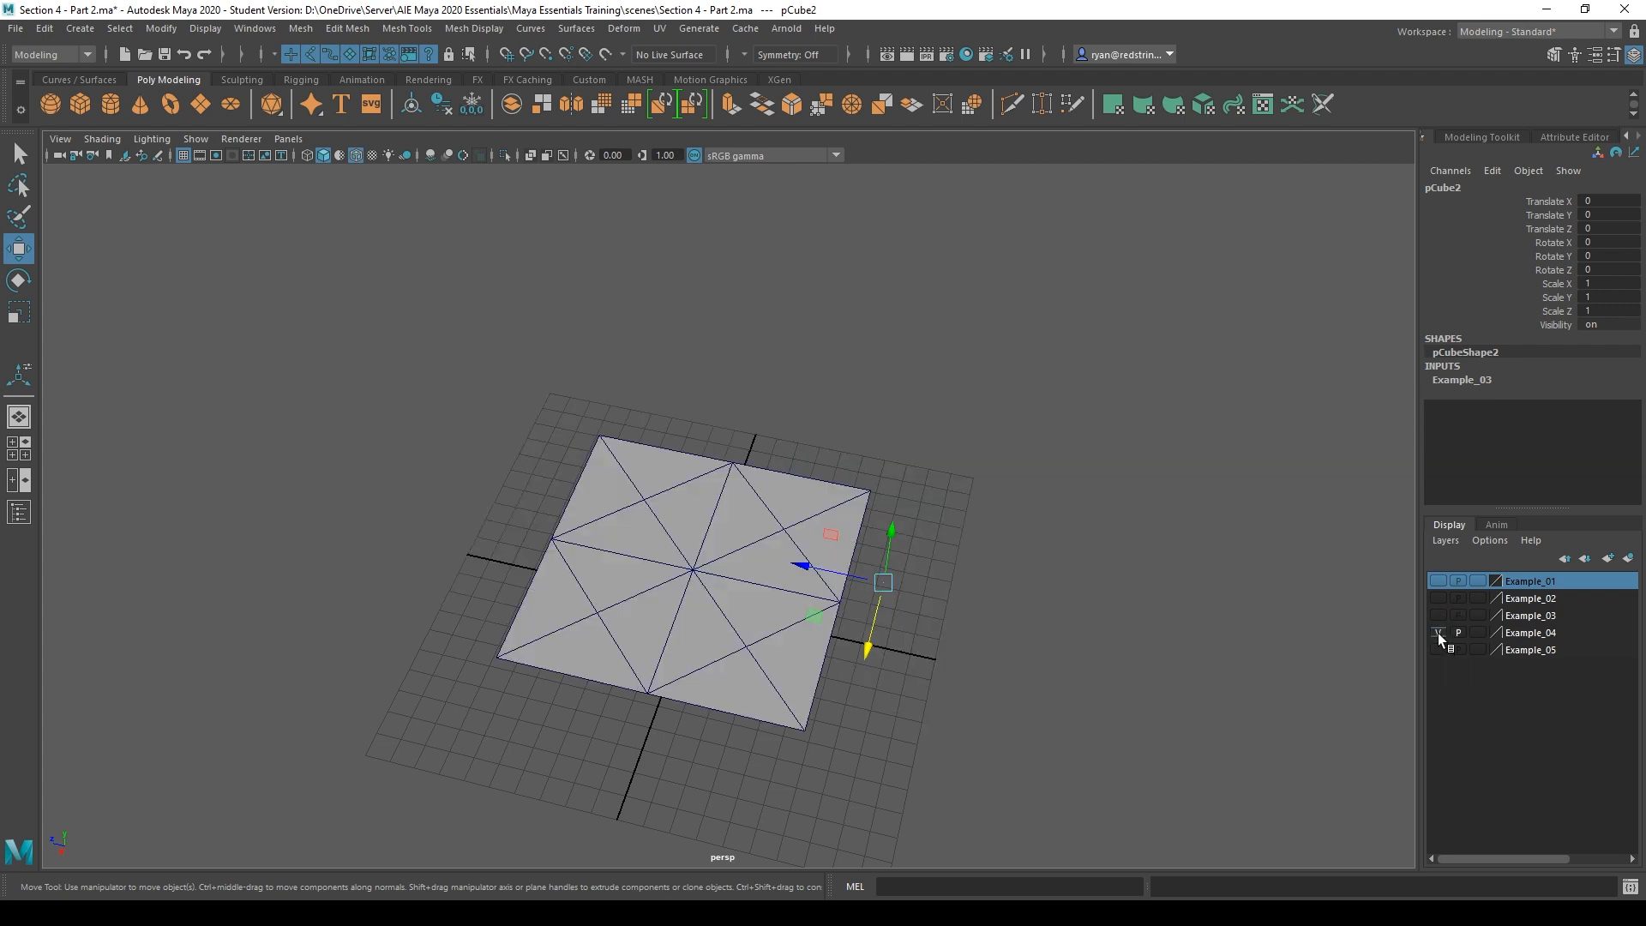
click(1048, 543)
click(696, 568)
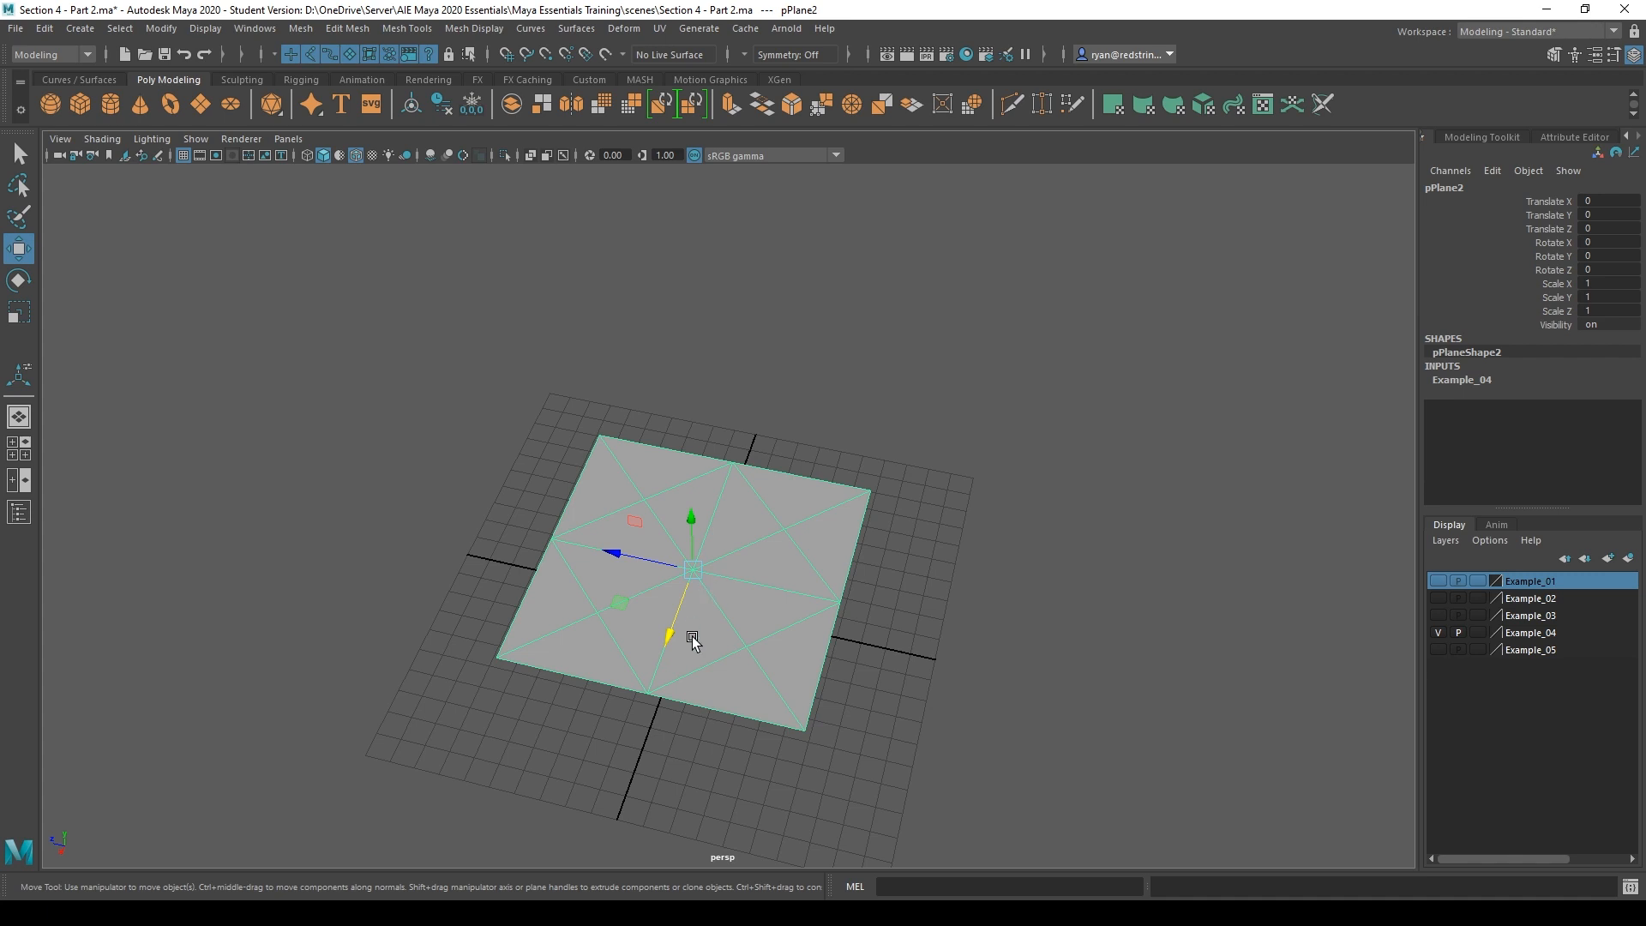
Hide the viewport grid and examine the triangulated plane's edge layout from several angles
alt+drag(692, 637, 598, 491)
alt+right_drag(599, 491, 688, 654)
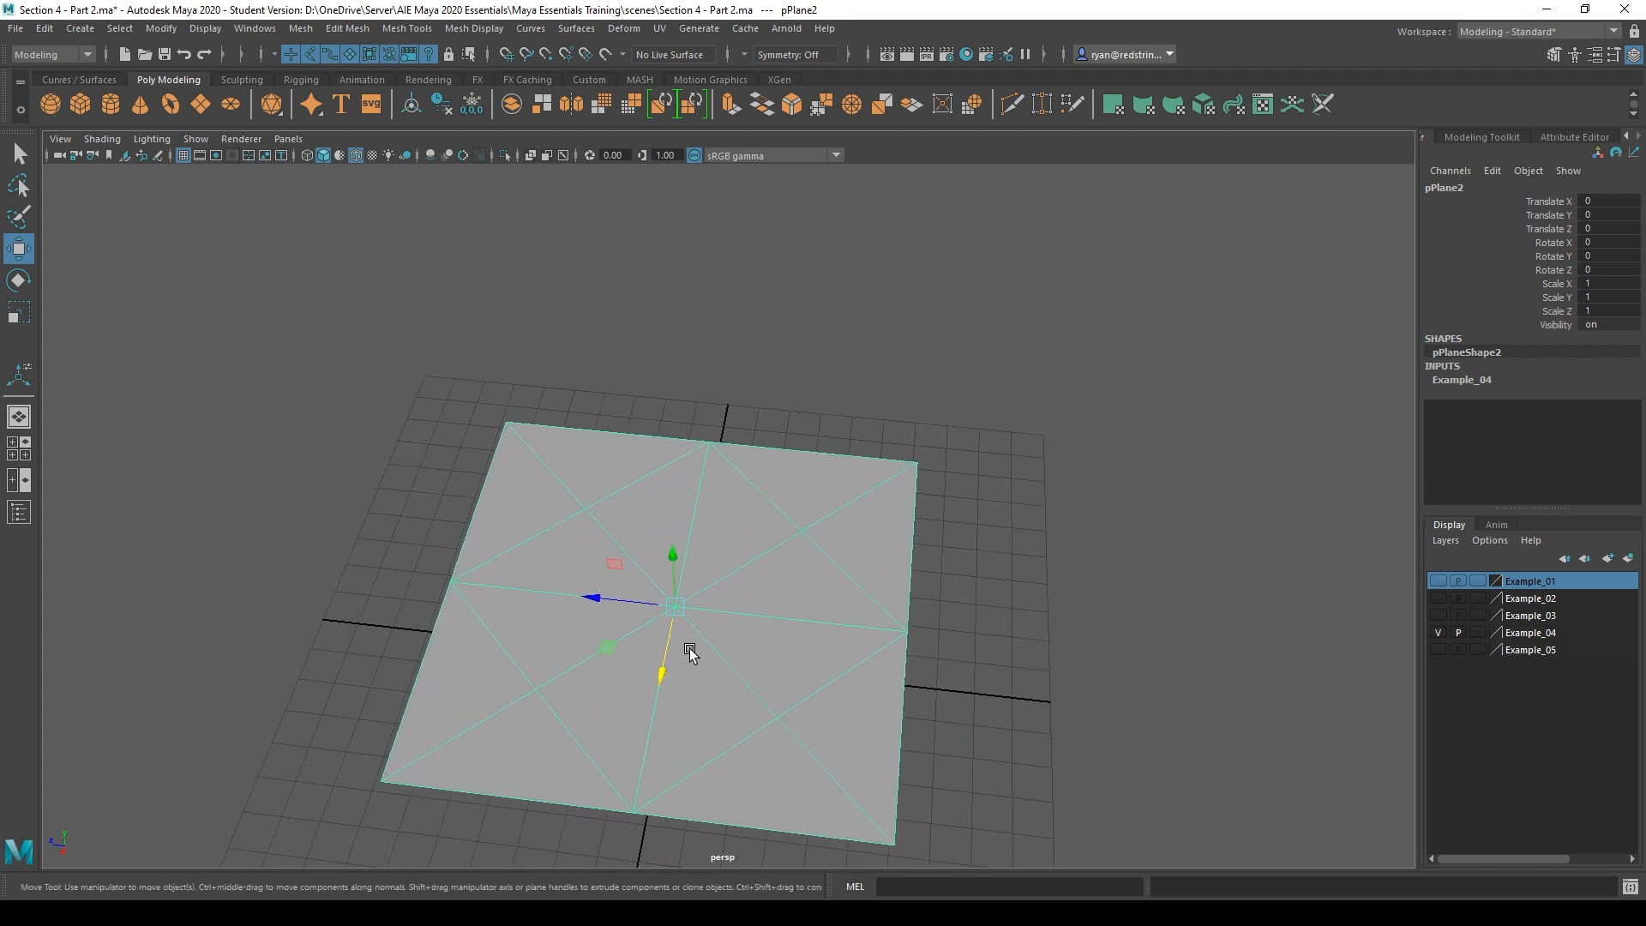
click(183, 157)
alt+middle_drag(596, 580, 621, 531)
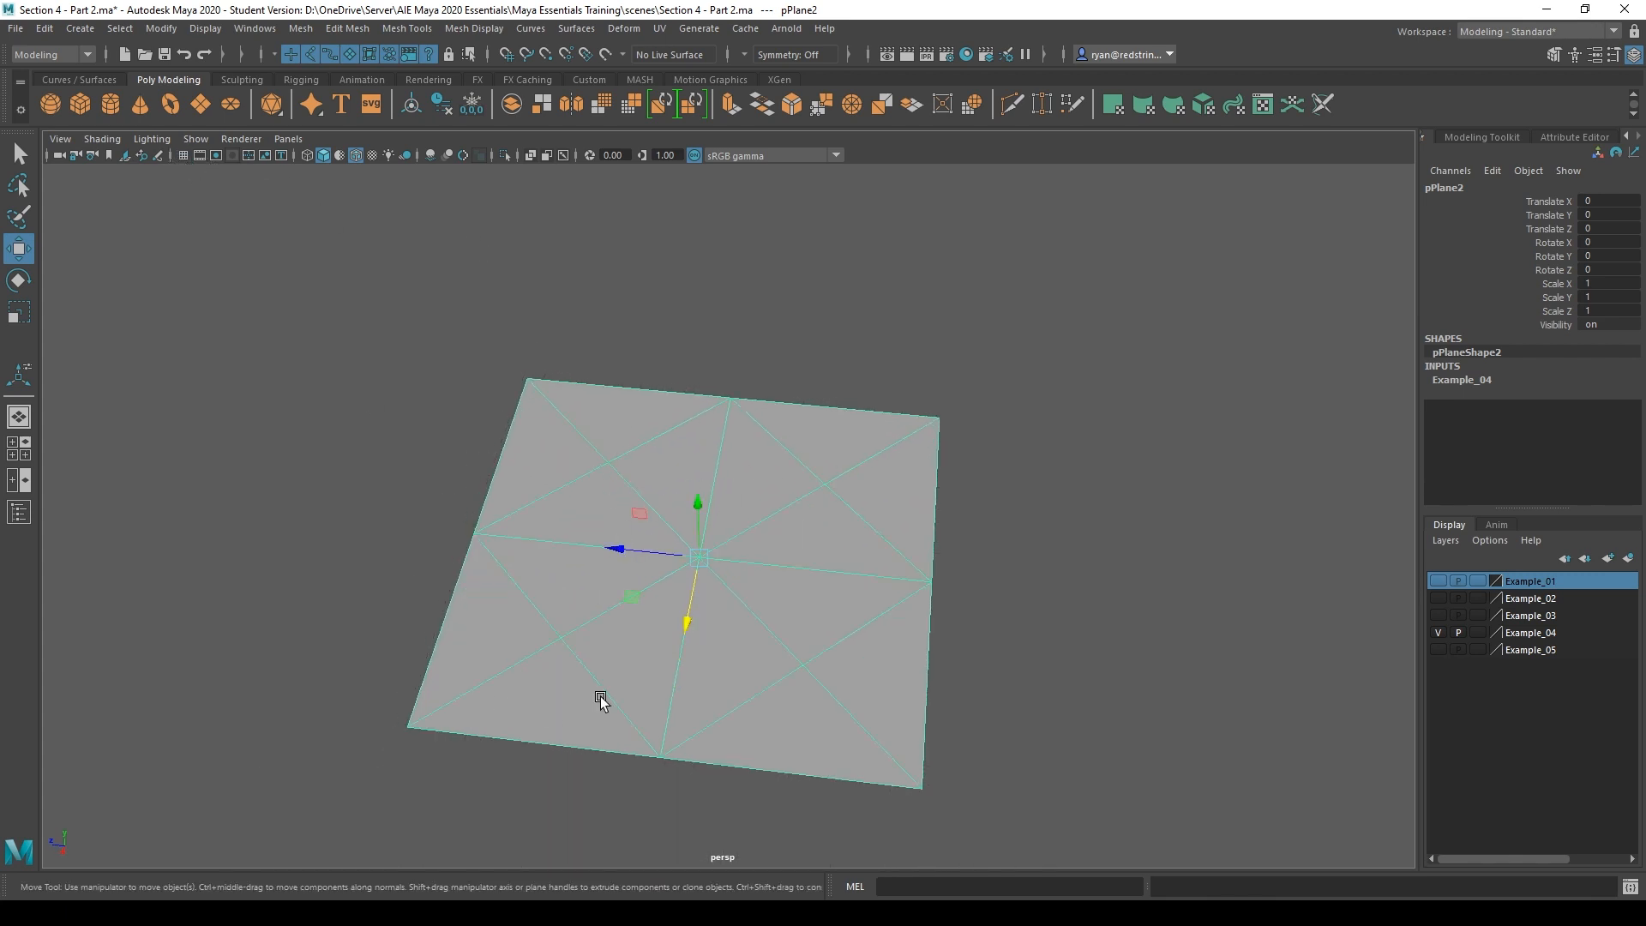
alt+drag(683, 613, 635, 478)
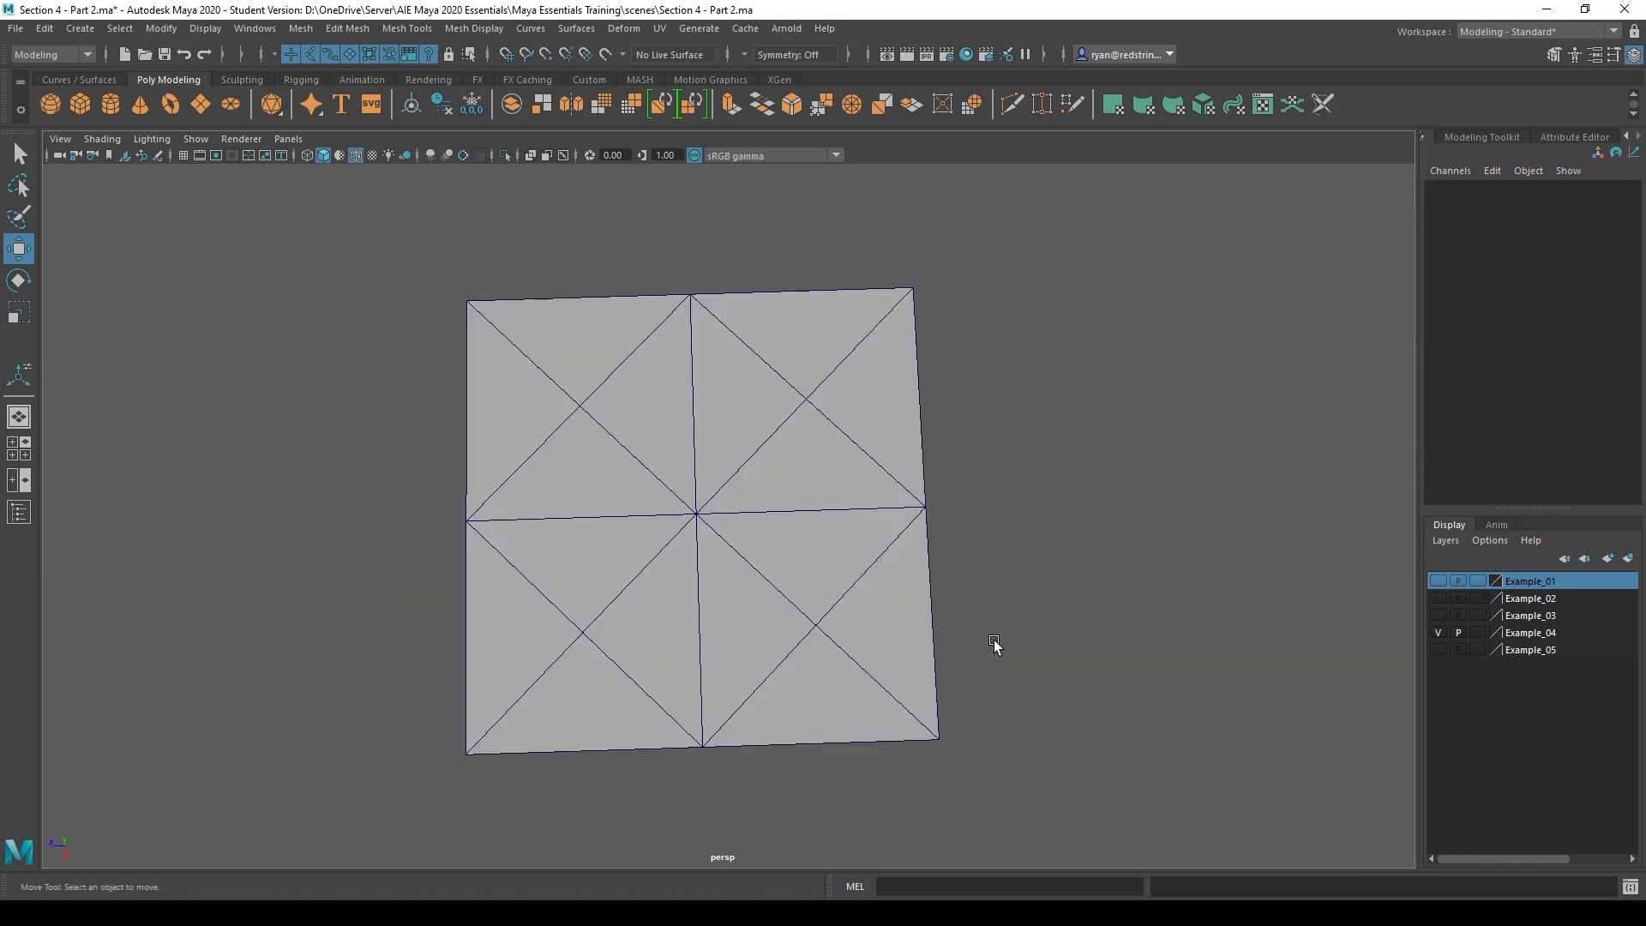
alt+drag(624, 643, 783, 562)
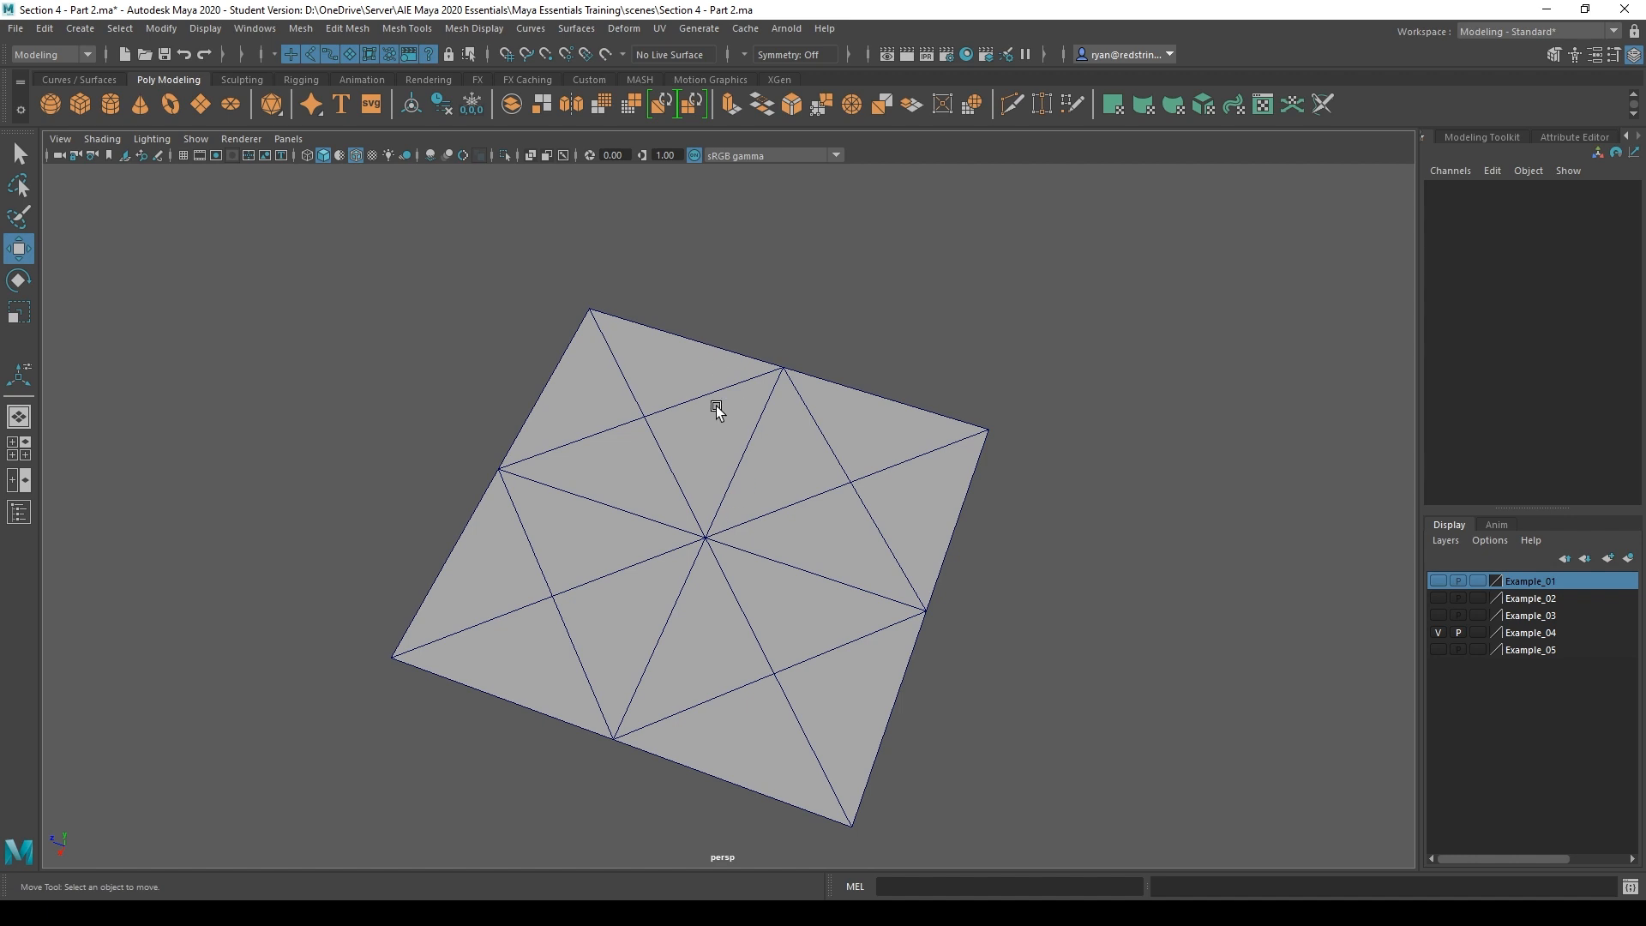
alt+drag(639, 429, 673, 463)
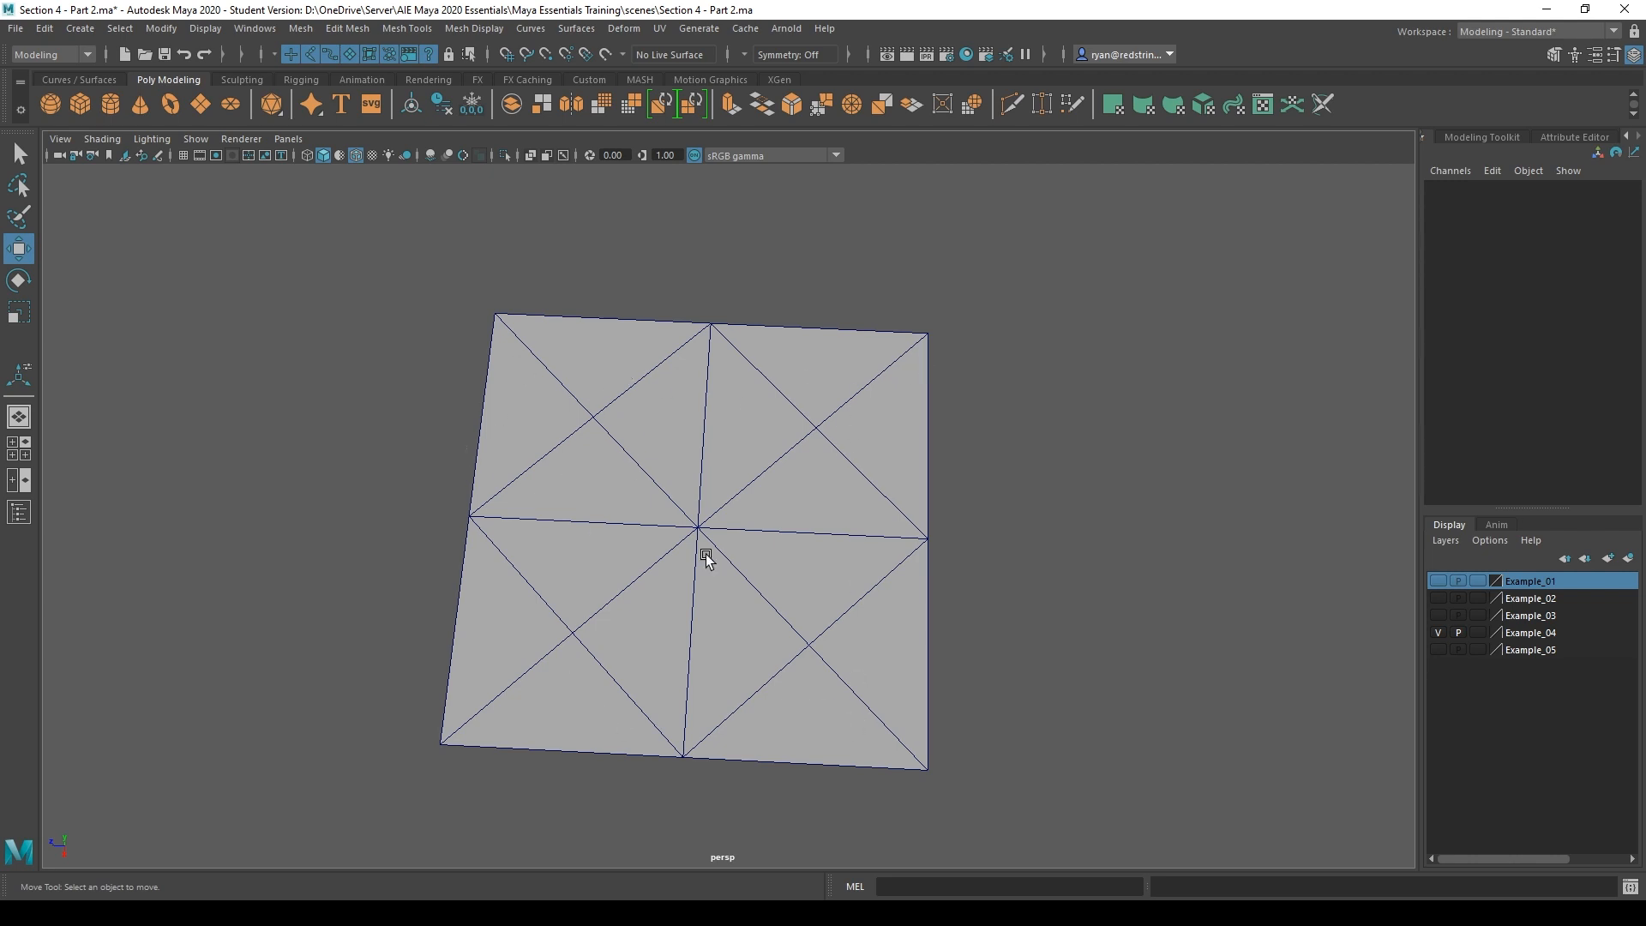
Switch the triangulated plane to vertex selection and compare its central vertex with the upper-left square's centre vertex
alt+drag(696, 476, 715, 525)
right_drag(714, 525, 635, 463)
drag(660, 485, 728, 542)
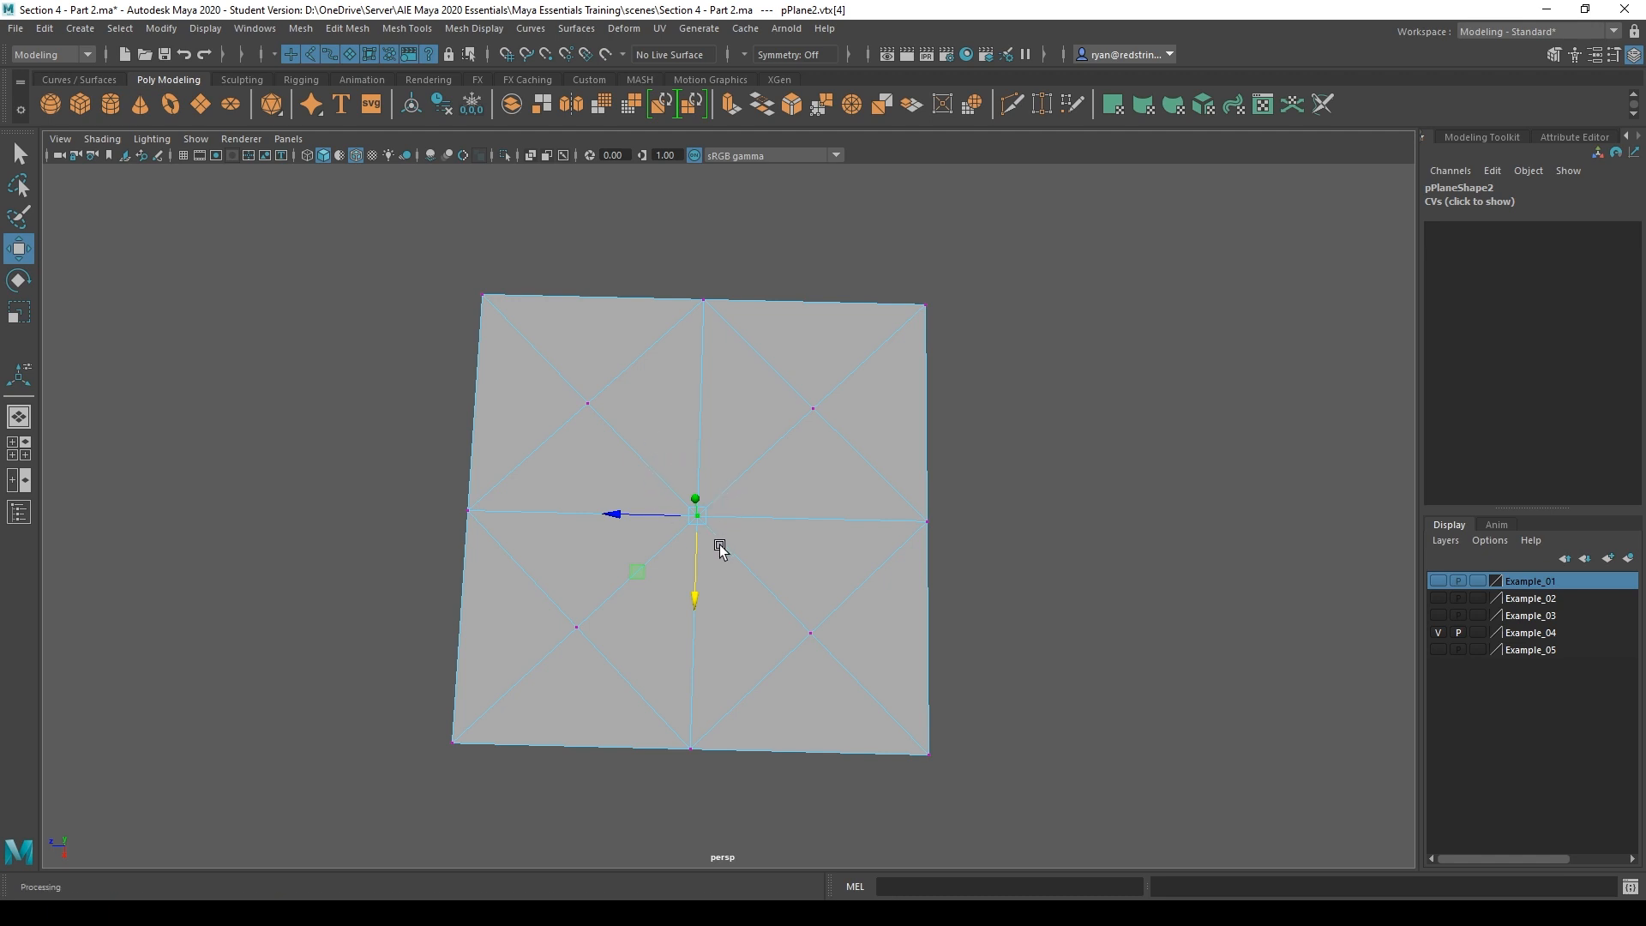
click(694, 529)
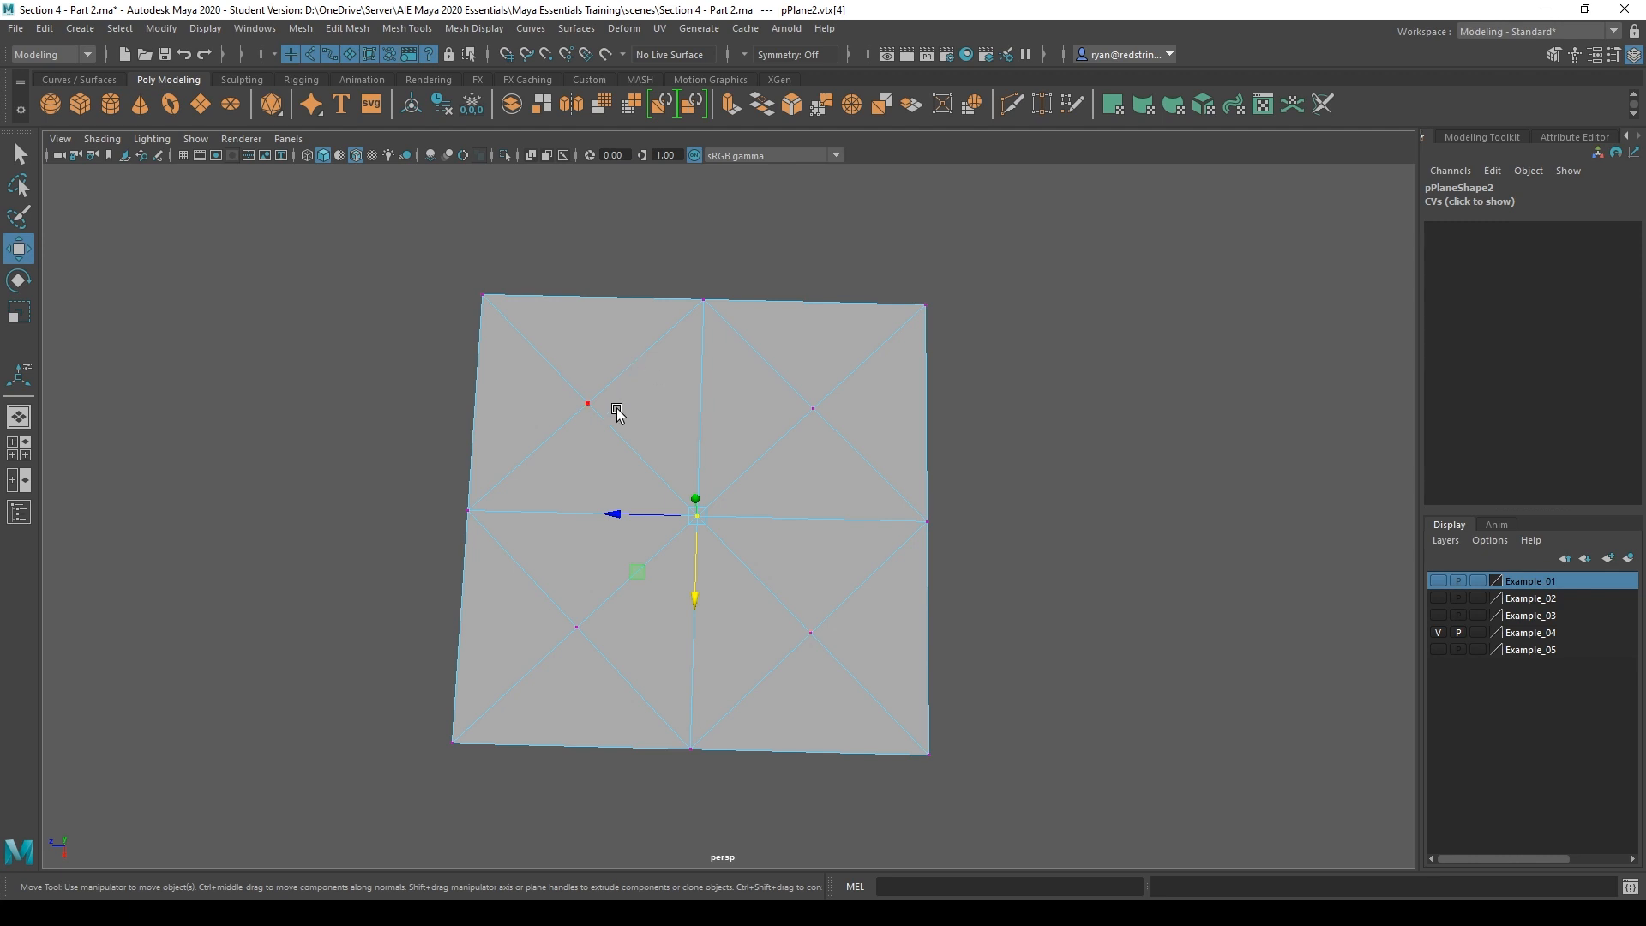
click(587, 402)
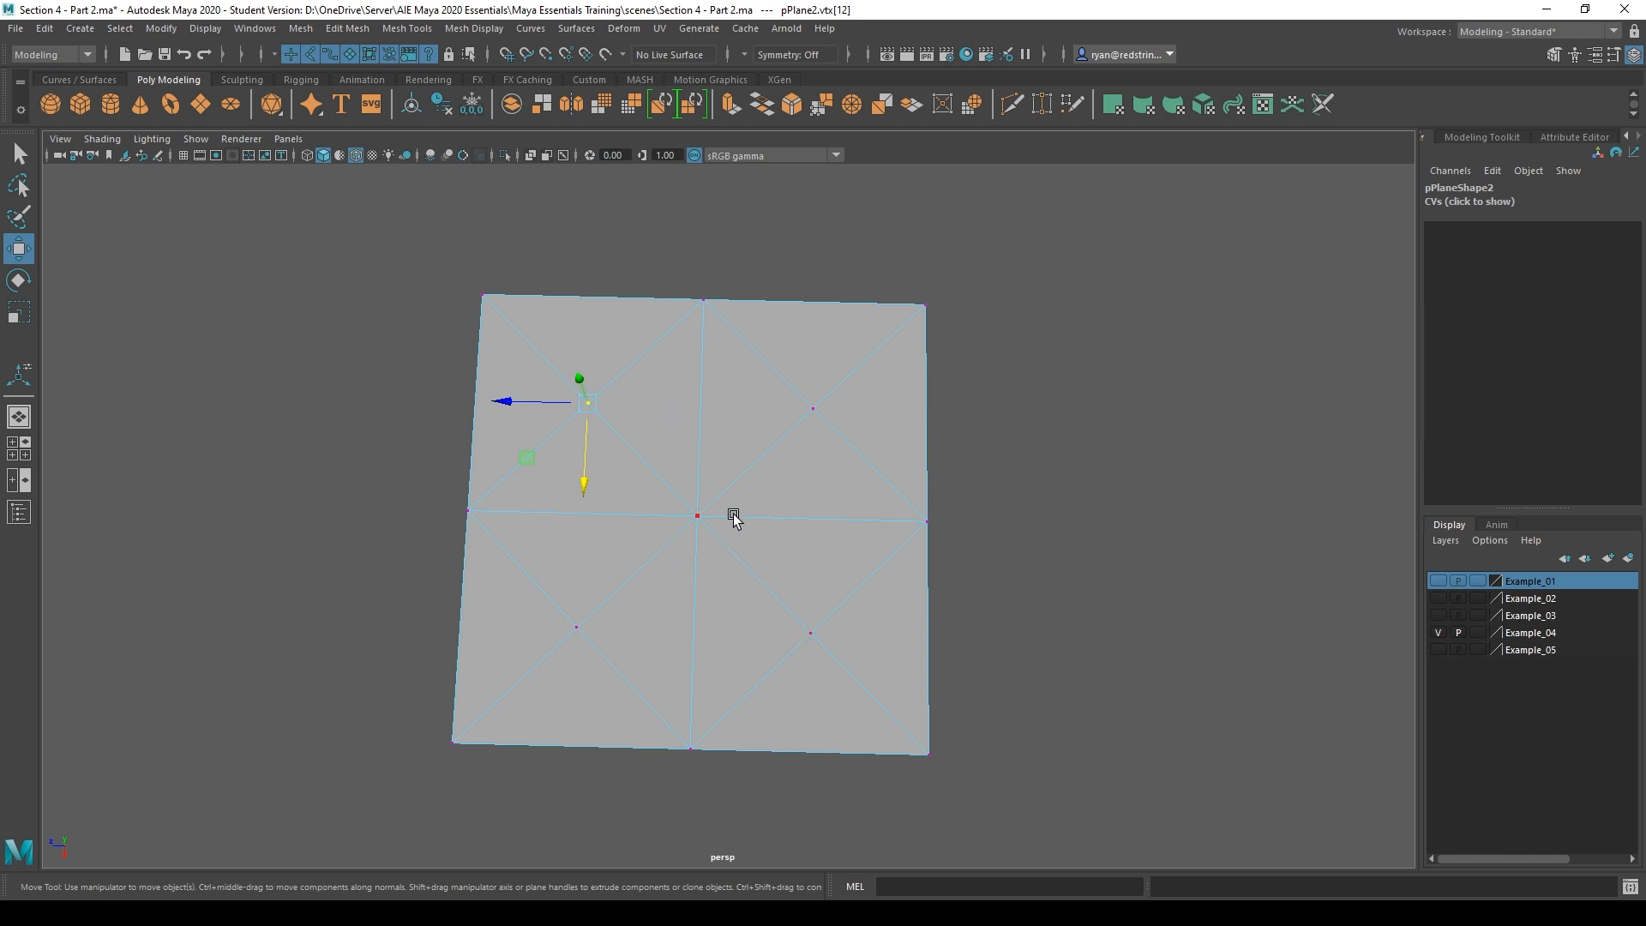
drag(649, 459, 691, 507)
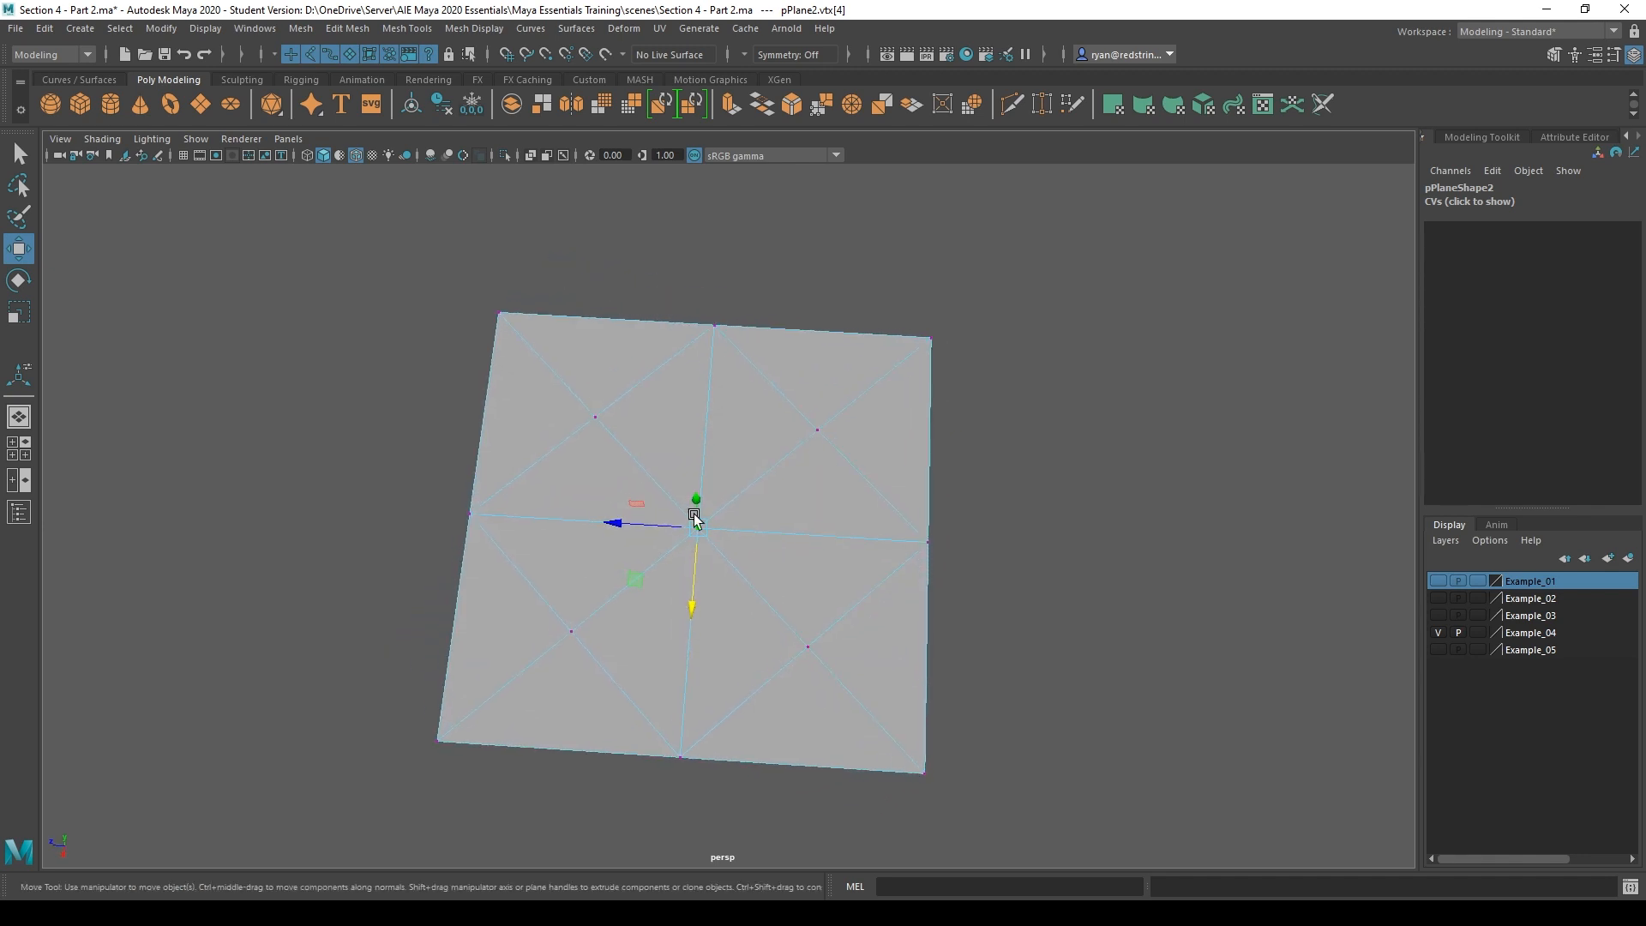
Examine the centre vertices of the plane's two upper squares and the edges that meet at them
click(623, 405)
click(796, 425)
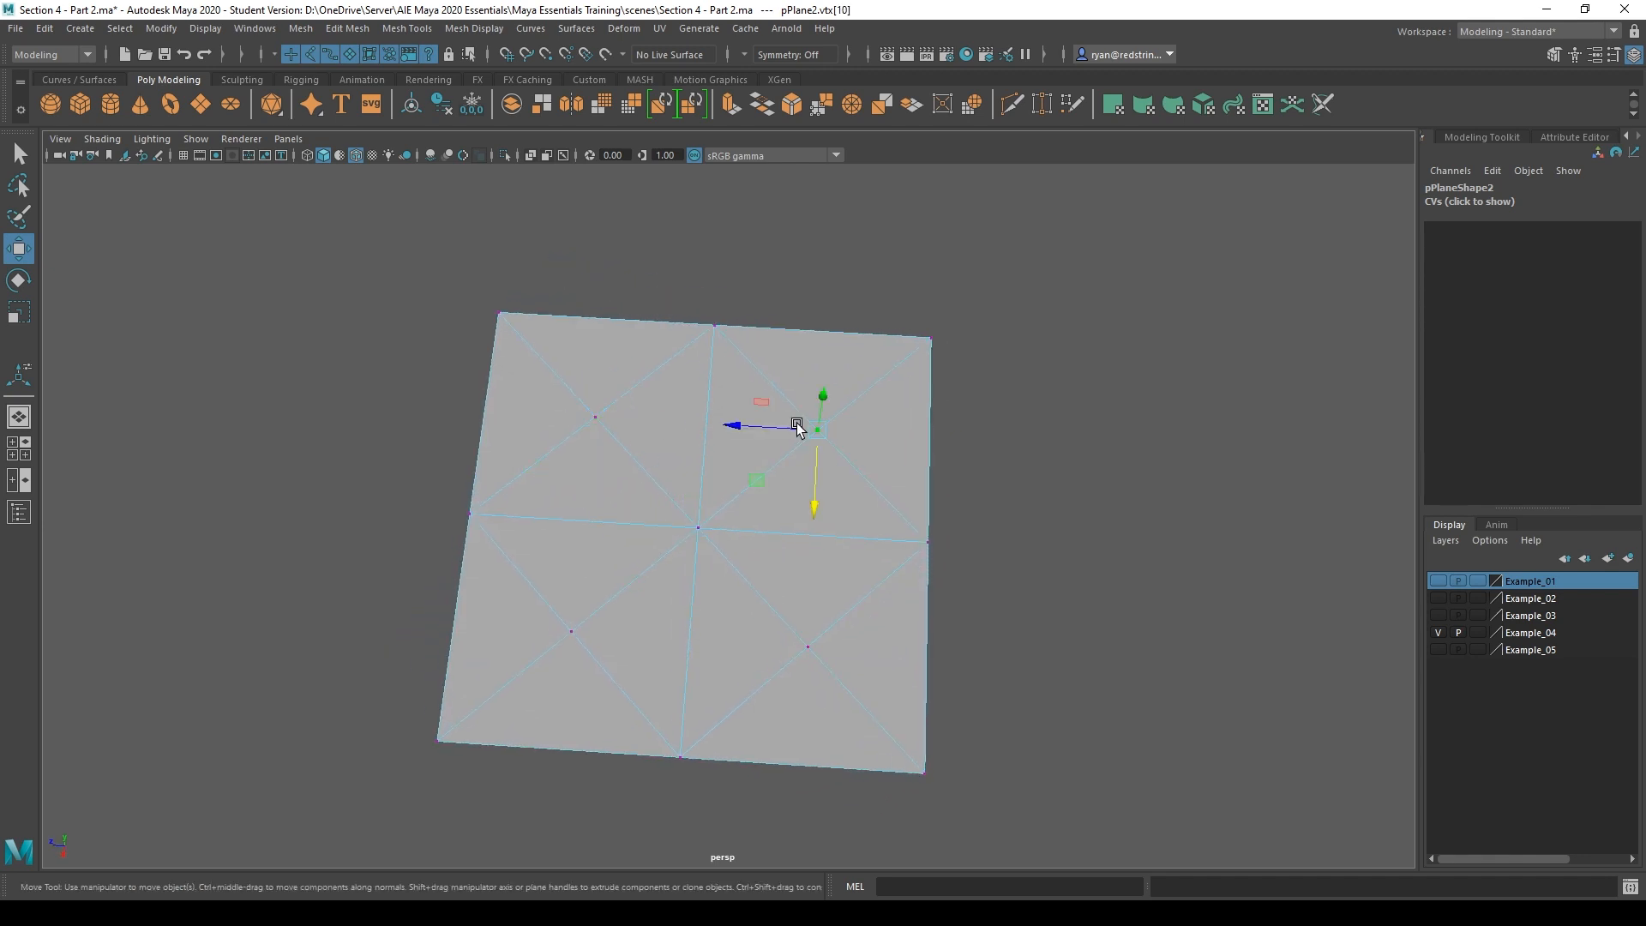
mouse_move(617, 507)
alt+mouse_down()
mouse_move(661, 481)
mouse_move(619, 482)
alt+mouse_up()
click(619, 483)
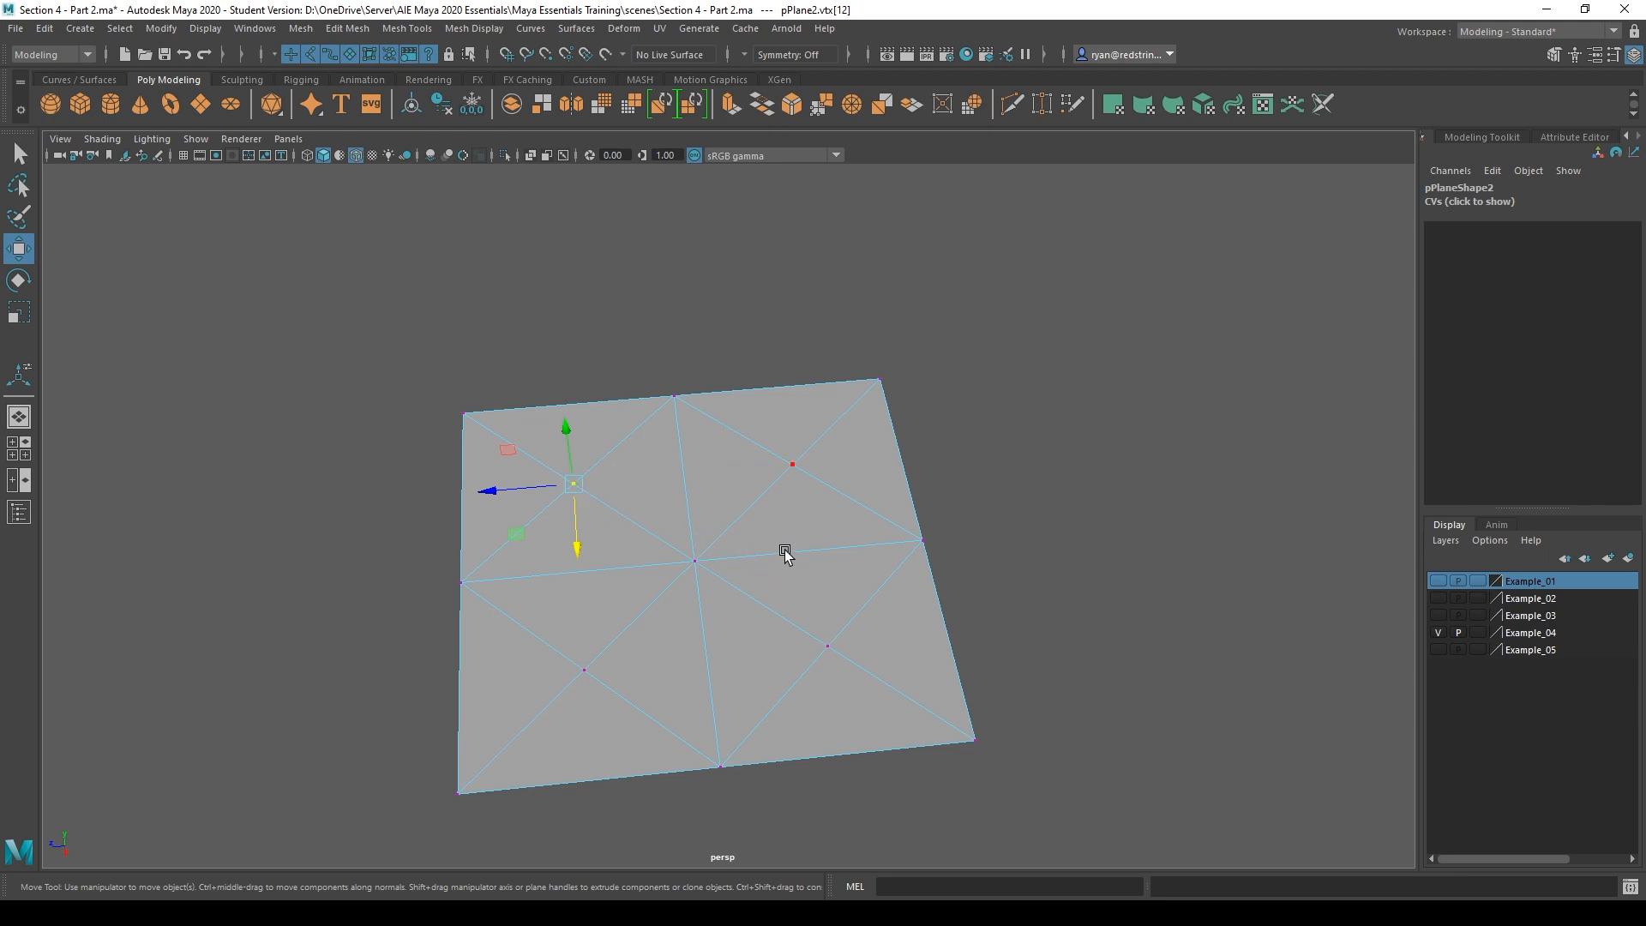
alt+drag(801, 540, 795, 573)
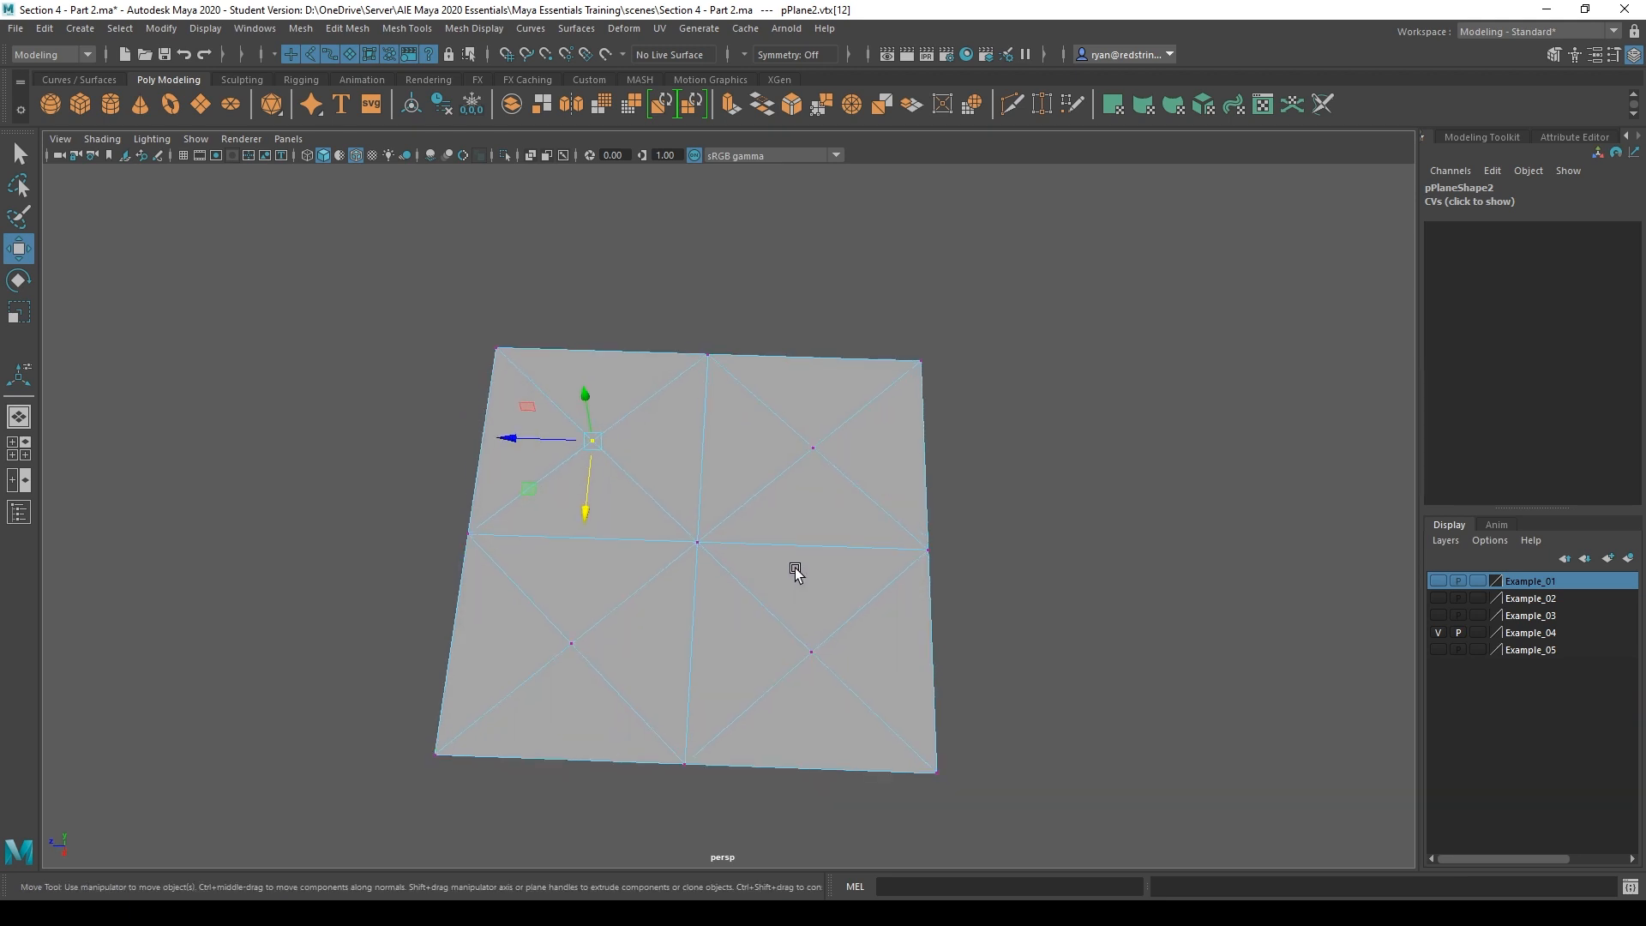
Switch to edge selection and delete the diagonal edges crossing the plane's upper-left square
right_click(672, 410)
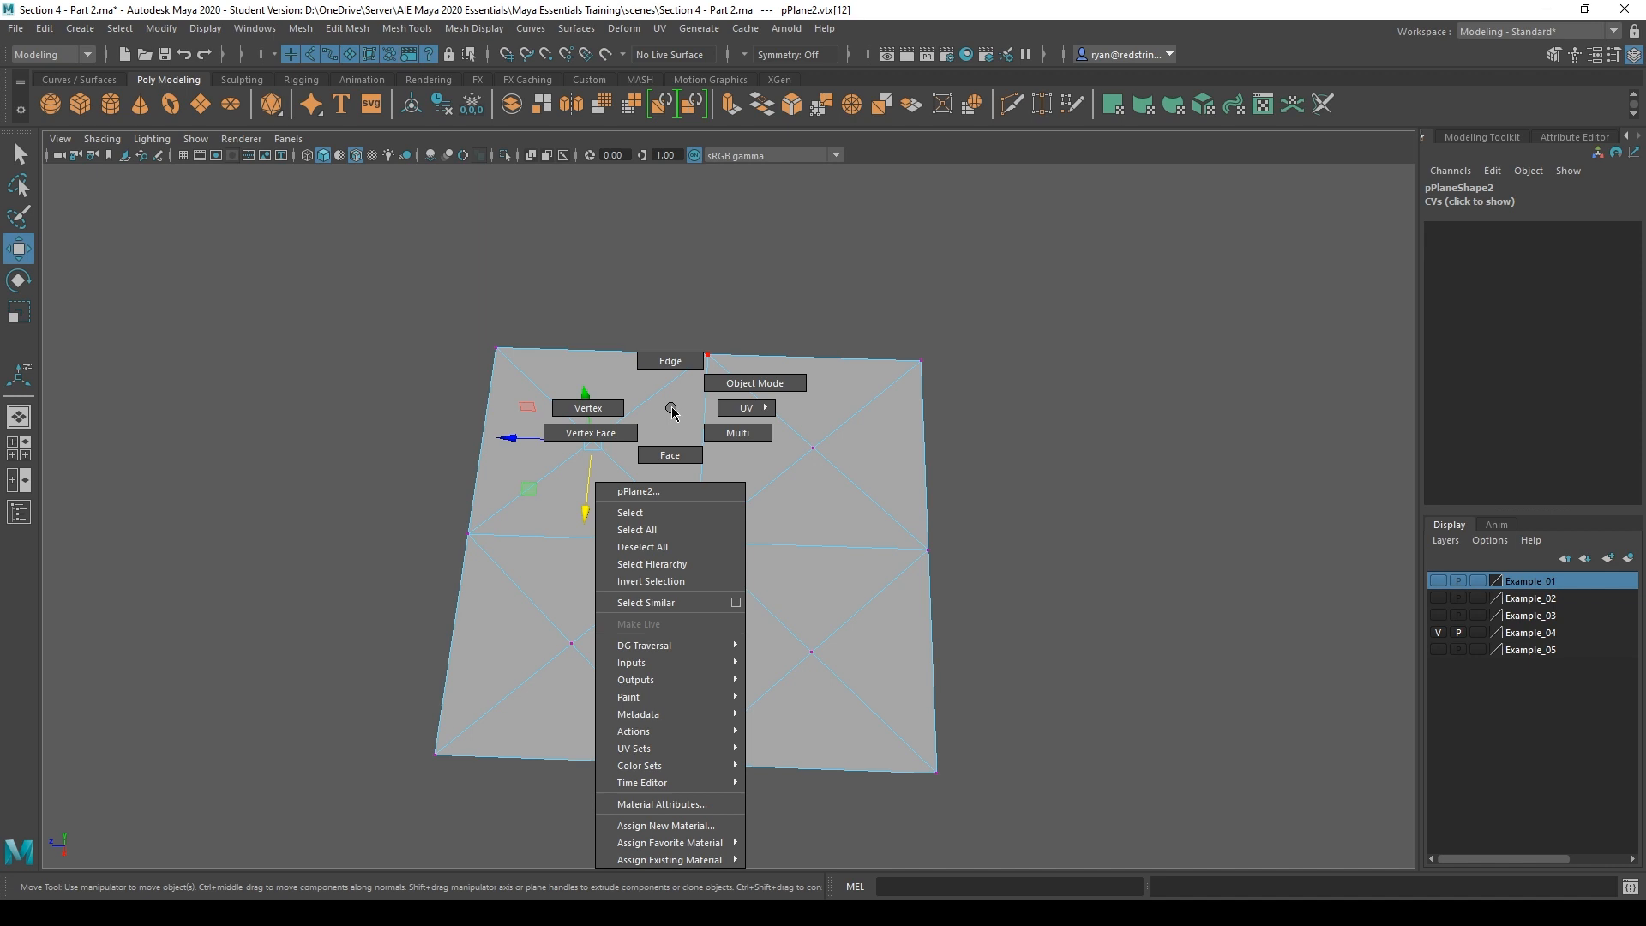
click(669, 366)
click(548, 381)
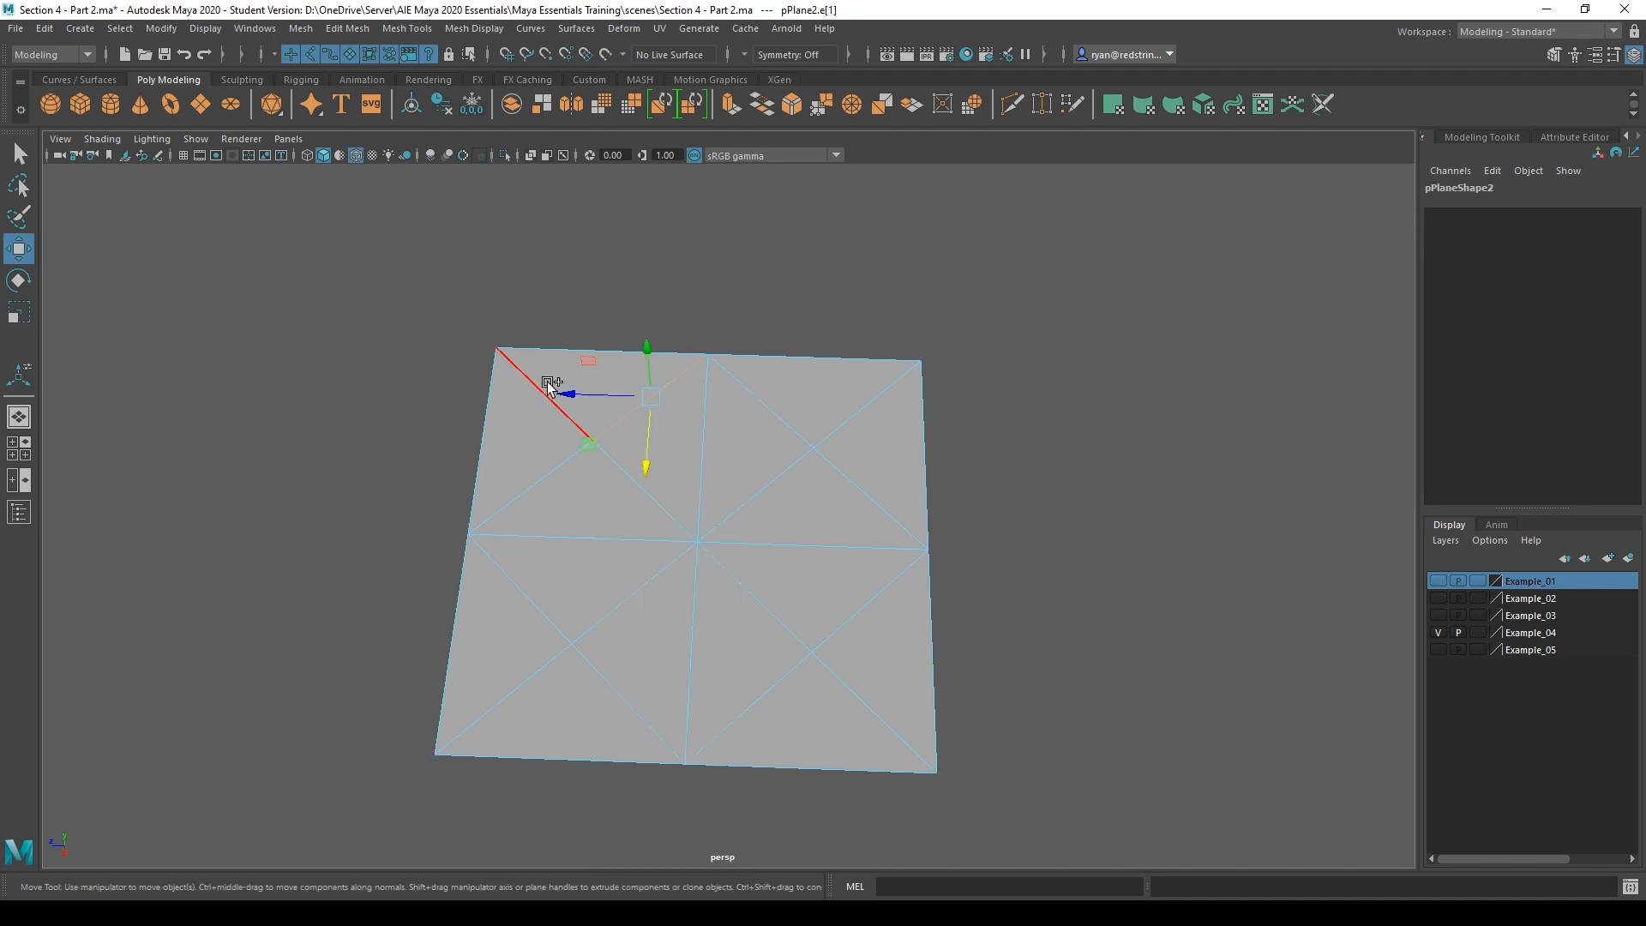
shift+click(544, 474)
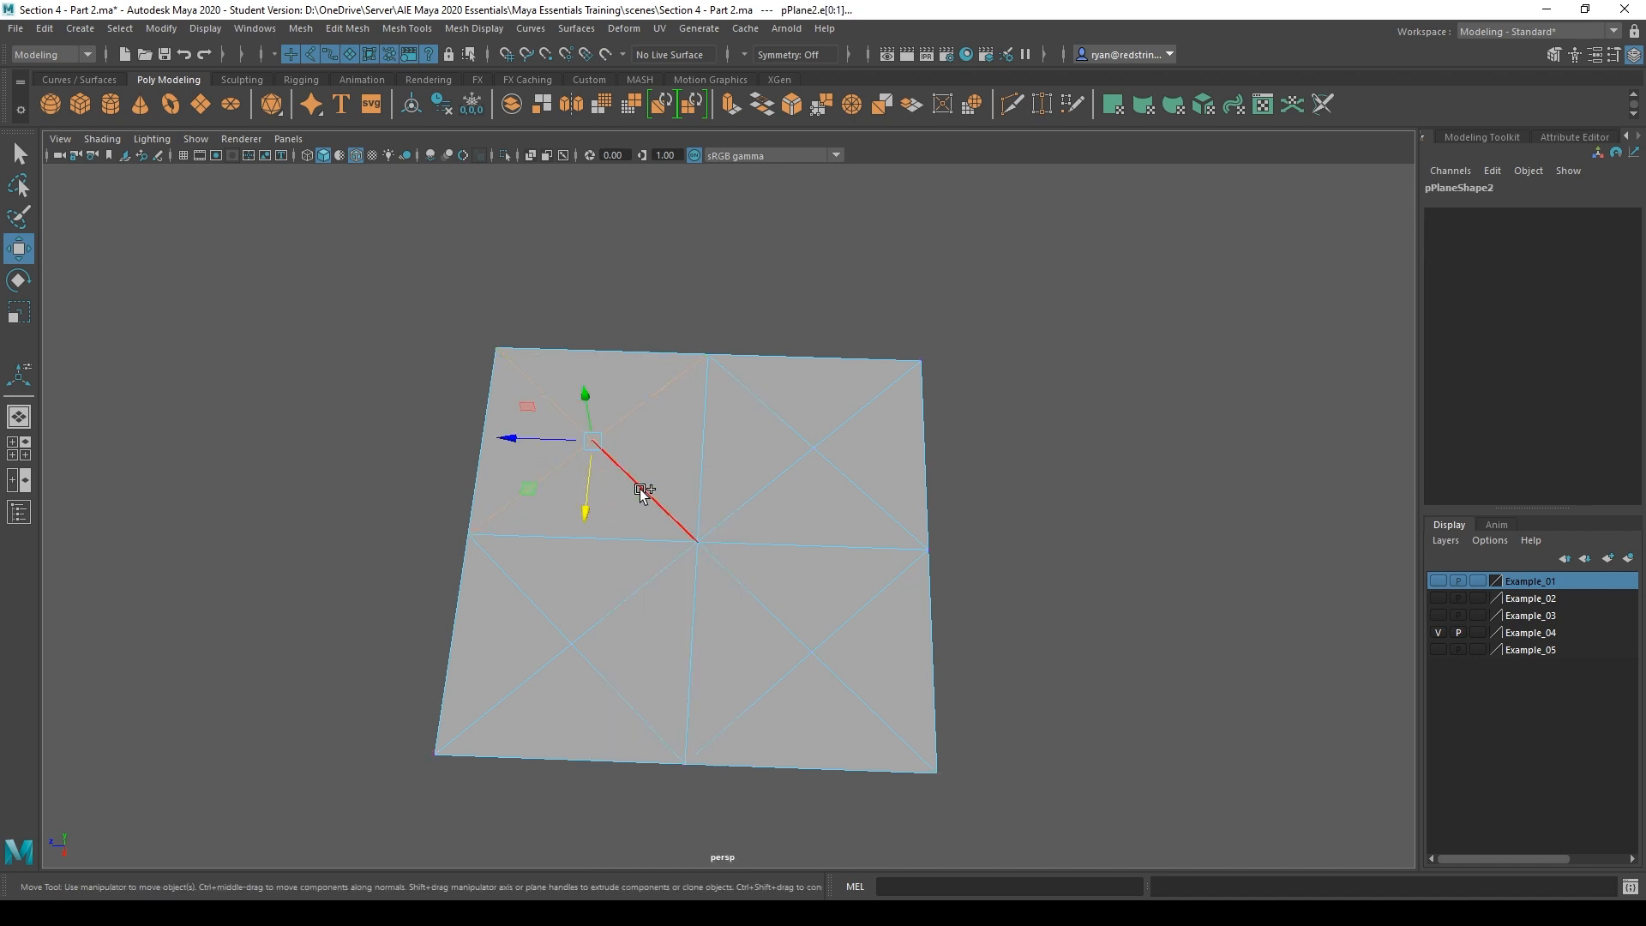
click(701, 451)
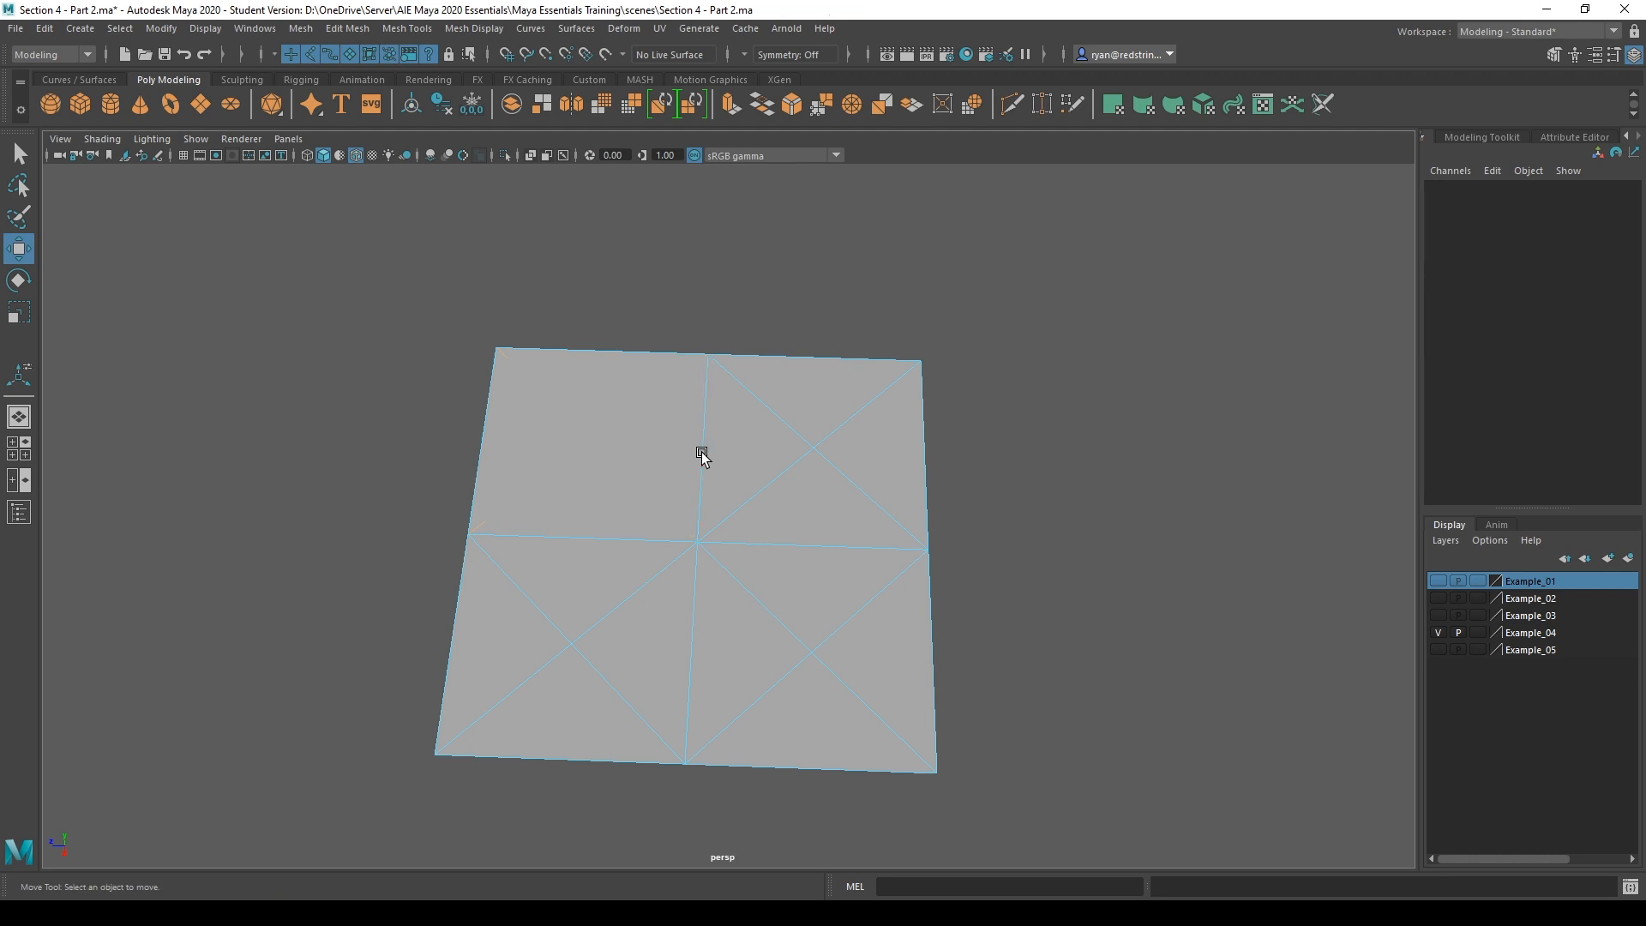
Switch to face selection, check the merged square against the neighbouring triangles and turn on smooth mesh preview
right_click(562, 441)
click(561, 487)
click(612, 414)
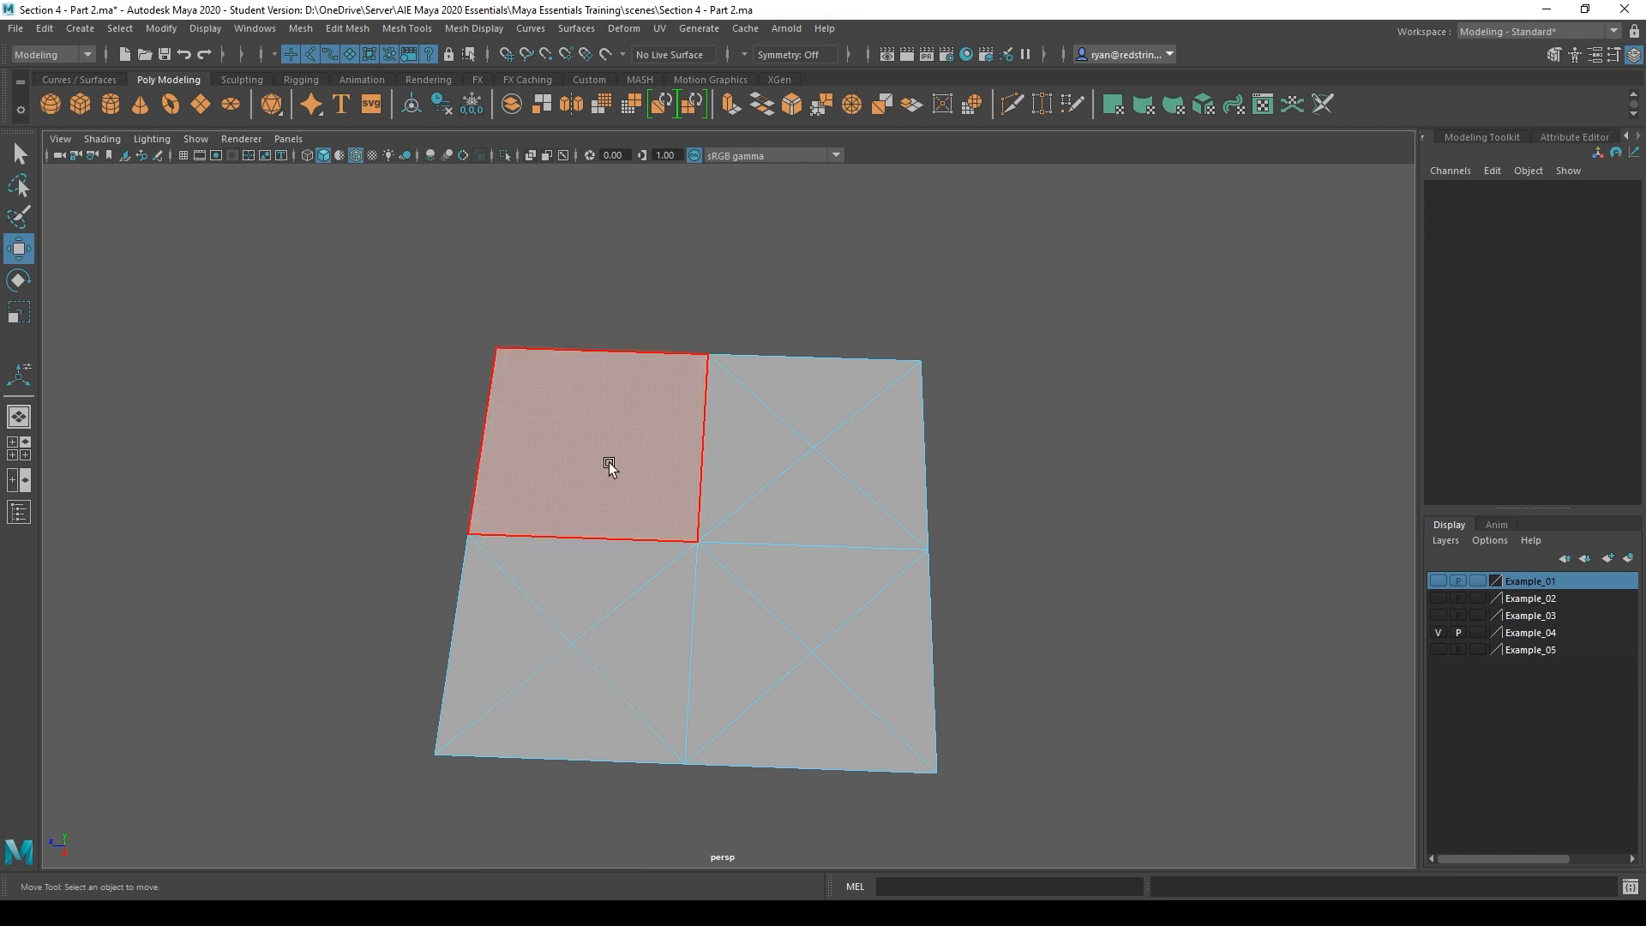
alt+drag(572, 409, 606, 471)
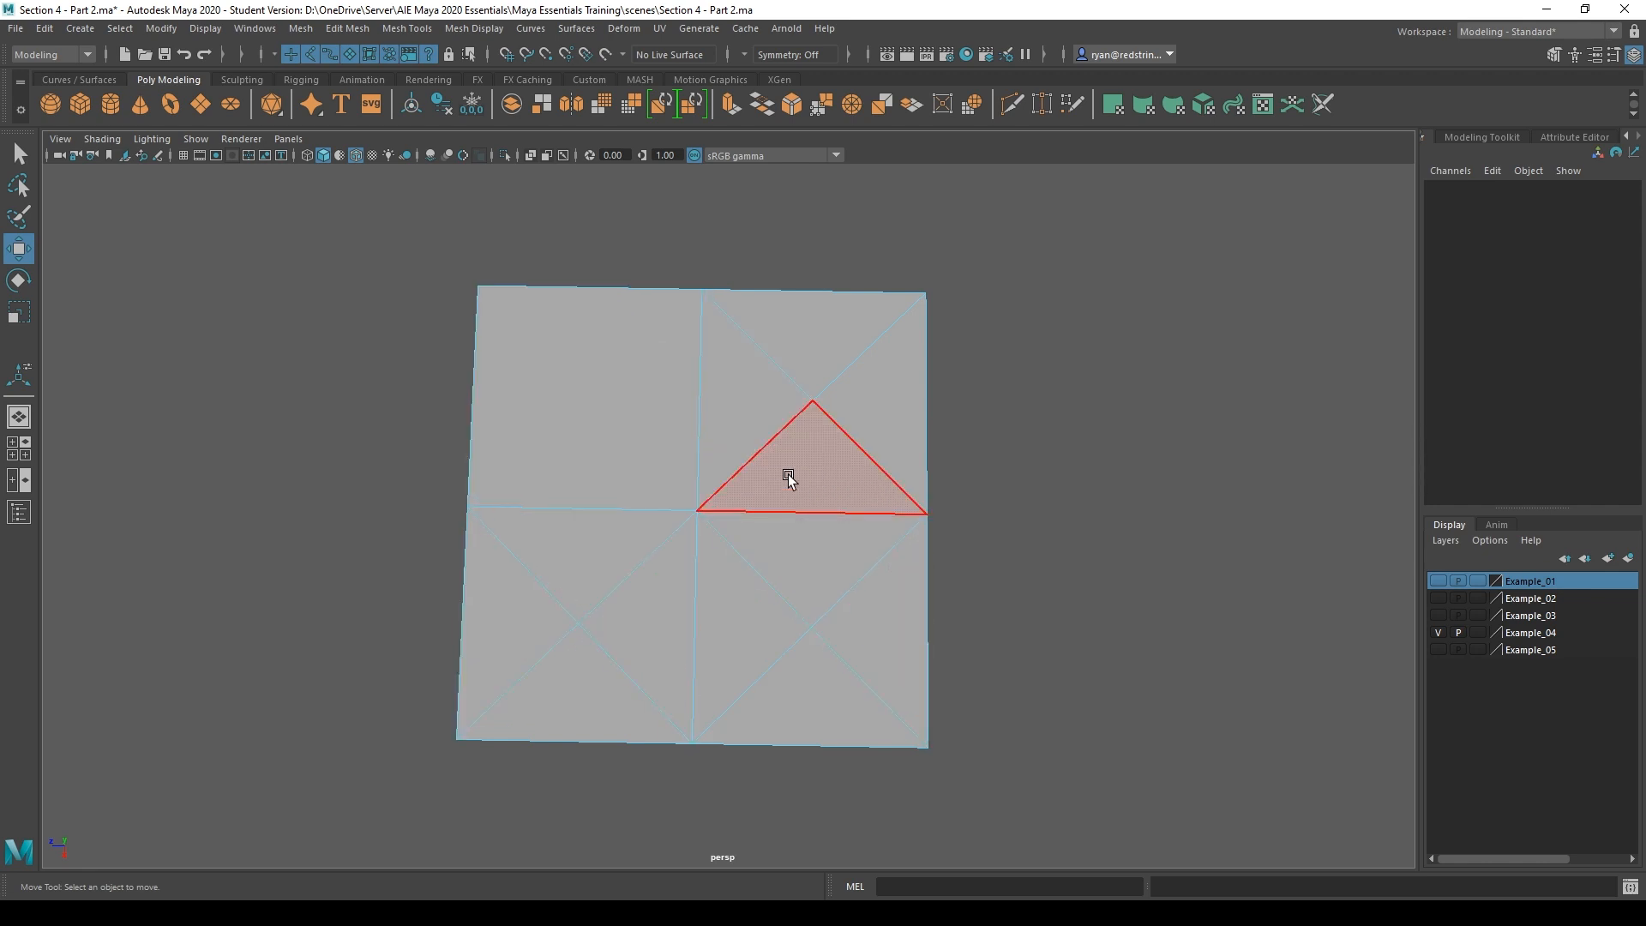
key(3)
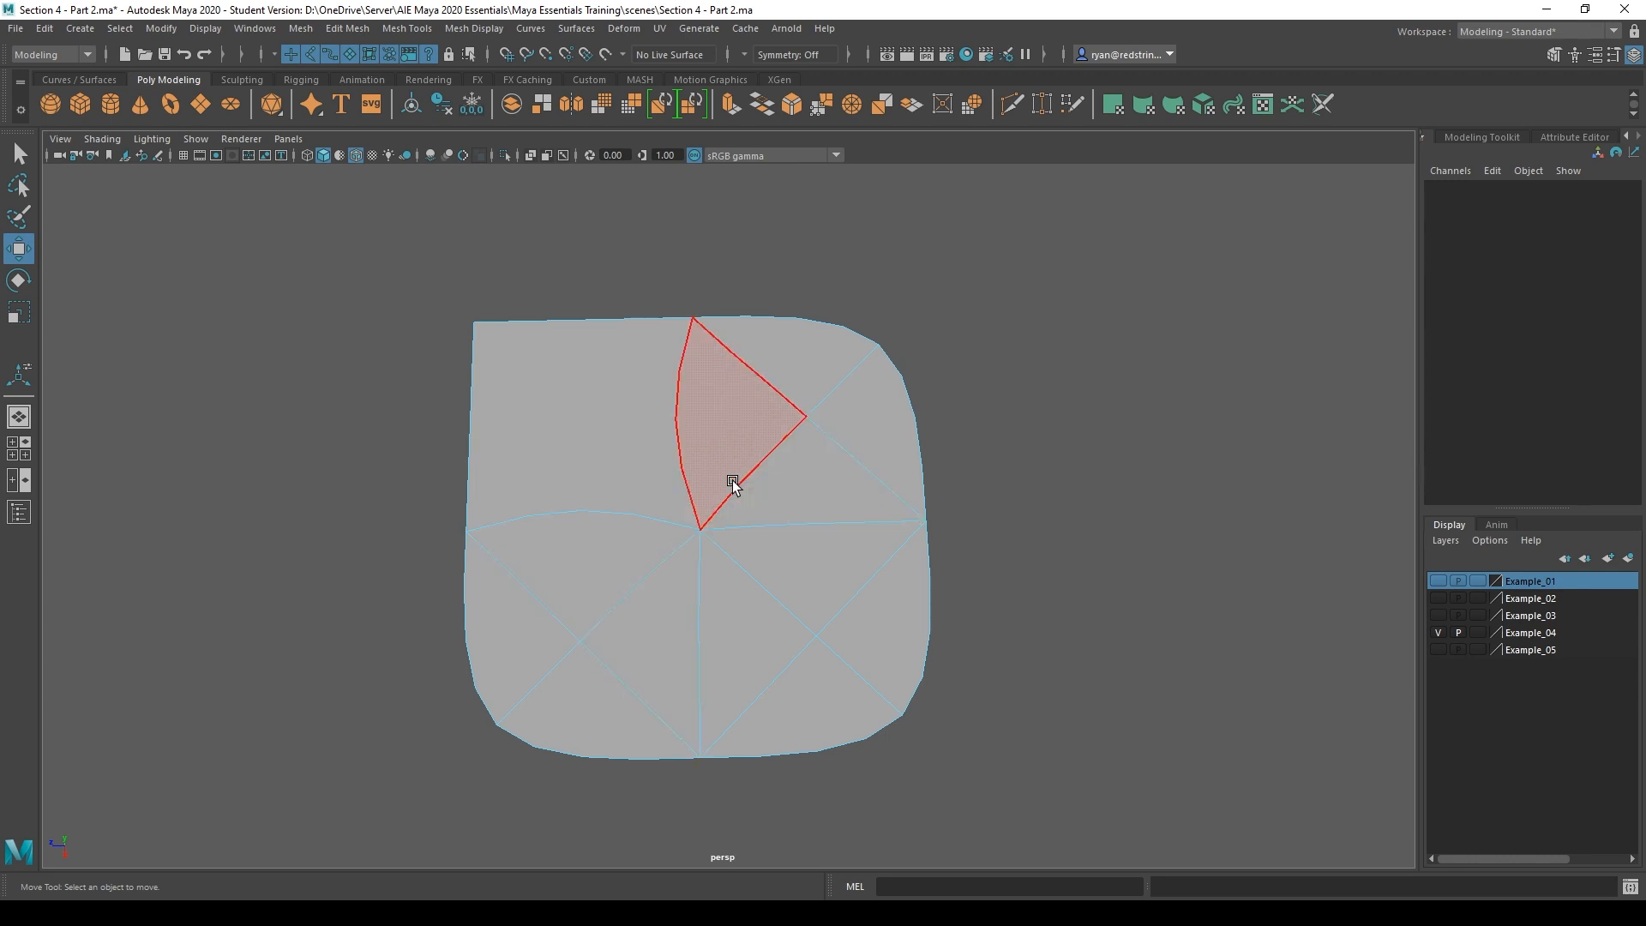
Turn off smooth mesh preview, delete the diagonal edges crossing the plane's other three squares and return to object mode
key(1)
right_drag(733, 481, 735, 410)
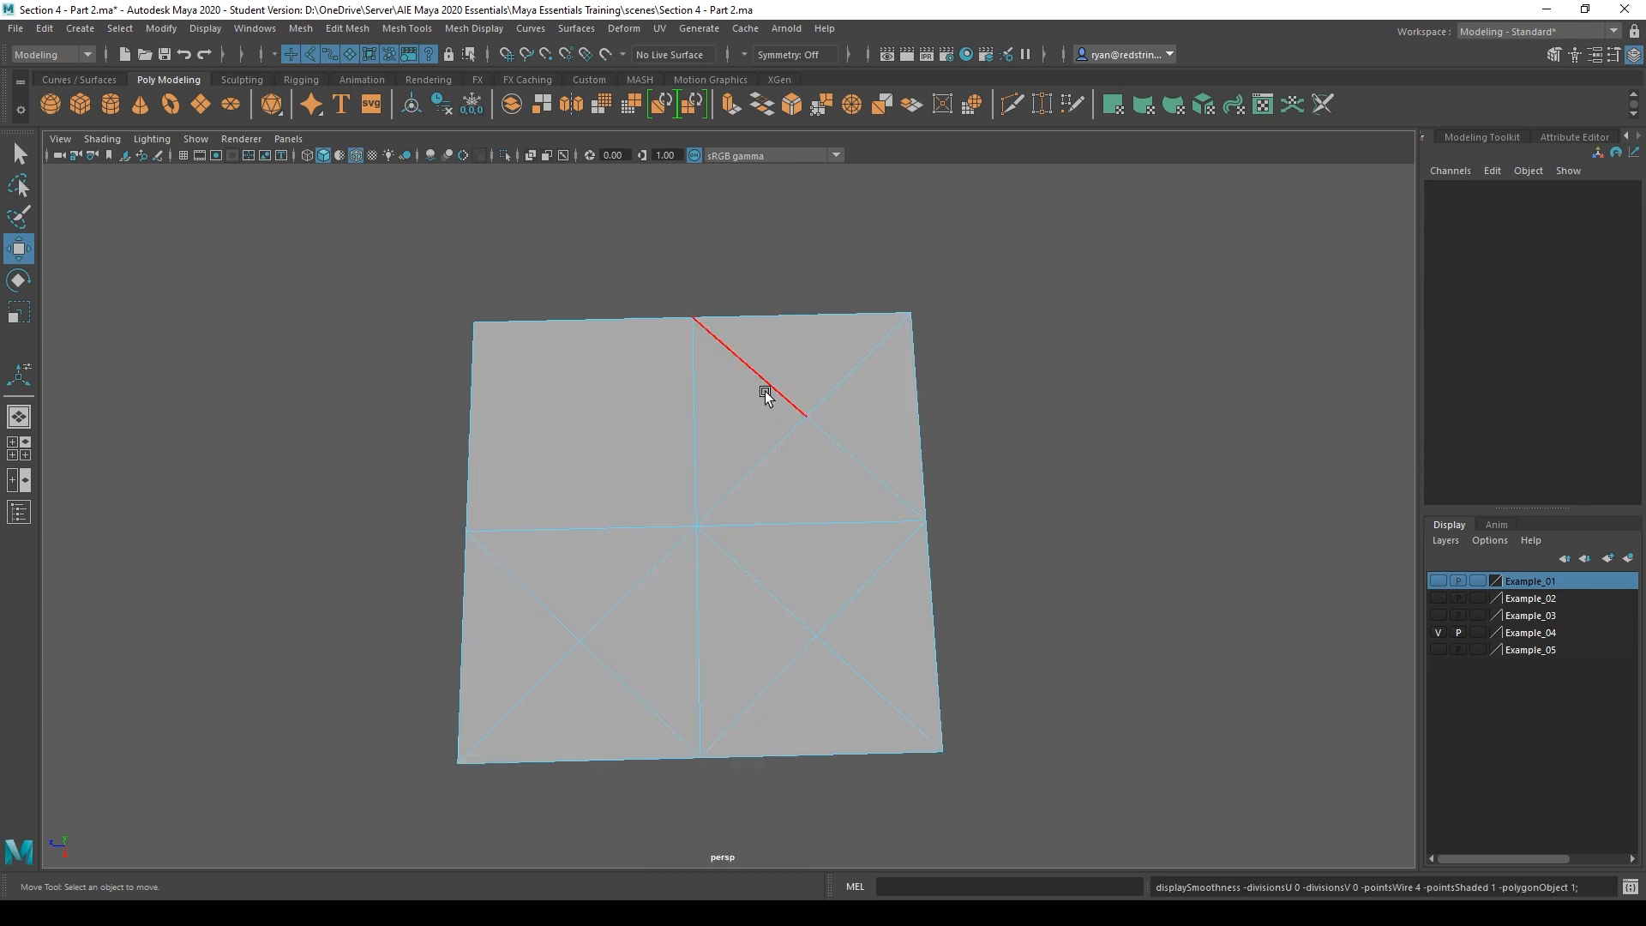
drag(765, 394, 835, 457)
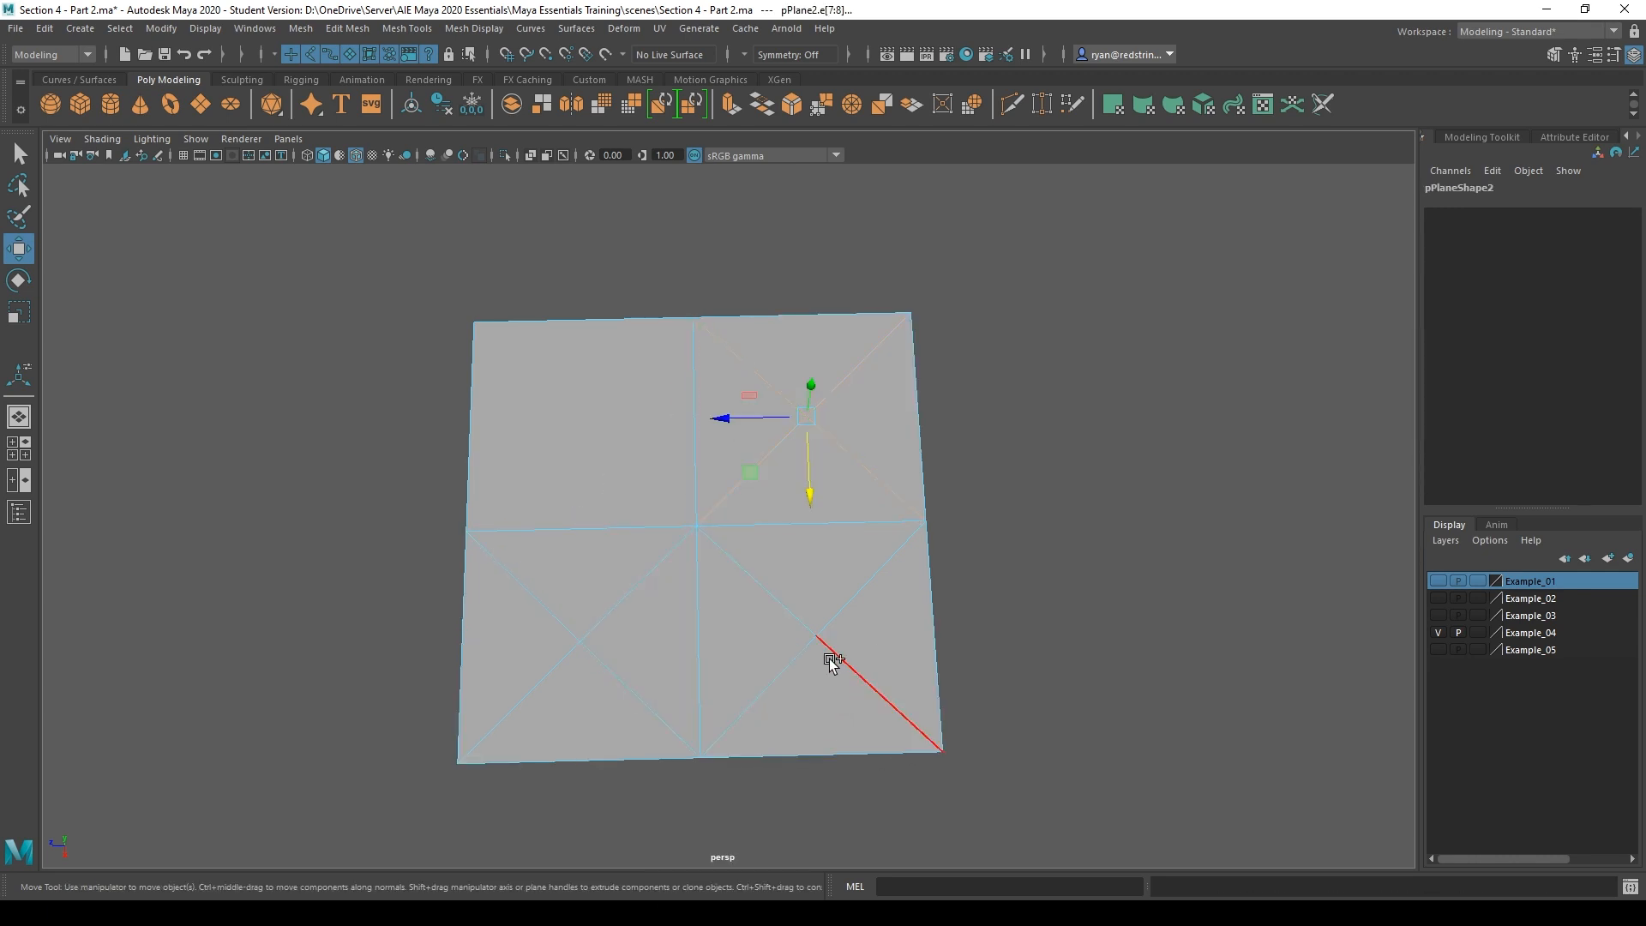
drag(788, 612, 829, 653)
shift+drag(551, 605, 602, 683)
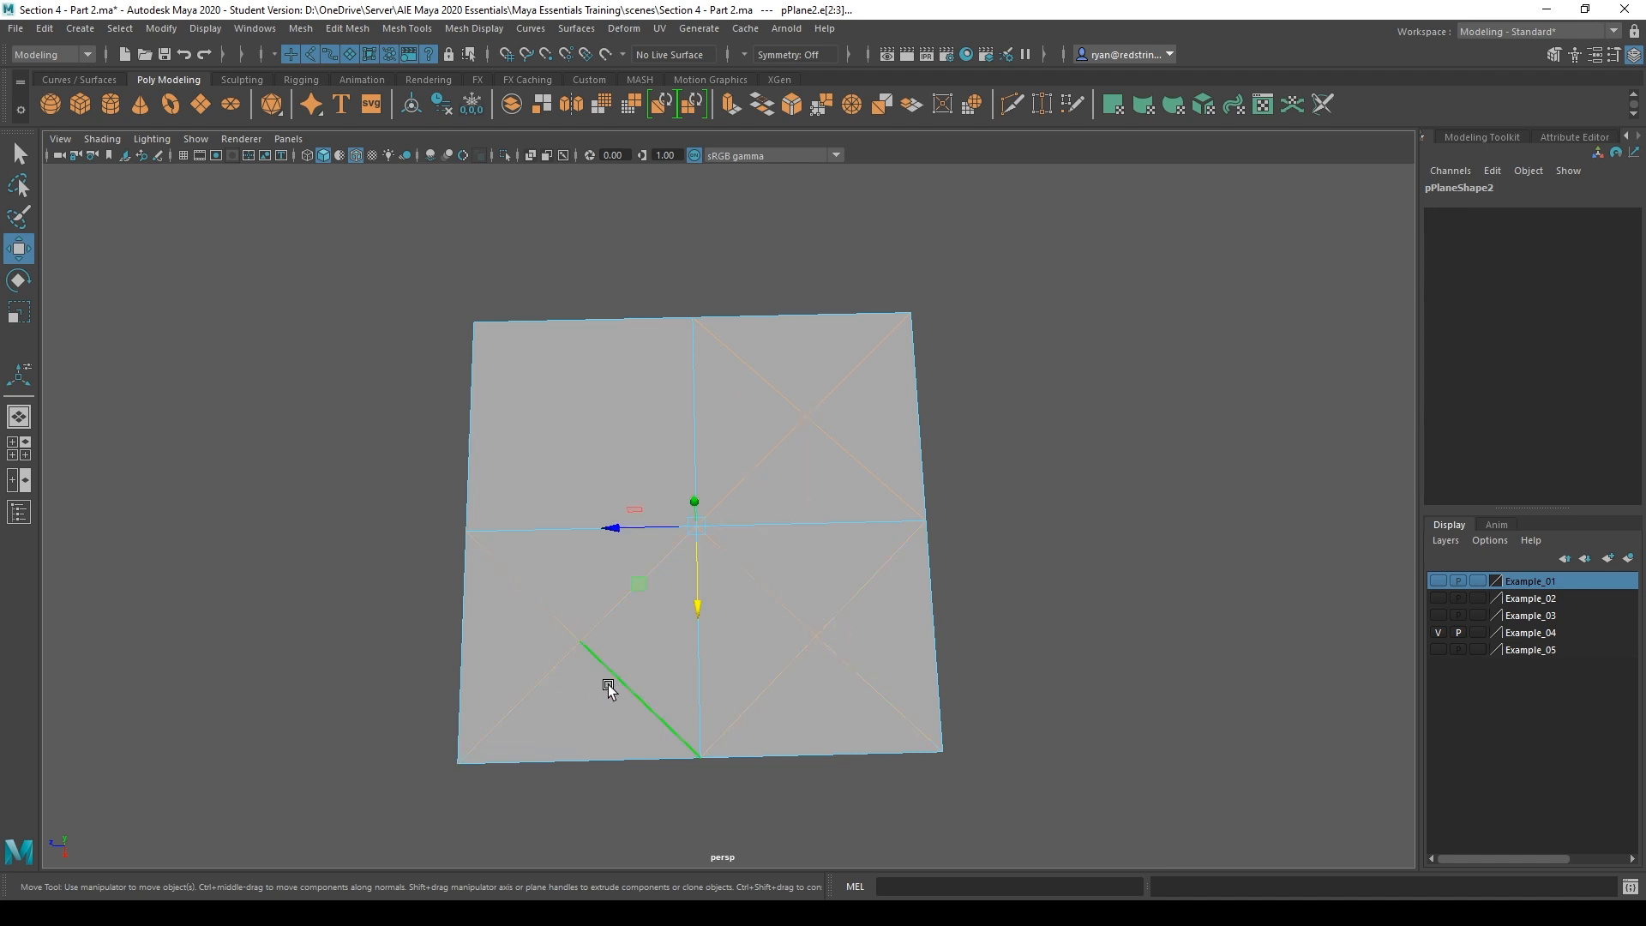
key(Delete)
right_drag(591, 459, 662, 439)
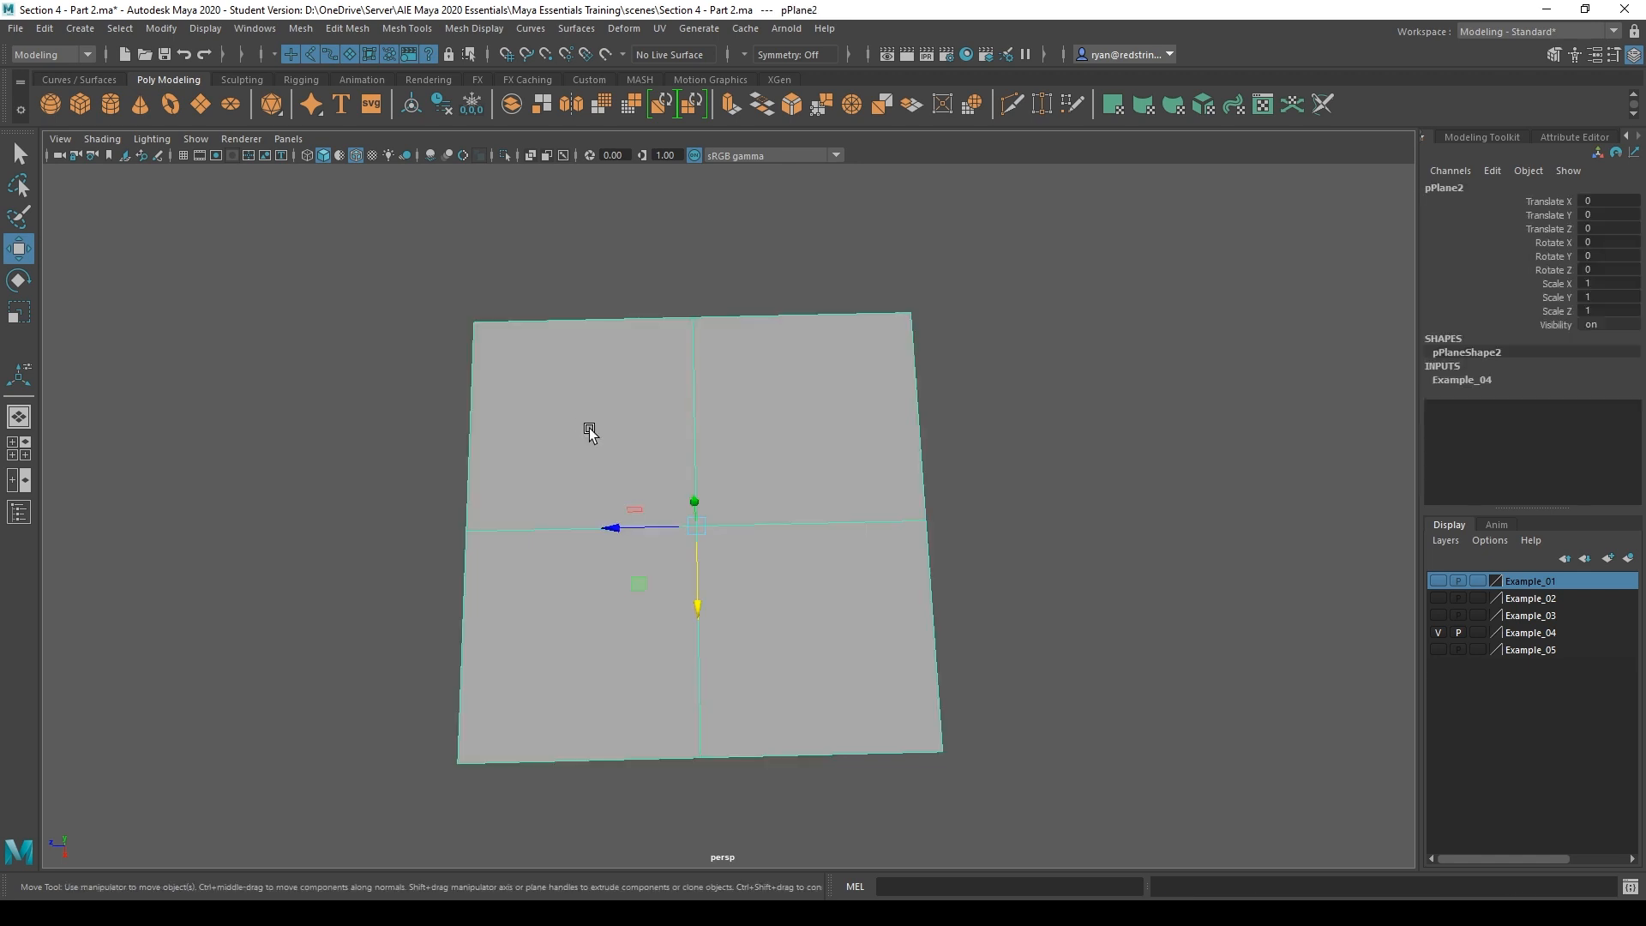
alt+drag(582, 592, 716, 552)
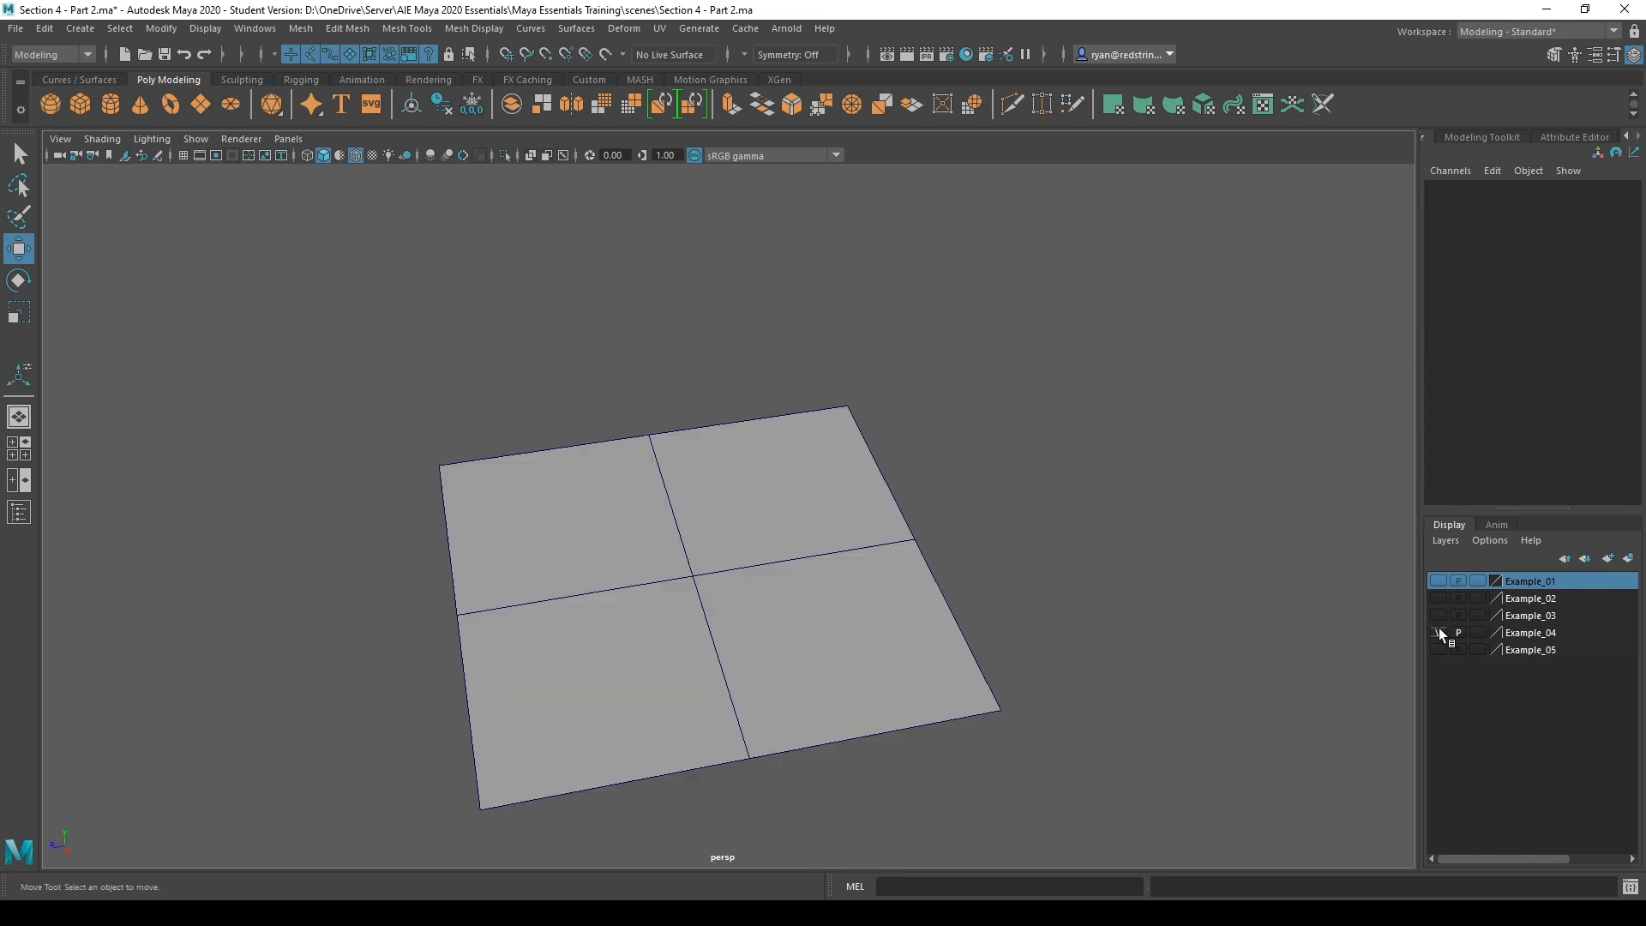
Hide the Example_04 layer and show the Example_05 layer
click(1438, 633)
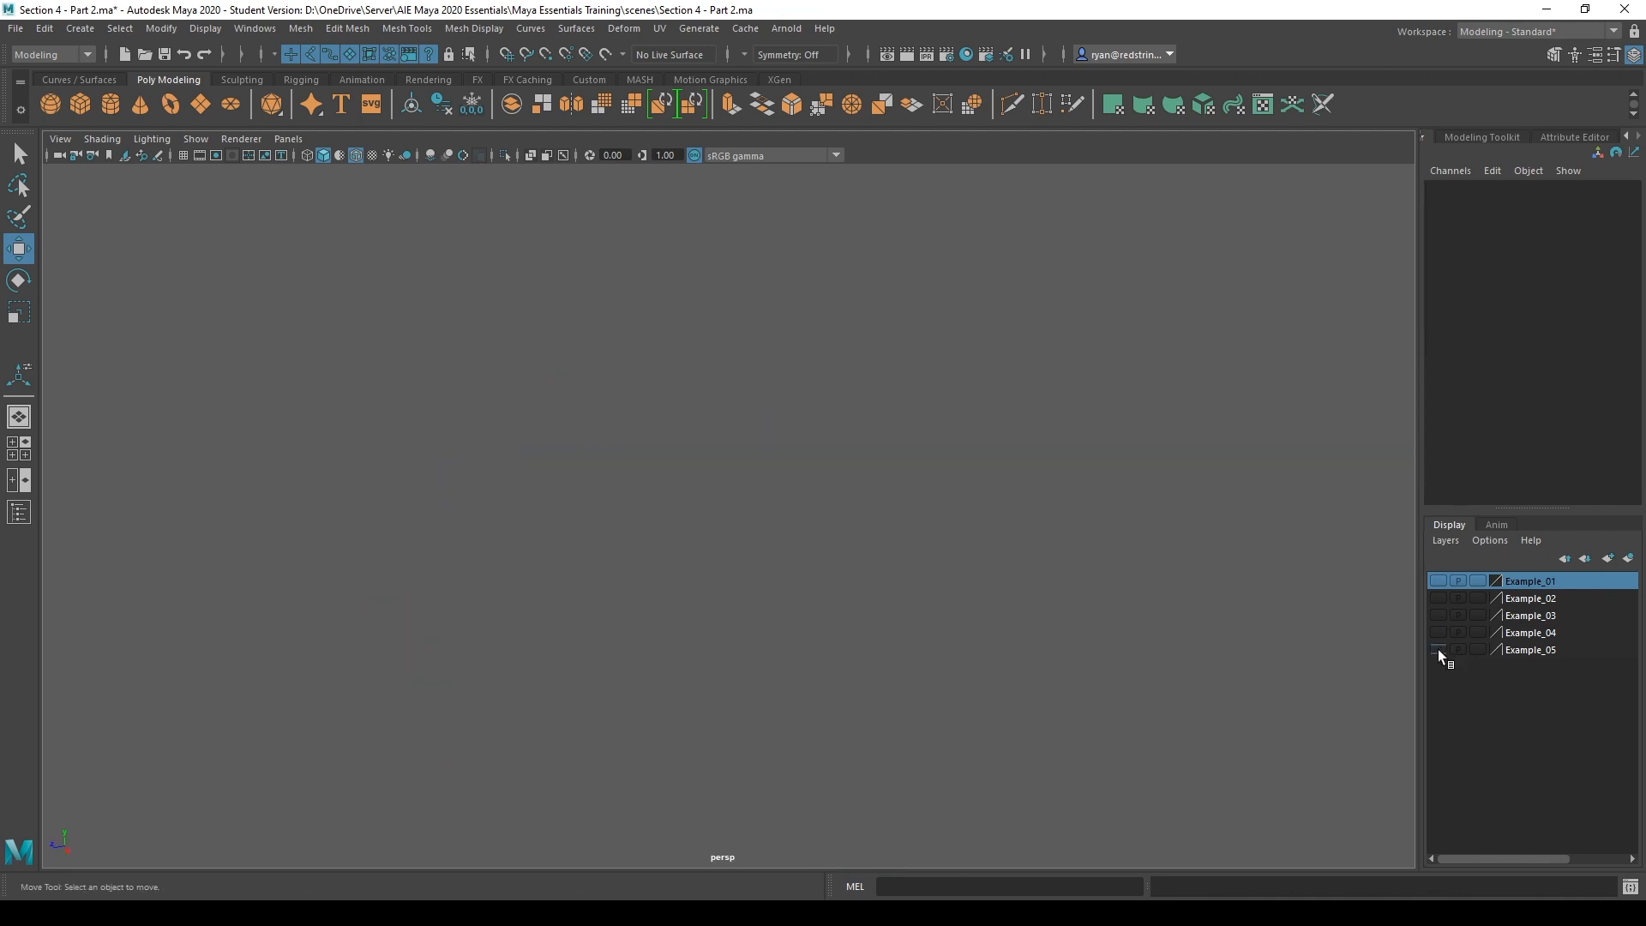
click(1438, 650)
scroll(800, 556, down, 3)
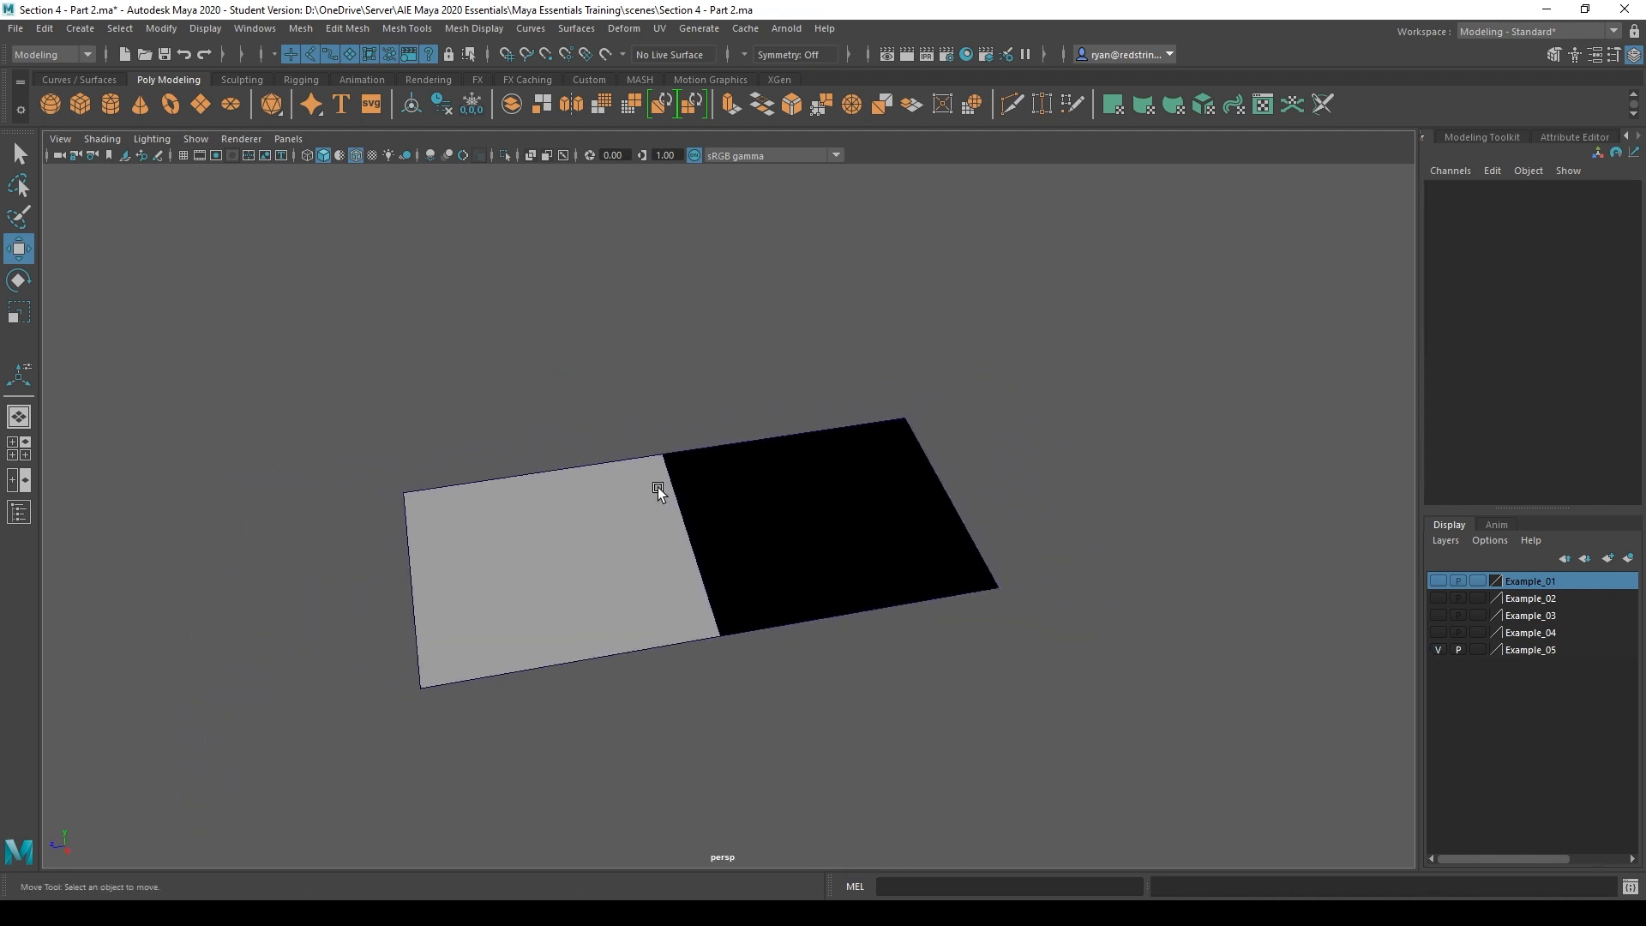
alt+drag(656, 487, 664, 543)
Select the two-face plane and compare its gray and black faces with the viewport grid shown temporarily
click(177, 153)
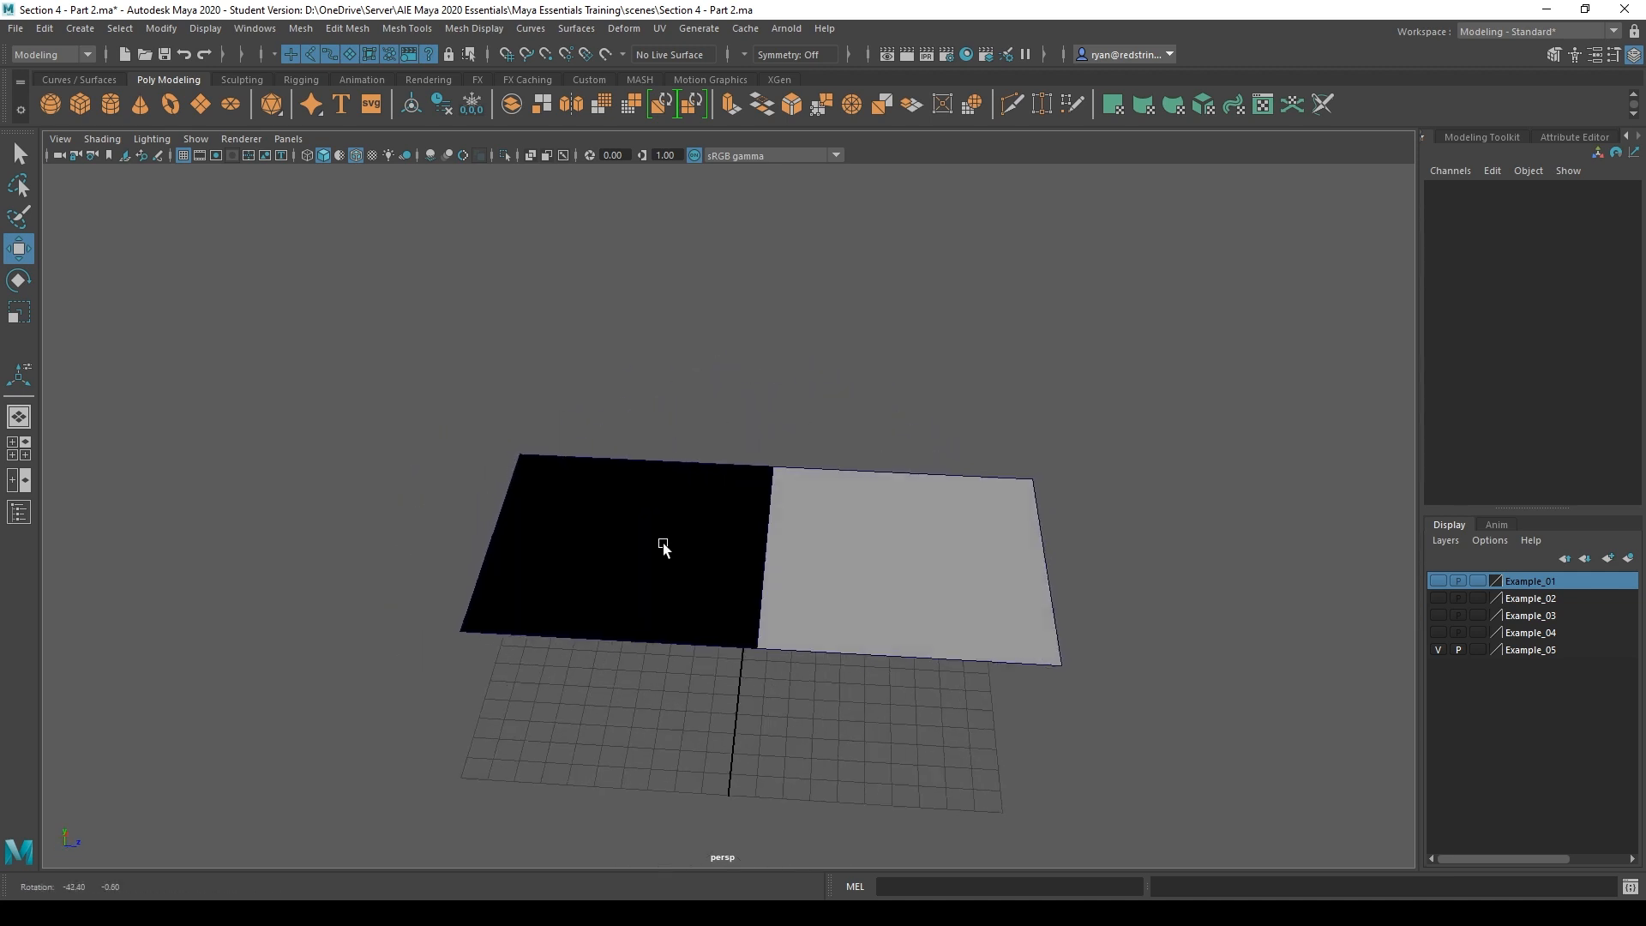
click(856, 567)
alt+drag(856, 568, 857, 621)
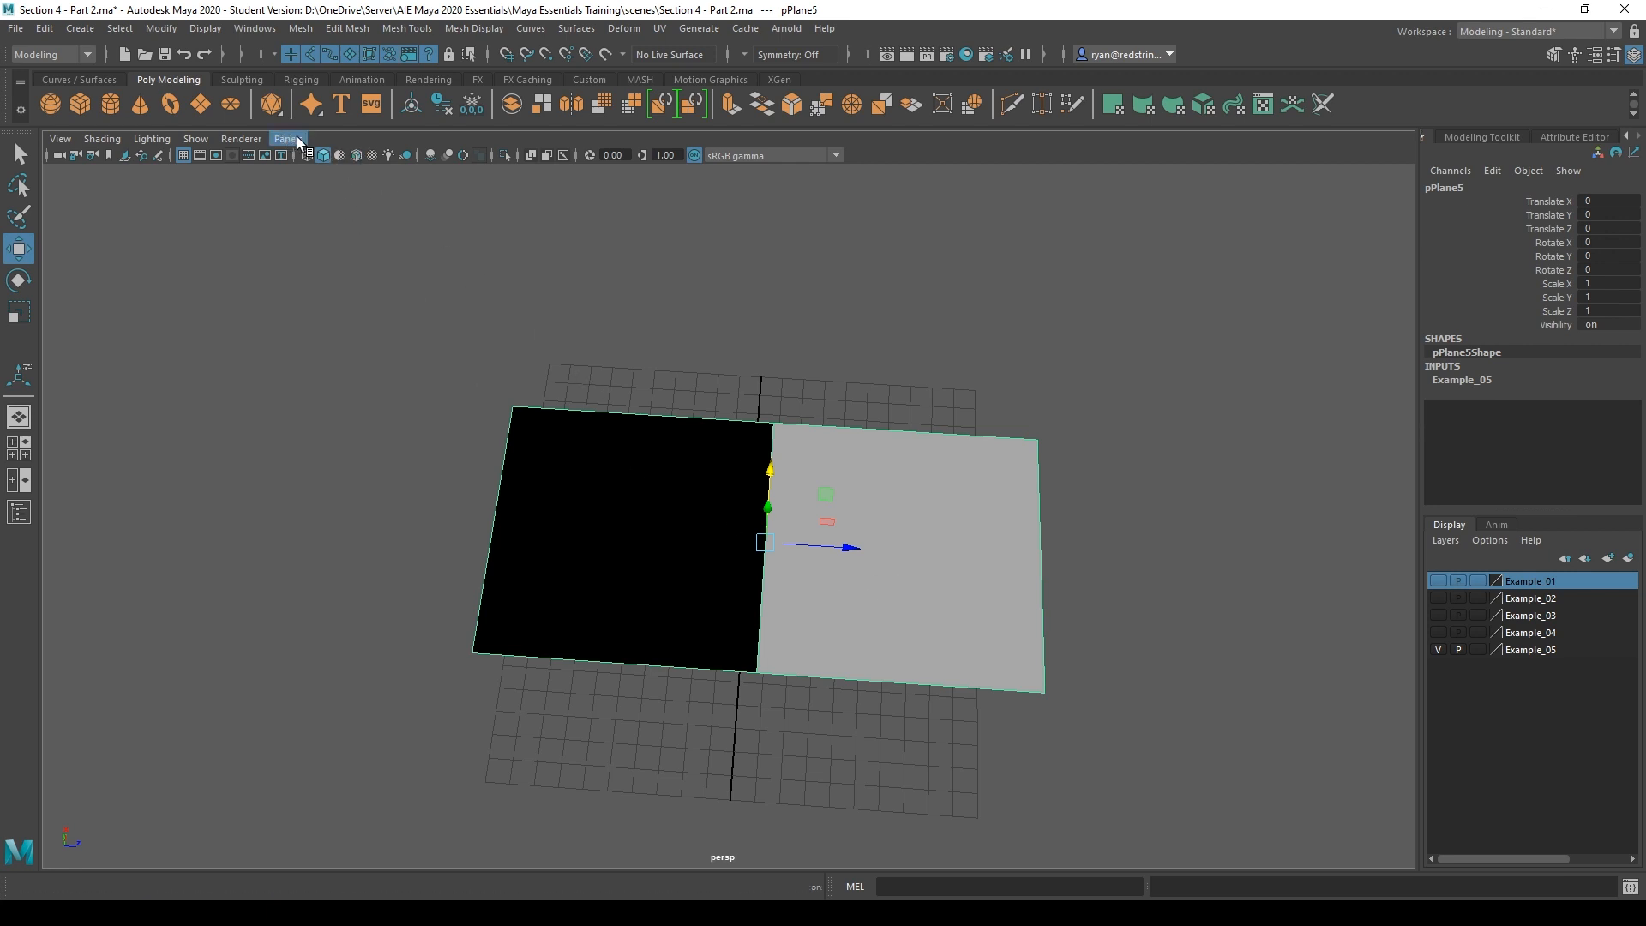
click(361, 158)
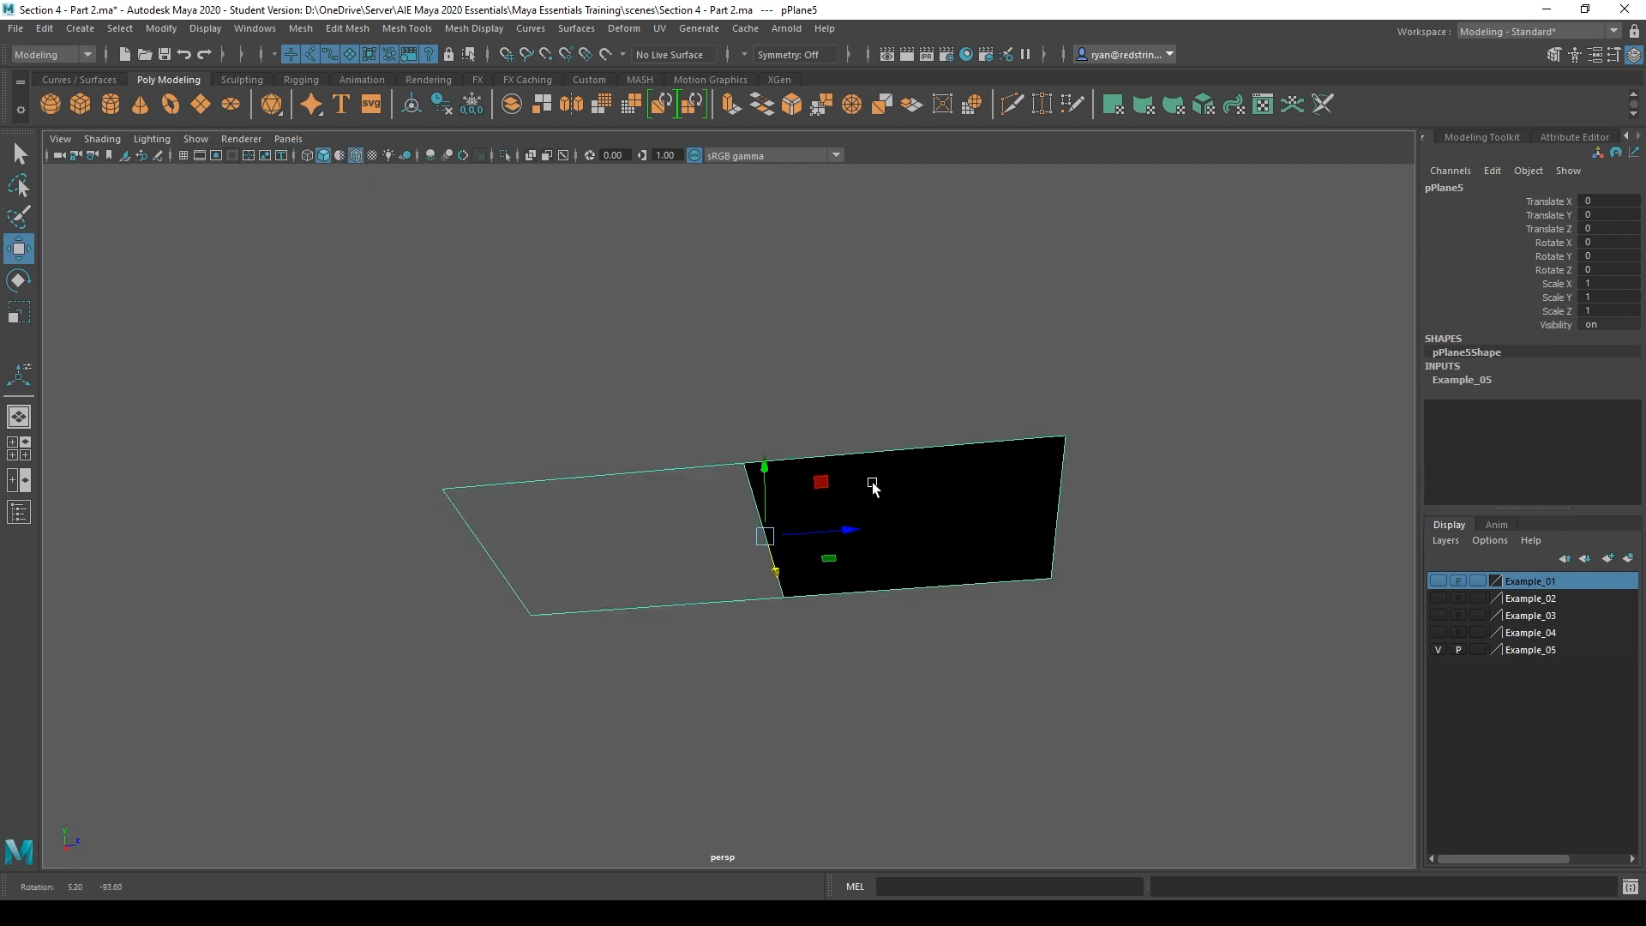
Examine the plane from below and above, using smooth mesh preview temporarily to check the shading where the two faces meet
mouse_move(873, 486)
alt+mouse_down()
mouse_move(897, 612)
mouse_move(1223, 548)
alt+mouse_up()
alt+drag(706, 544, 764, 577)
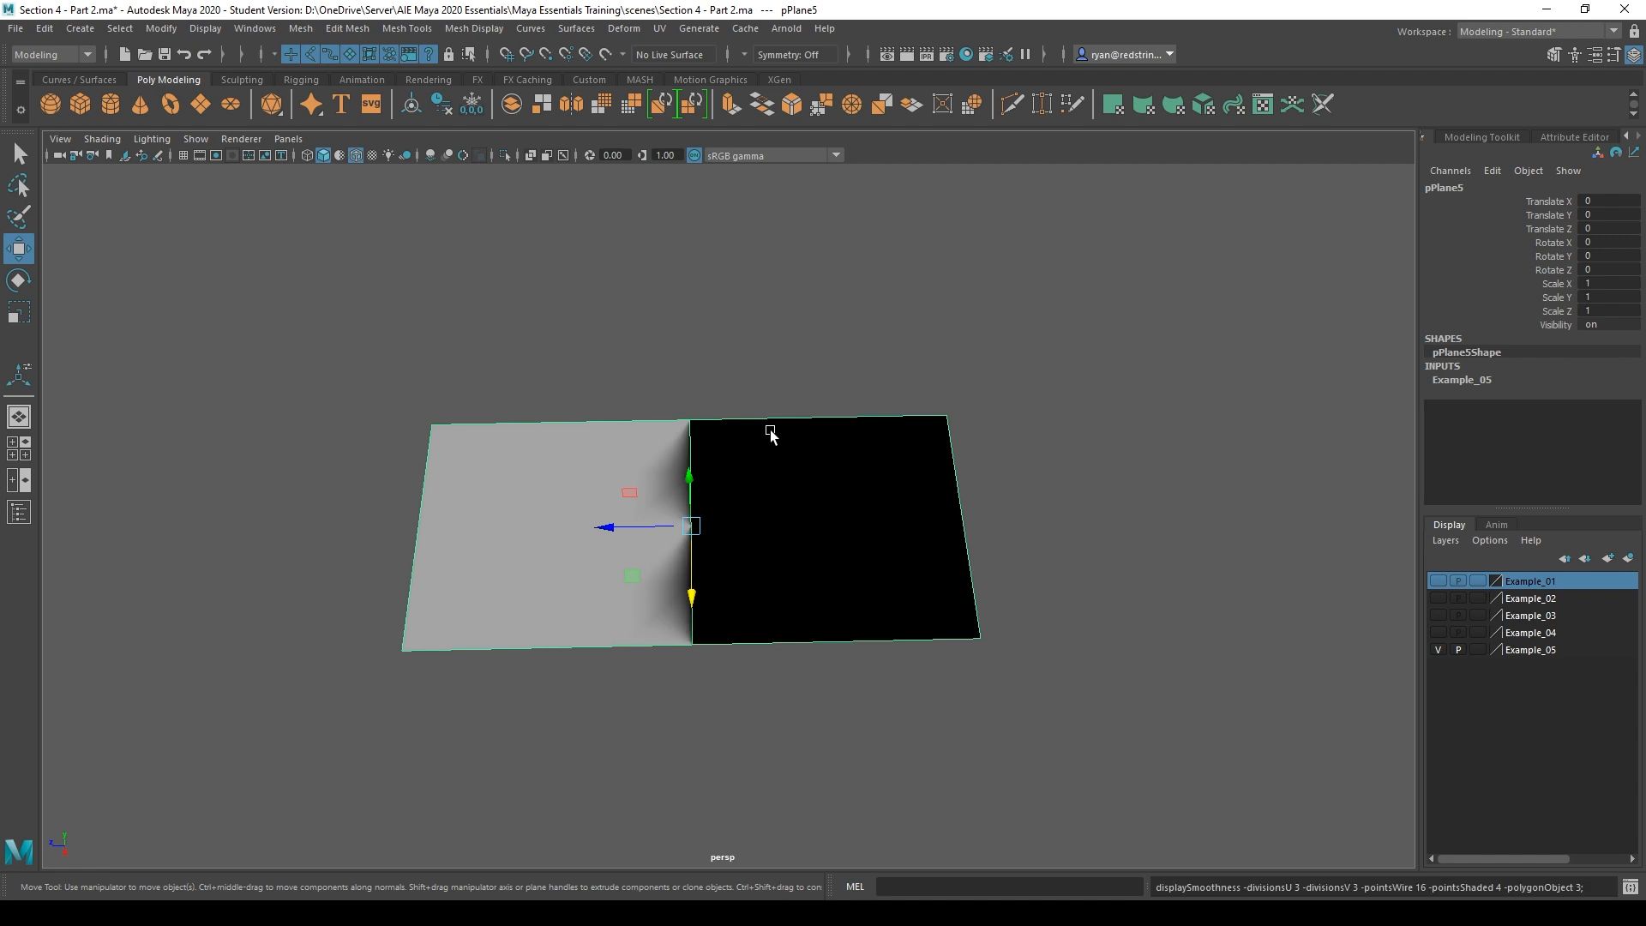
alt+drag(768, 430, 665, 396)
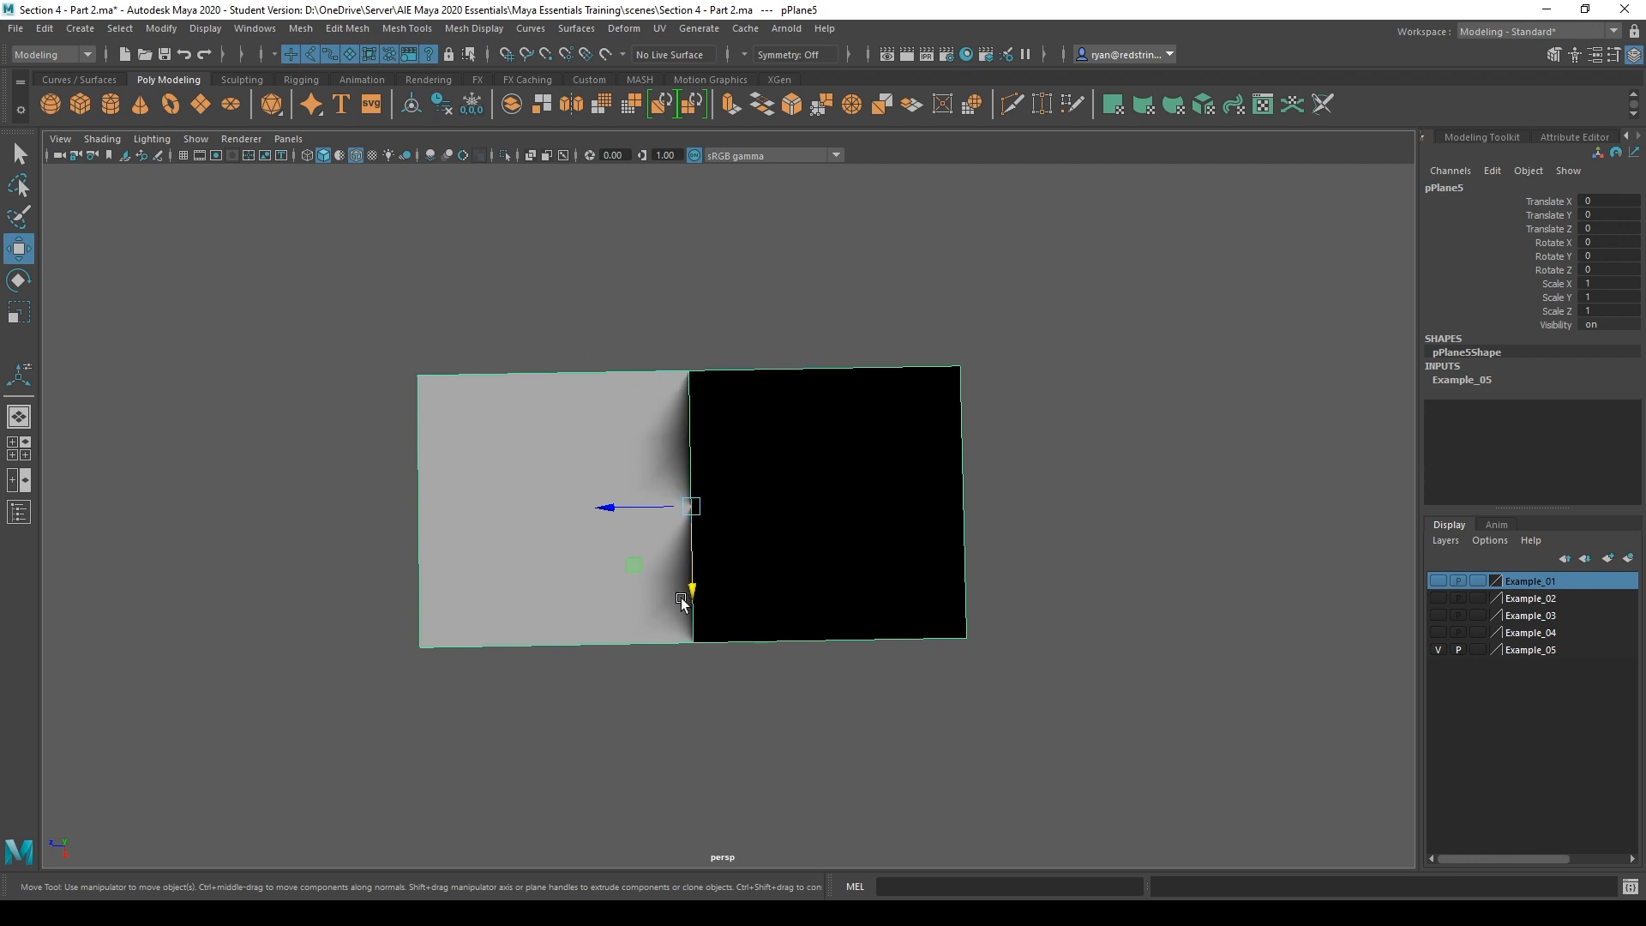
alt+drag(682, 600, 682, 536)
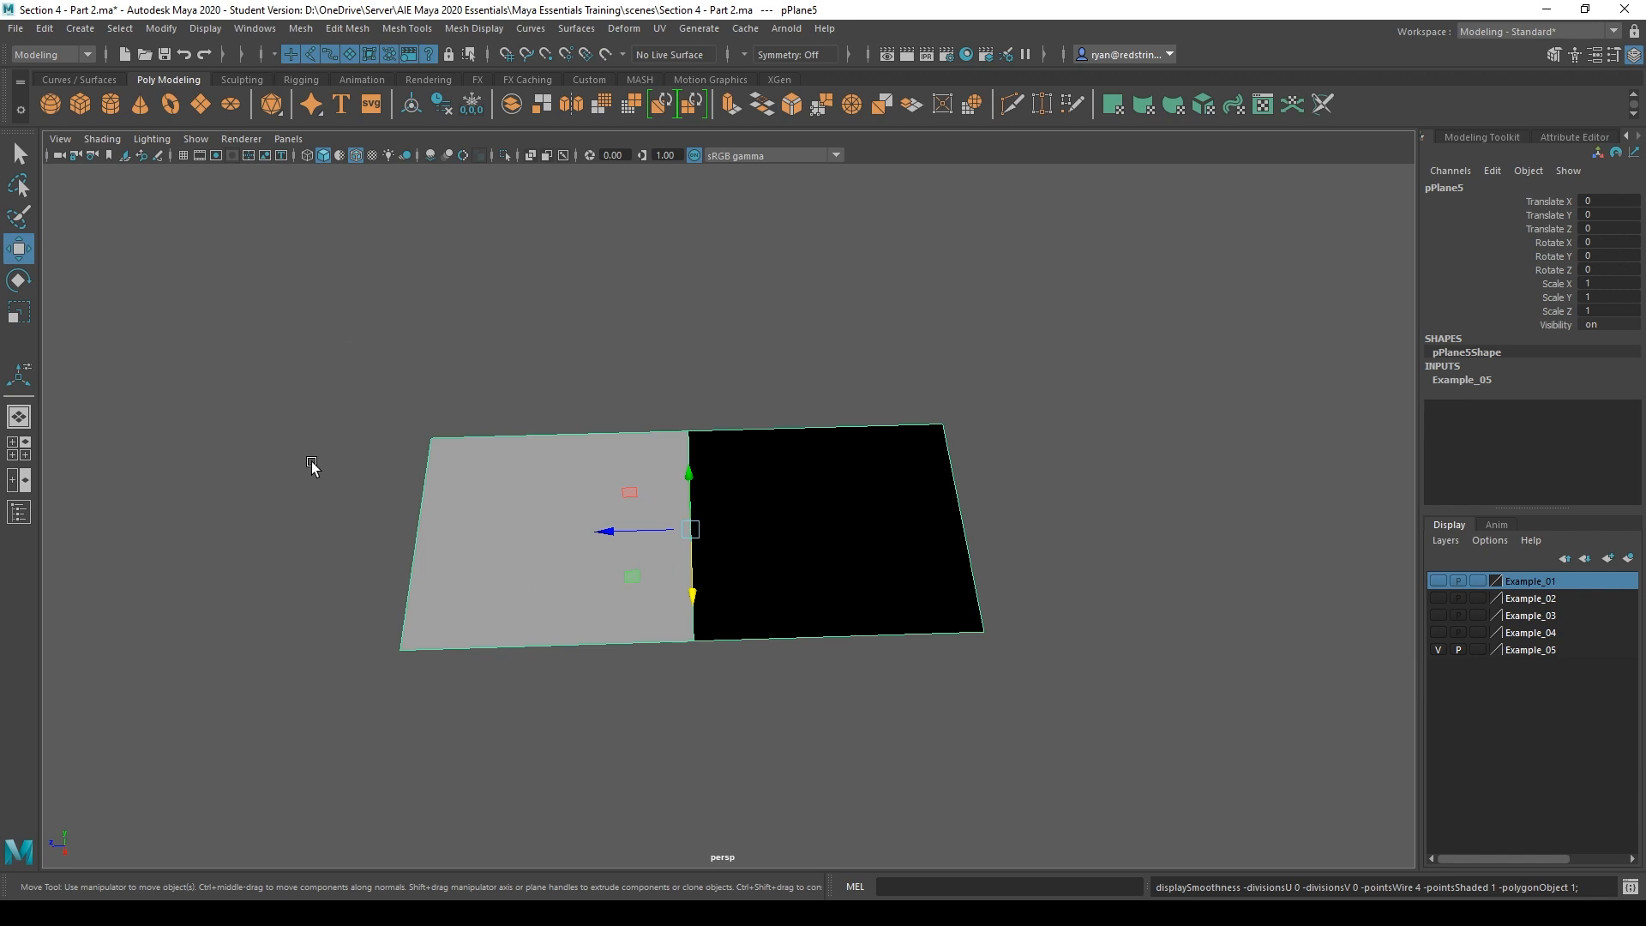
Switch to face selection, delete the plane's black face and return to object mode
alt+drag(881, 594, 783, 500)
right_click(783, 503)
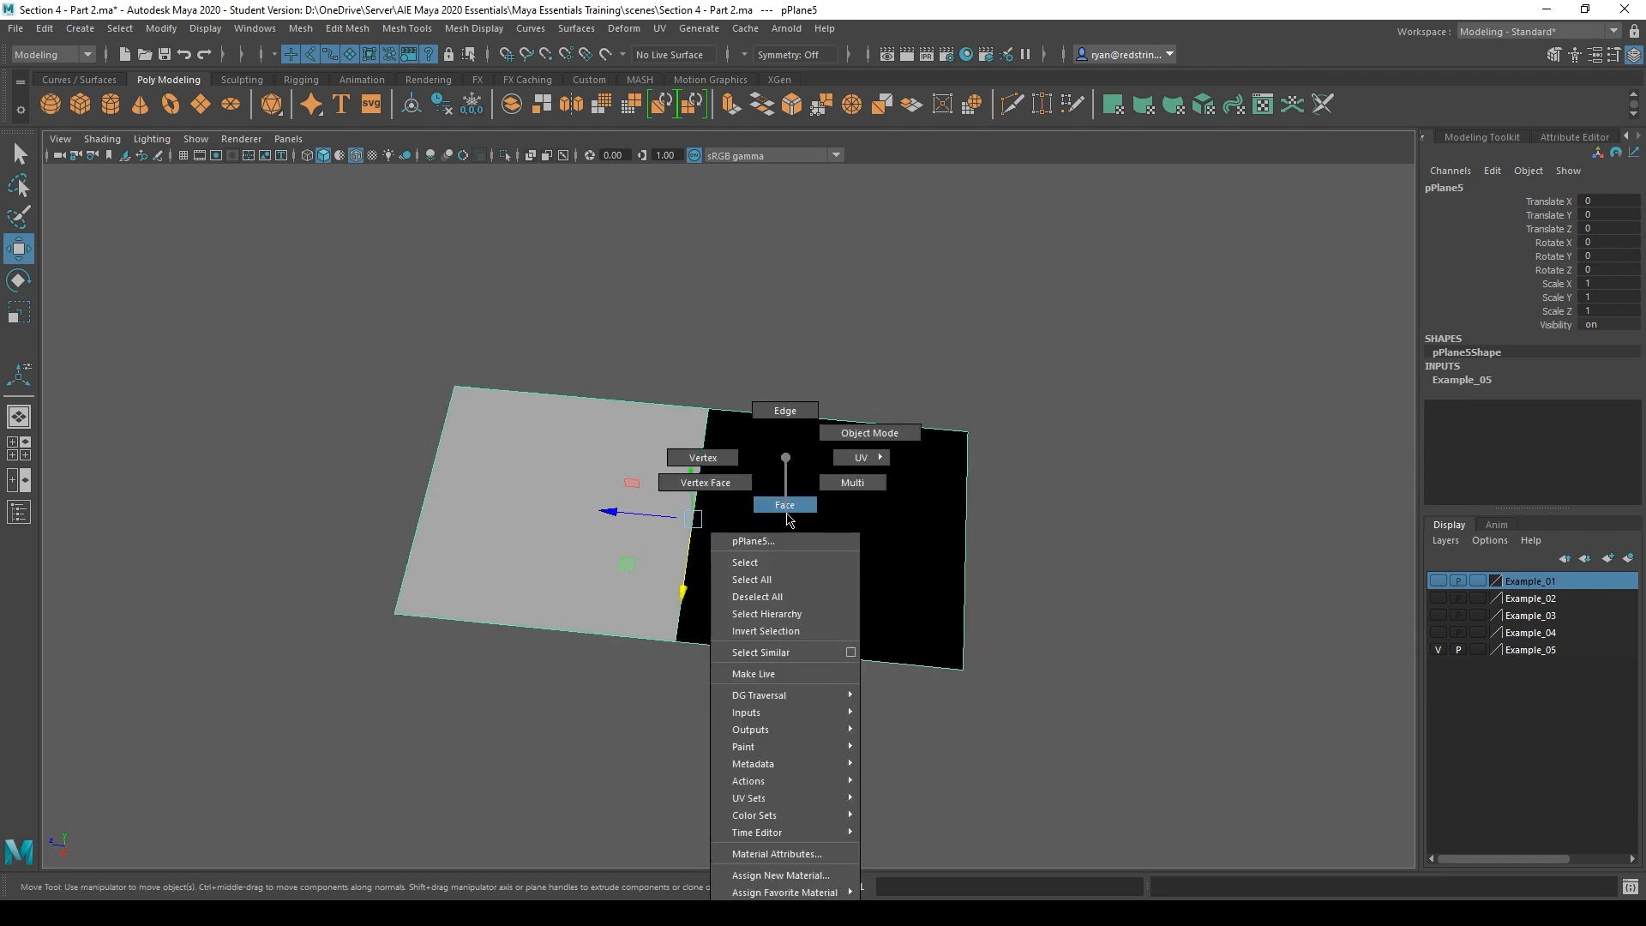
click(793, 512)
mouse_move(574, 569)
alt+mouse_down()
mouse_move(830, 433)
mouse_move(589, 545)
alt+mouse_up()
key(Delete)
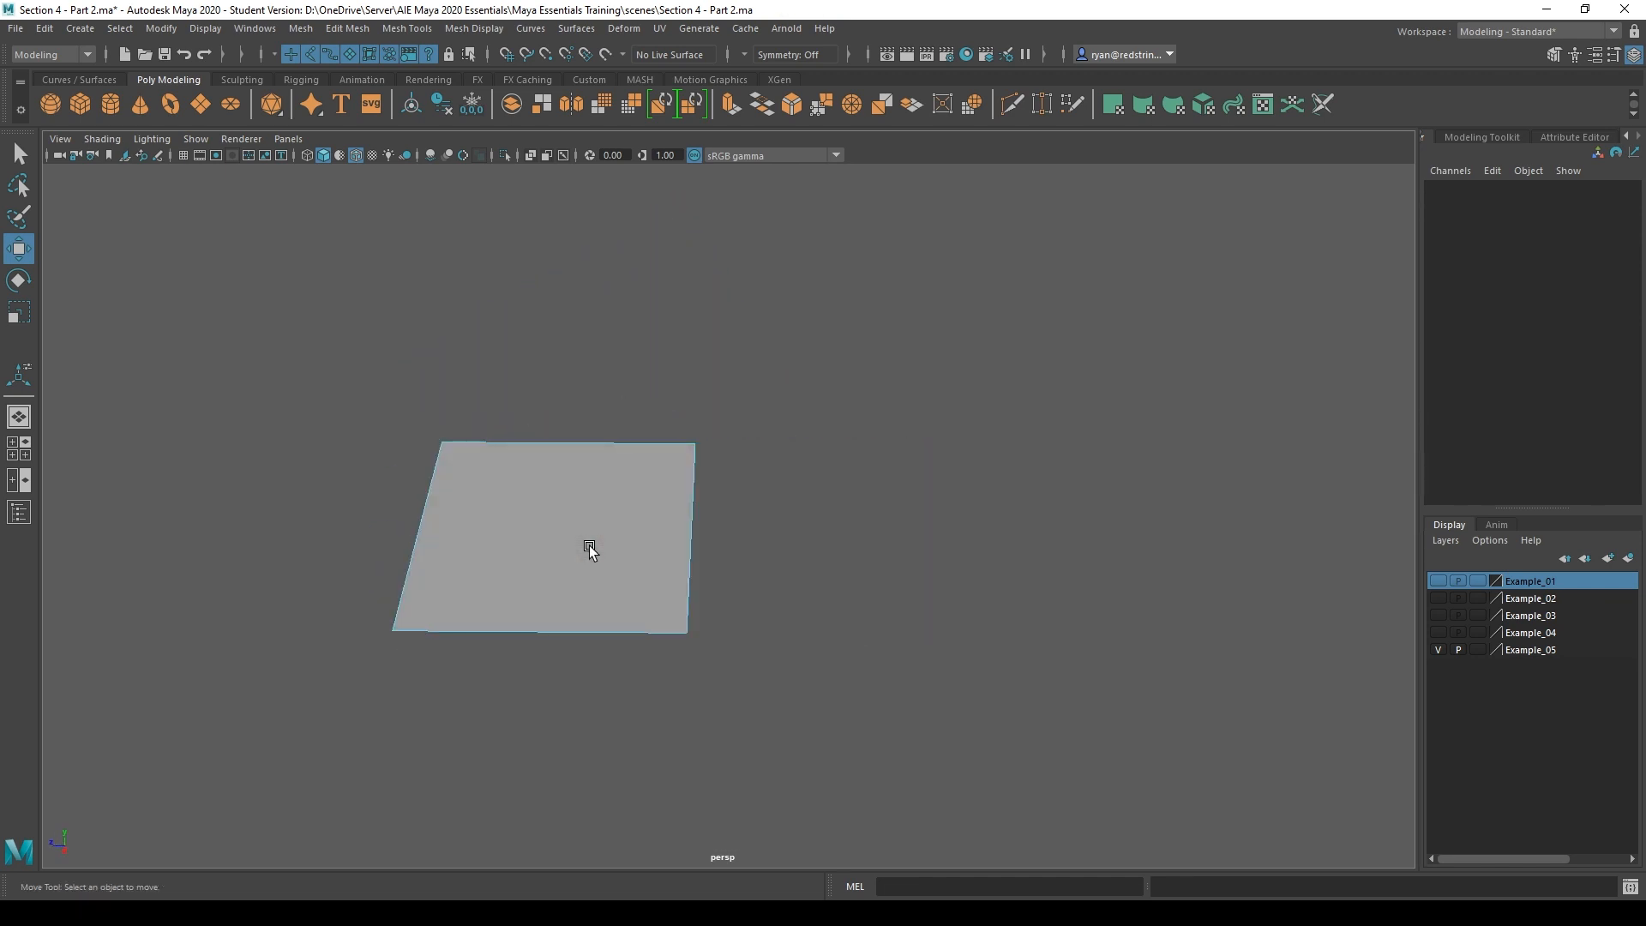
right_drag(570, 510, 690, 437)
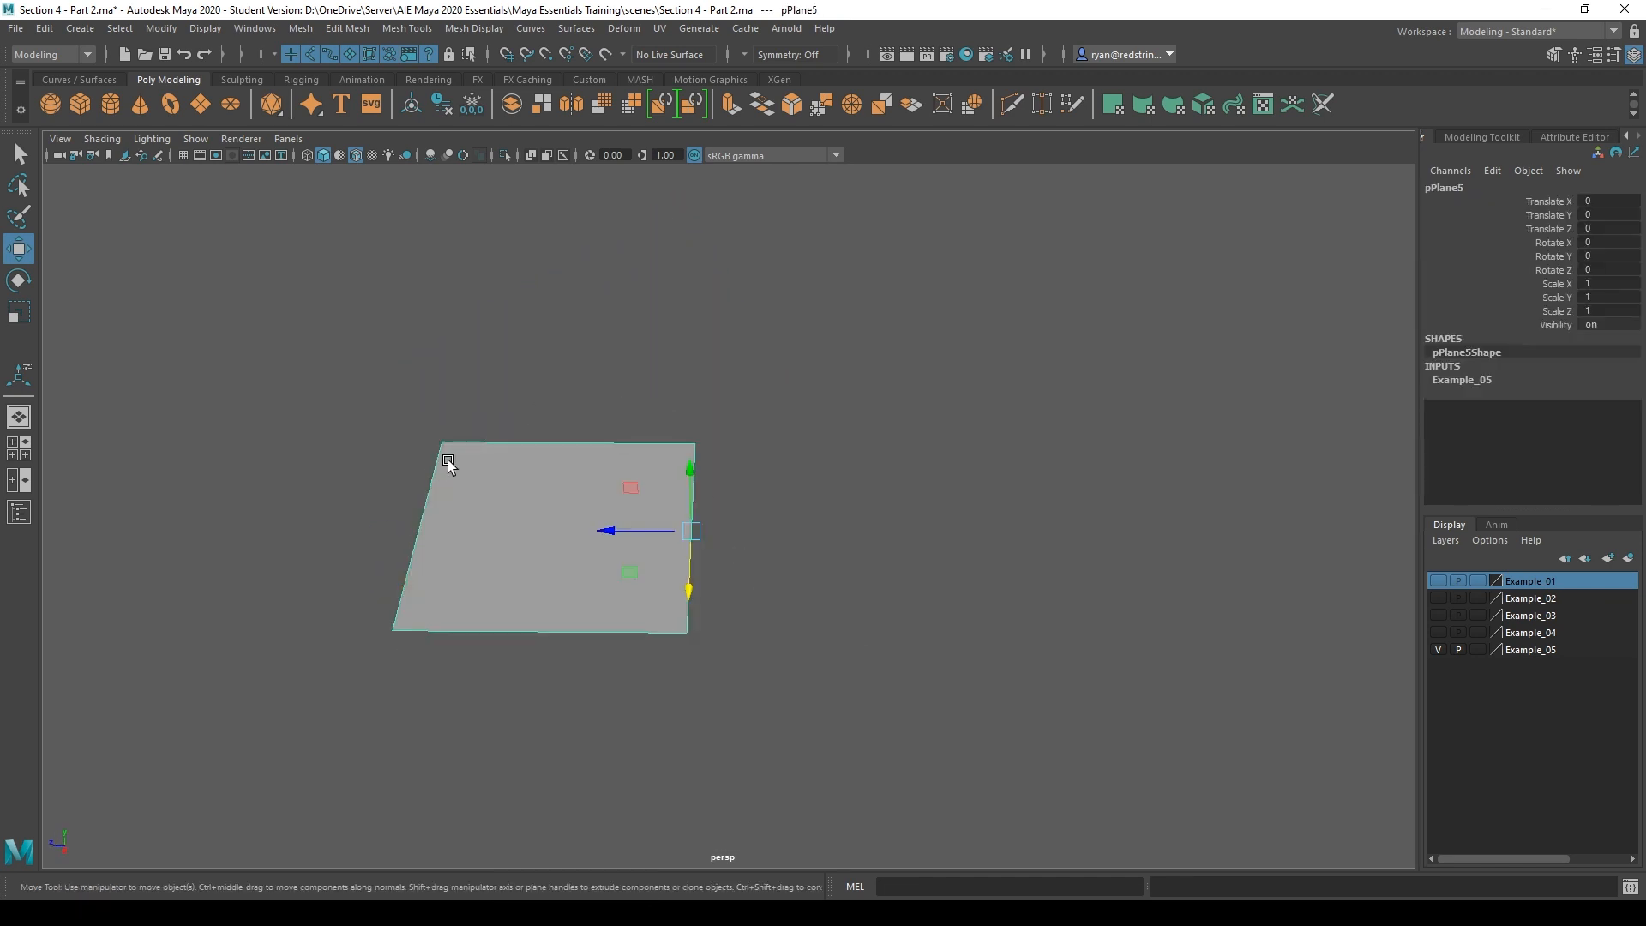
Turn on the viewport grid and examine the remaining gray face against it from several angles
alt+drag(853, 531, 508, 605)
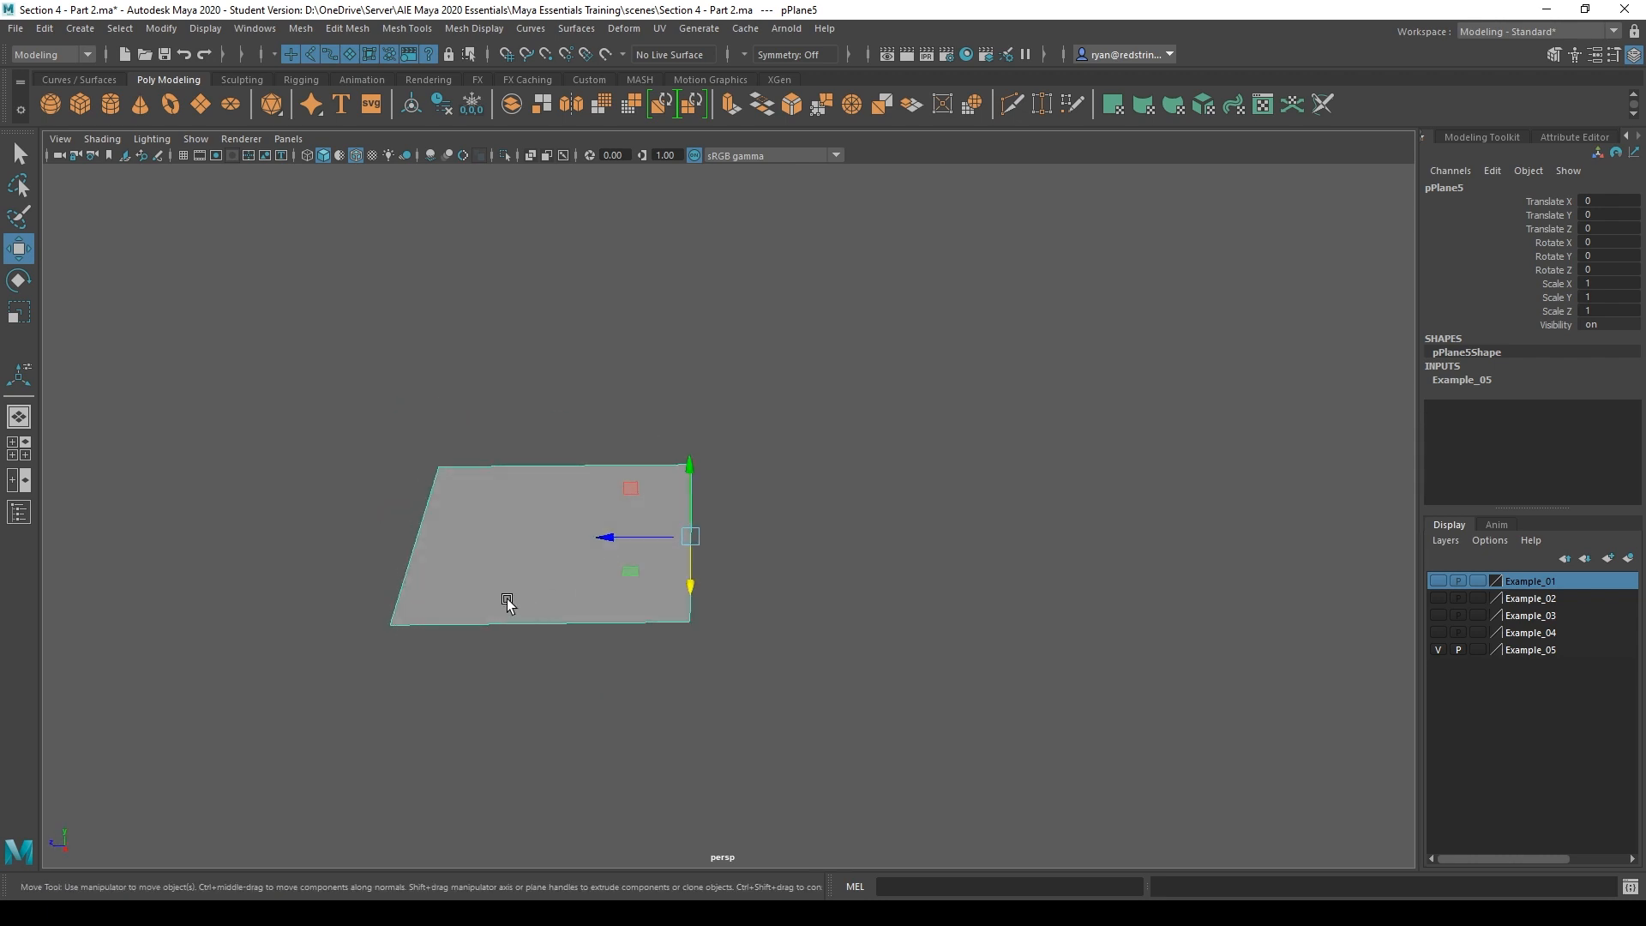
alt+drag(451, 481, 489, 507)
alt+drag(522, 643, 492, 614)
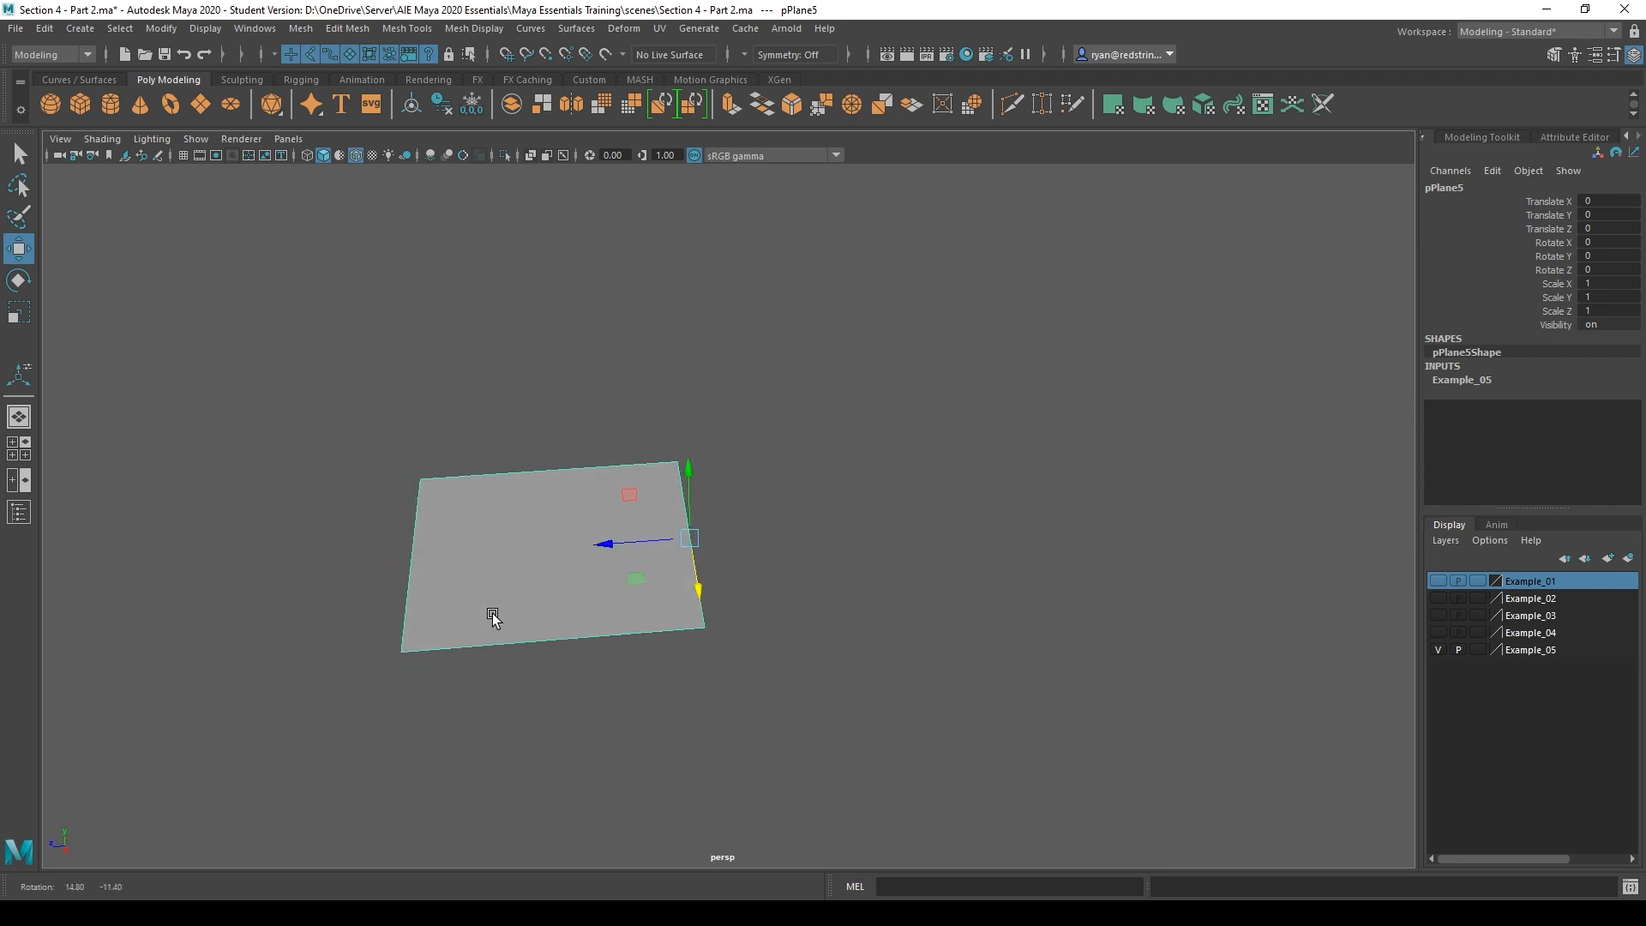
alt+drag(512, 491, 646, 481)
click(183, 155)
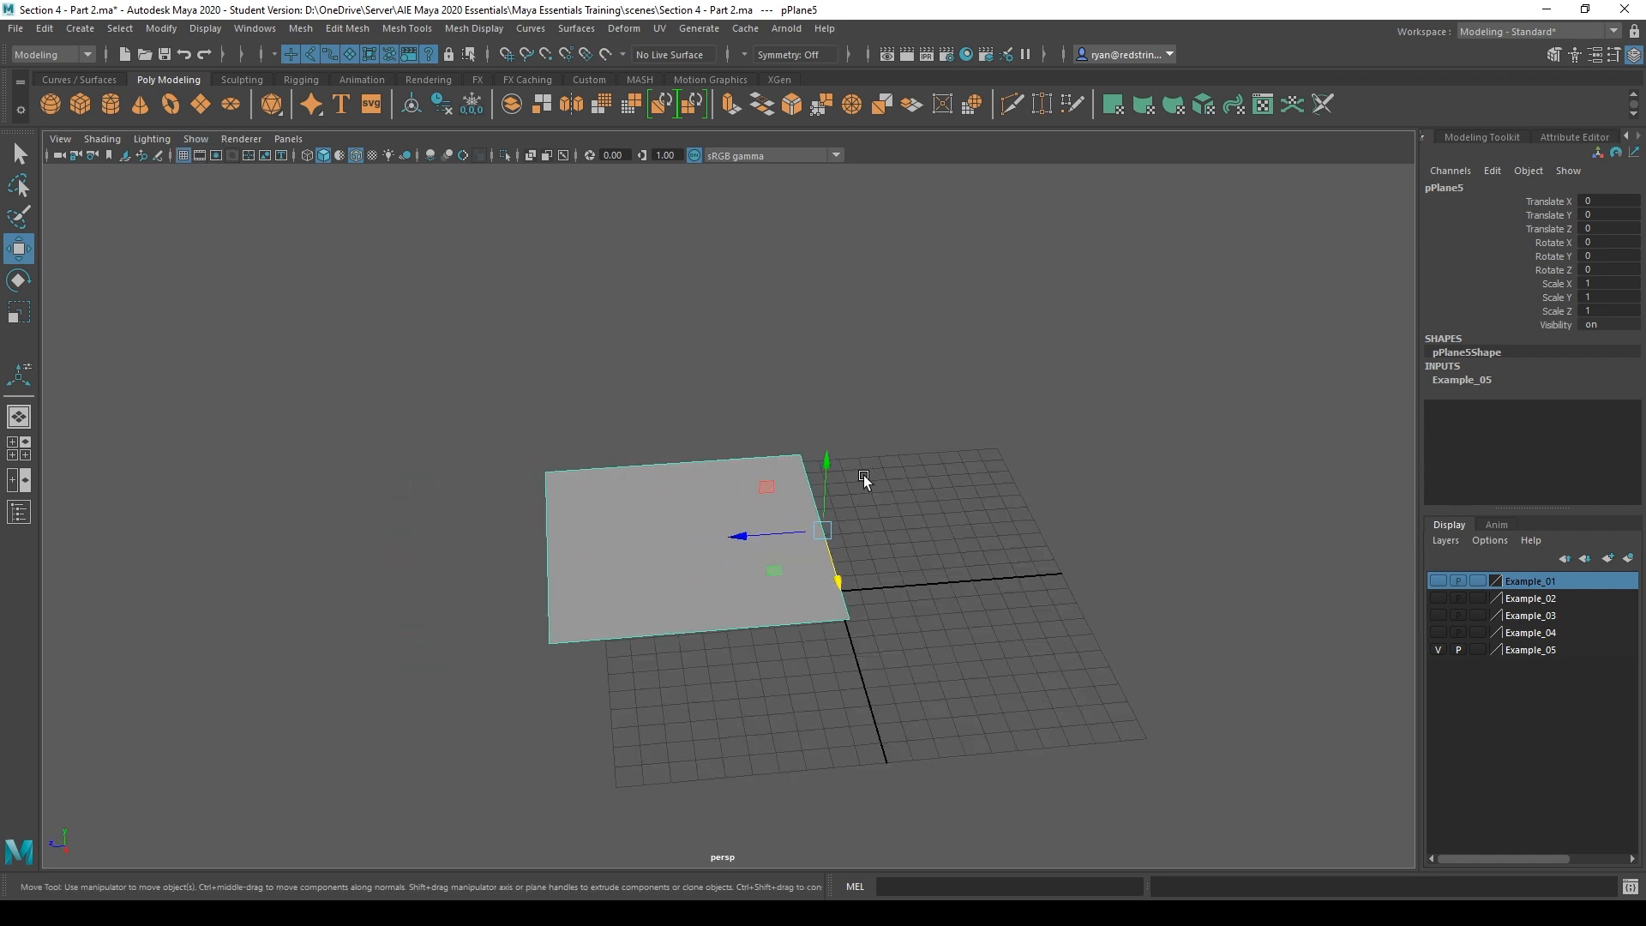
alt+drag(862, 477, 955, 574)
alt+drag(543, 509, 898, 528)
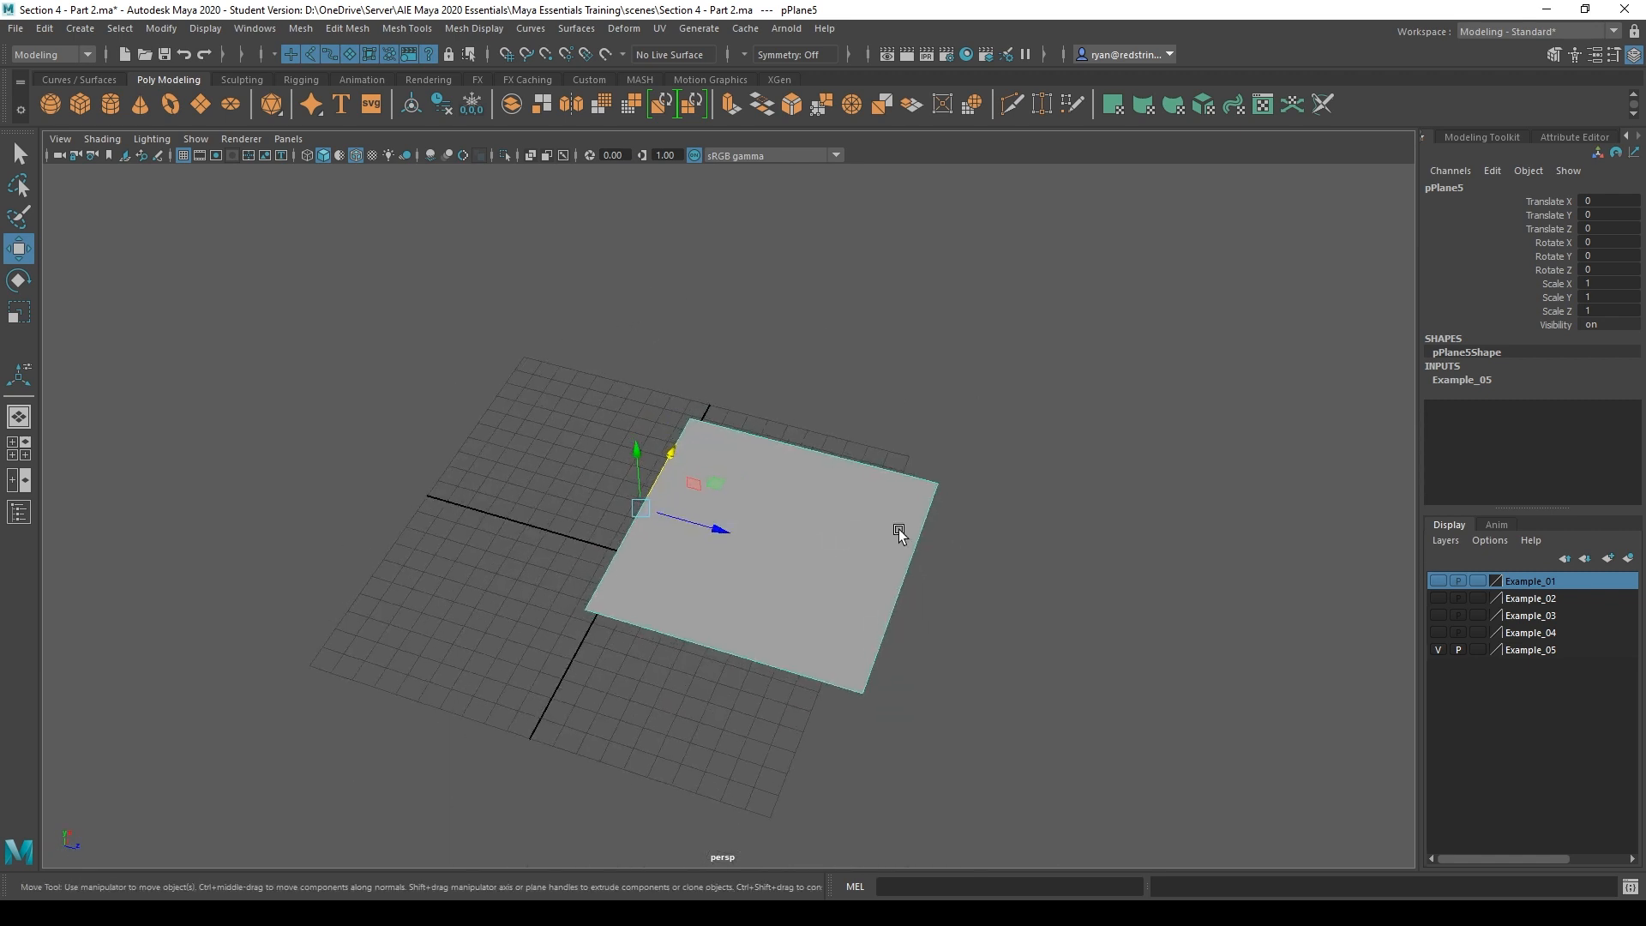
alt+drag(544, 548, 809, 528)
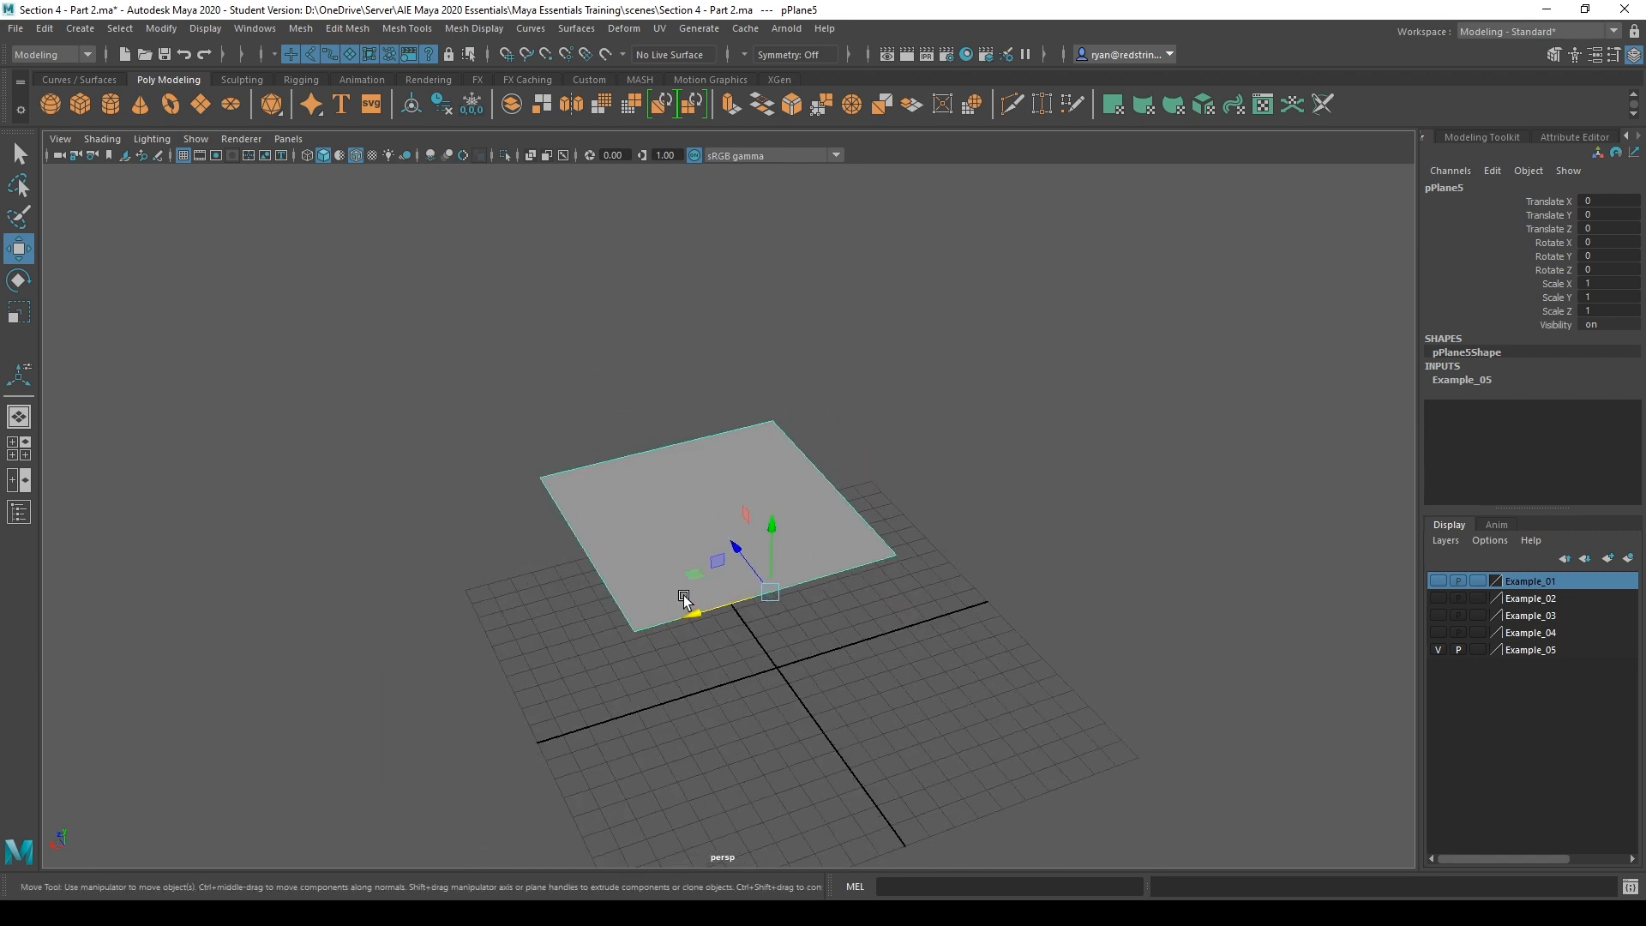
alt+middle_drag(686, 602, 700, 521)
alt+drag(651, 550, 727, 554)
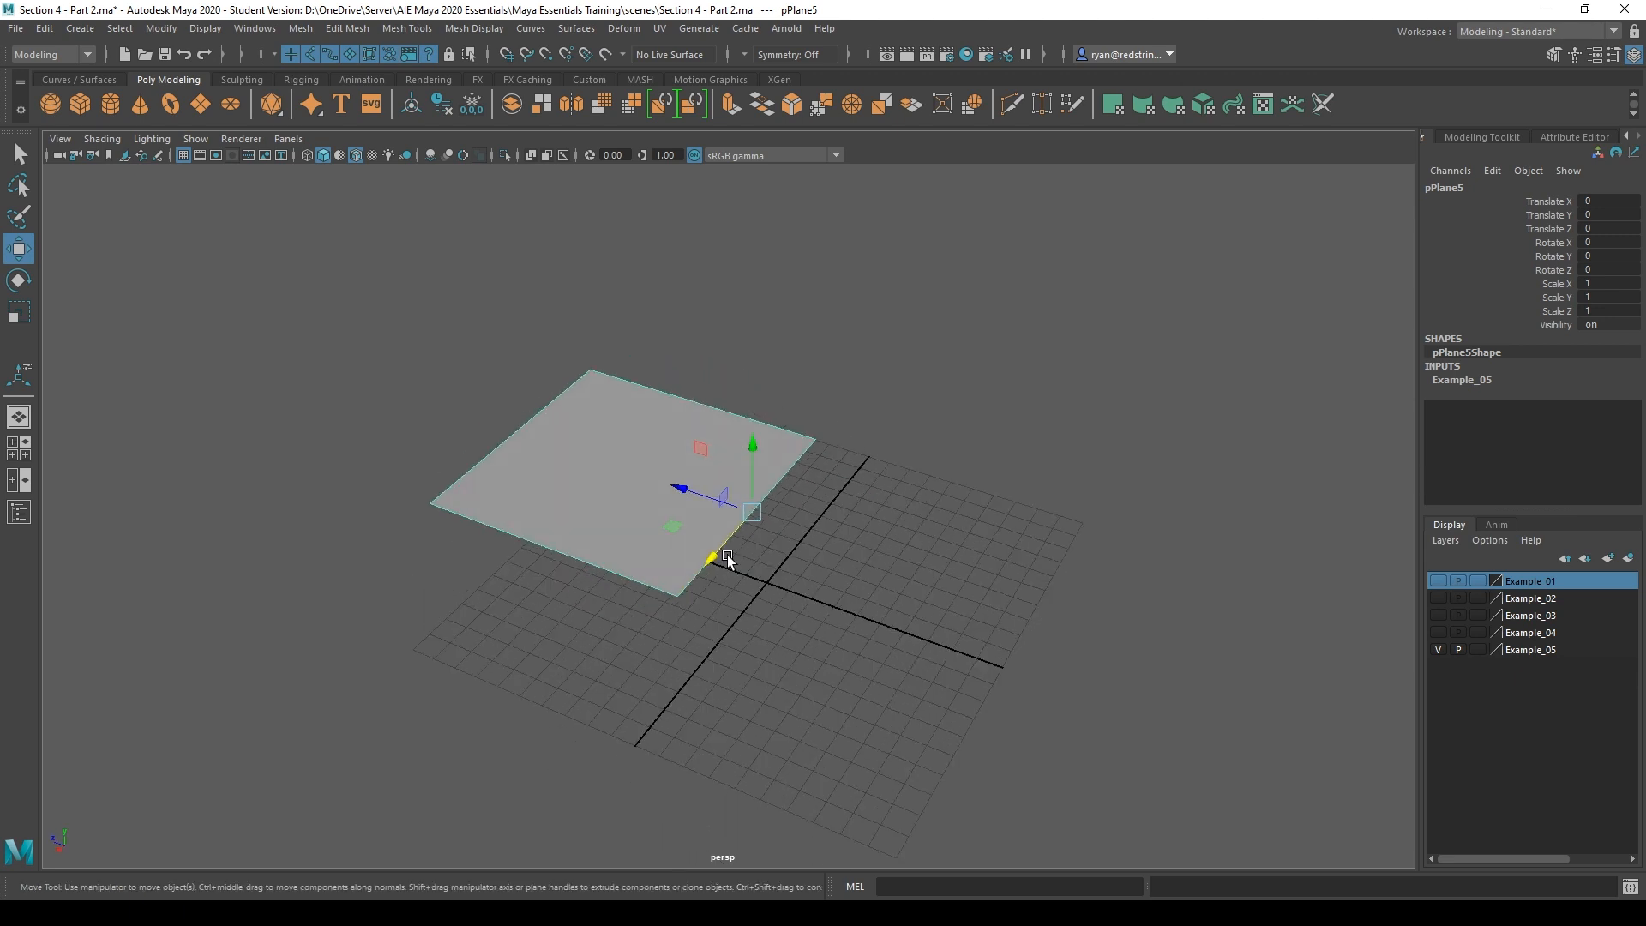
alt+middle_drag(740, 566, 722, 554)
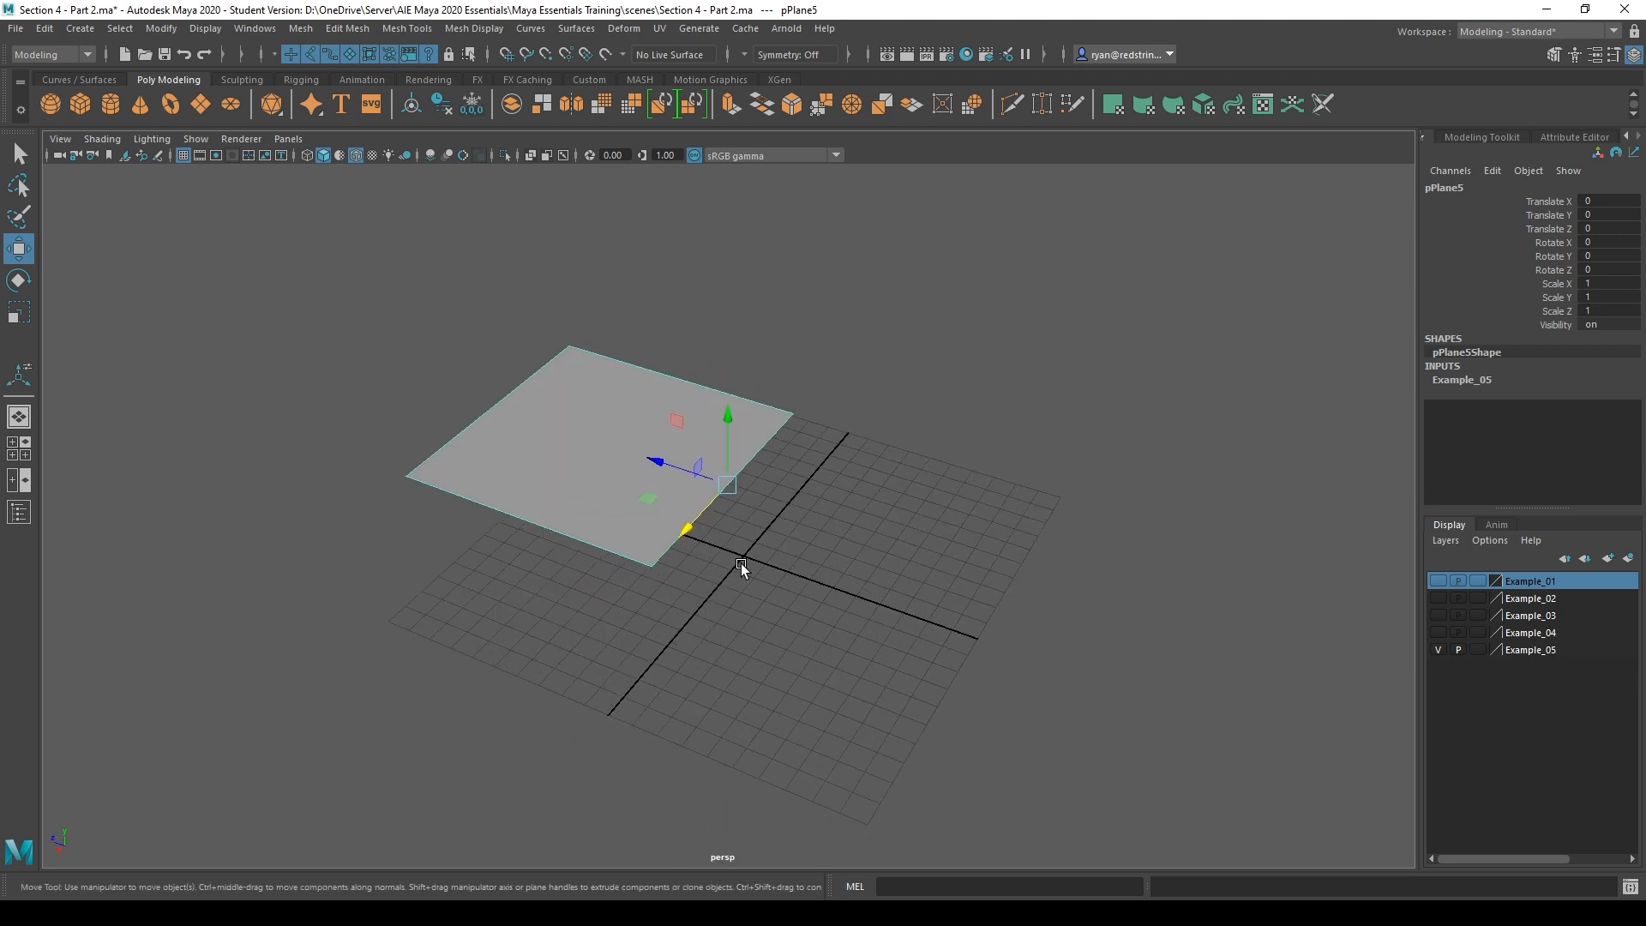